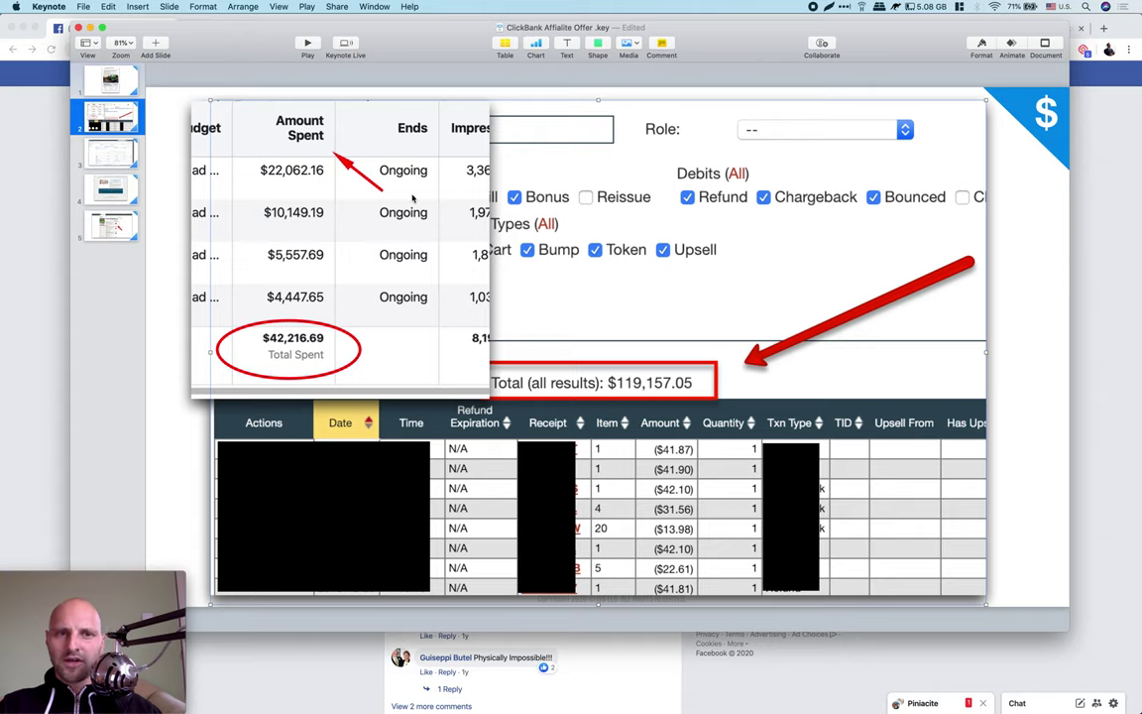
# - Reposition the ad-spend screenshot slightly further left over the ClickBank earnings image on the slide
pyautogui.moveTo(329, 200); pyautogui.dragTo(317, 196)
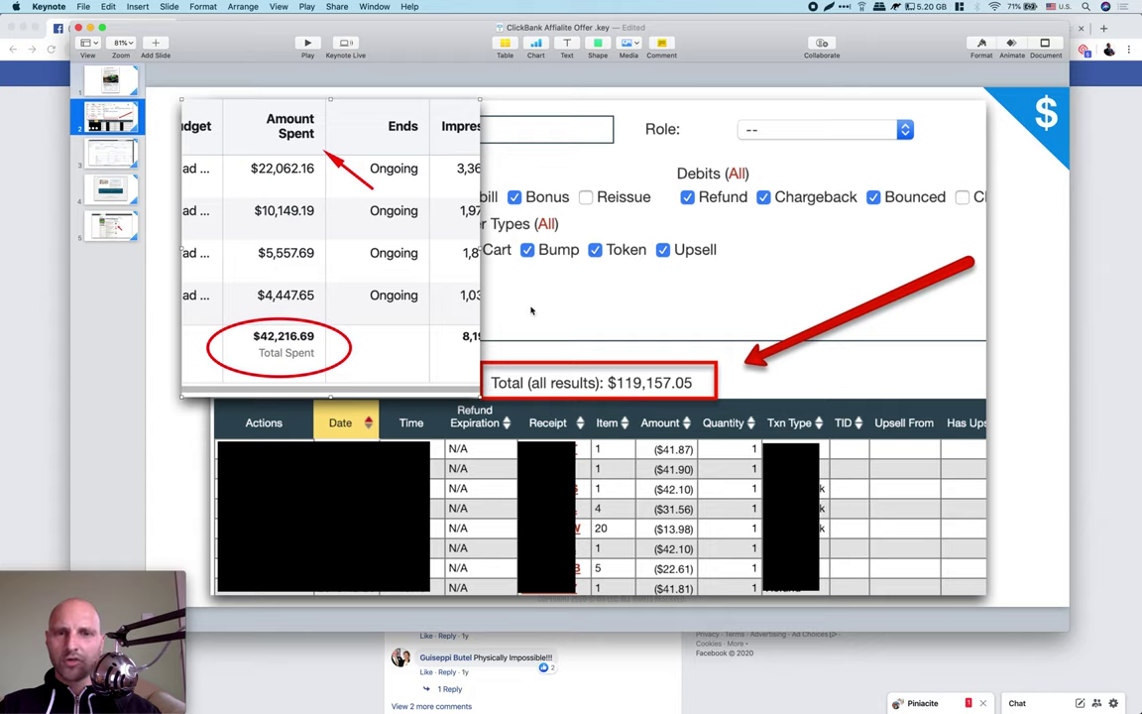
pyautogui.moveTo(354, 226)
pyautogui.mouseDown()
pyautogui.moveTo(286, 215)
pyautogui.moveTo(352, 230)
pyautogui.mouseUp()
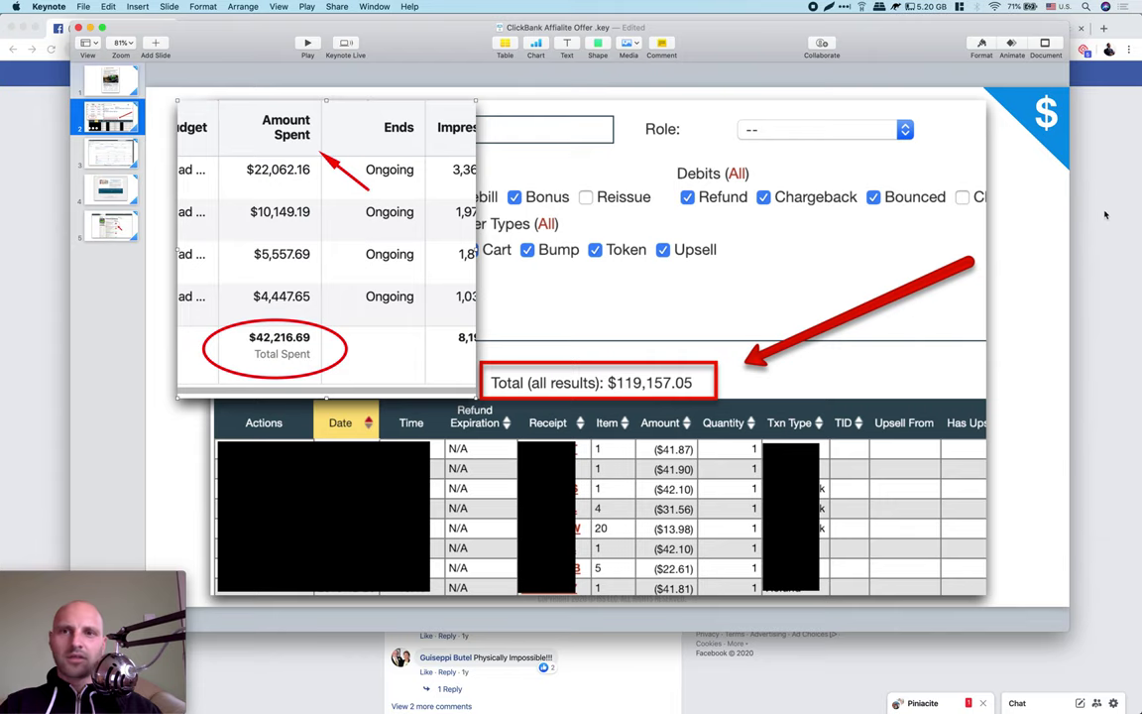
# - Switch to Chrome and look over the ClickBank marketplace, the Power Efficiency quiz page and the PWR Funnel steps in ClickFunnels
pyautogui.press('super+Tab')
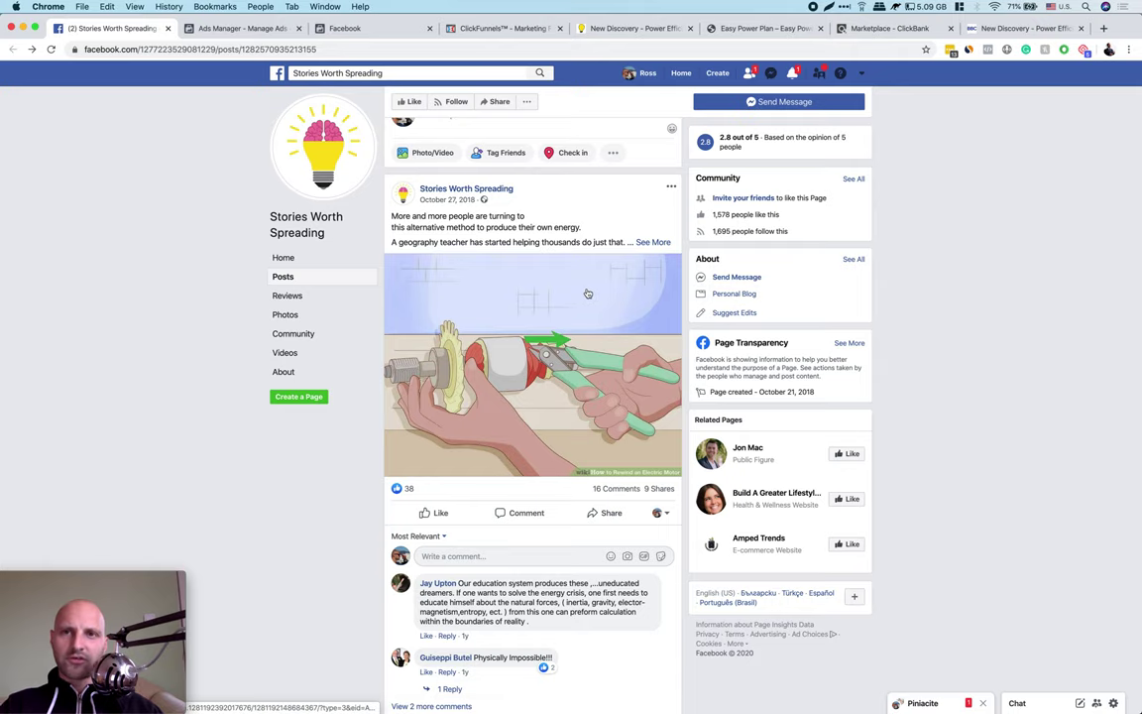
pyautogui.click(864, 30)
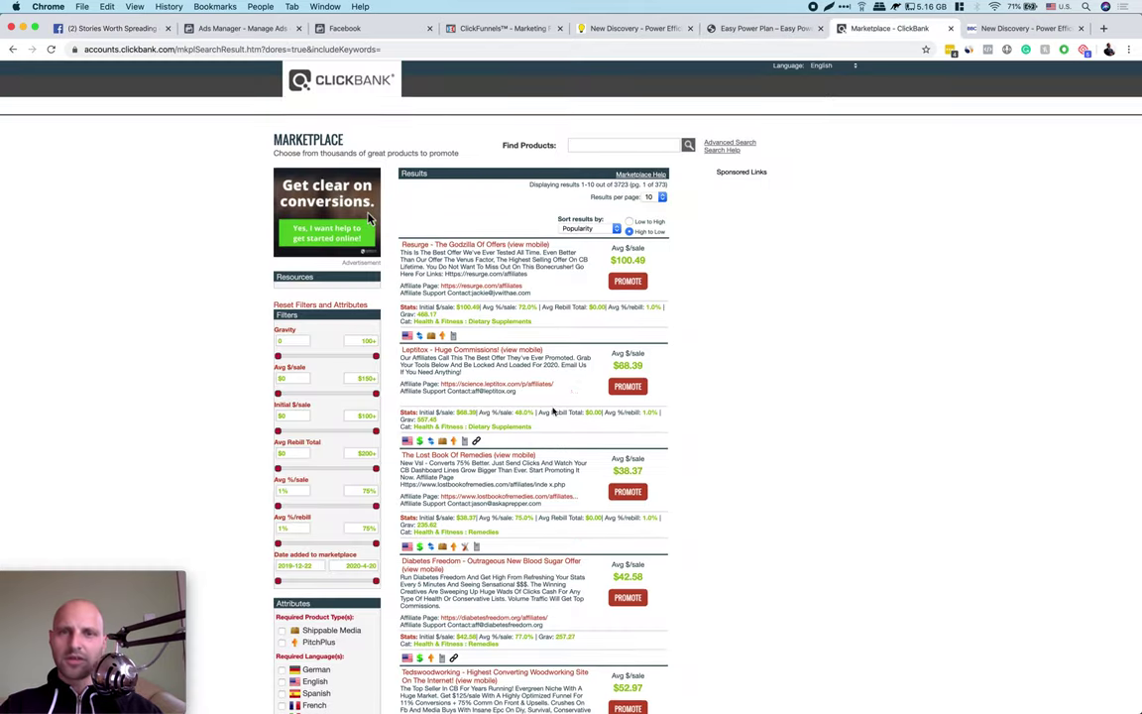
pyautogui.scroll(-1, 553, 409)
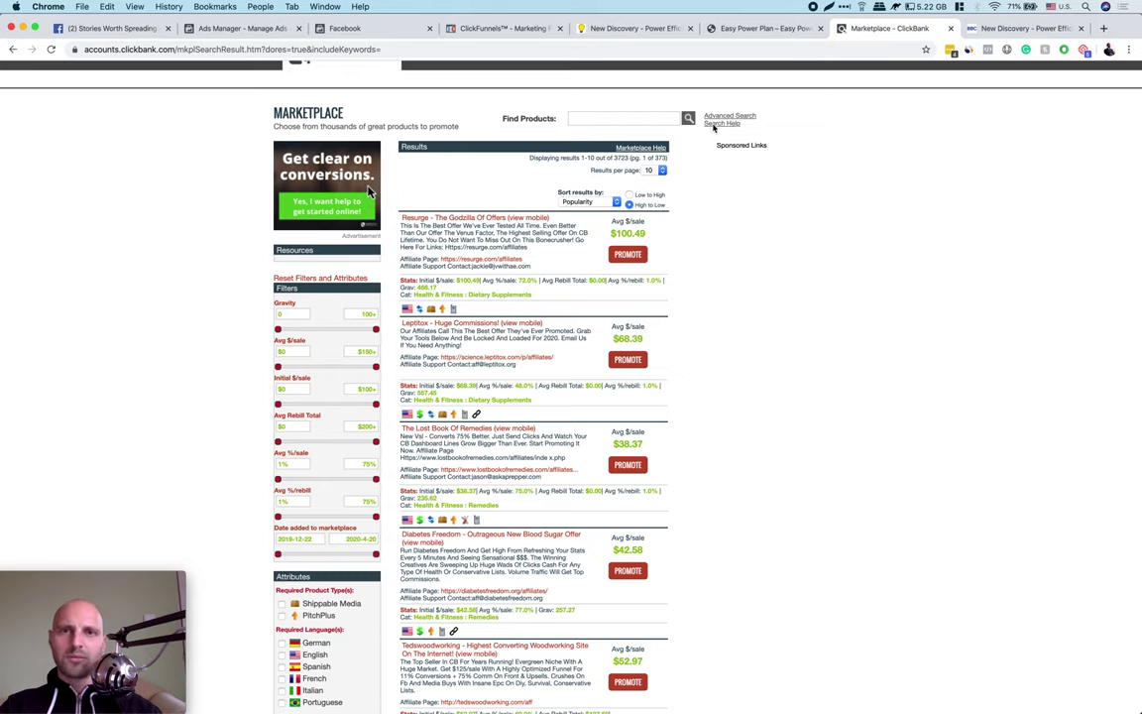
pyautogui.click(619, 29)
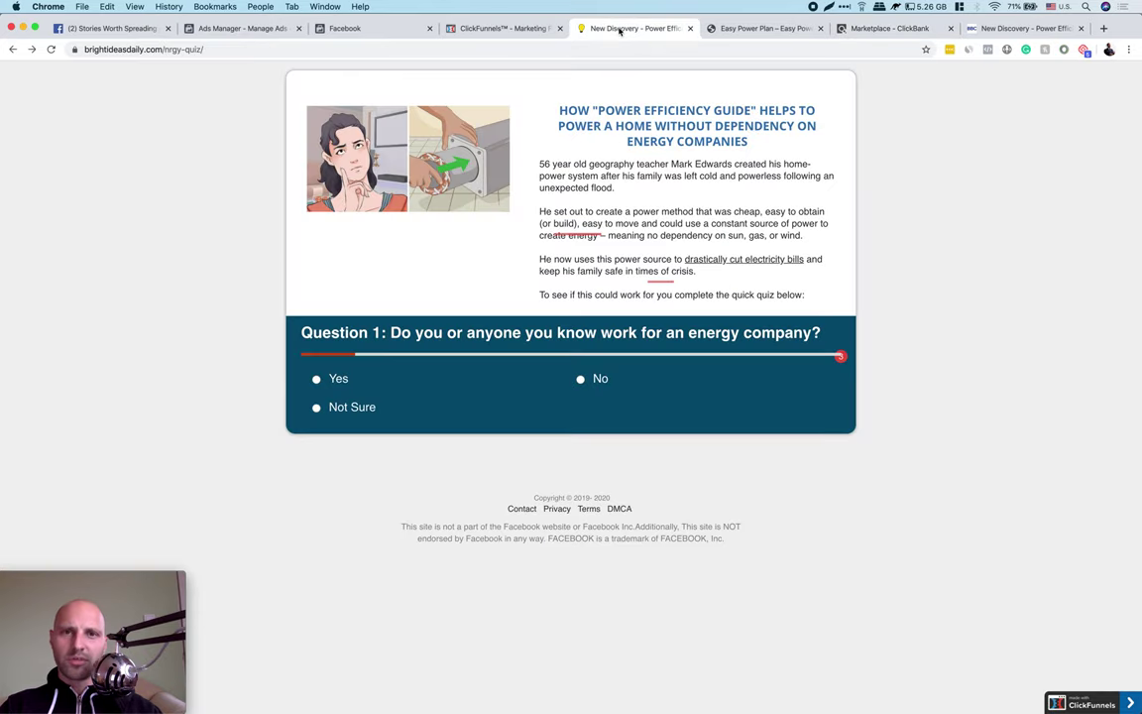
pyautogui.click(523, 31)
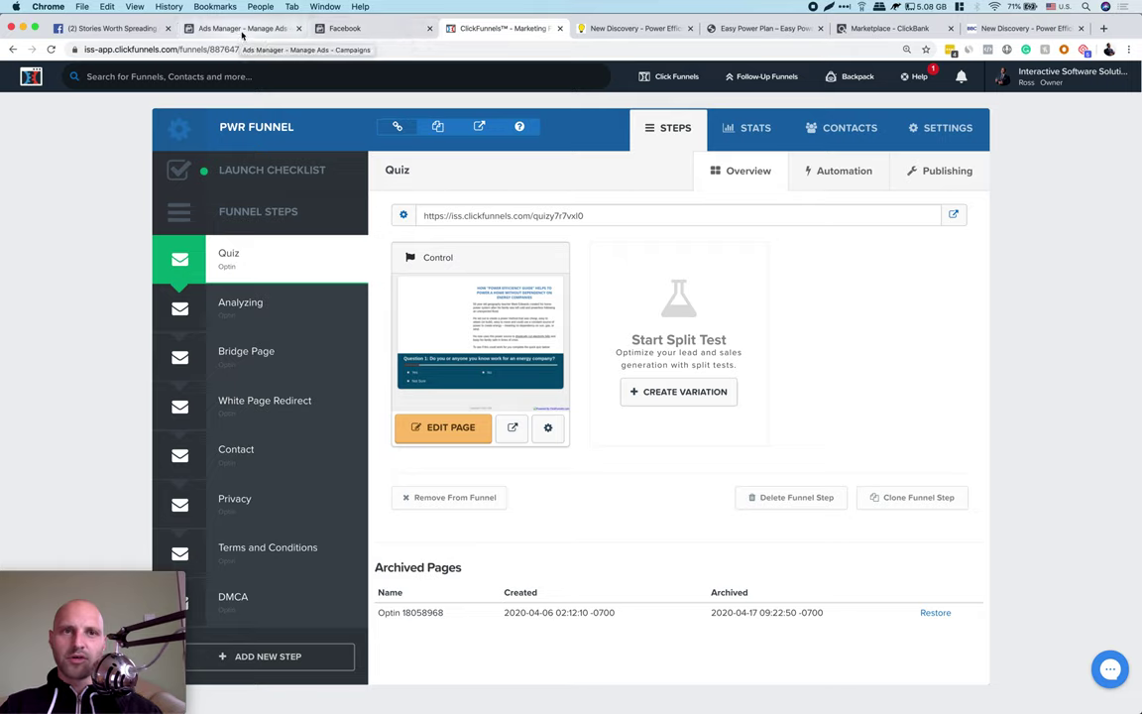
# - Examine the October 29, 2018 energy ad post on the Stories Worth Spreading Facebook page, including its reactions, comments and shares
pyautogui.click(127, 28)
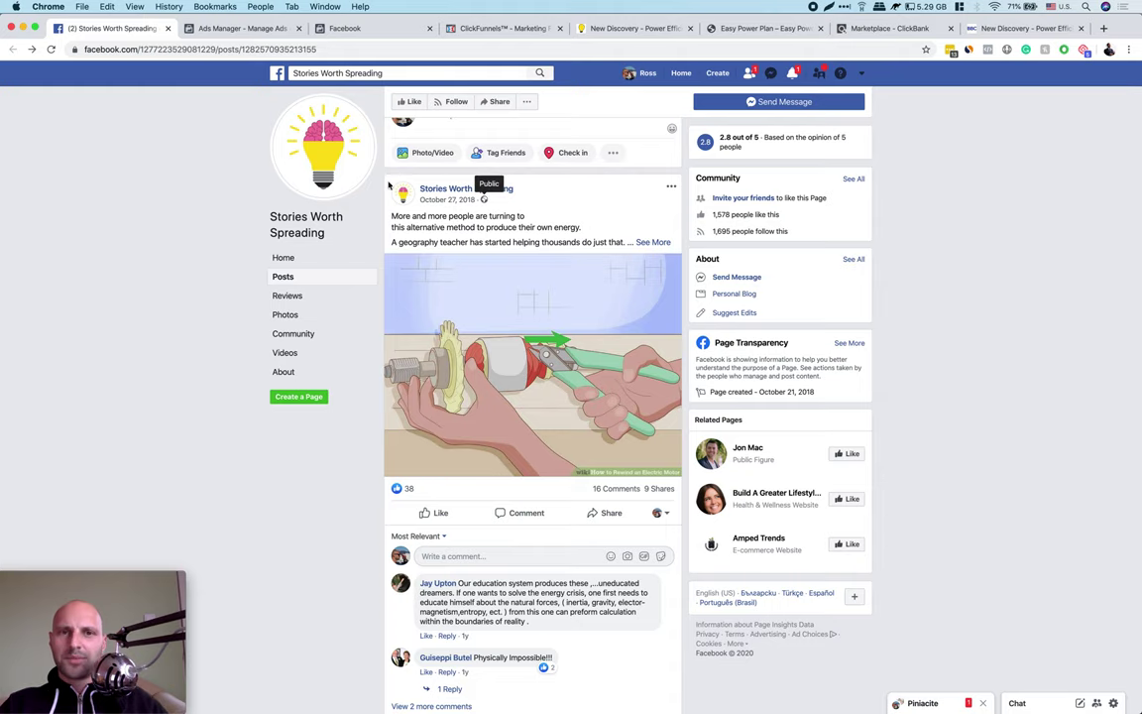
pyautogui.scroll(15, 598, 433)
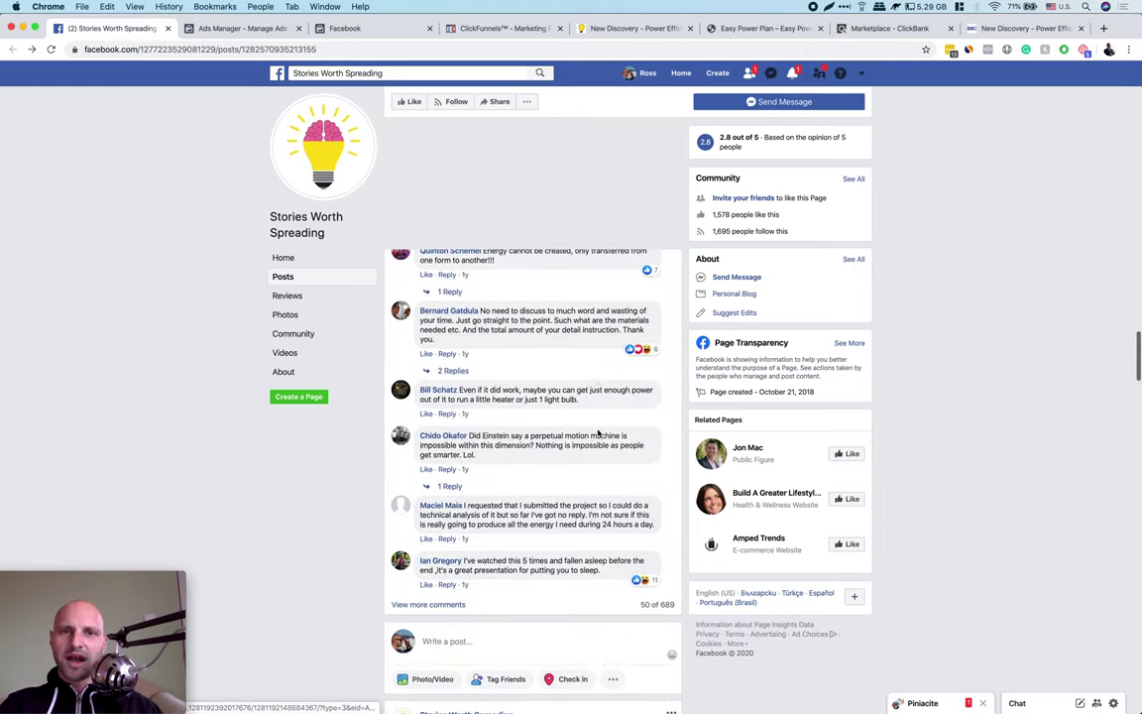
pyautogui.scroll(15, 598, 433)
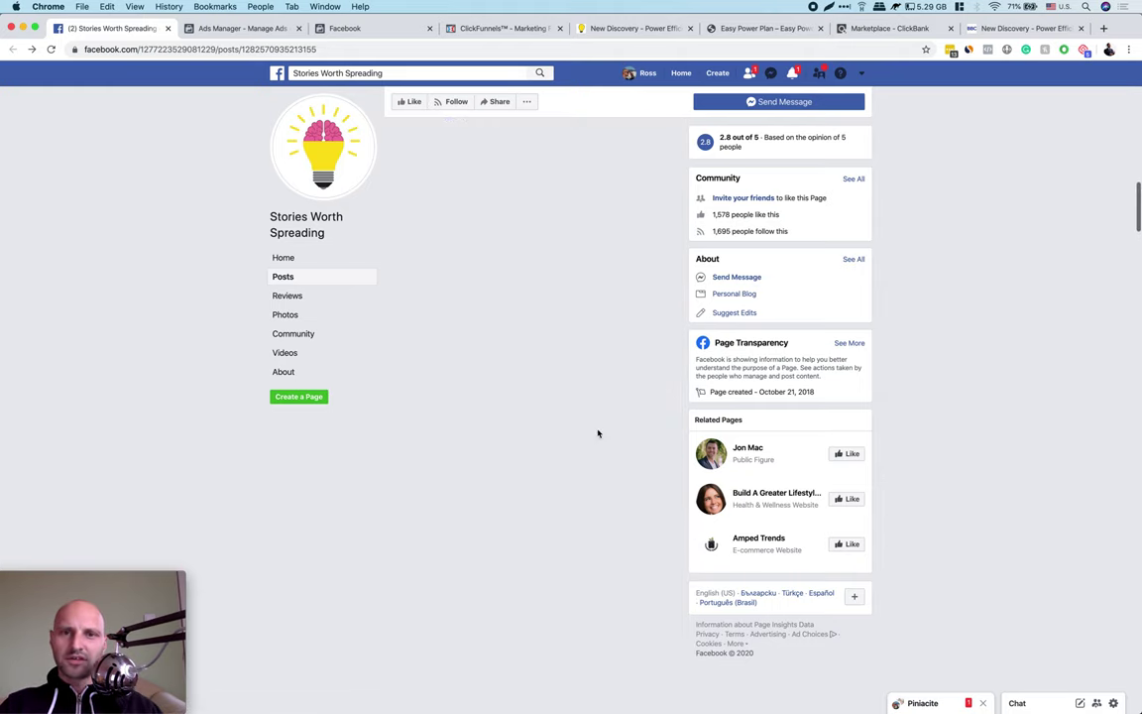
pyautogui.scroll(10, 598, 433)
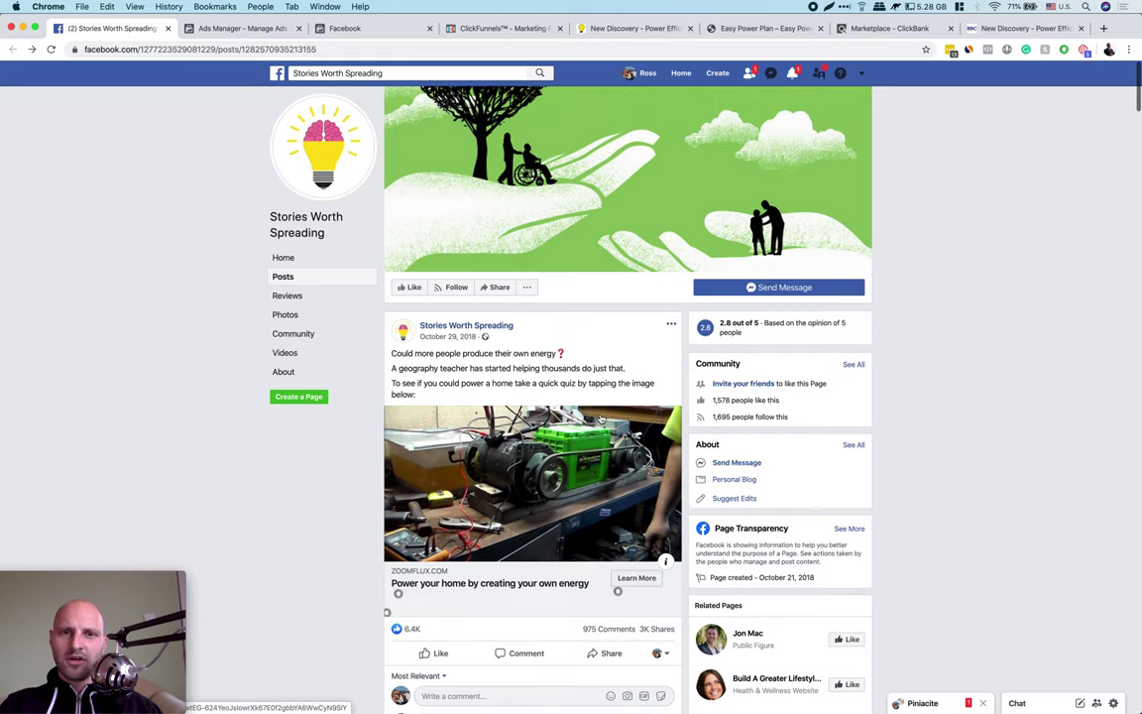
pyautogui.scroll(-1, 417, 569)
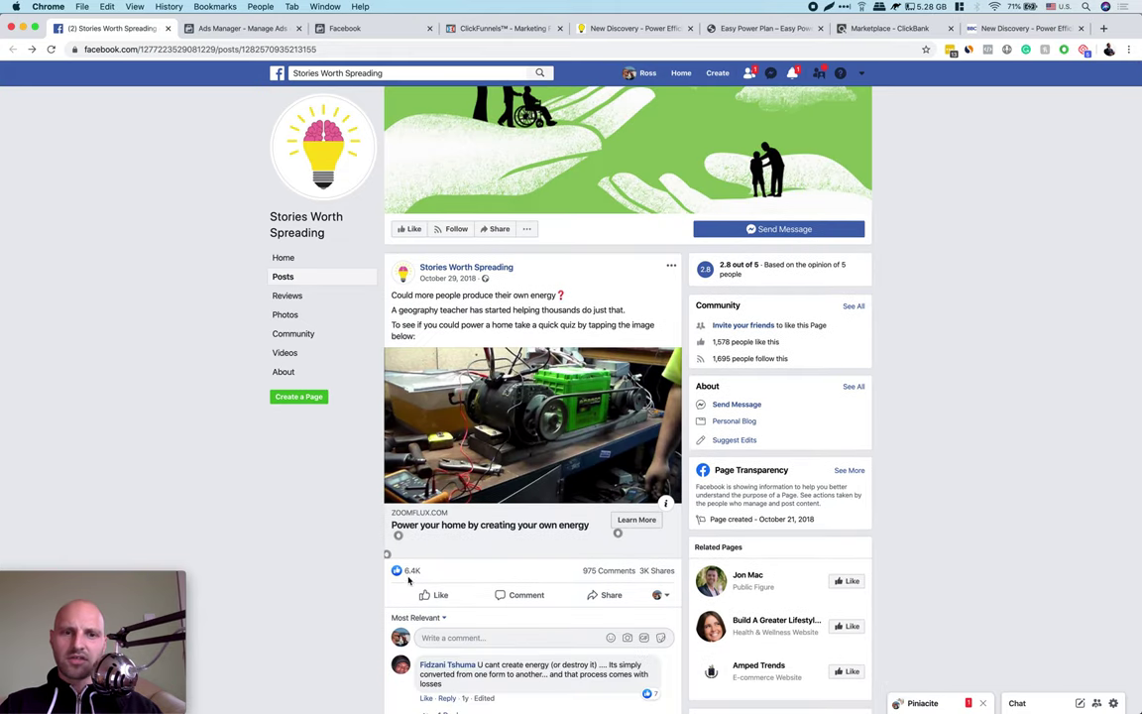
pyautogui.click(444, 576)
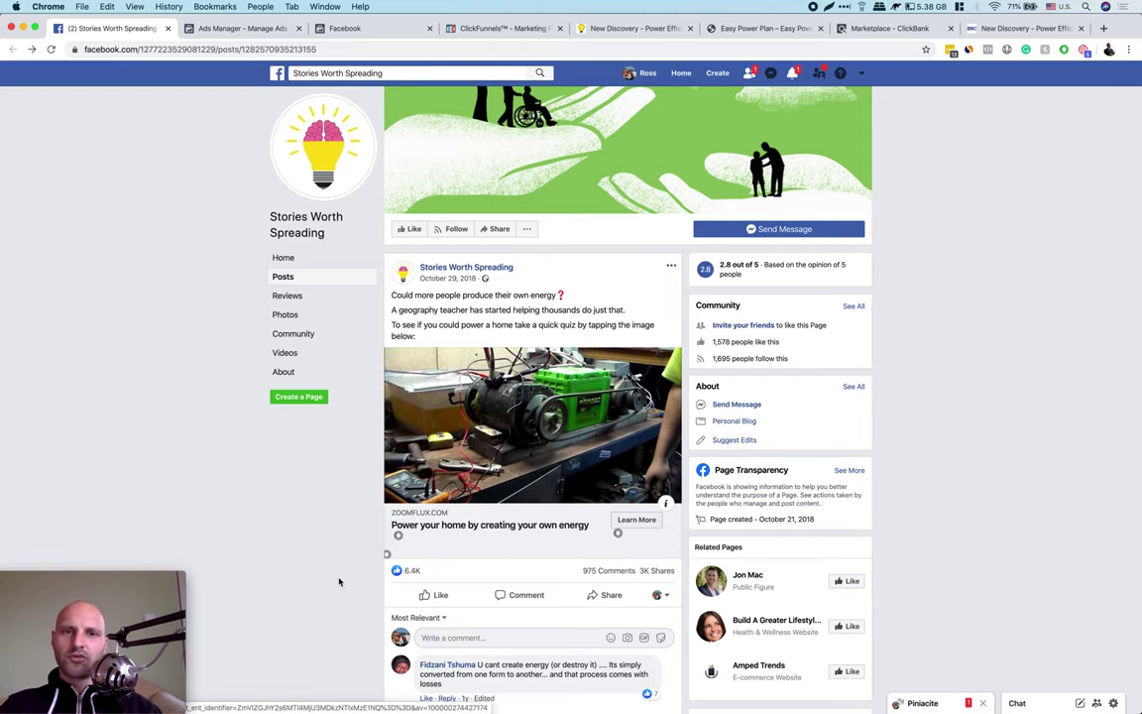
pyautogui.scroll(-2, 339, 581)
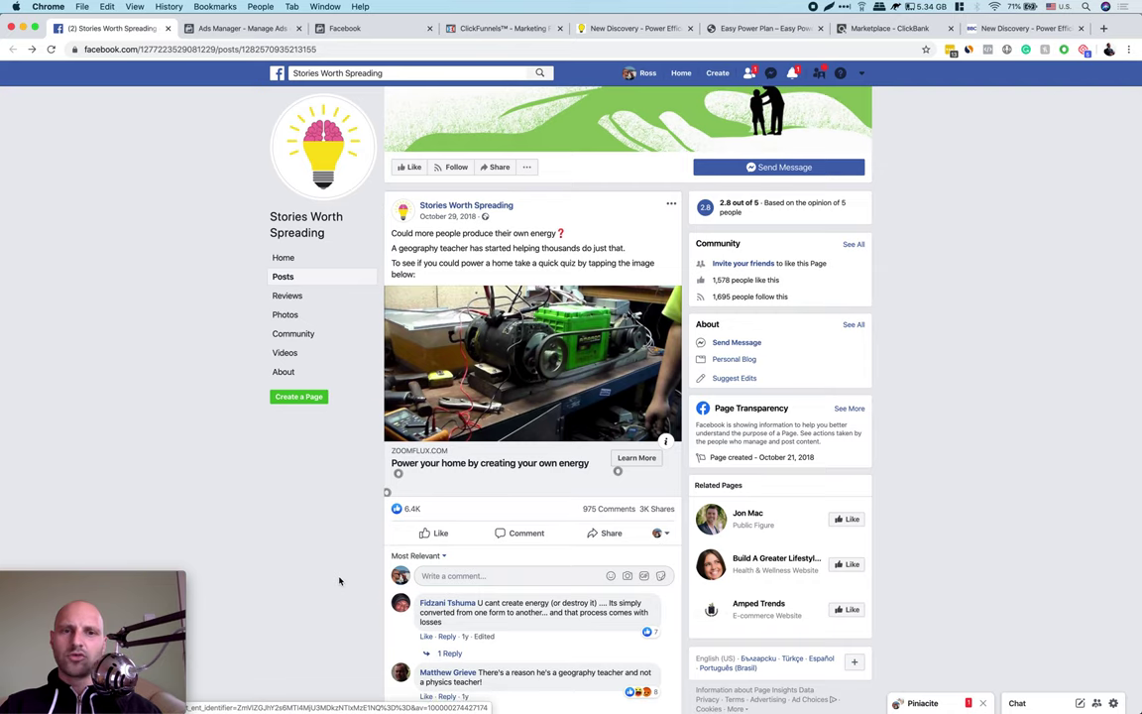
pyautogui.scroll(-1, 340, 580)
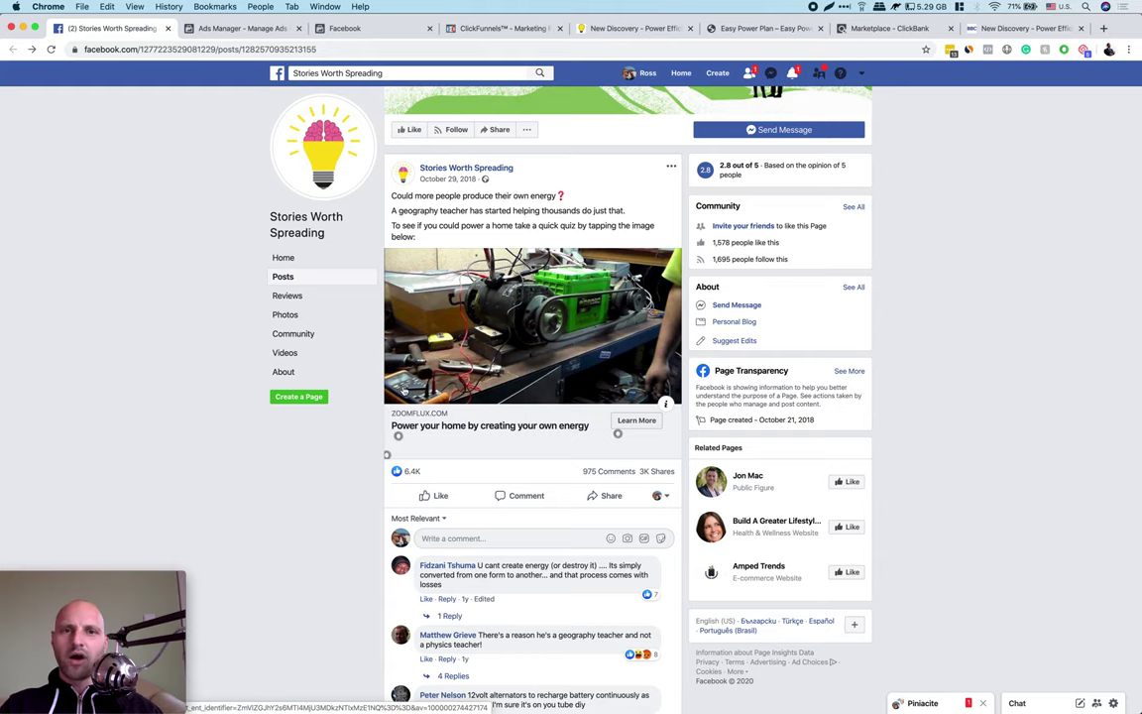
pyautogui.scroll(-1, 686, 317)
pyautogui.scroll(-1, 686, 317)
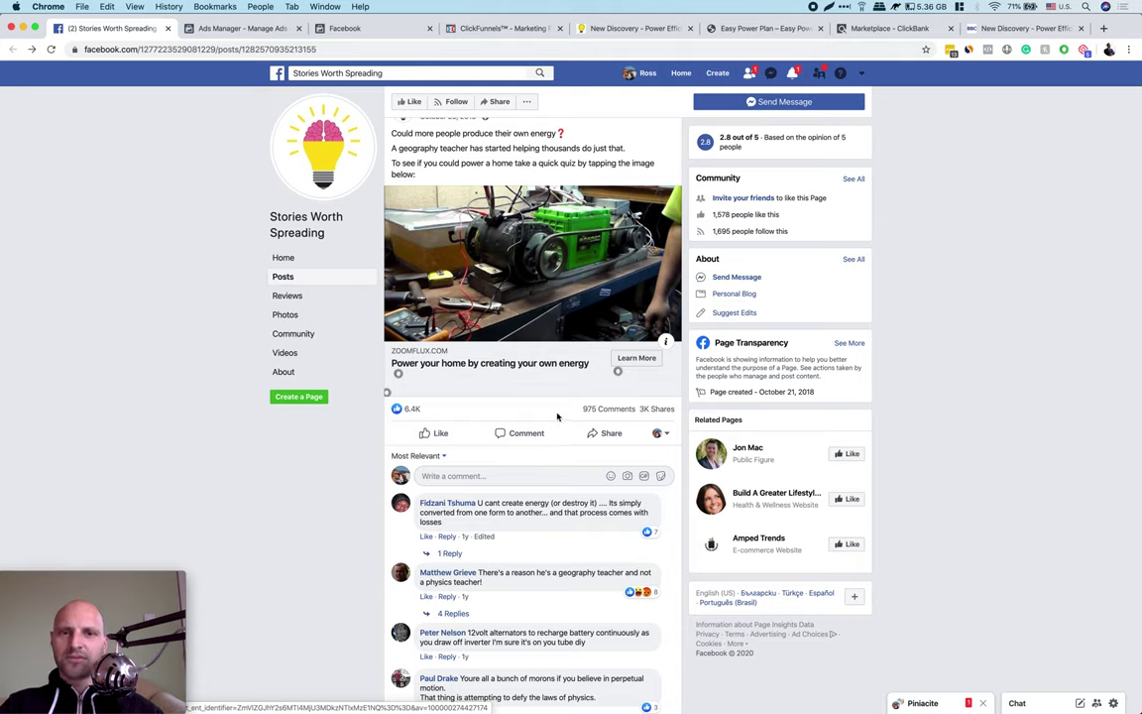
# - Review the campaigns in Ads Manager, highlighting the total amount spent and the amount spent on the Duplicated - Scale - ALL campaign
pyautogui.click(251, 31)
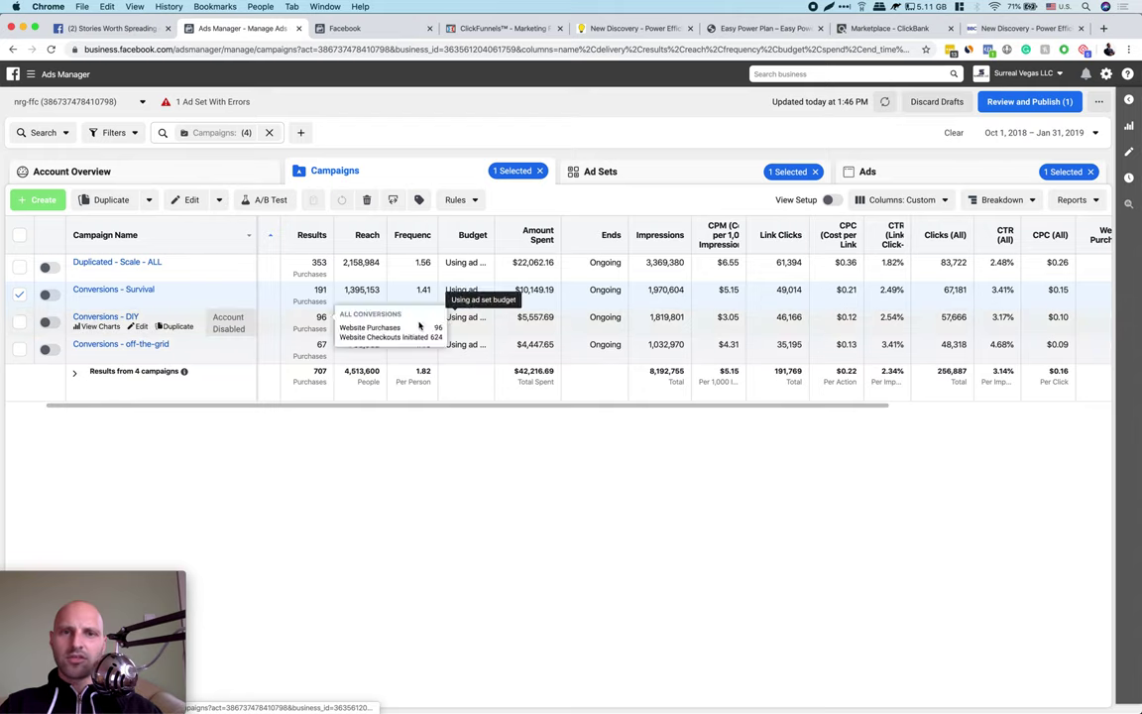
pyautogui.moveTo(515, 369); pyautogui.dragTo(544, 391)
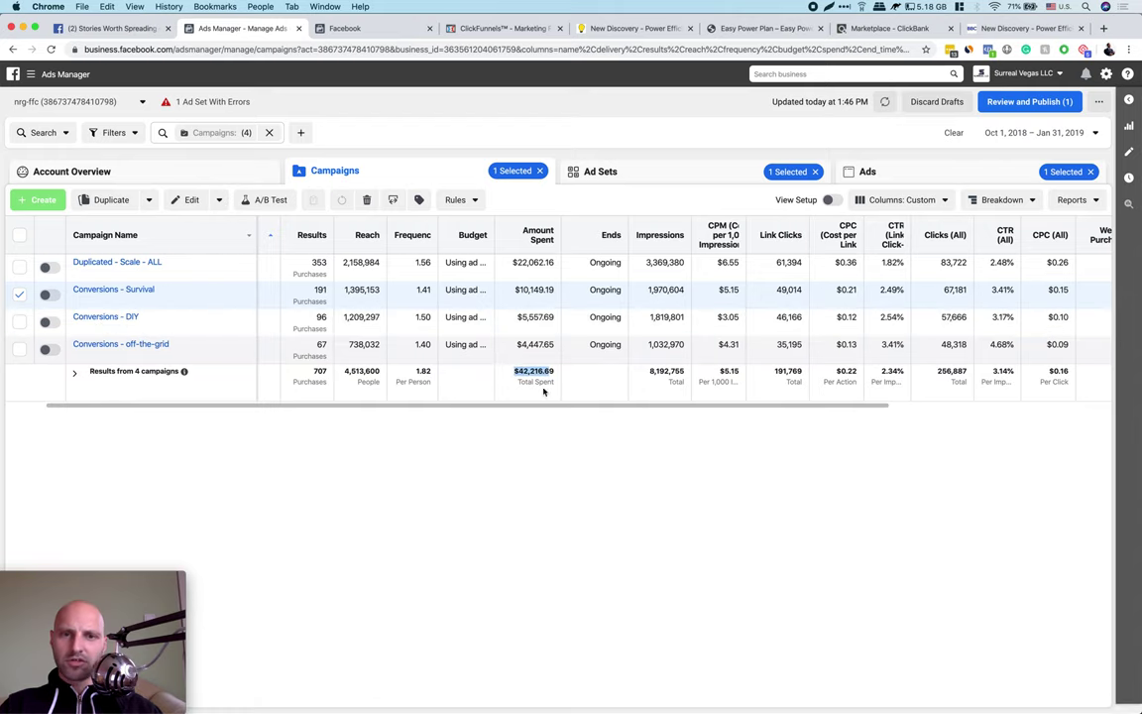
pyautogui.click(531, 445)
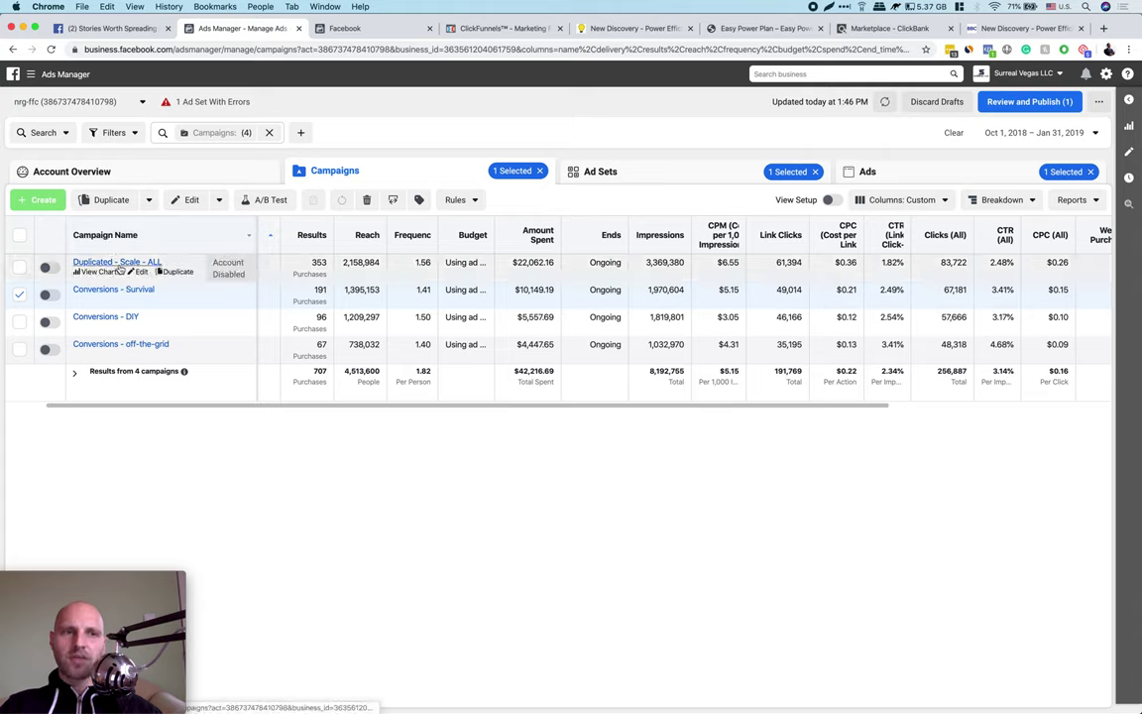
pyautogui.doubleClick(540, 262)
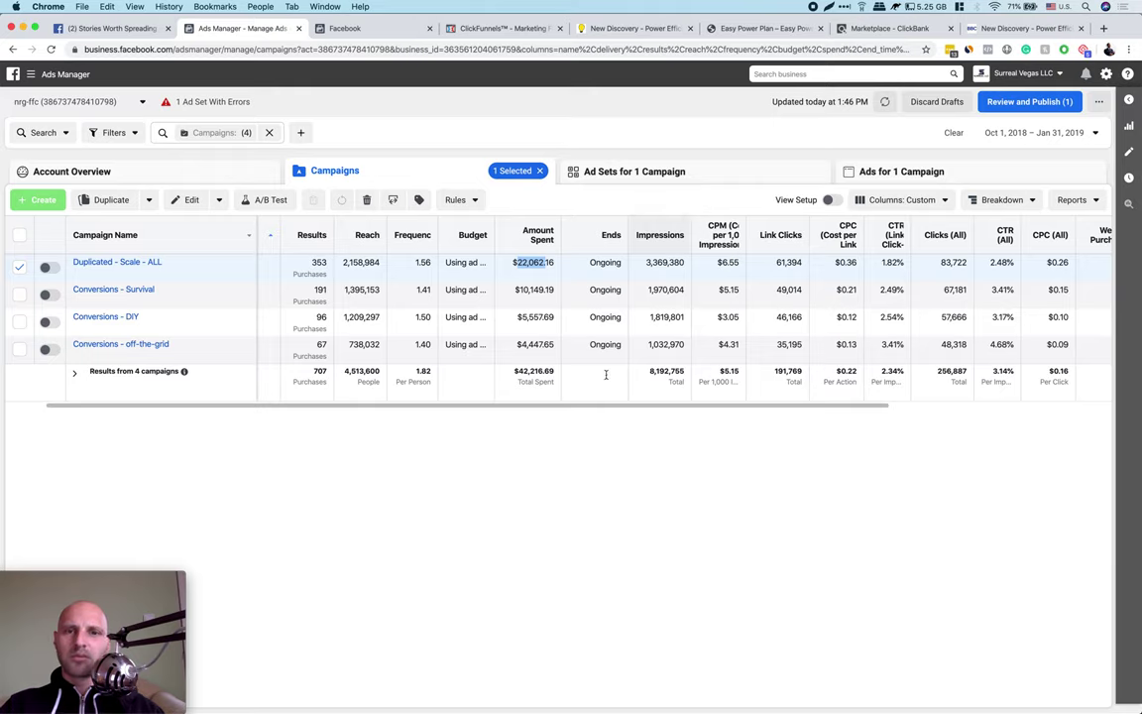
pyautogui.click(566, 434)
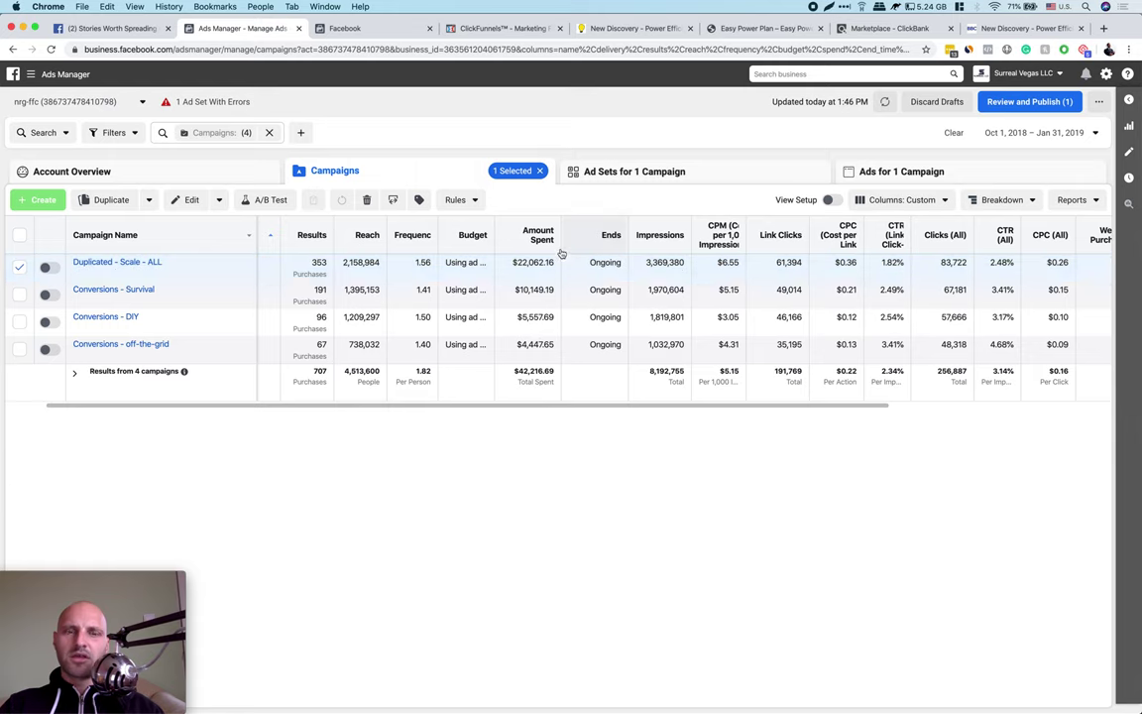
pyautogui.hscroll(5, 567, 309)
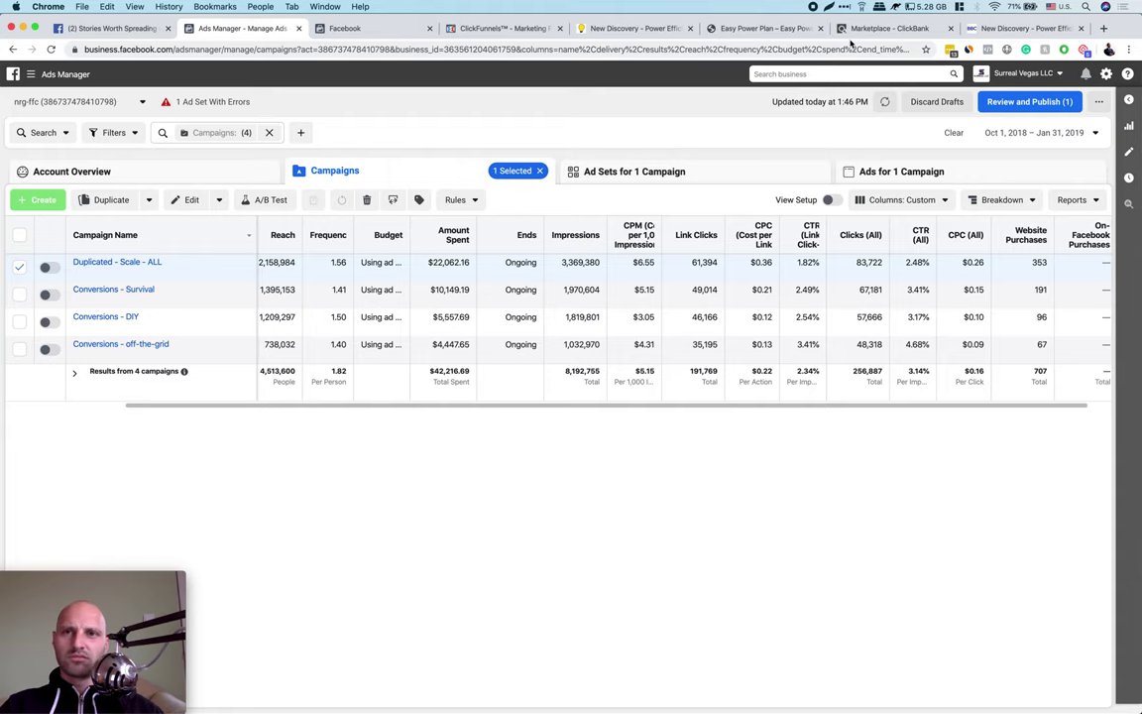
# - Search the ClickBank marketplace for "power" and raise the minimum gravity filter to 43
pyautogui.click(888, 31)
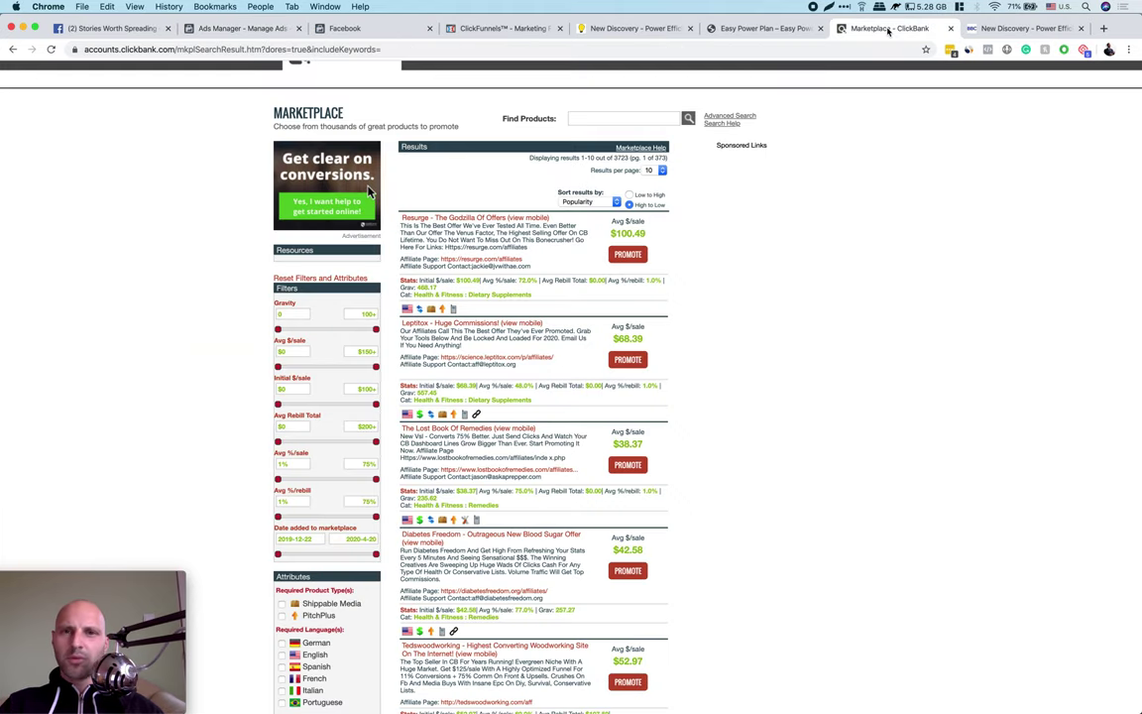
pyautogui.click(578, 118)
pyautogui.scroll(1, 678, 225)
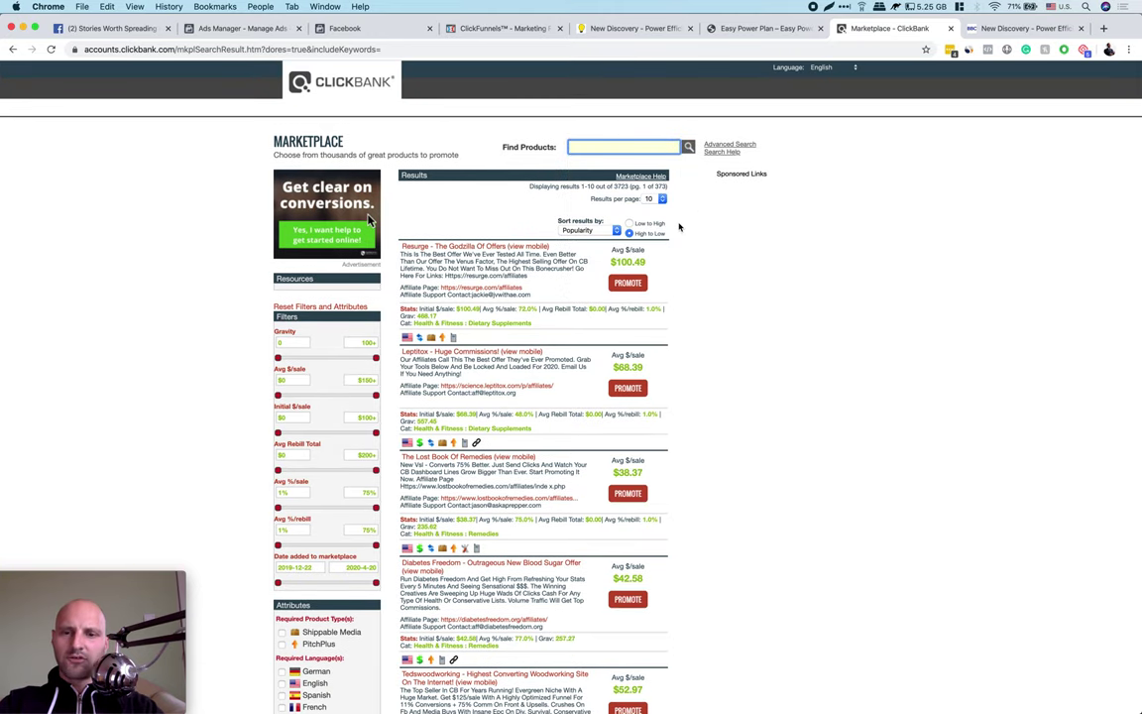
pyautogui.write('power')
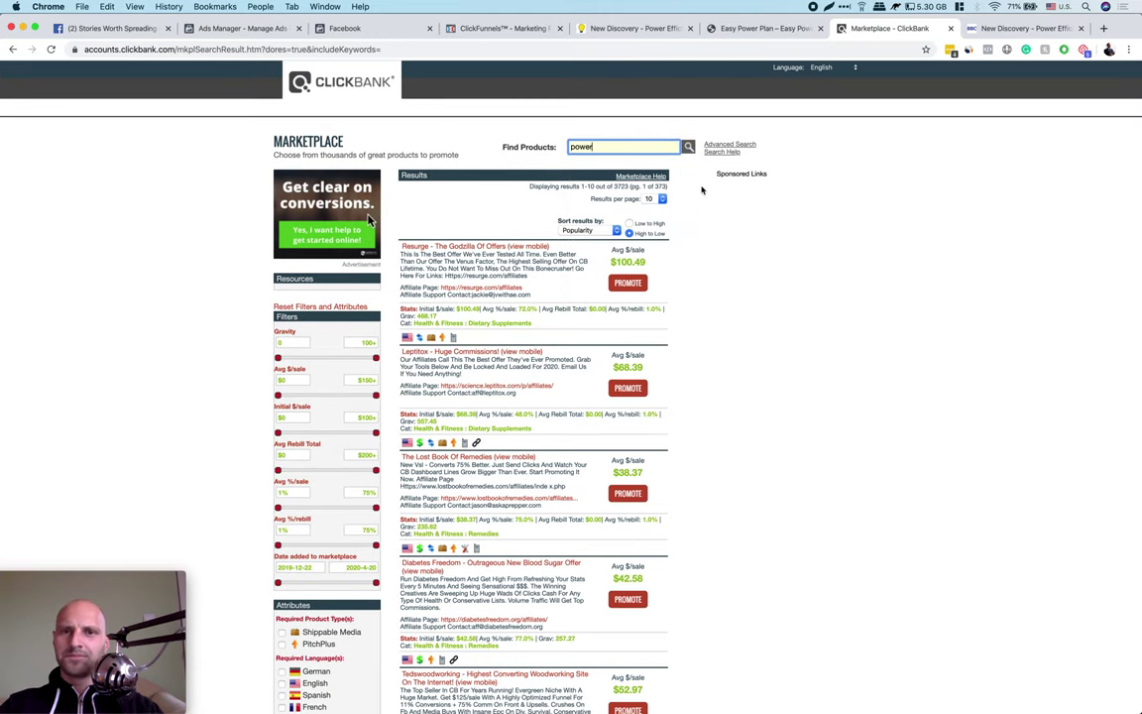
pyautogui.click(688, 147)
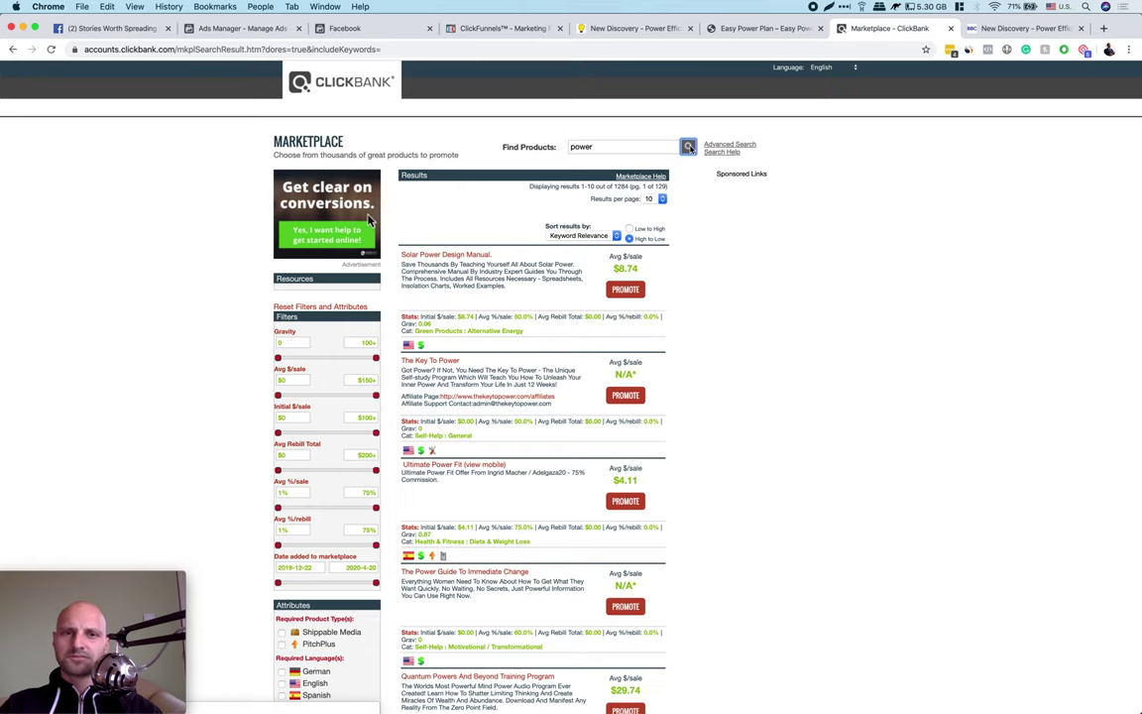
pyautogui.moveTo(278, 358); pyautogui.dragTo(319, 358)
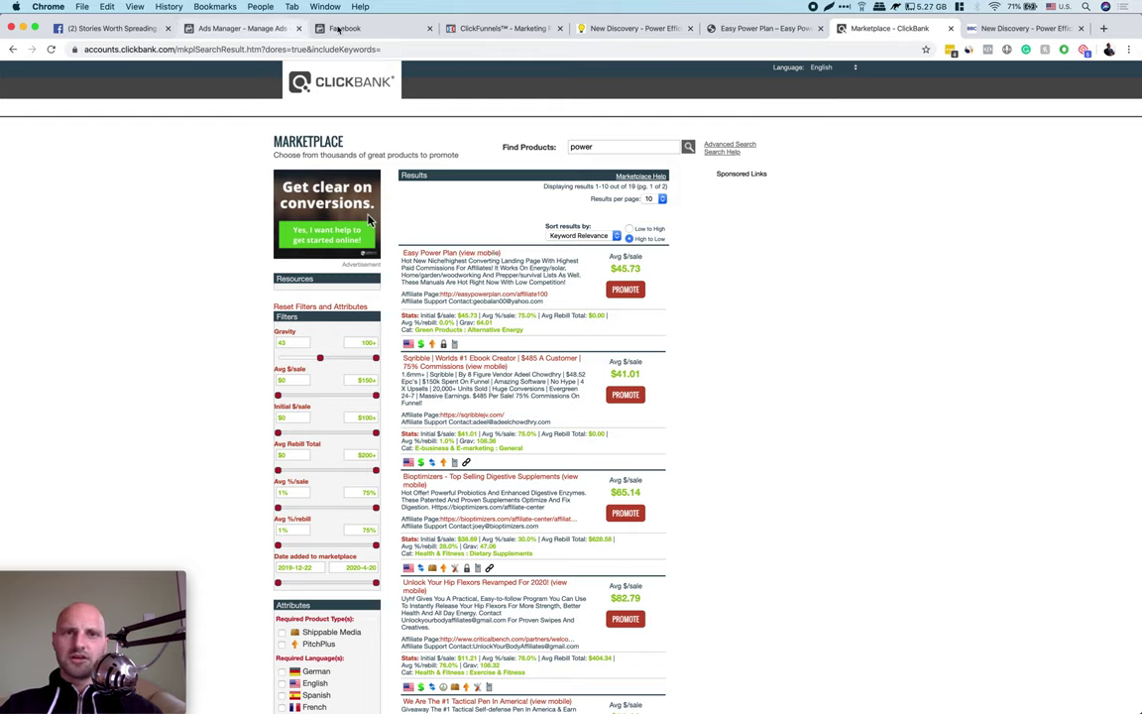
# - Return to the Stories Worth Spreading ad post and review its quiz invitation text and image
pyautogui.click(221, 28)
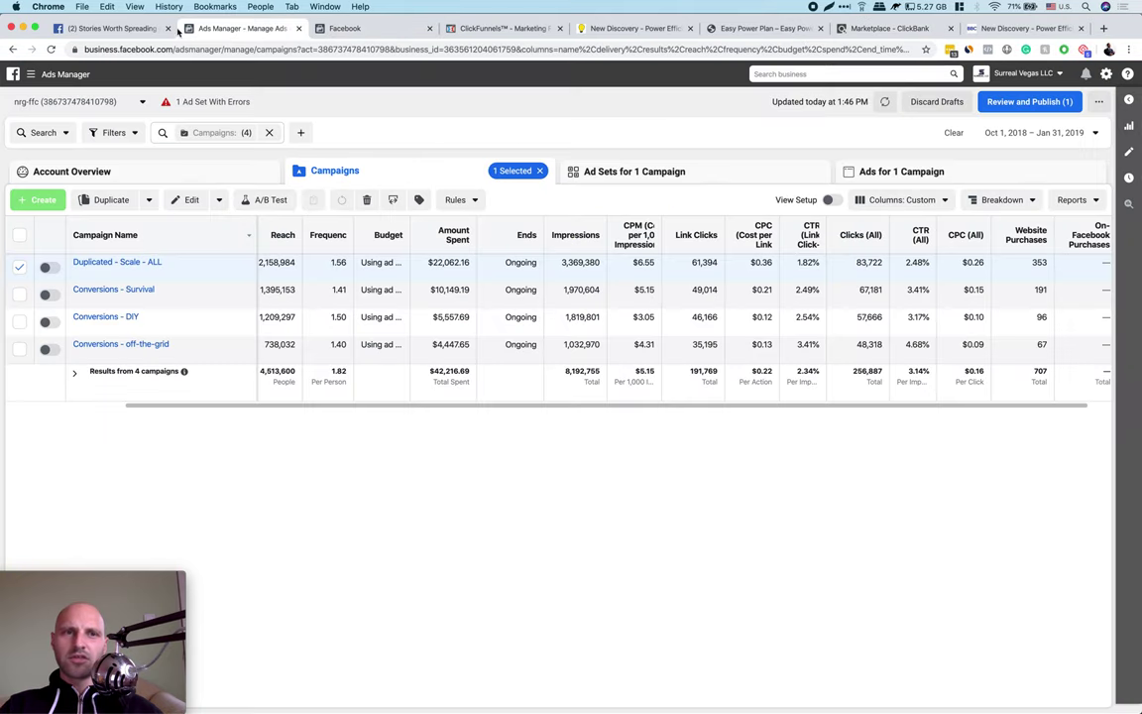
pyautogui.click(111, 28)
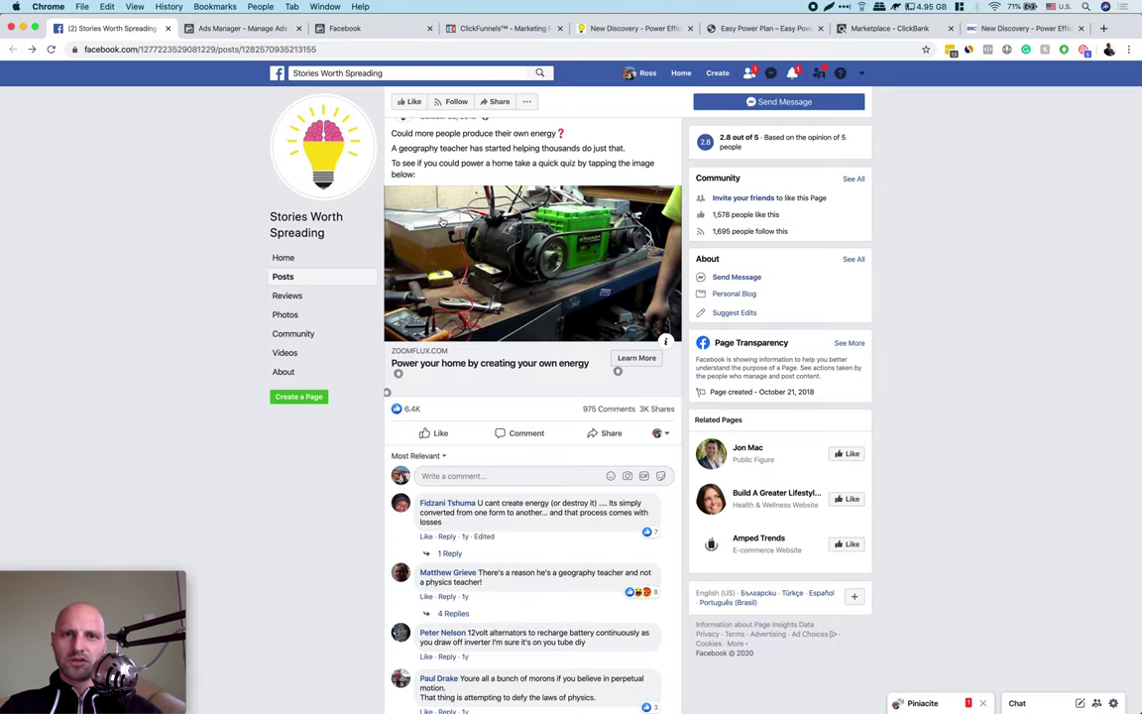
pyautogui.scroll(2, 449, 149)
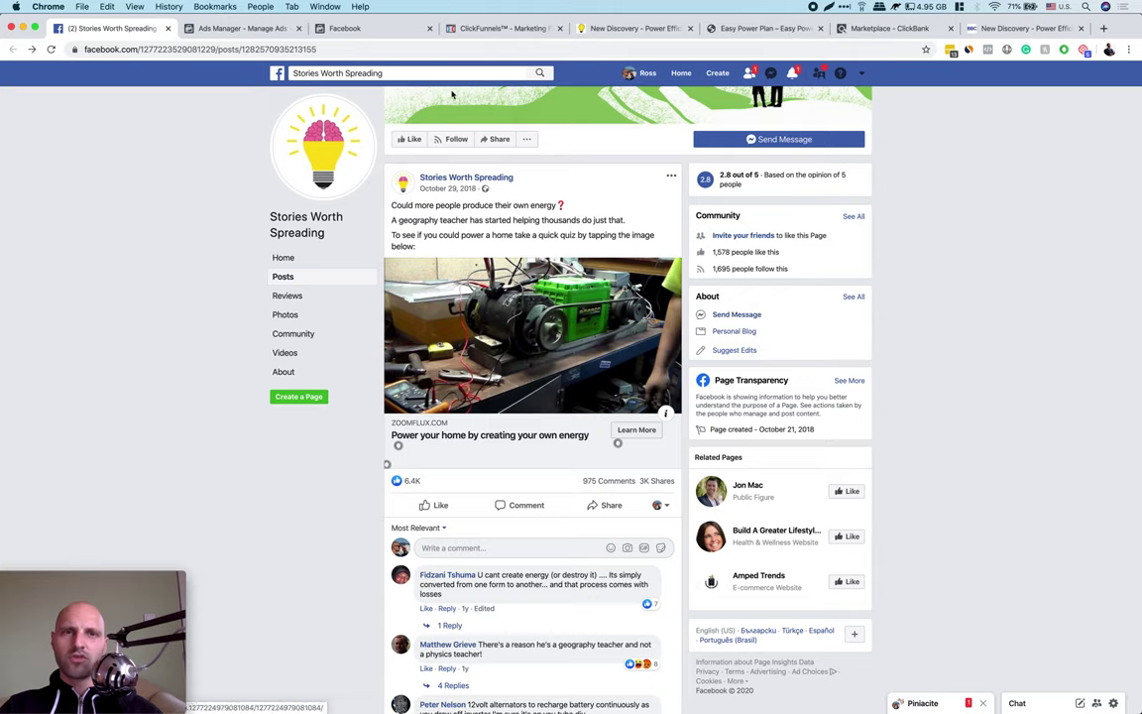
# - Go through the four-question energy quiz, answering Not Sure to question 1 and "I have some experiance" to the DIY question
pyautogui.click(614, 30)
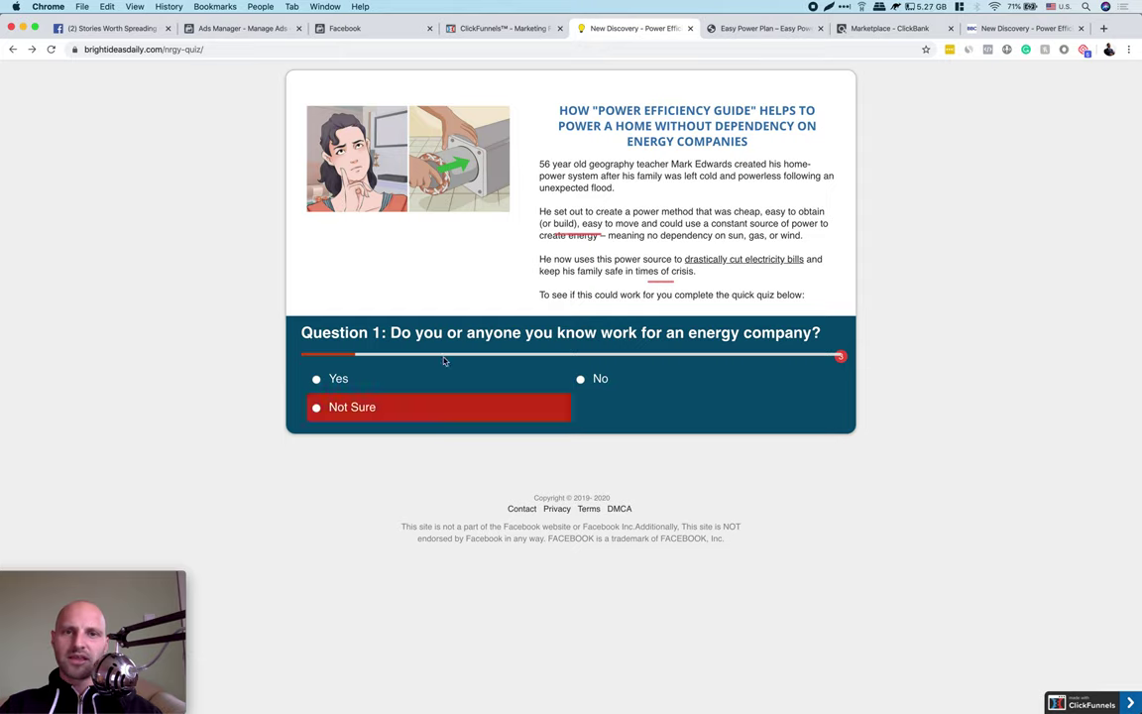
pyautogui.click(428, 410)
pyautogui.click(535, 402)
pyautogui.click(525, 400)
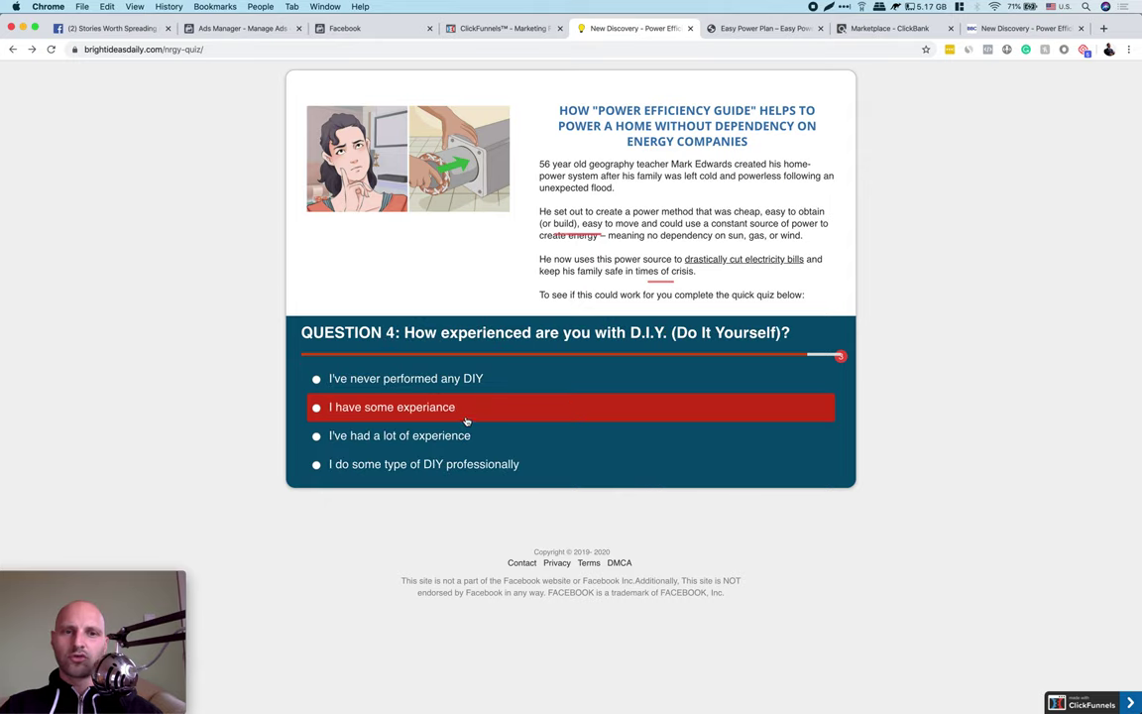
pyautogui.click(466, 420)
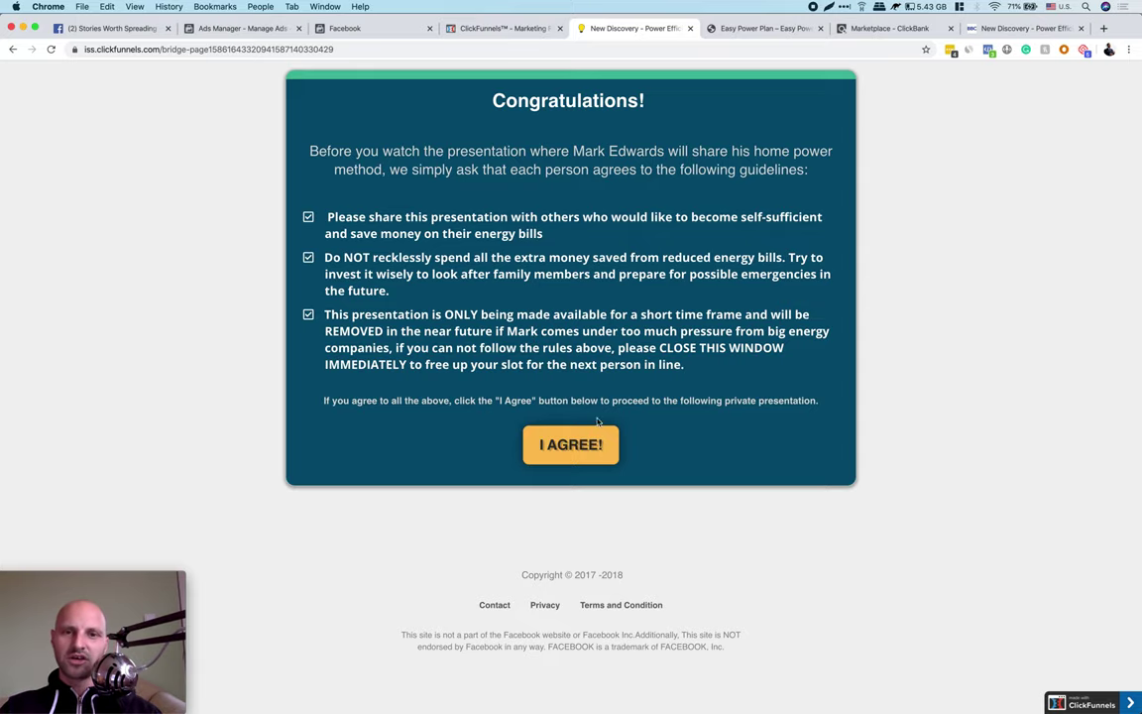
# - Agree to the presentation guidelines to open the Power Efficiency Guide sales page and inspect the affiliate parameters in its address
pyautogui.click(566, 448)
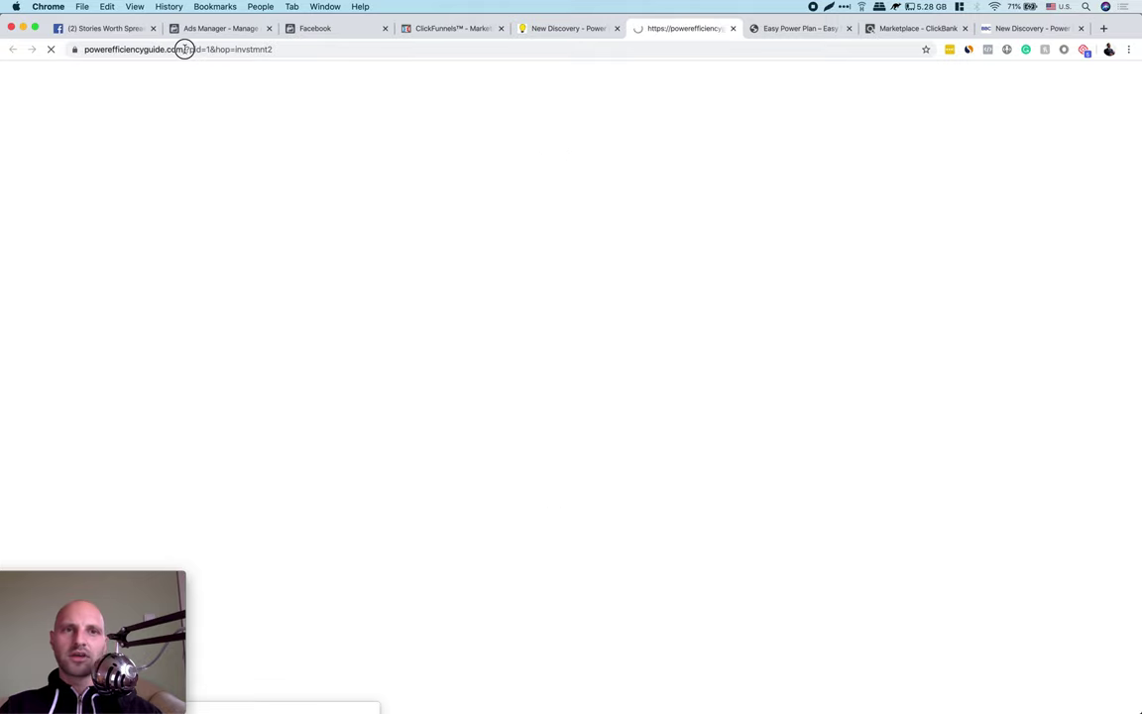
pyautogui.click(220, 49)
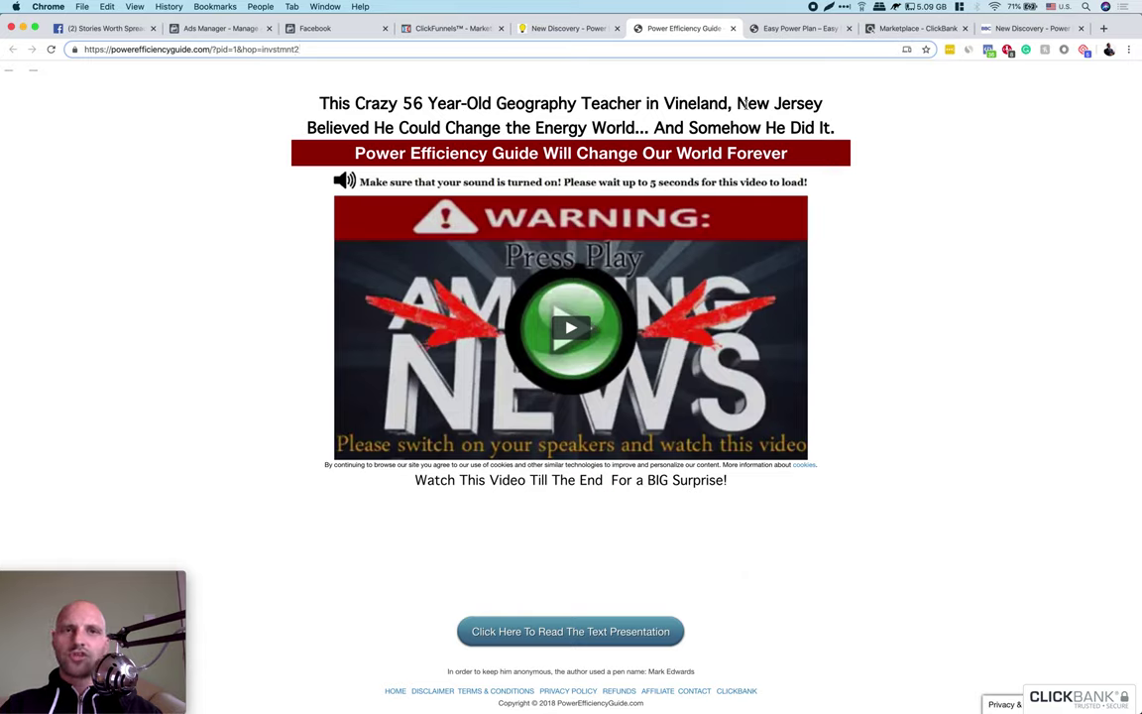
# - View the PWR Funnel's Quiz step in ClickFunnels and return to the Stories Worth Spreading ad post
pyautogui.moveTo(679, 59)
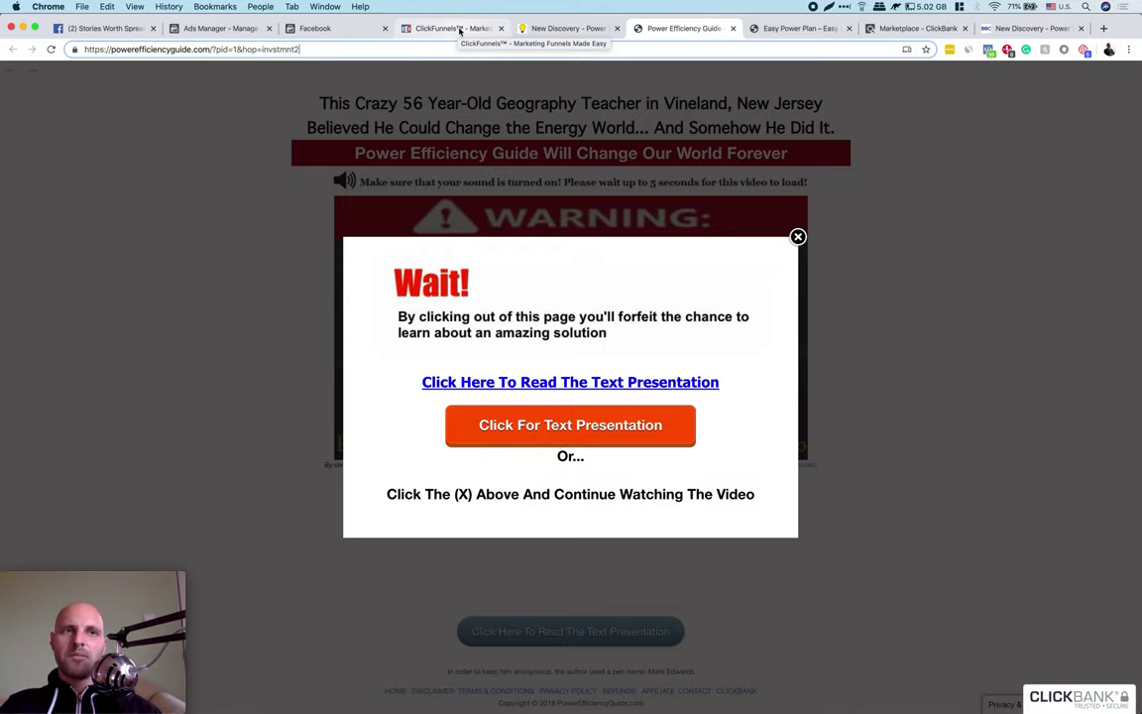
pyautogui.click(459, 29)
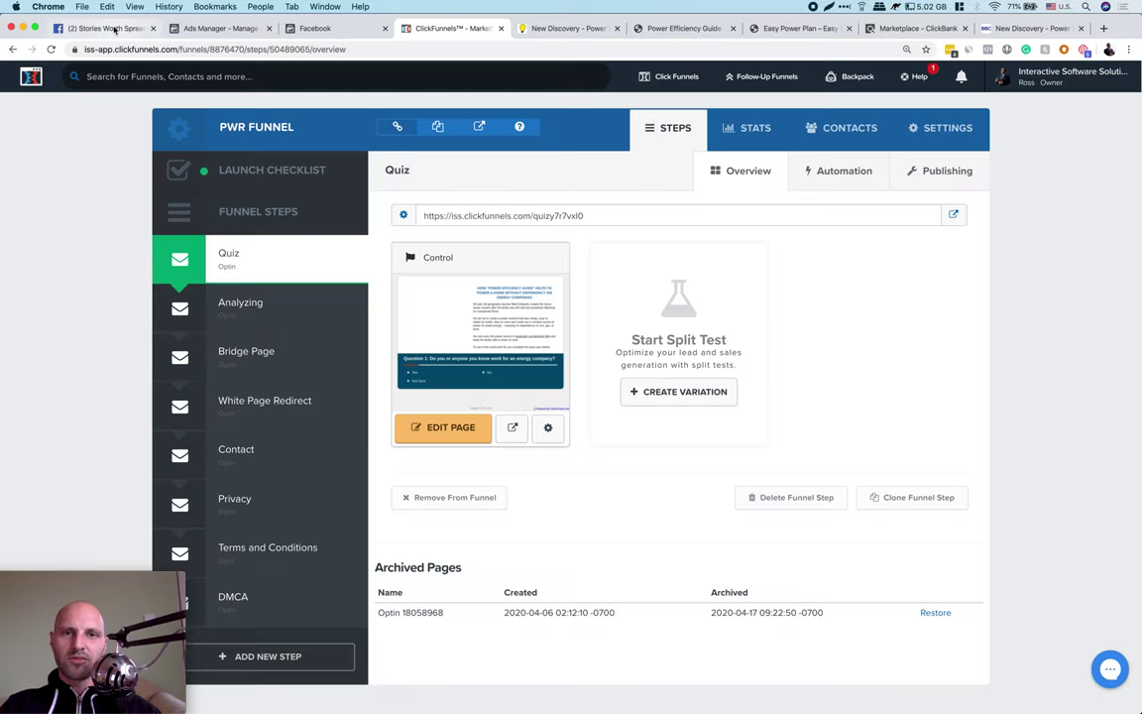
pyautogui.click(109, 28)
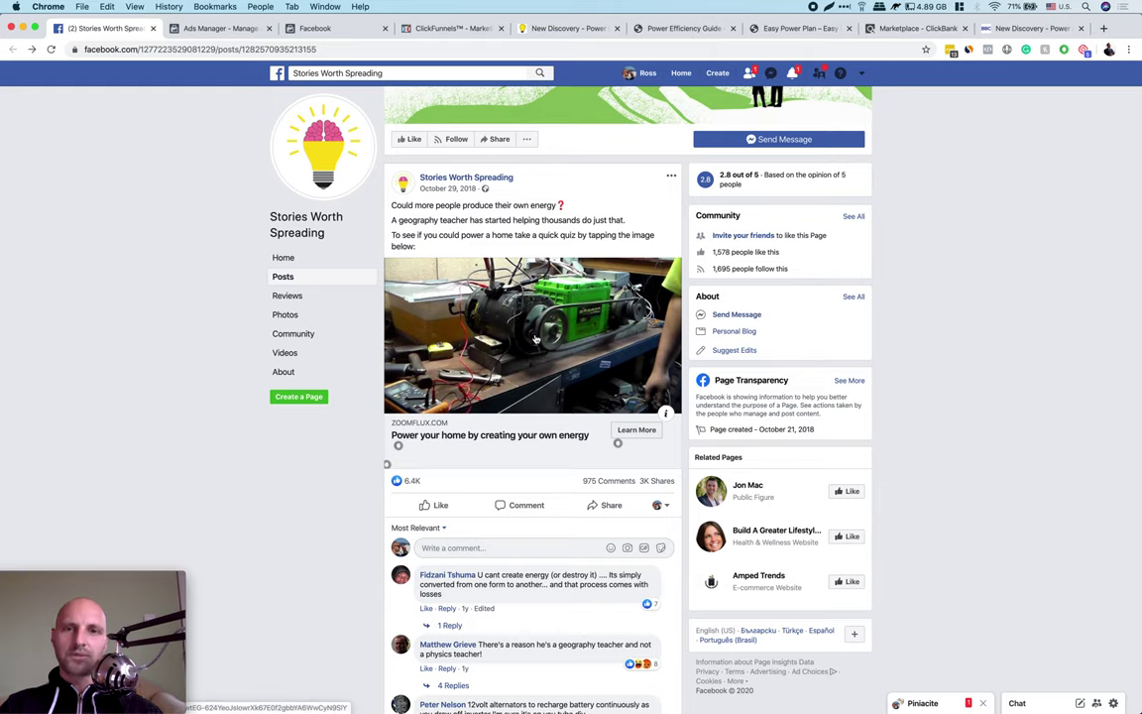
# - In Ads Manager, look through the ads of the Duplicated - Scale - ALL campaign and return to the campaign list
pyautogui.click(222, 28)
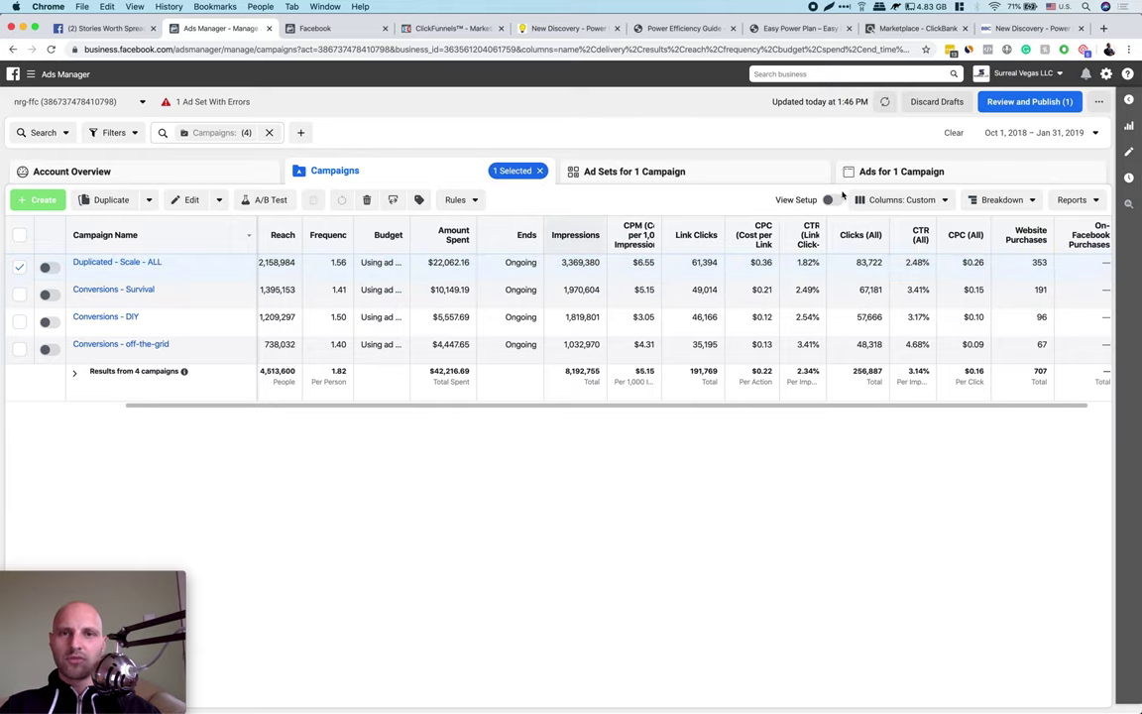
pyautogui.click(898, 171)
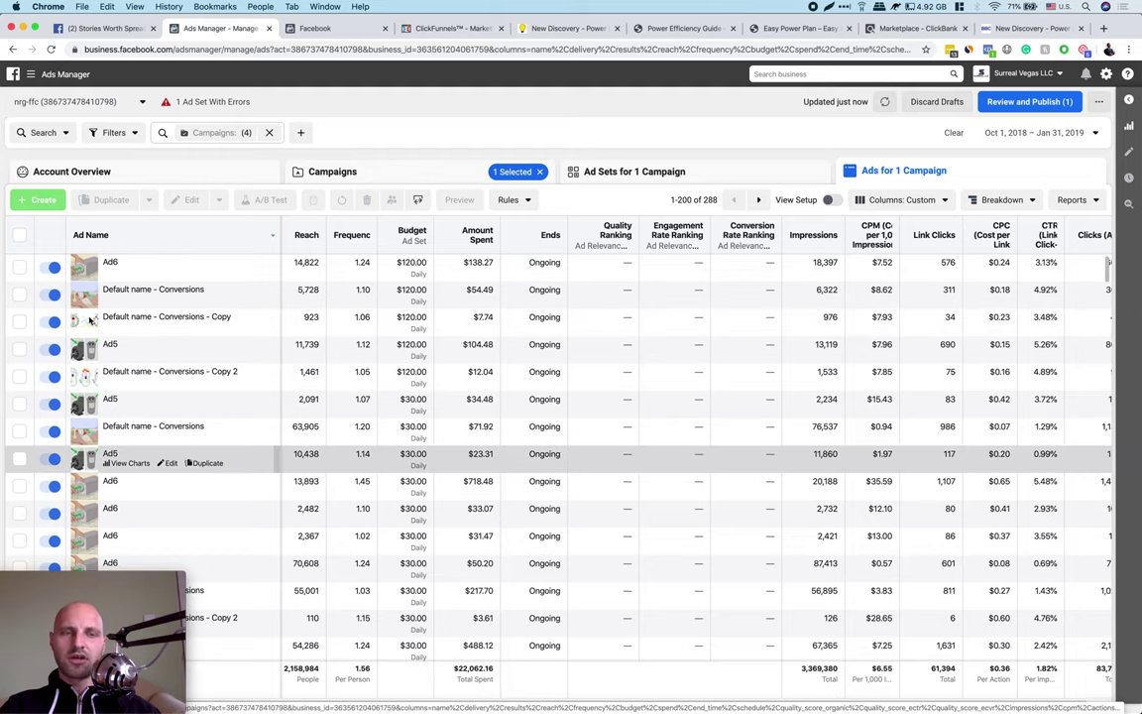
pyautogui.scroll(-1, 89, 421)
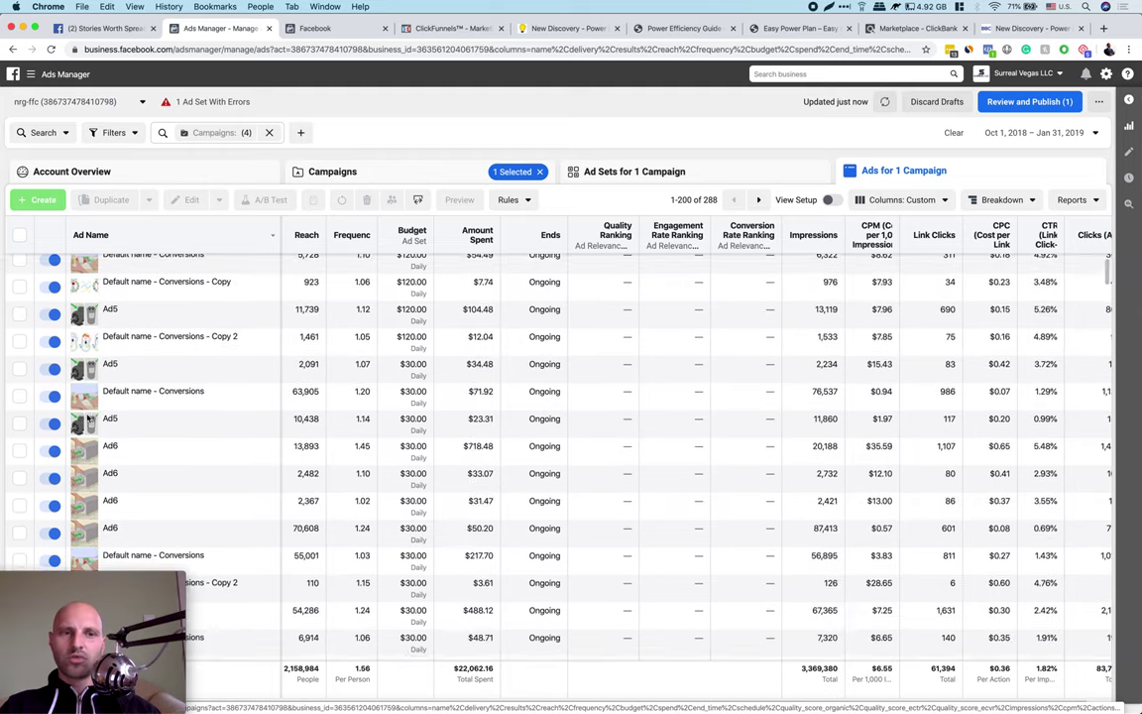
pyautogui.scroll(-7, 88, 420)
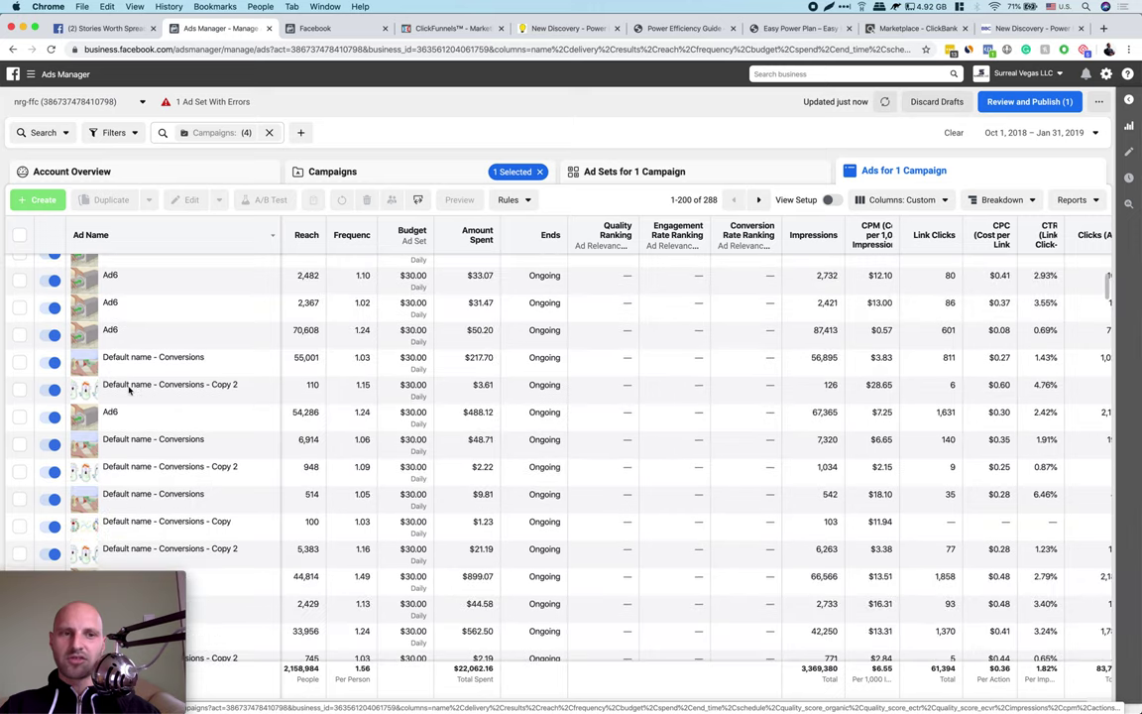
pyautogui.scroll(-4, 129, 389)
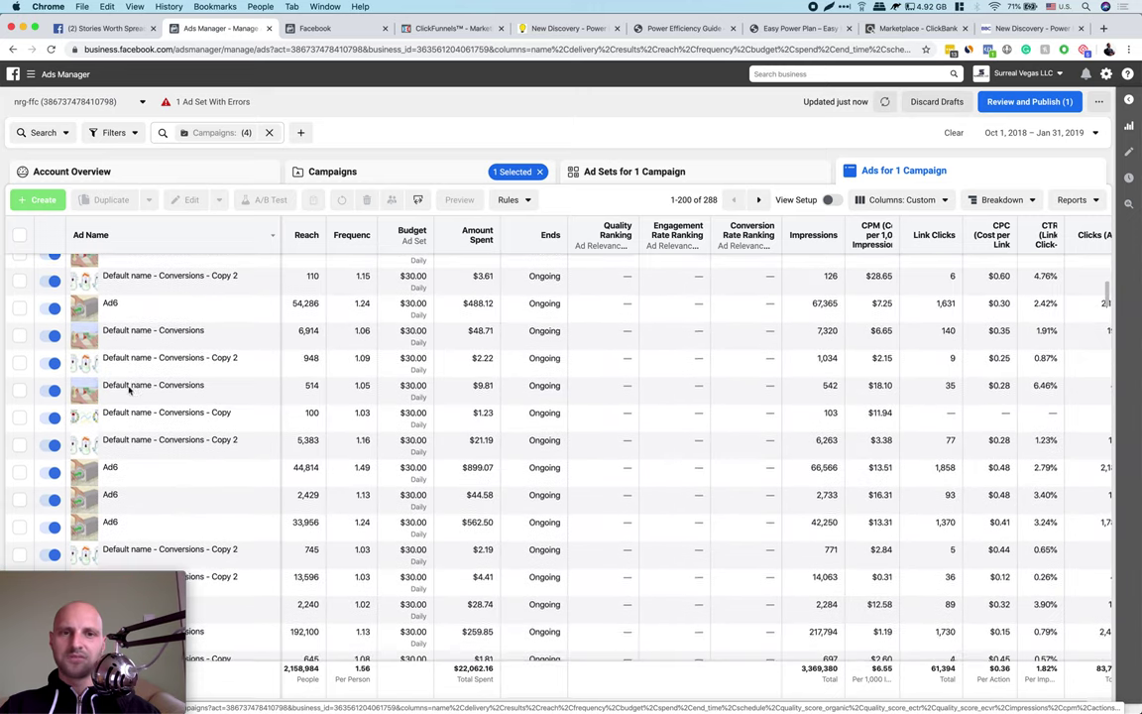
pyautogui.scroll(12, 129, 390)
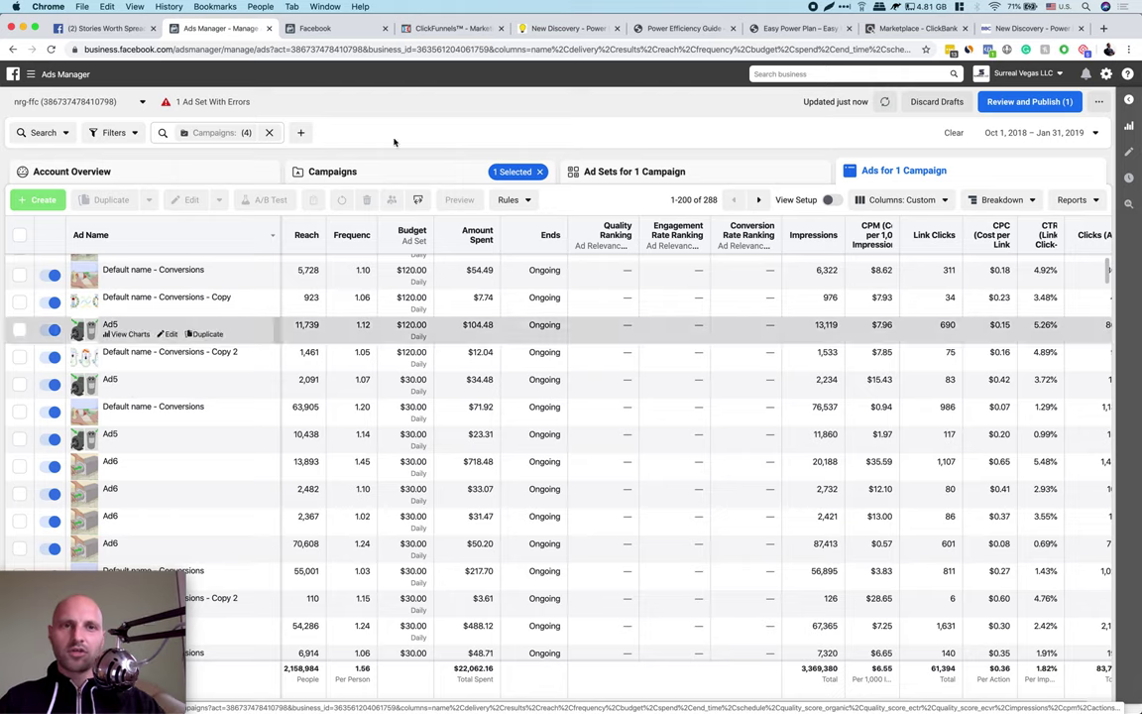
pyautogui.click(332, 171)
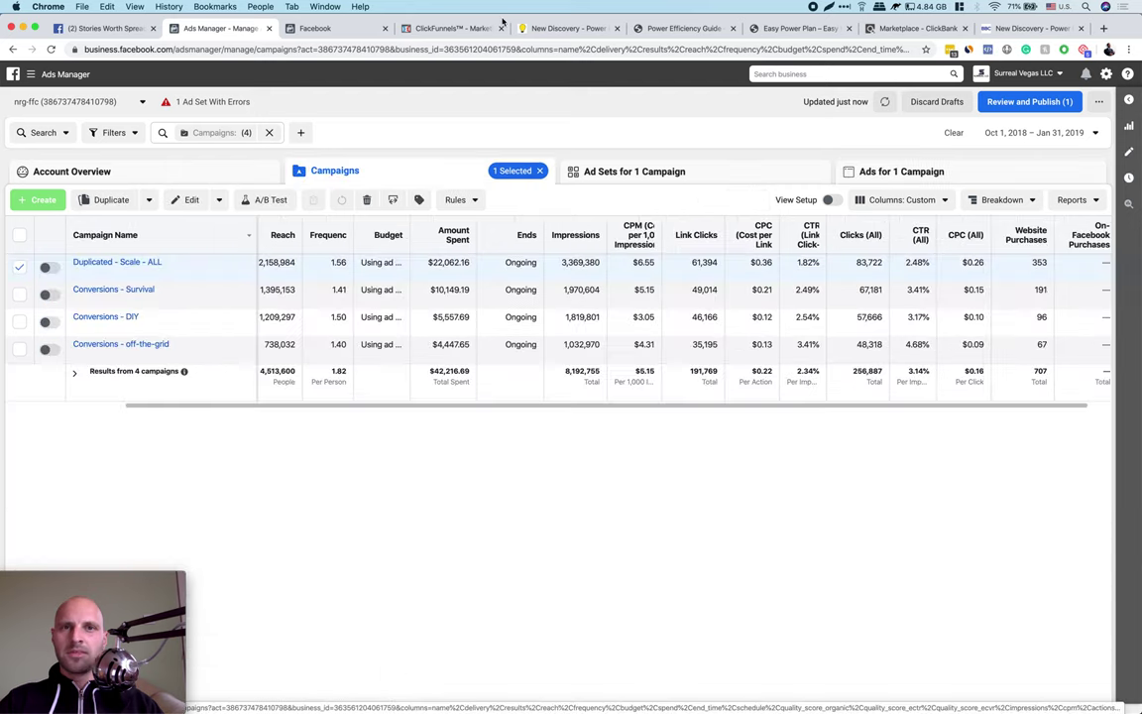
# - Open the PWR Funnel's Quiz page in the ClickFunnels editor and bring up its header tracking code
pyautogui.click(435, 29)
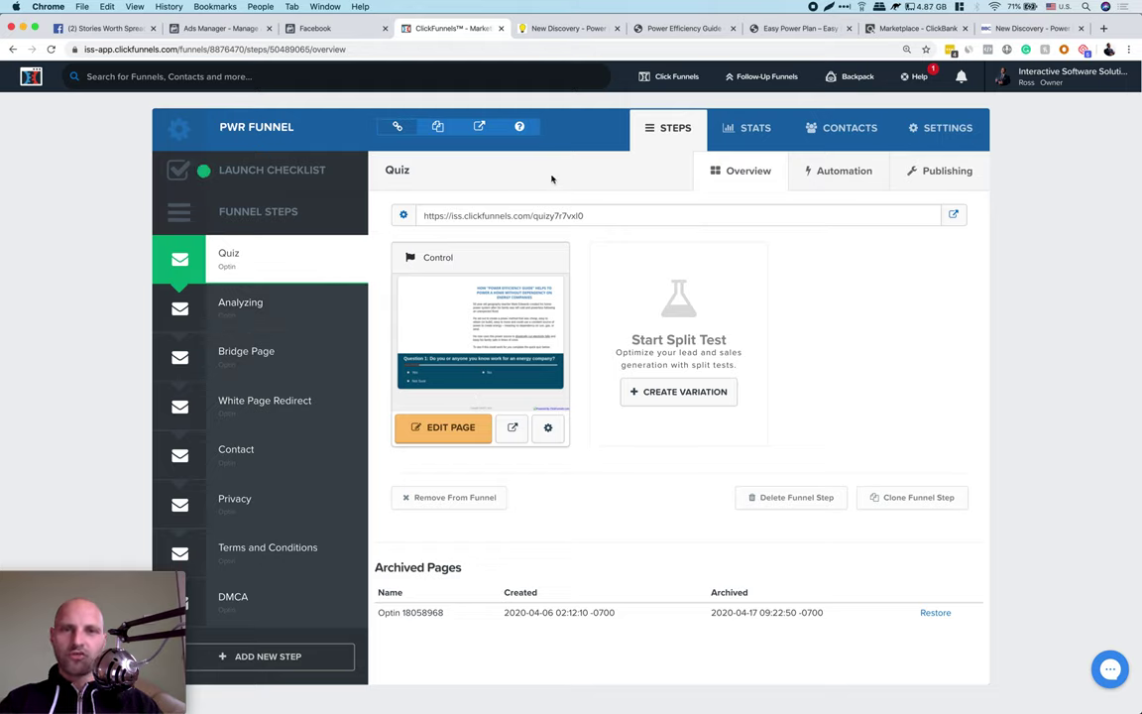
pyautogui.moveTo(305, 293)
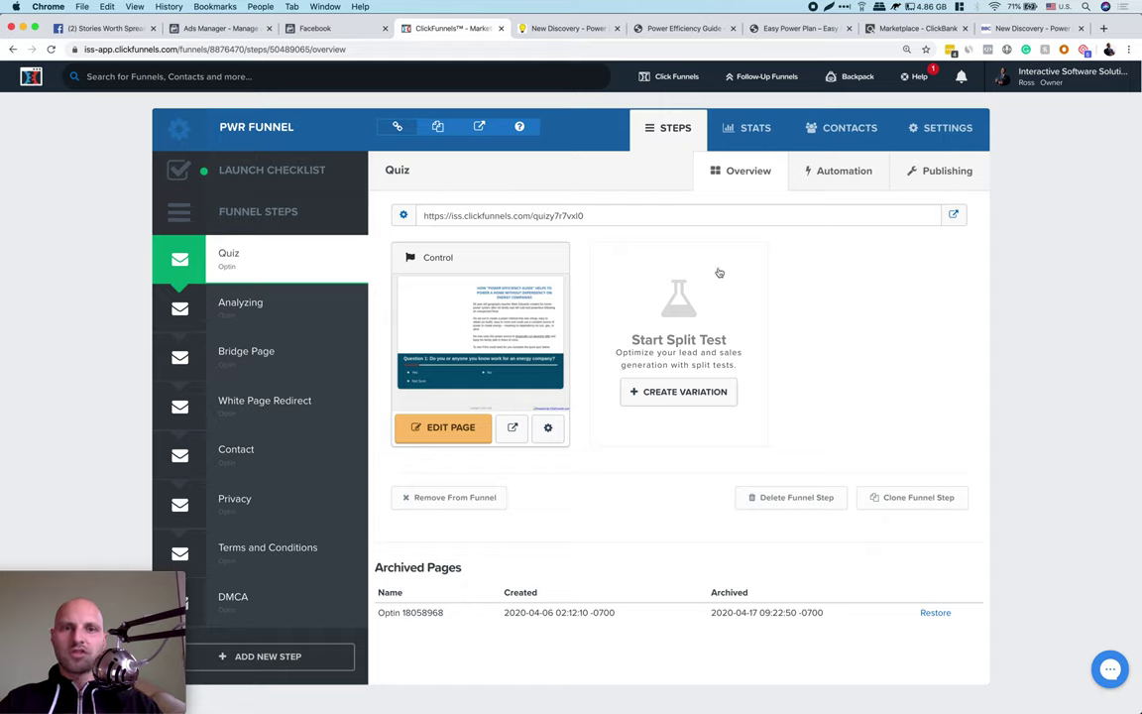
pyautogui.click(447, 433)
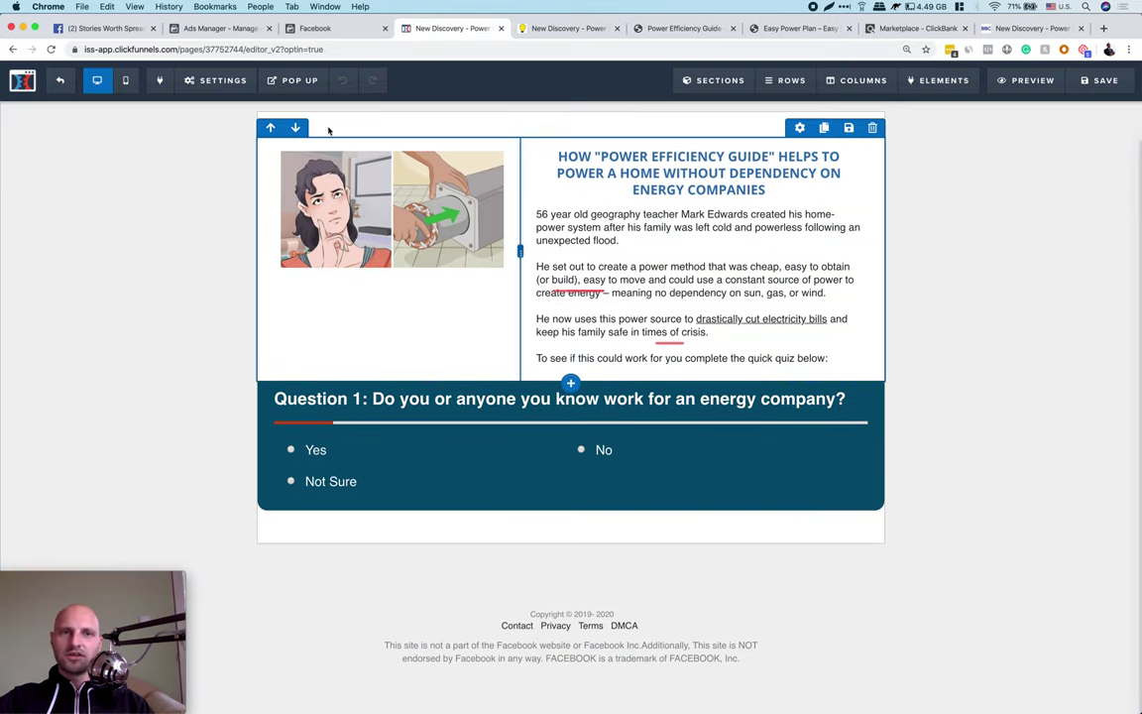
pyautogui.click(213, 80)
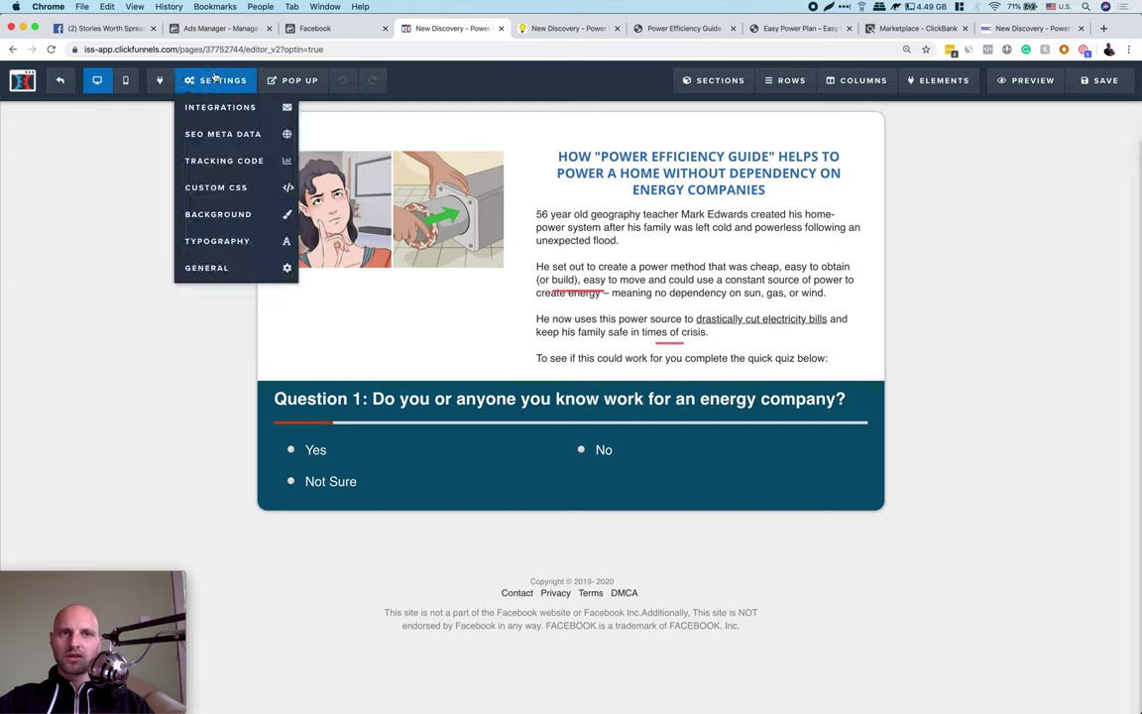
pyautogui.click(236, 164)
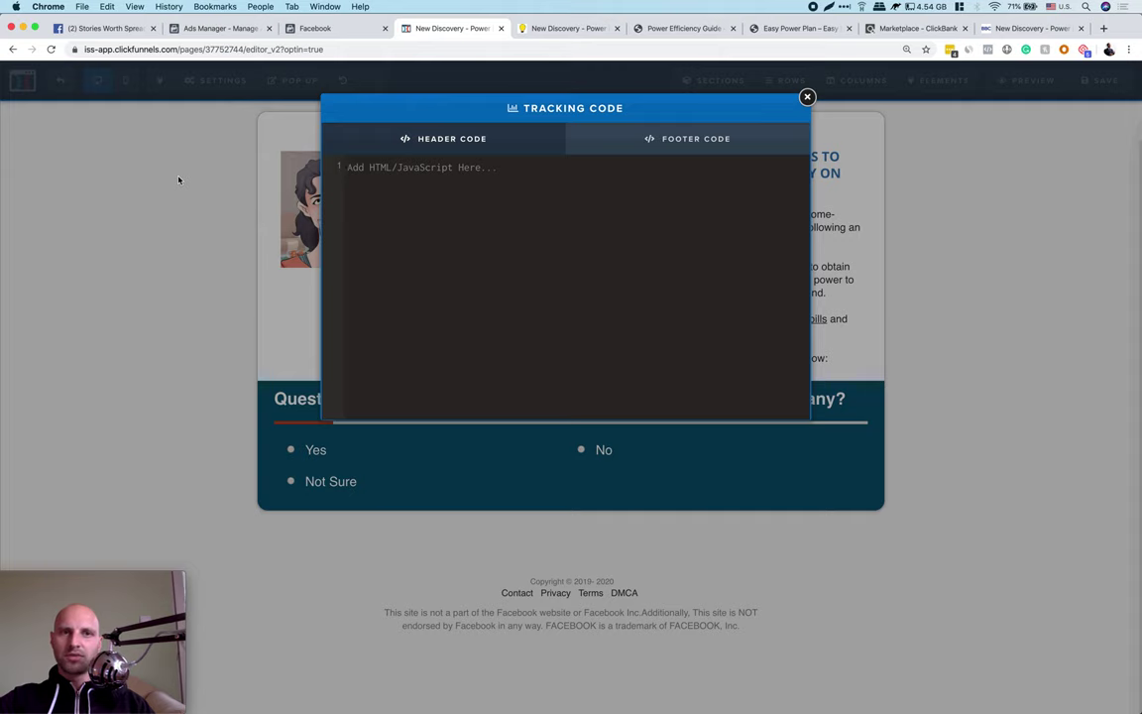
# - Display the complete list of business tools in Ads Manager to locate Events Manager and its Pixels entry
pyautogui.click(238, 30)
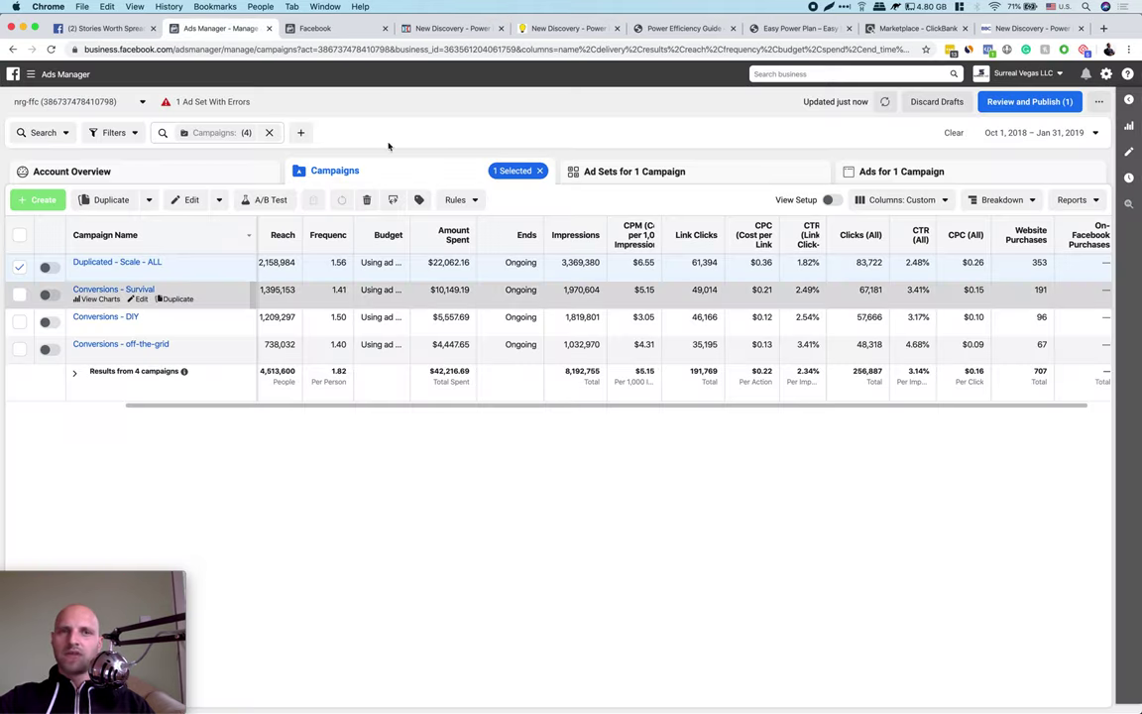
pyautogui.click(44, 76)
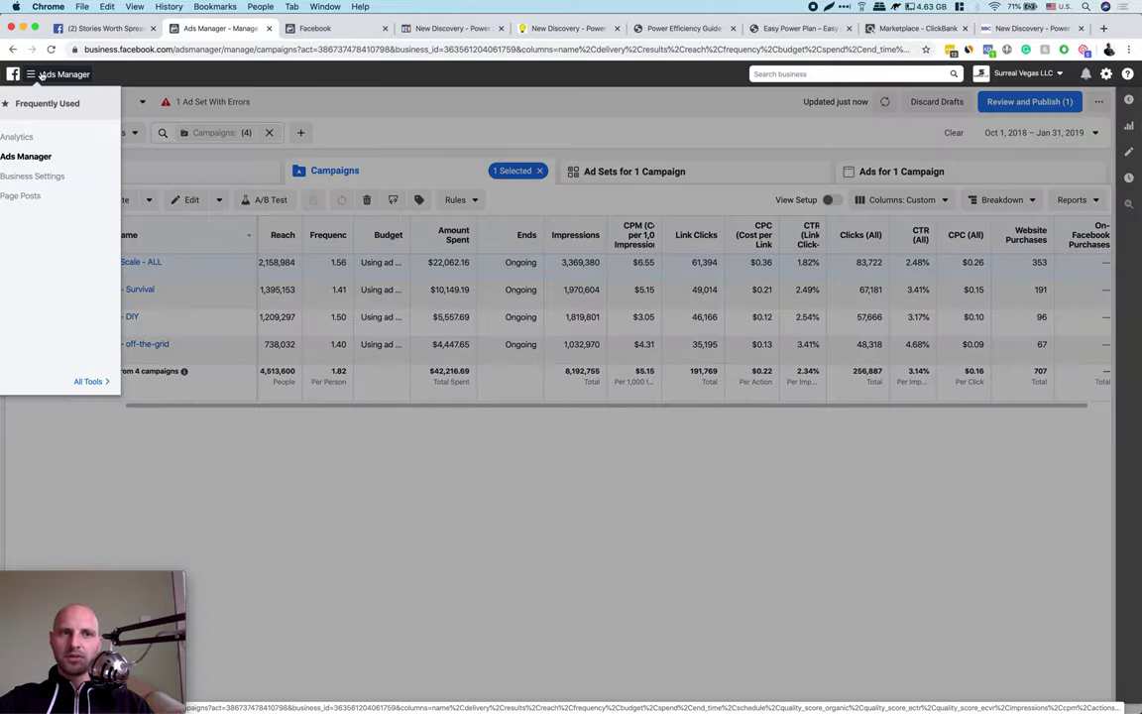
pyautogui.click(88, 386)
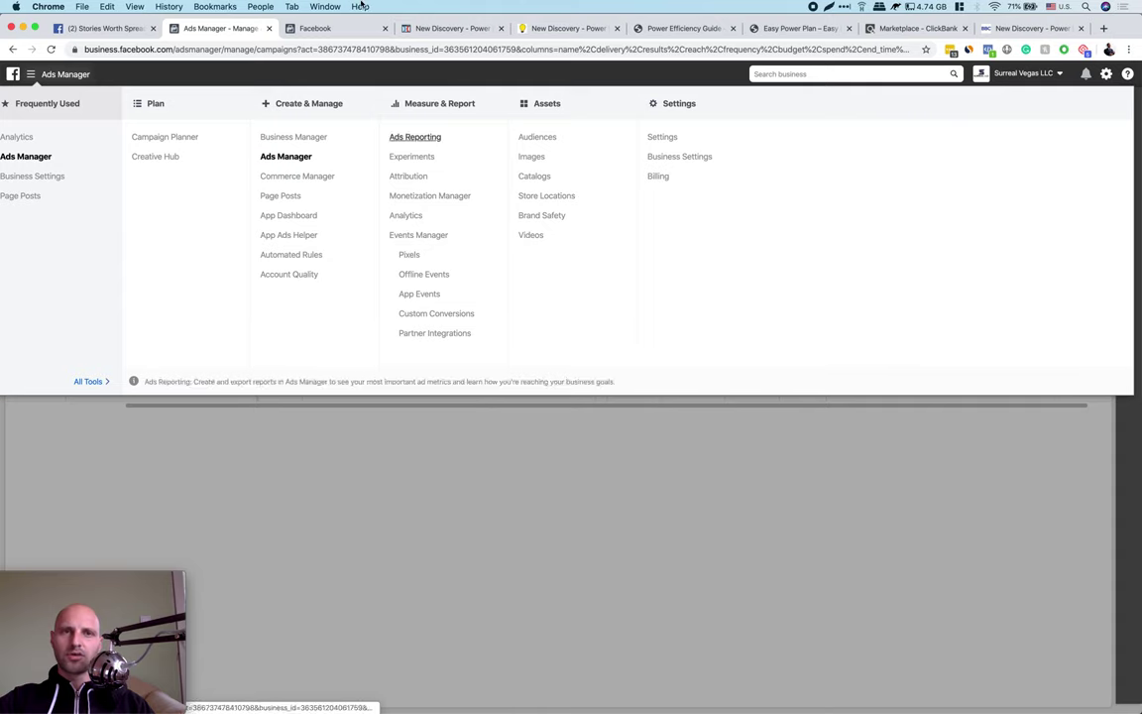
# - Create a Facebook pixel for website activity in Events Manager, keeping the suggested name and leaving the website URL blank
pyautogui.click(324, 30)
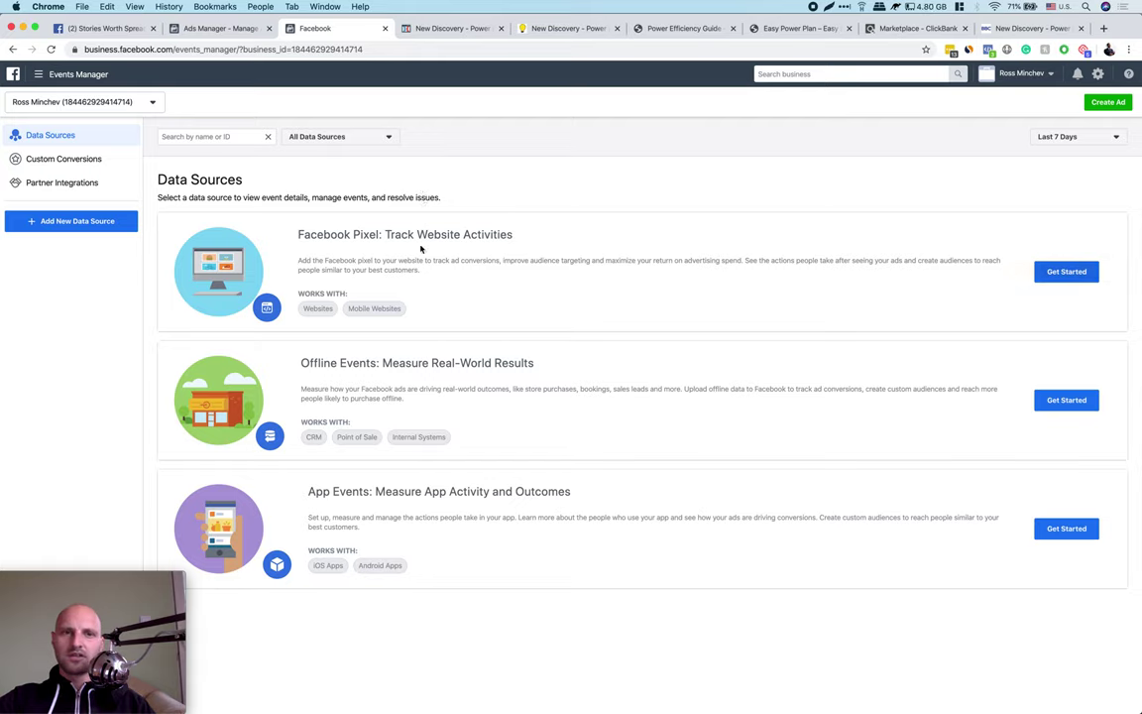
pyautogui.moveTo(296, 234); pyautogui.dragTo(468, 234)
pyautogui.click(477, 229)
pyautogui.click(1077, 275)
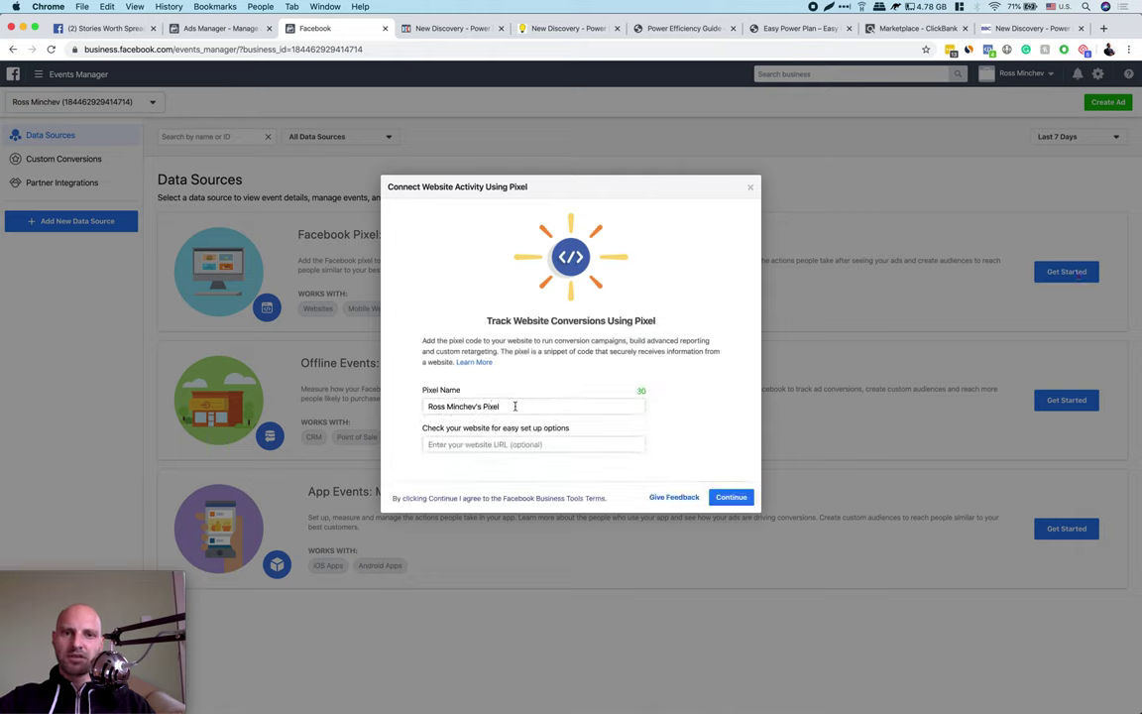
pyautogui.click(462, 444)
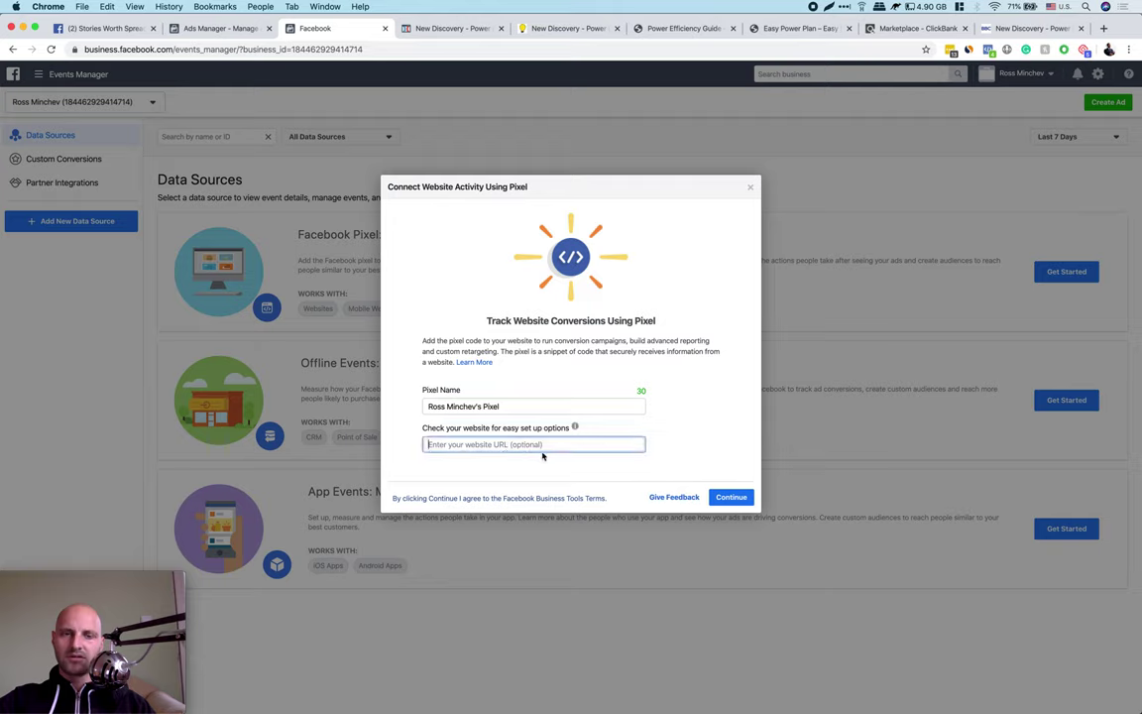
pyautogui.click(730, 497)
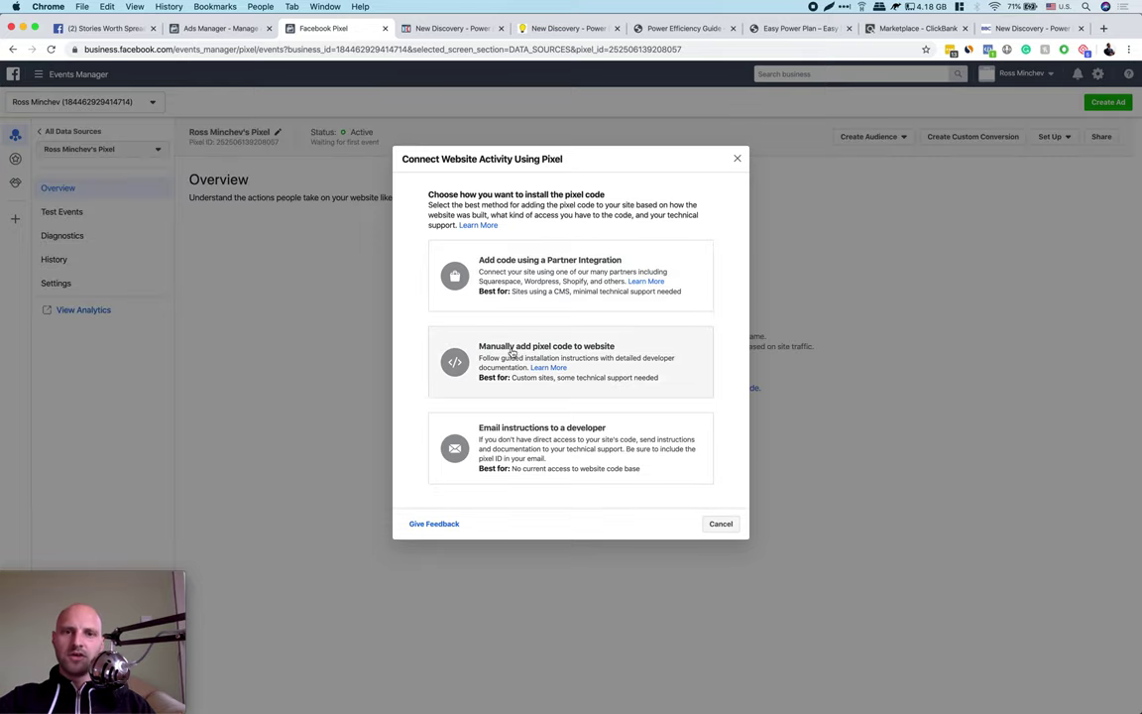
# - Choose to add the pixel code to the website manually and copy the base code to the clipboard
pyautogui.click(607, 359)
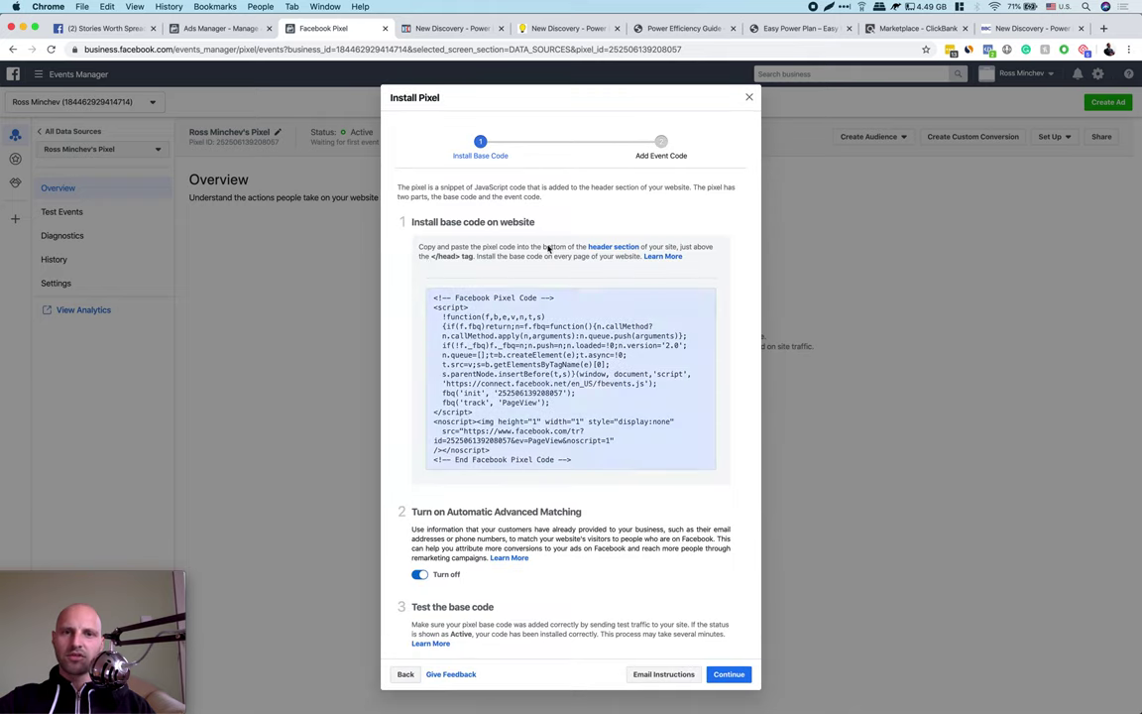
pyautogui.moveTo(566, 371)
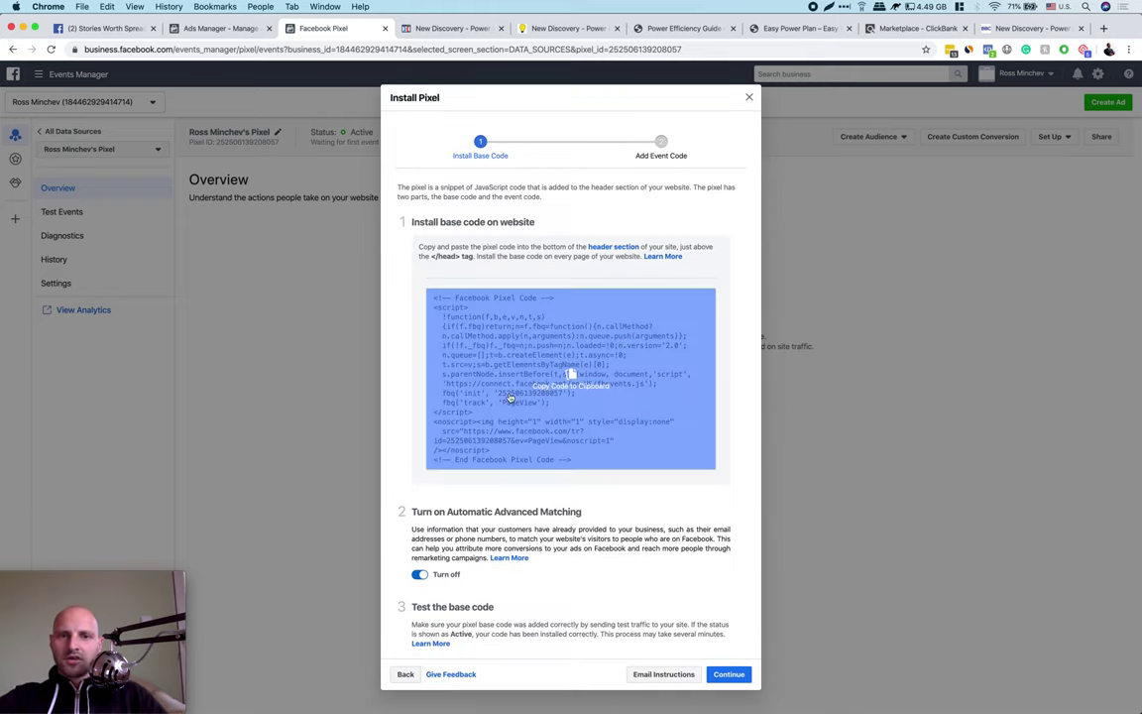
pyautogui.click(595, 385)
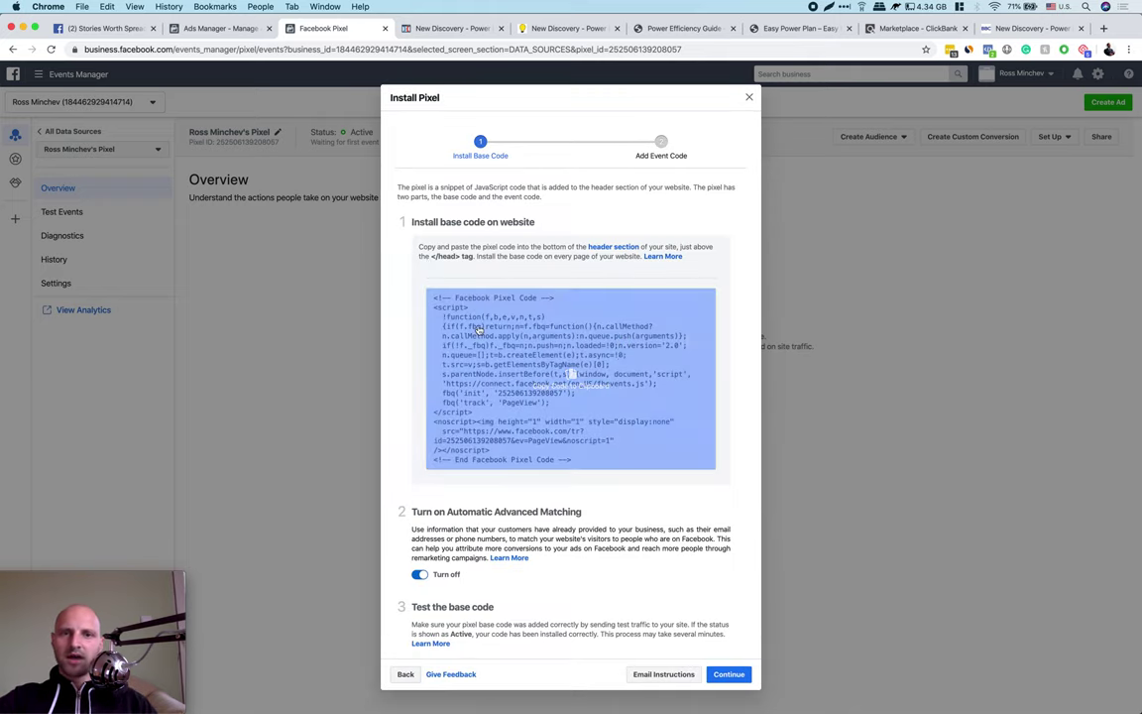
pyautogui.click(569, 367)
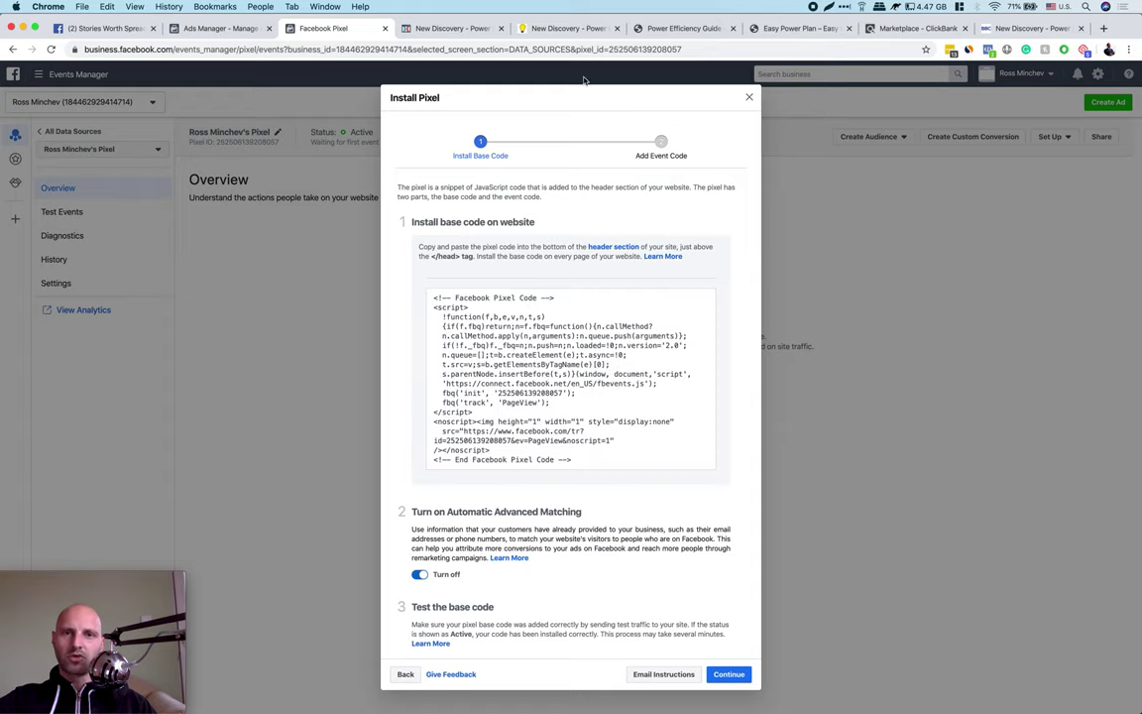
# - Paste the Facebook pixel base code into the Quiz page's header tracking code in ClickFunnels and look it over
pyautogui.click(464, 30)
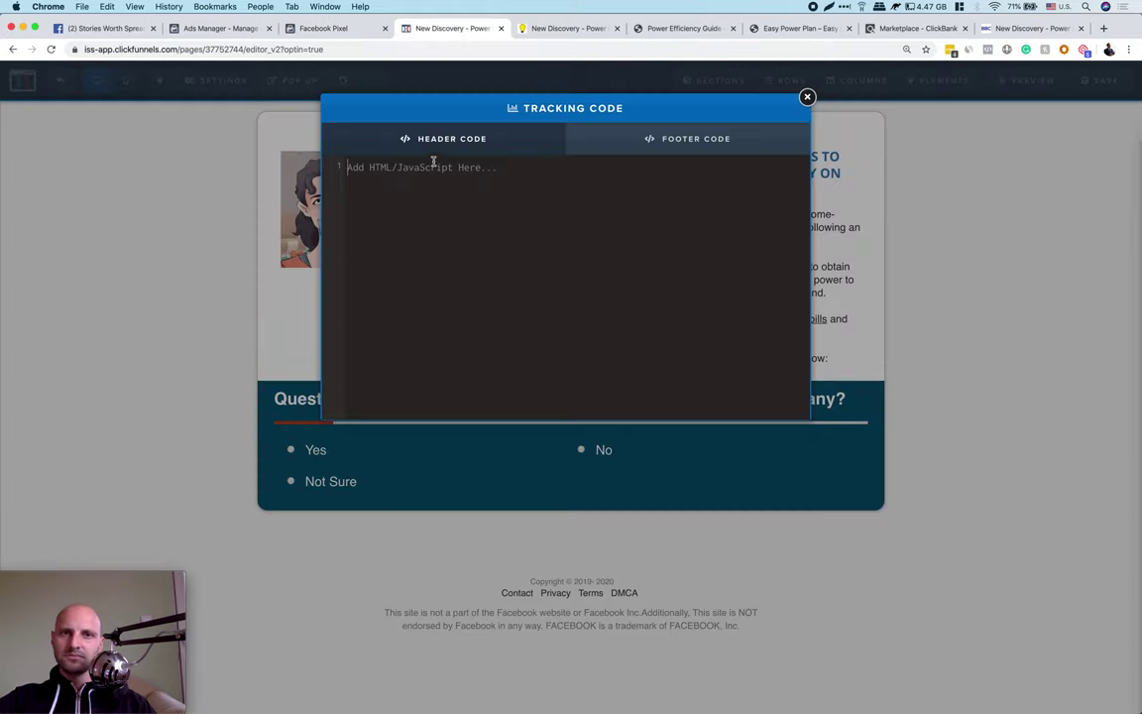
pyautogui.rightClick(392, 177)
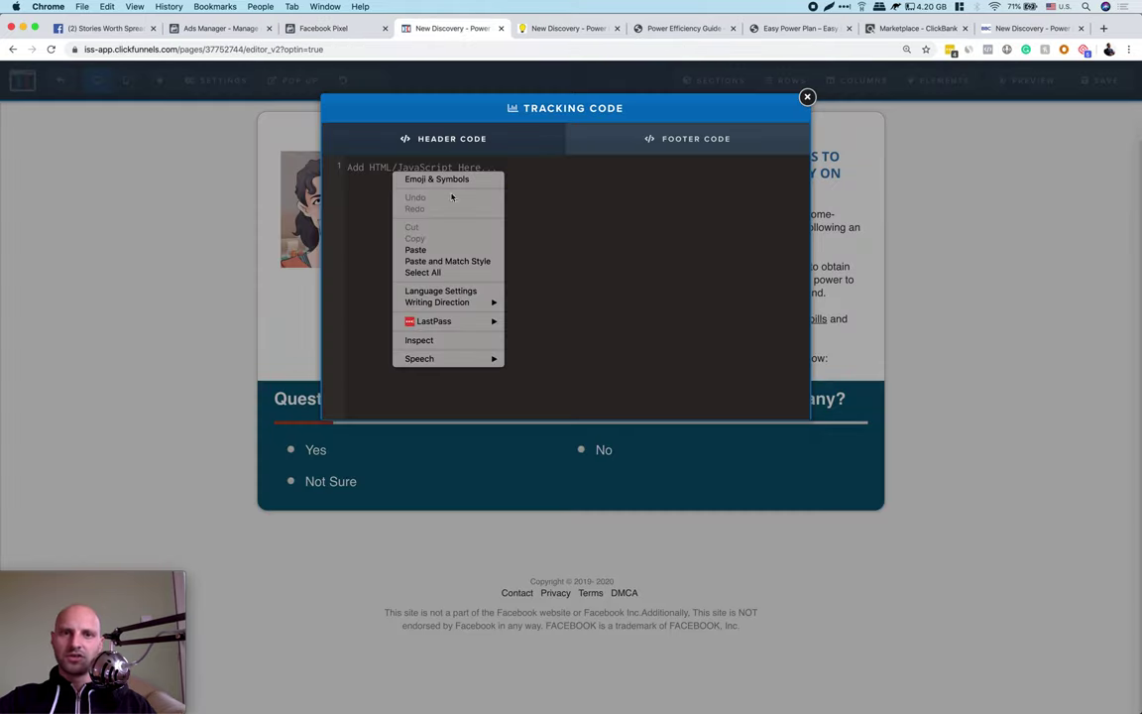
pyautogui.click(433, 250)
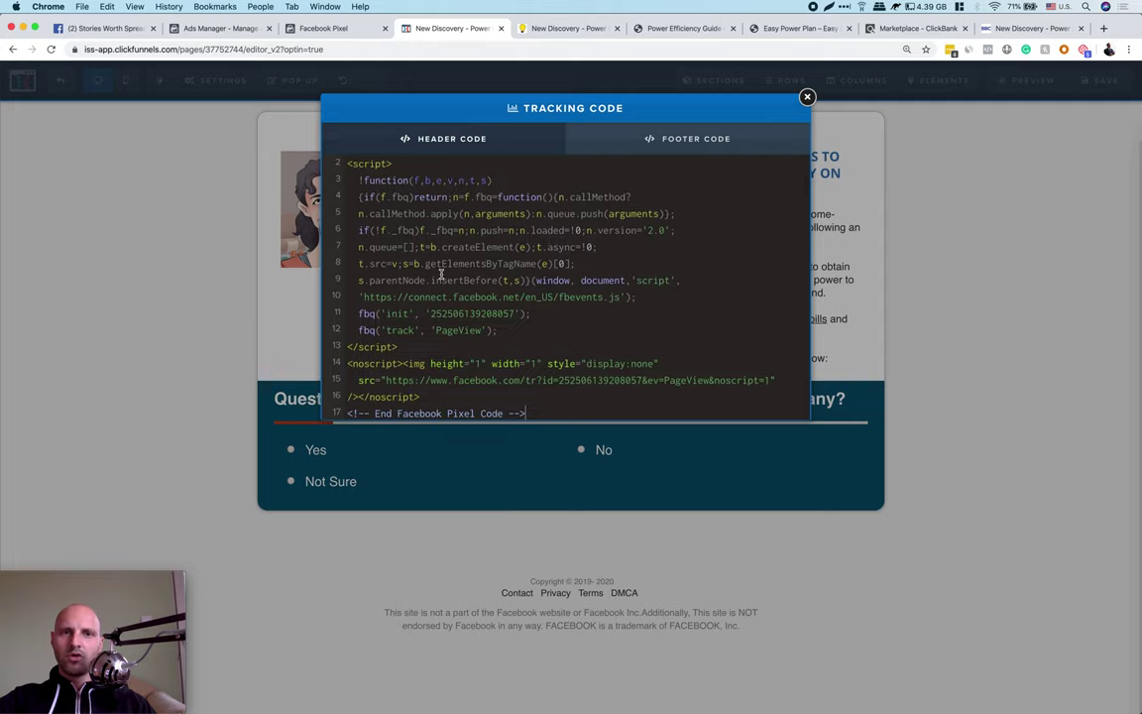
pyautogui.scroll(1, 441, 274)
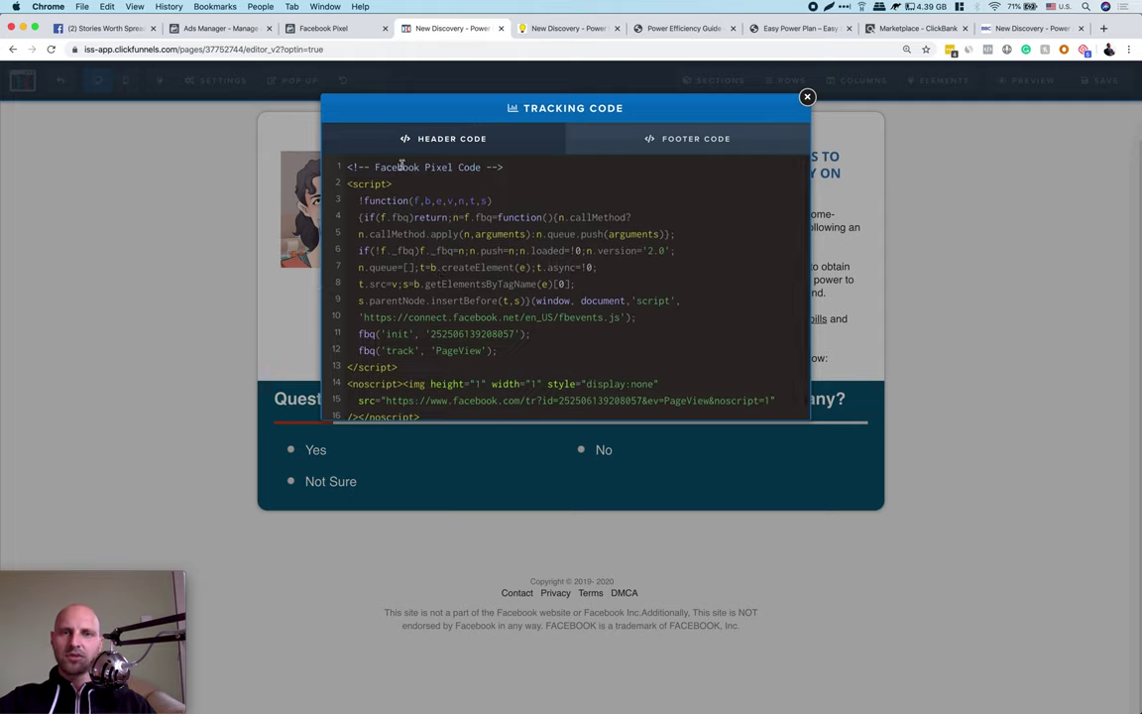
pyautogui.scroll(-1, 364, 282)
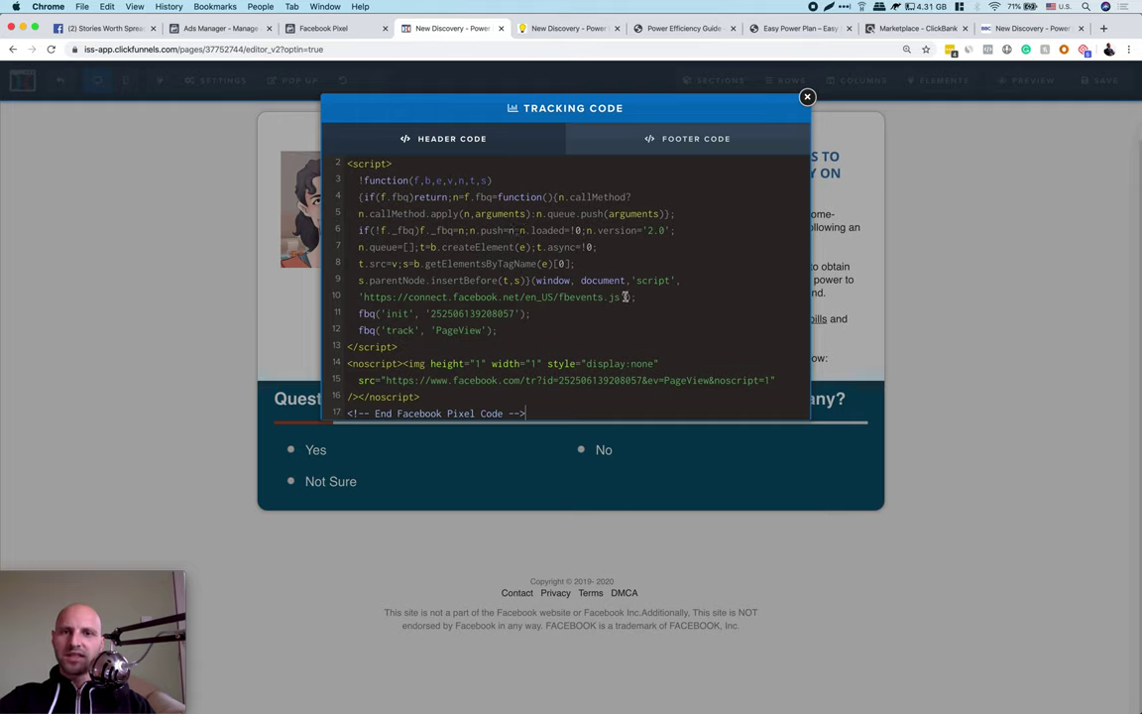
# - Copy the entire pixel snippet from the header tracking code and leave the Quiz page editor for the funnel steps
pyautogui.moveTo(526, 413); pyautogui.dragTo(273, 146)
pyautogui.click(444, 266)
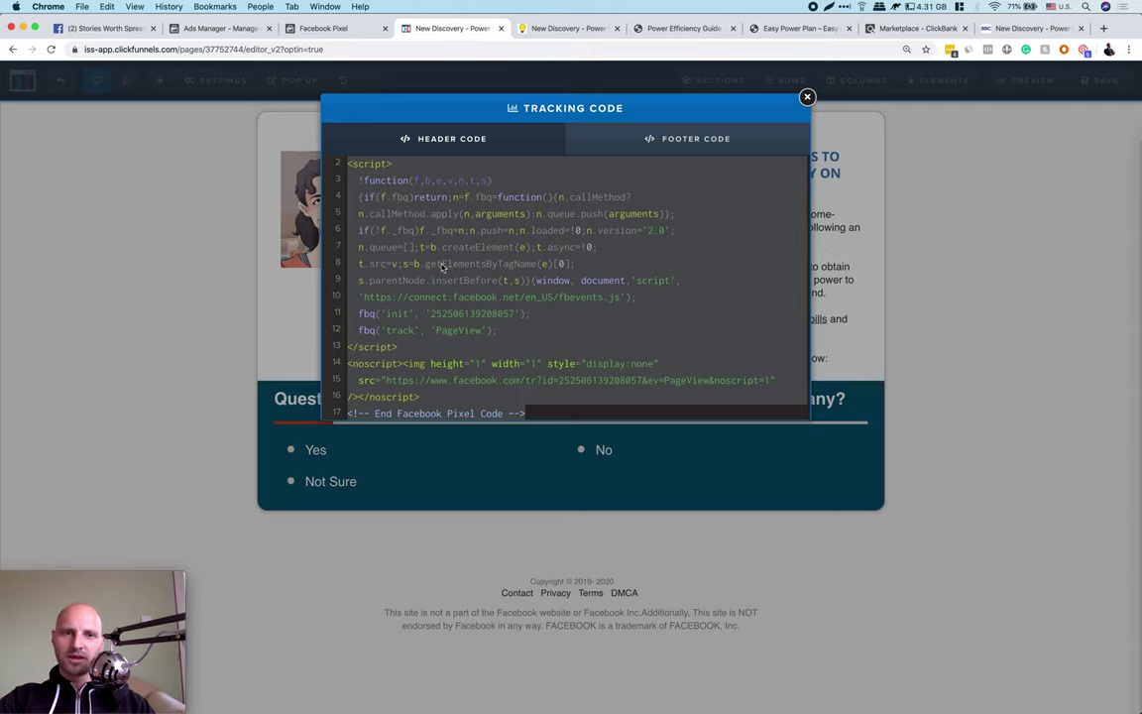
pyautogui.rightClick(443, 265)
pyautogui.click(489, 349)
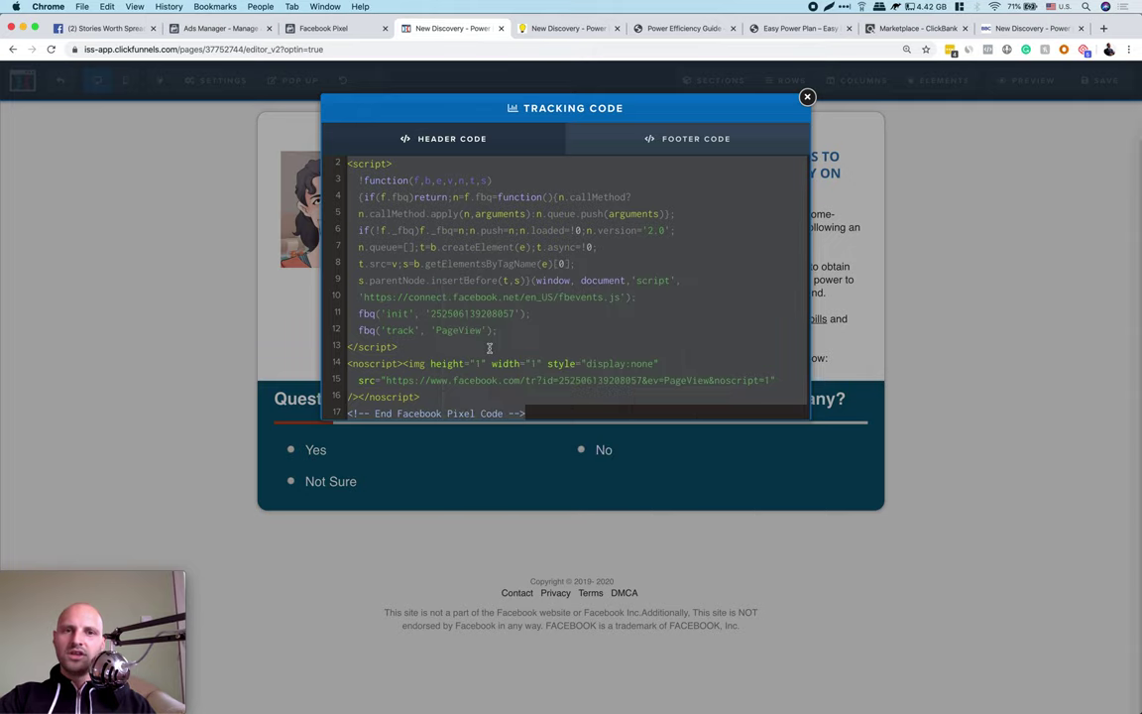
pyautogui.click(940, 267)
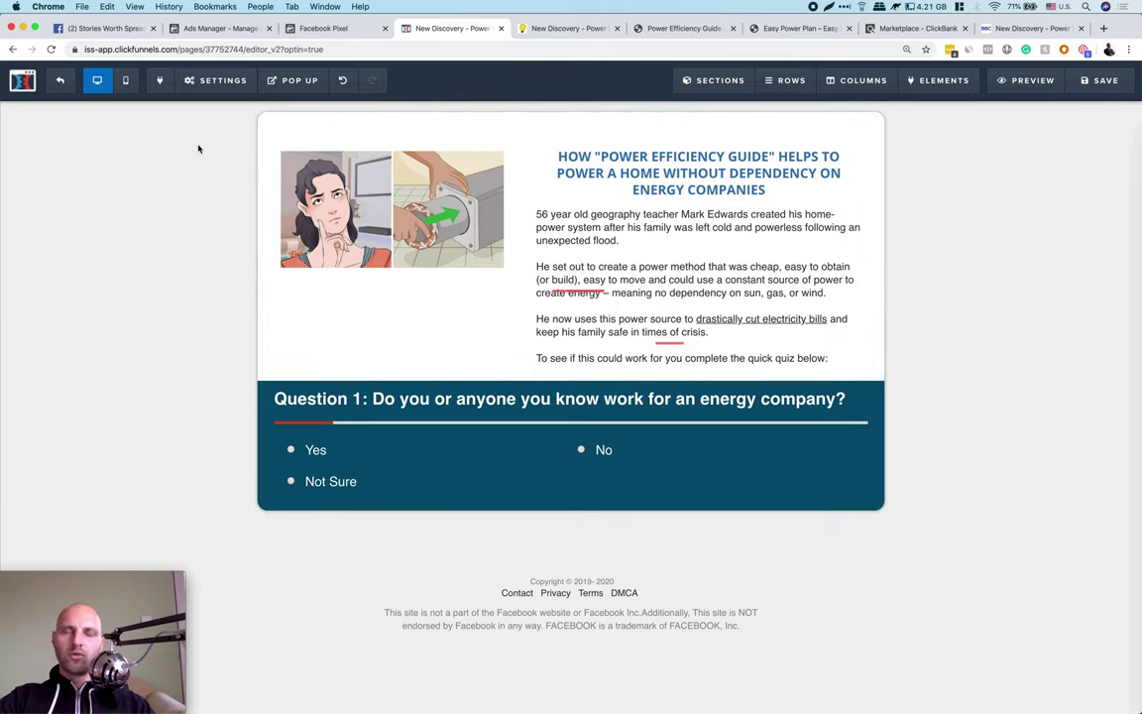
pyautogui.click(62, 83)
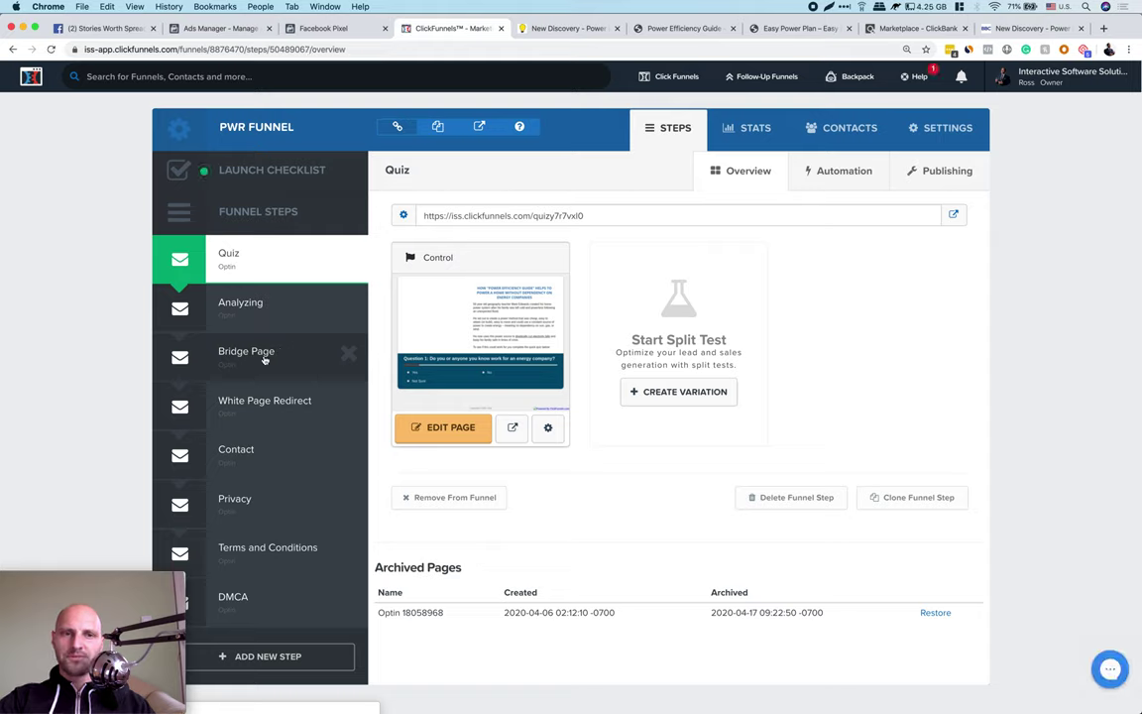
# - Open the funnel's Bridge Page in the page editor and bring up its header tracking code
pyautogui.click(309, 354)
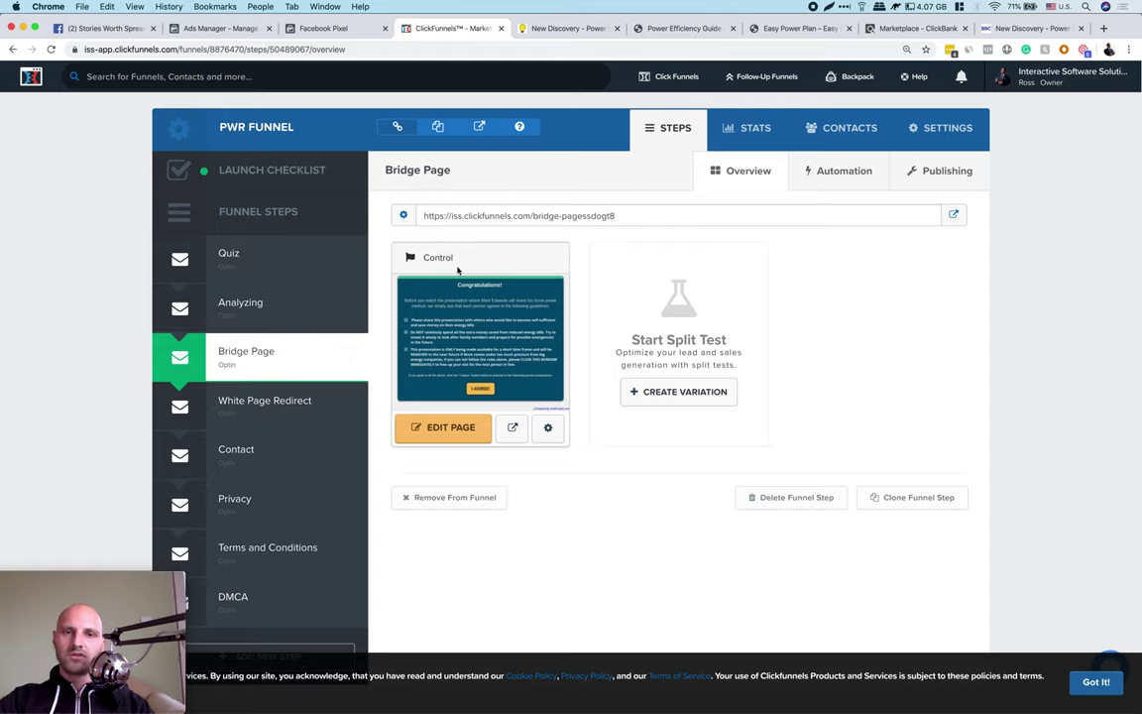
pyautogui.click(433, 431)
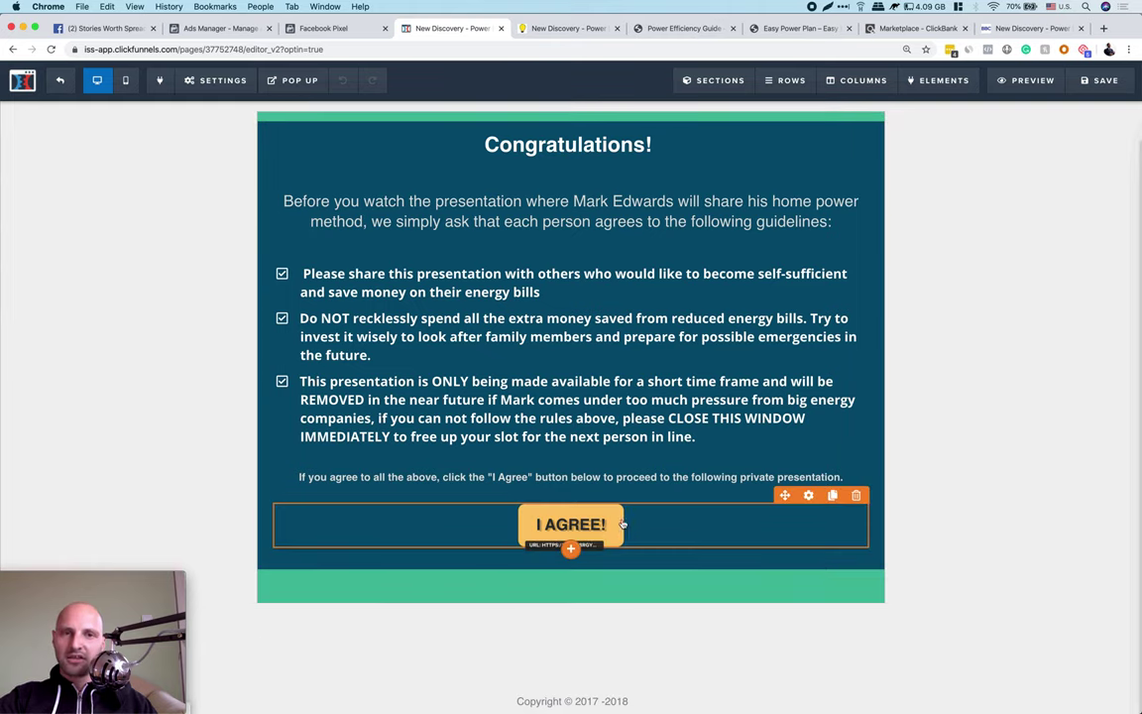
pyautogui.click(206, 84)
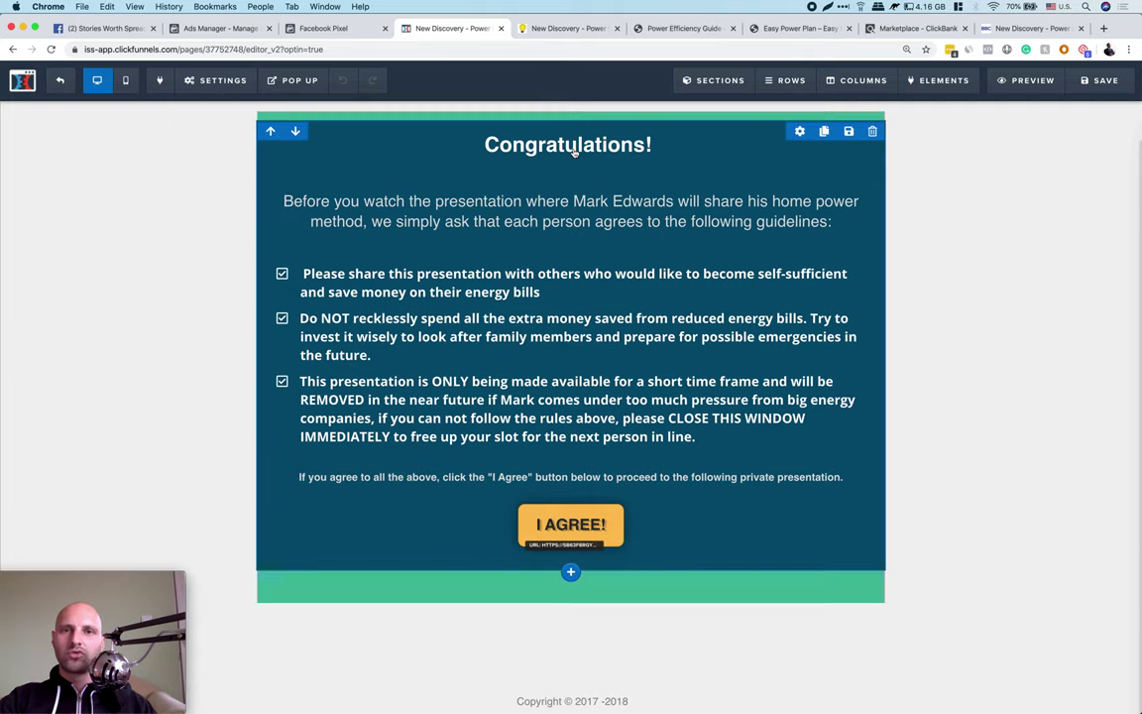
pyautogui.moveTo(211, 82)
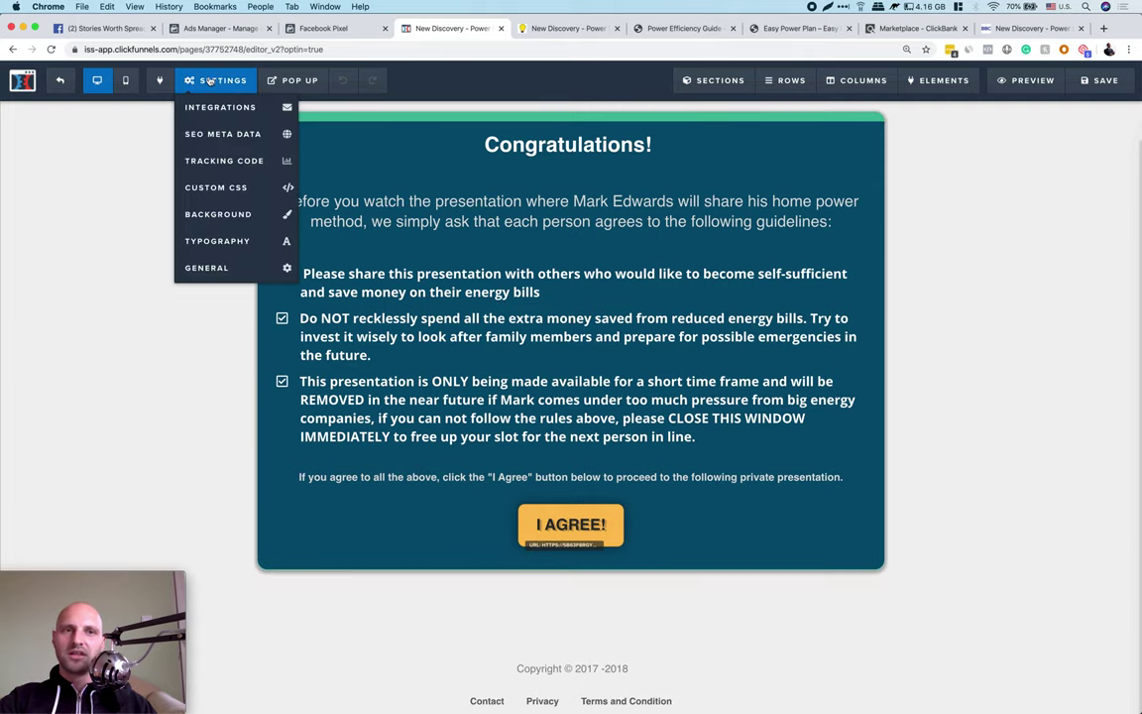
pyautogui.click(236, 174)
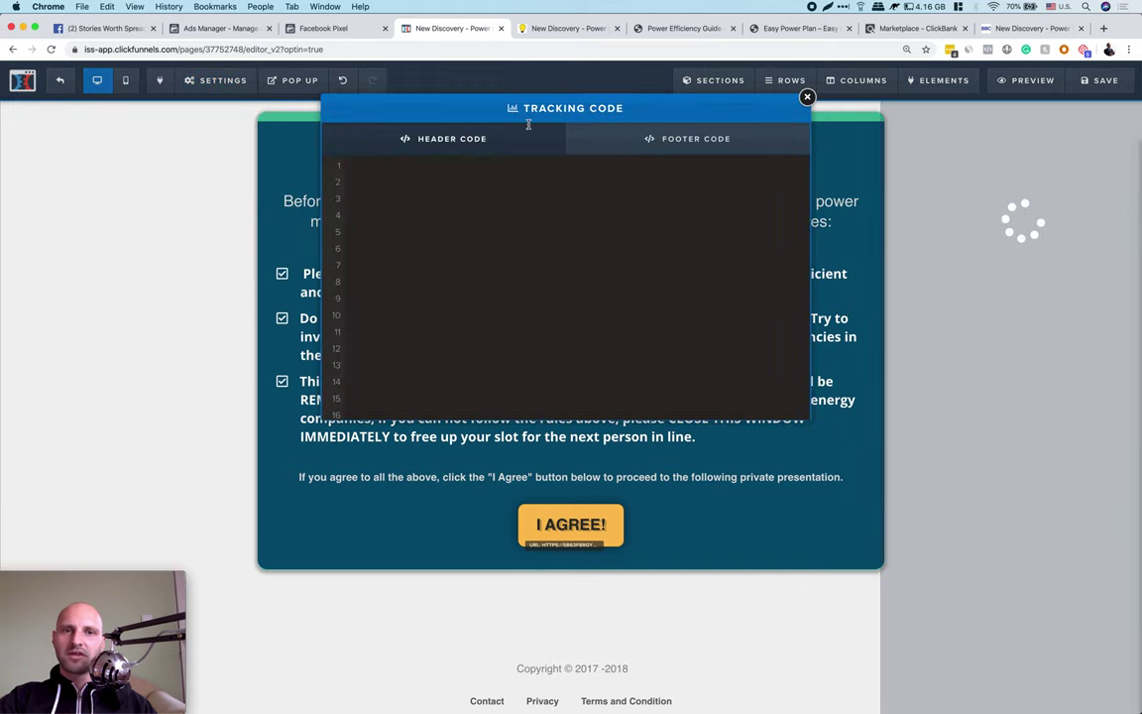
# - Examine the Facebook pixel code already in the Bridge Page header, especially its custom event tracking line
pyautogui.scroll(-3, 506, 260)
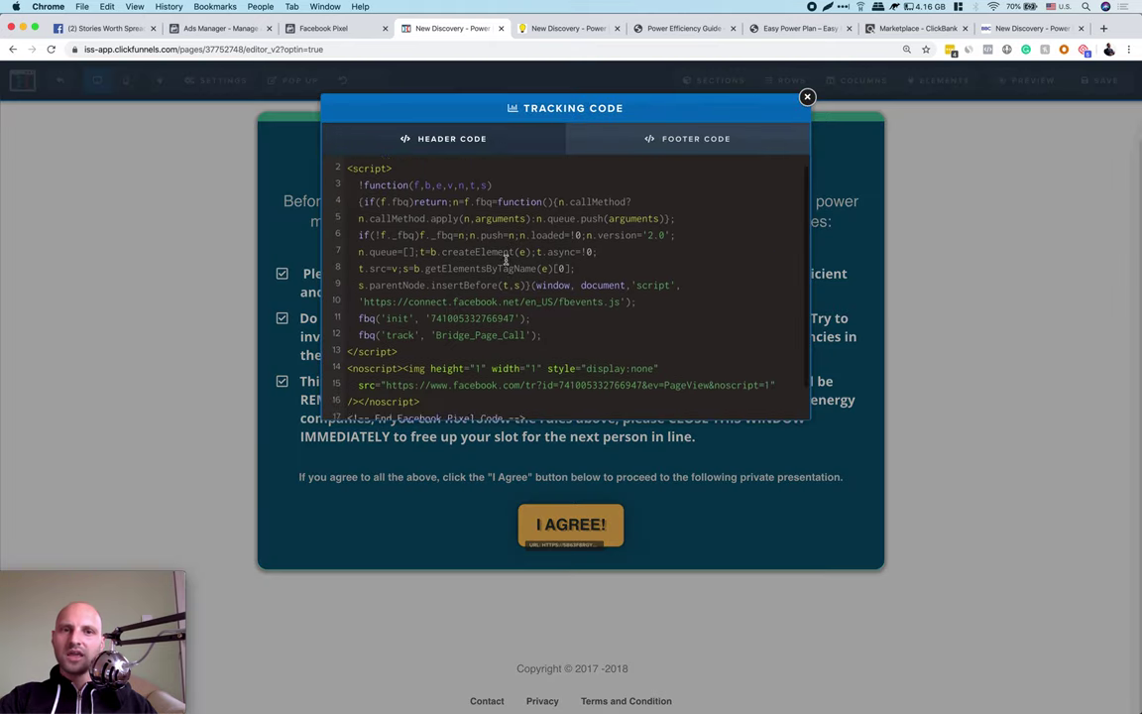
pyautogui.scroll(3, 485, 273)
pyautogui.scroll(-3, 483, 273)
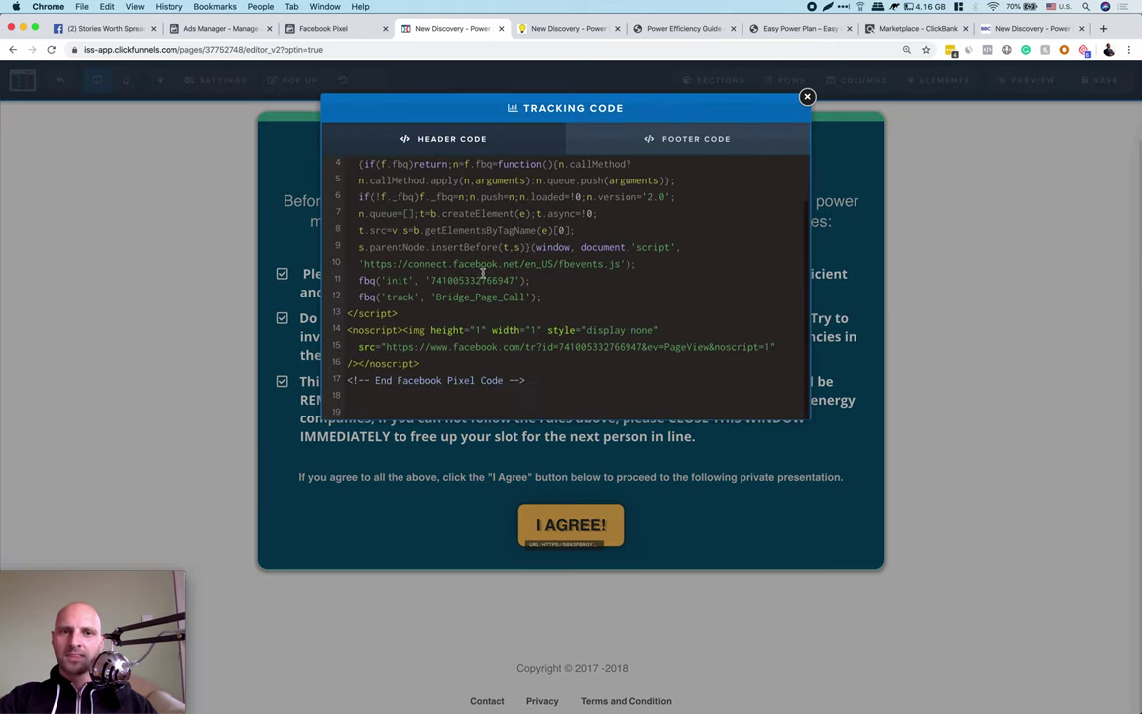
pyautogui.scroll(3, 472, 292)
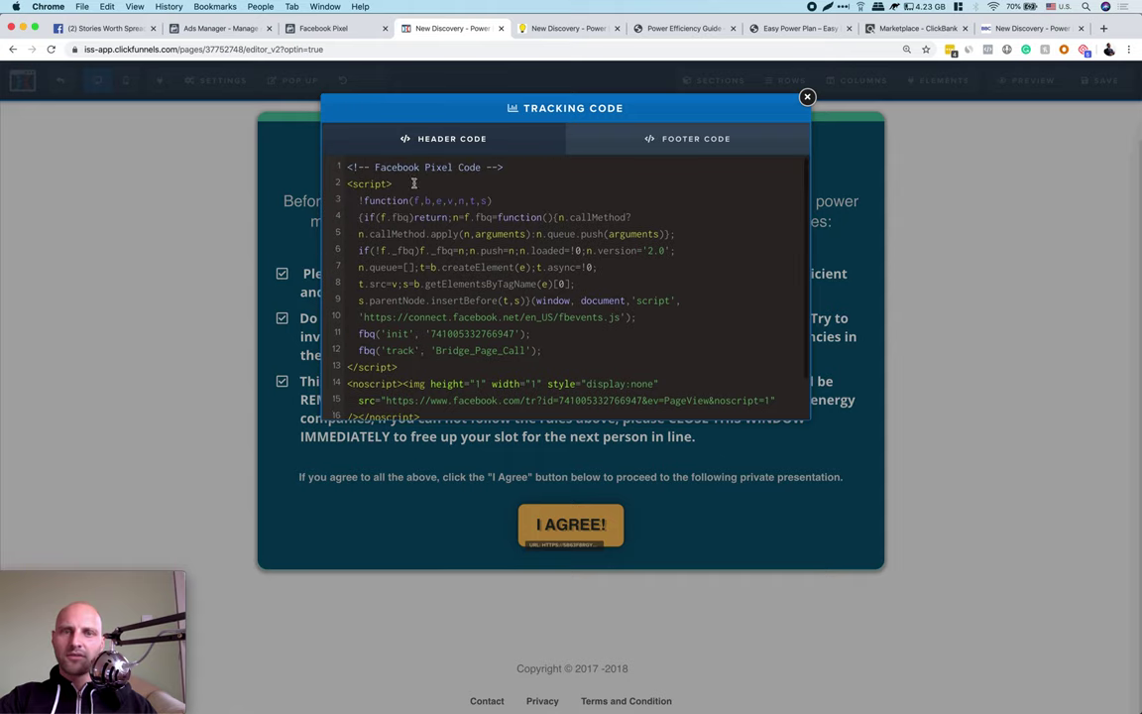
pyautogui.scroll(-3, 431, 268)
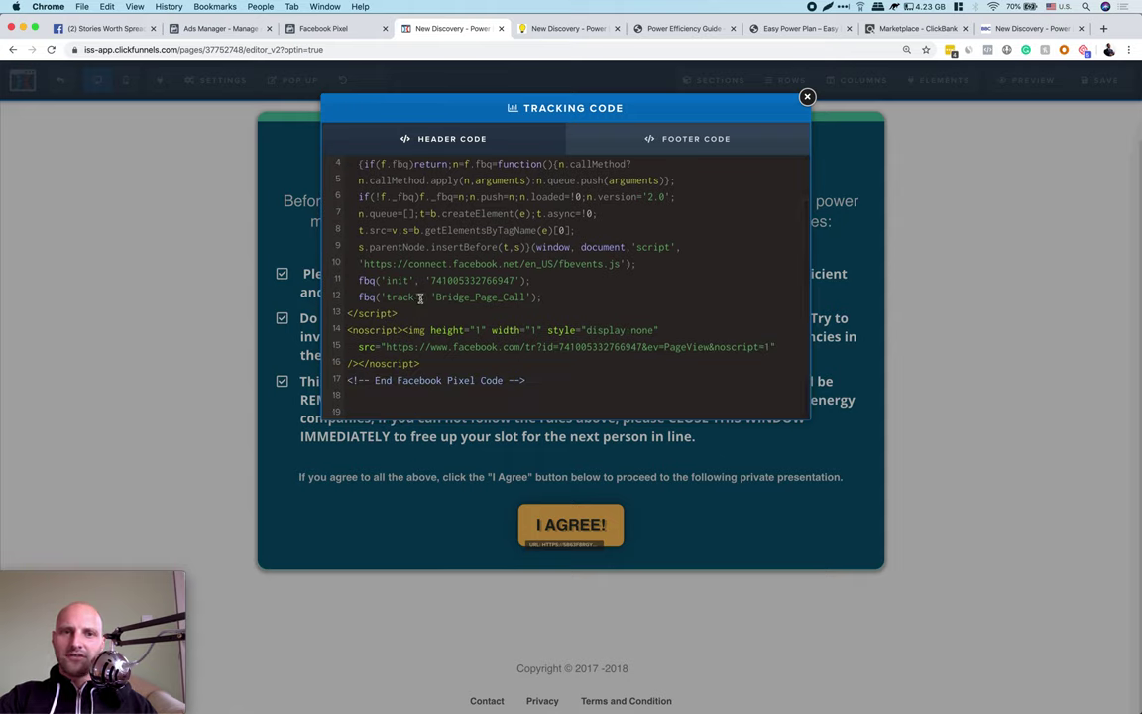
pyautogui.moveTo(554, 298); pyautogui.dragTo(358, 298)
pyautogui.click(474, 298)
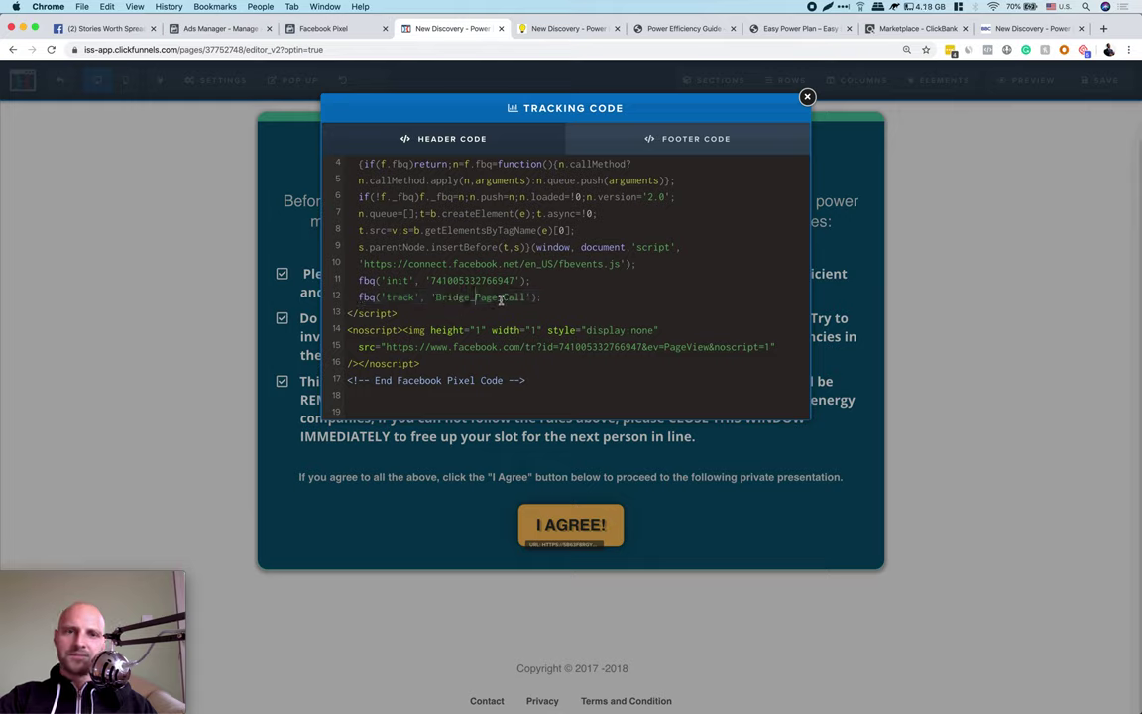
pyautogui.doubleClick(501, 297)
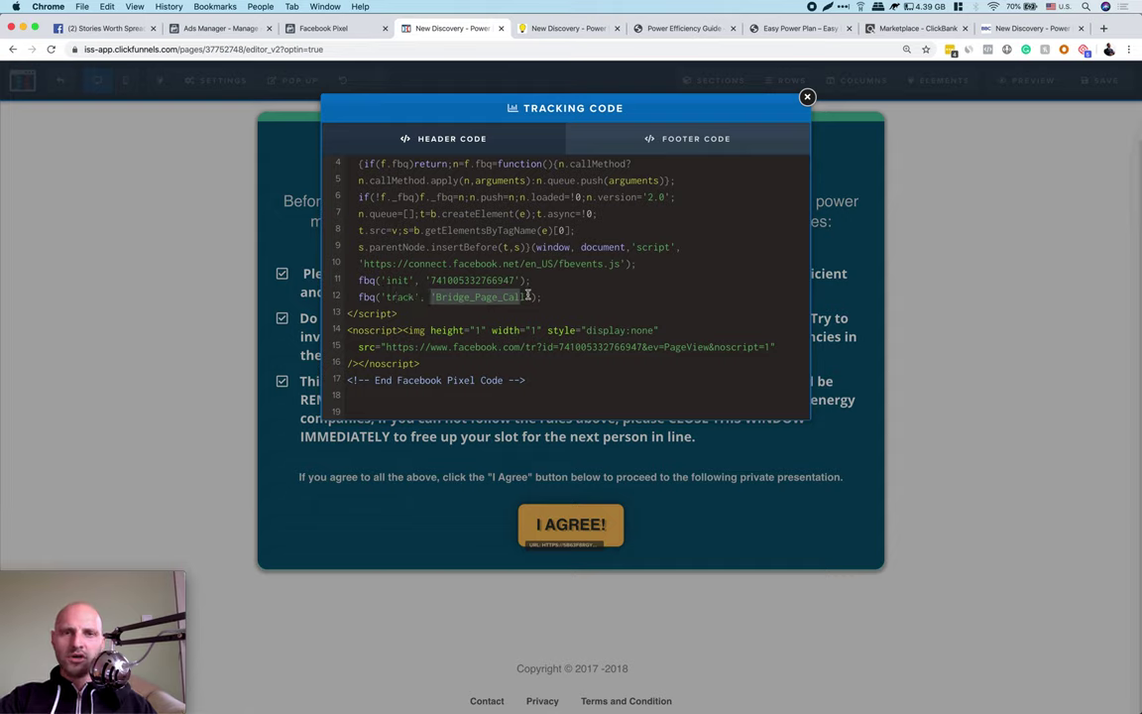
pyautogui.click(550, 298)
pyautogui.moveTo(549, 297); pyautogui.dragTo(354, 296)
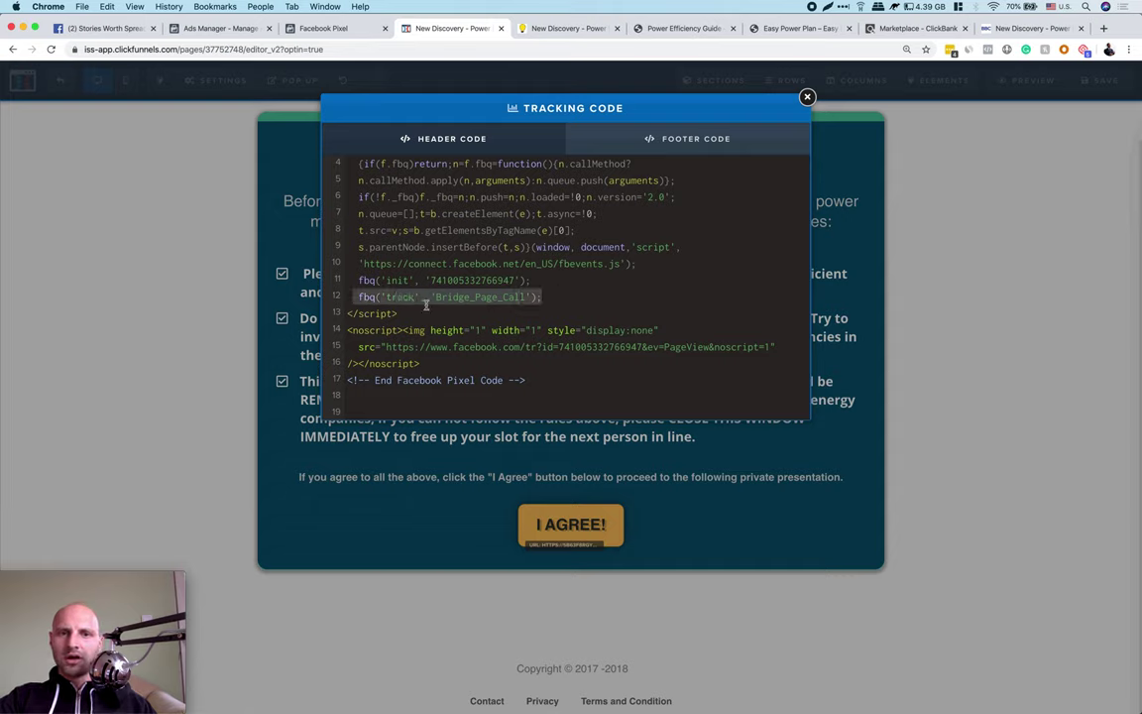
# - Replace the entire old pixel code in the Bridge Page header with the copied Facebook pixel snippet
pyautogui.moveTo(568, 377); pyautogui.dragTo(397, 149)
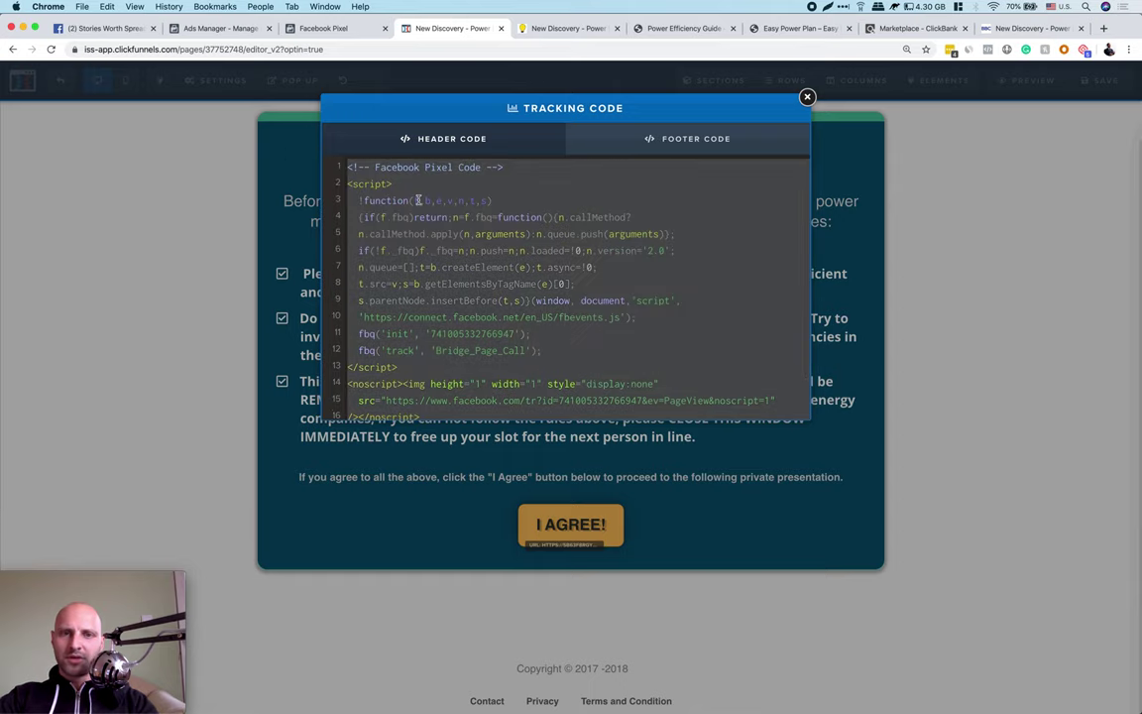
pyautogui.press('BackSpace')
pyautogui.rightClick(381, 185)
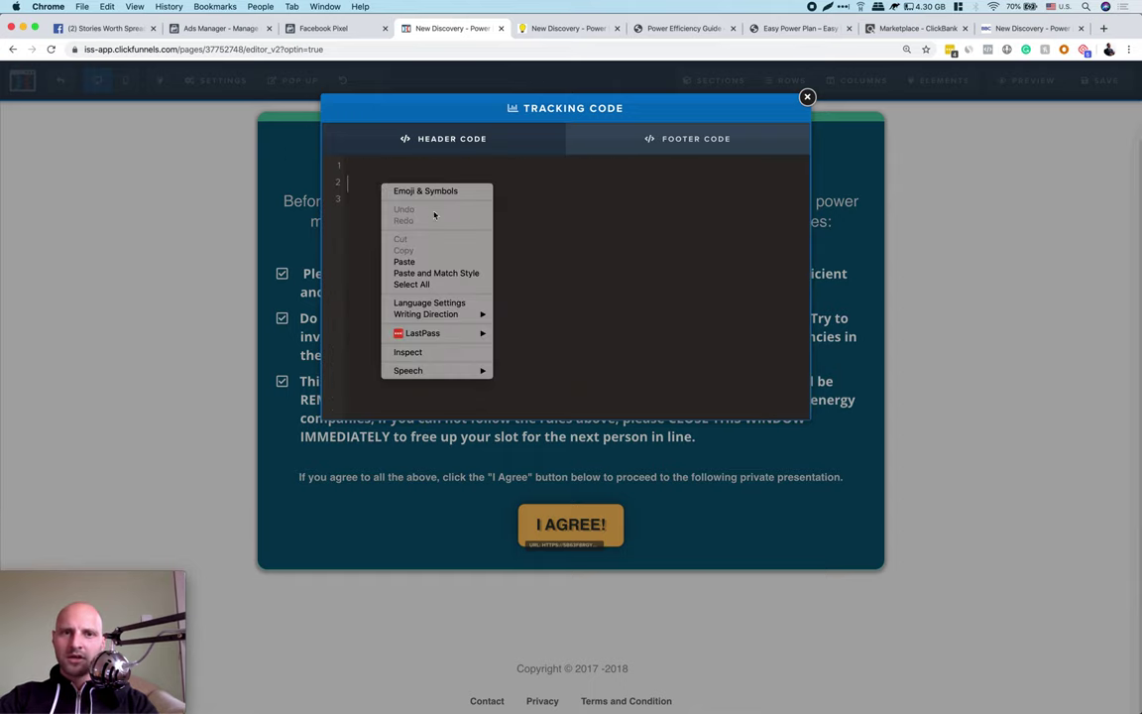
pyautogui.click(408, 262)
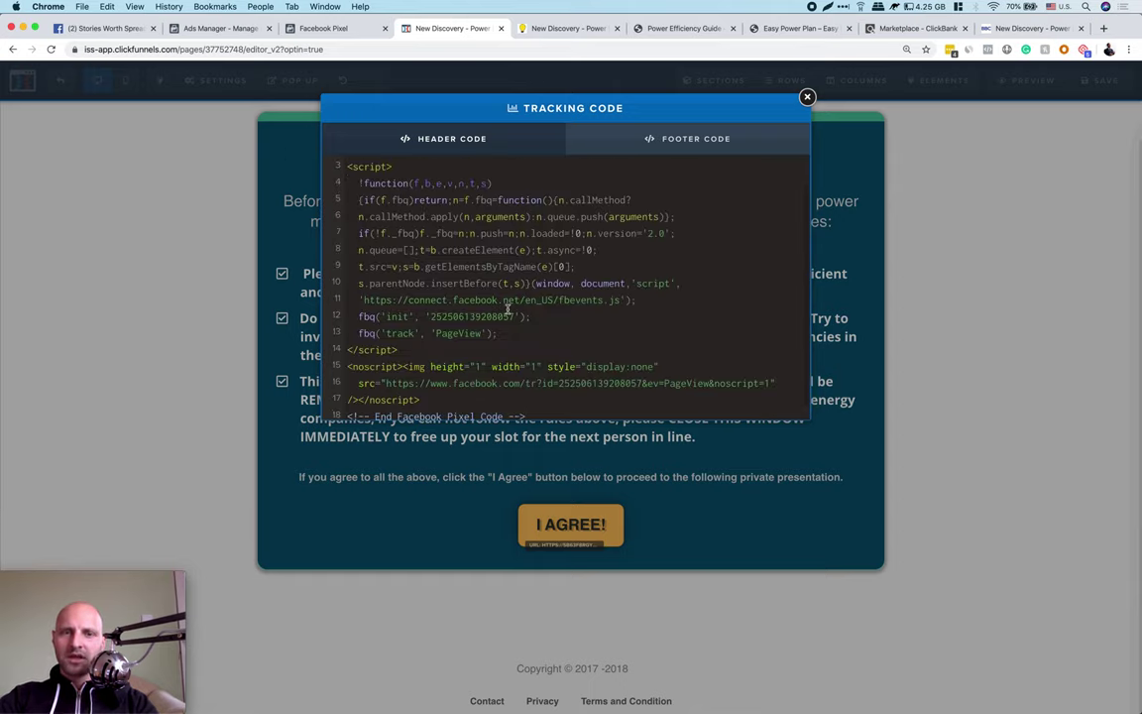
# - Duplicate the fbq('track', 'PageView'); line directly beneath the original in the pixel code and align its indentation
pyautogui.scroll(-1, 513, 230)
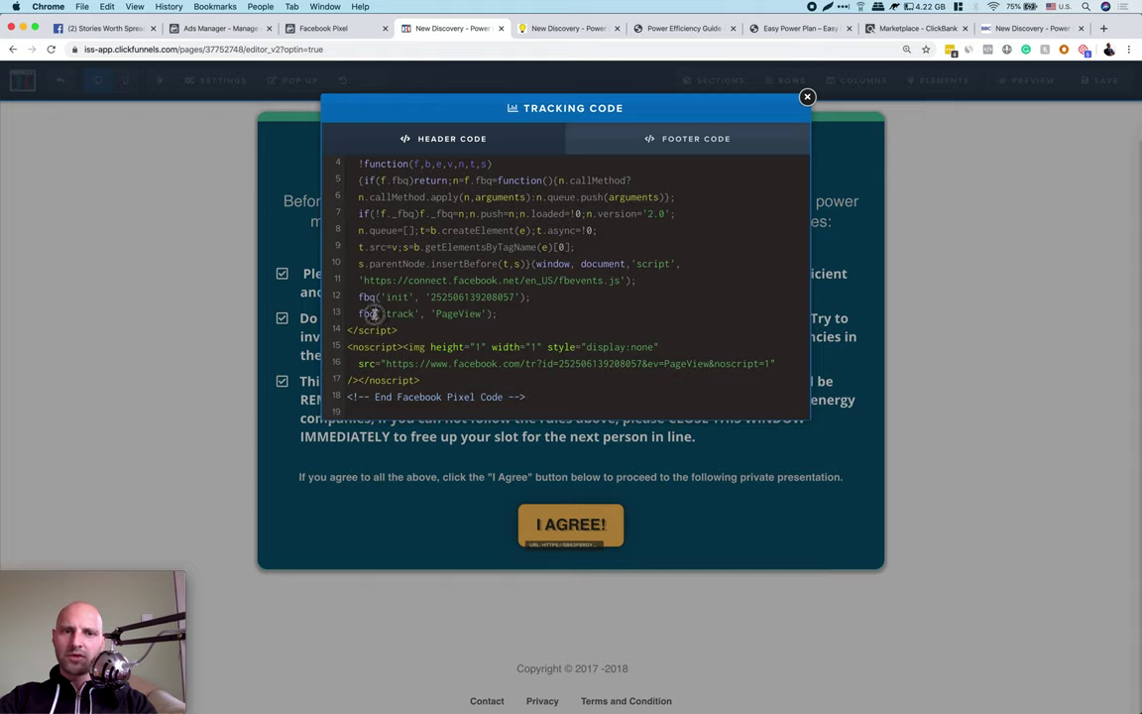
pyautogui.moveTo(377, 314); pyautogui.dragTo(291, 323)
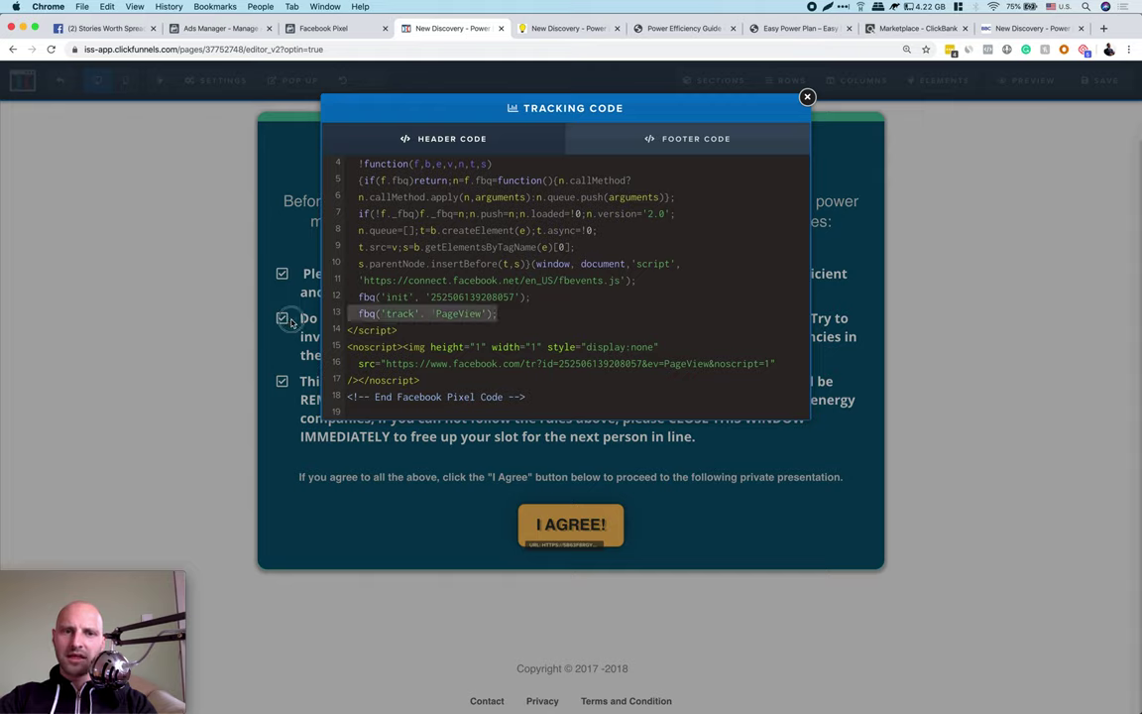
pyautogui.rightClick(378, 313)
pyautogui.click(414, 394)
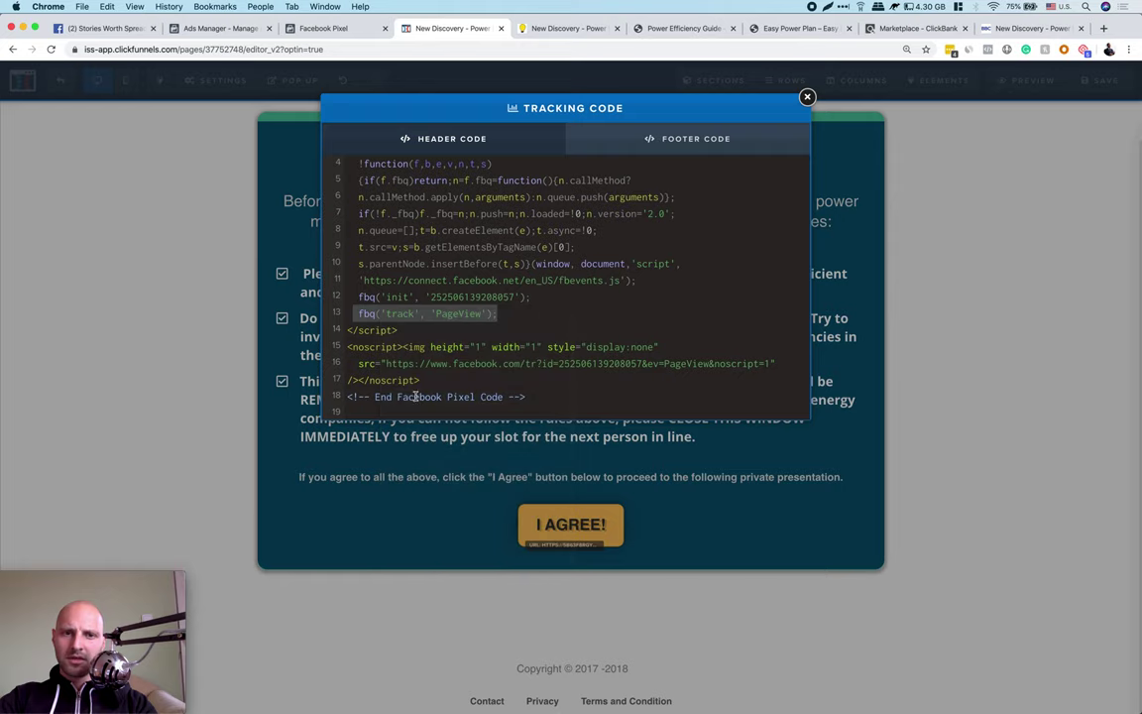
pyautogui.click(501, 314)
pyautogui.press('Return')
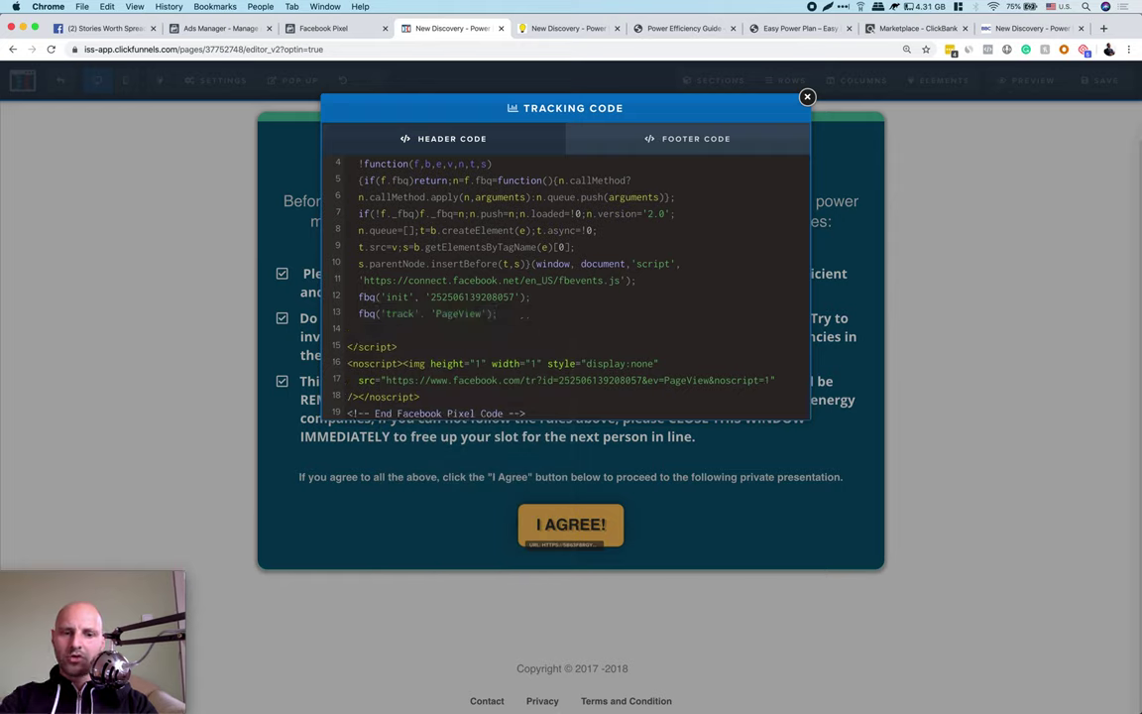
pyautogui.press('super+v')
pyautogui.click(364, 331)
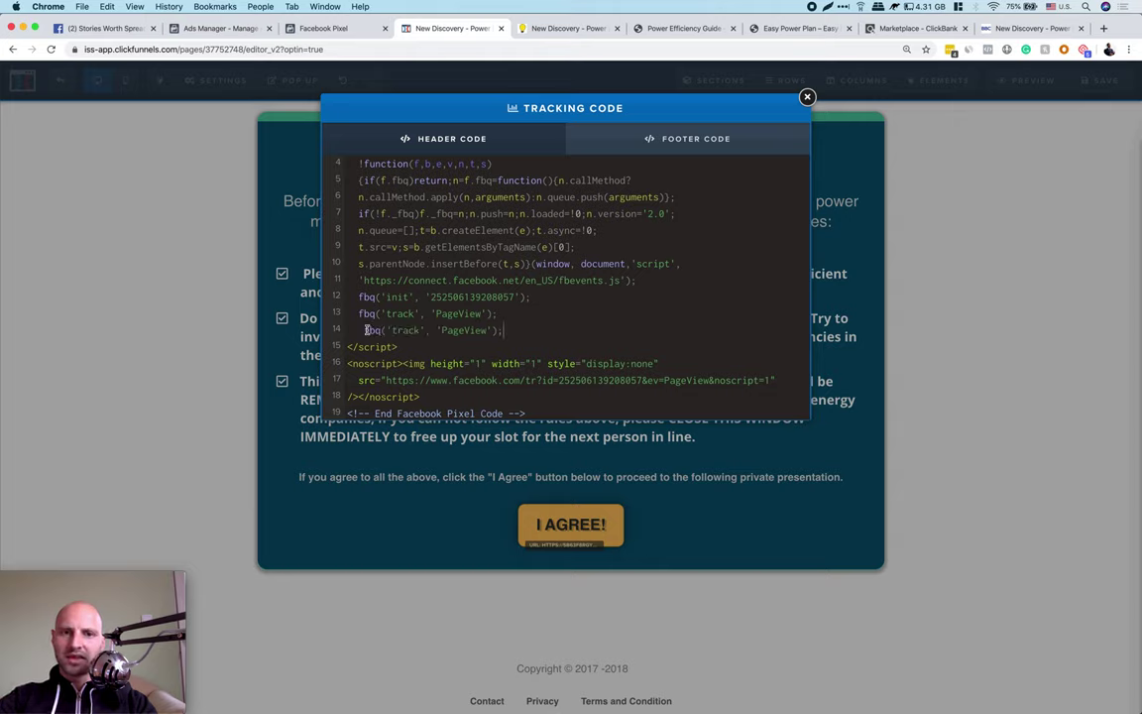
pyautogui.press('BackSpace')
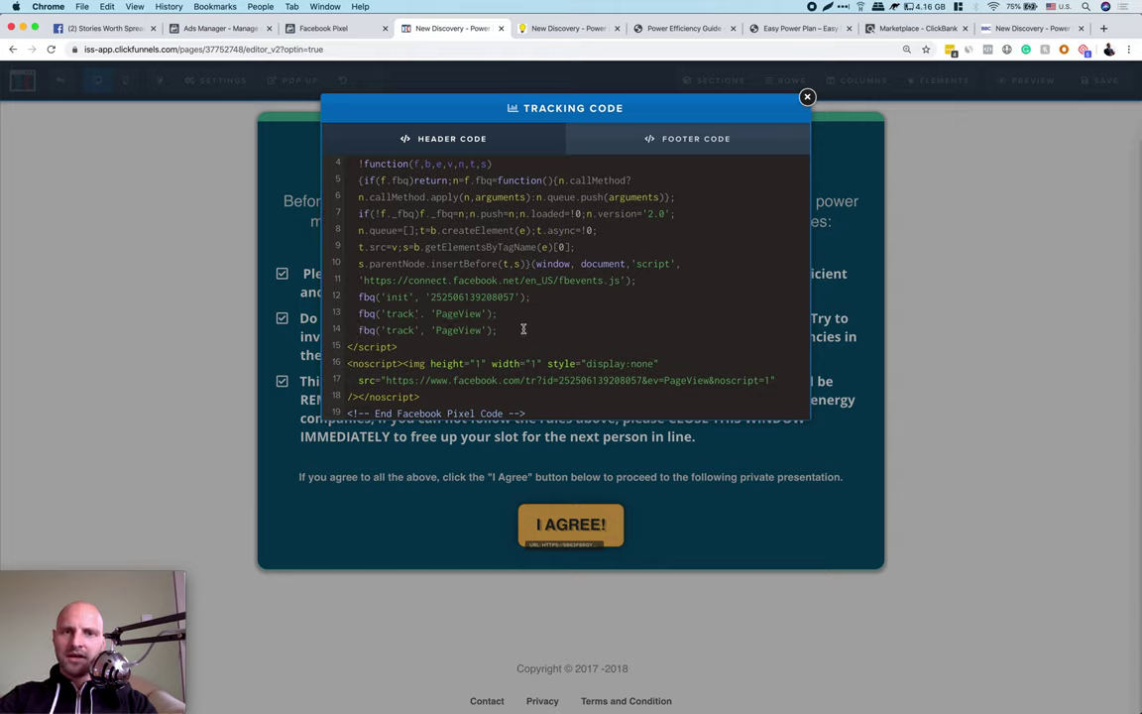
# - Change the event name in the duplicated tracking line to Lead
pyautogui.doubleClick(458, 330)
pyautogui.write('Lead')
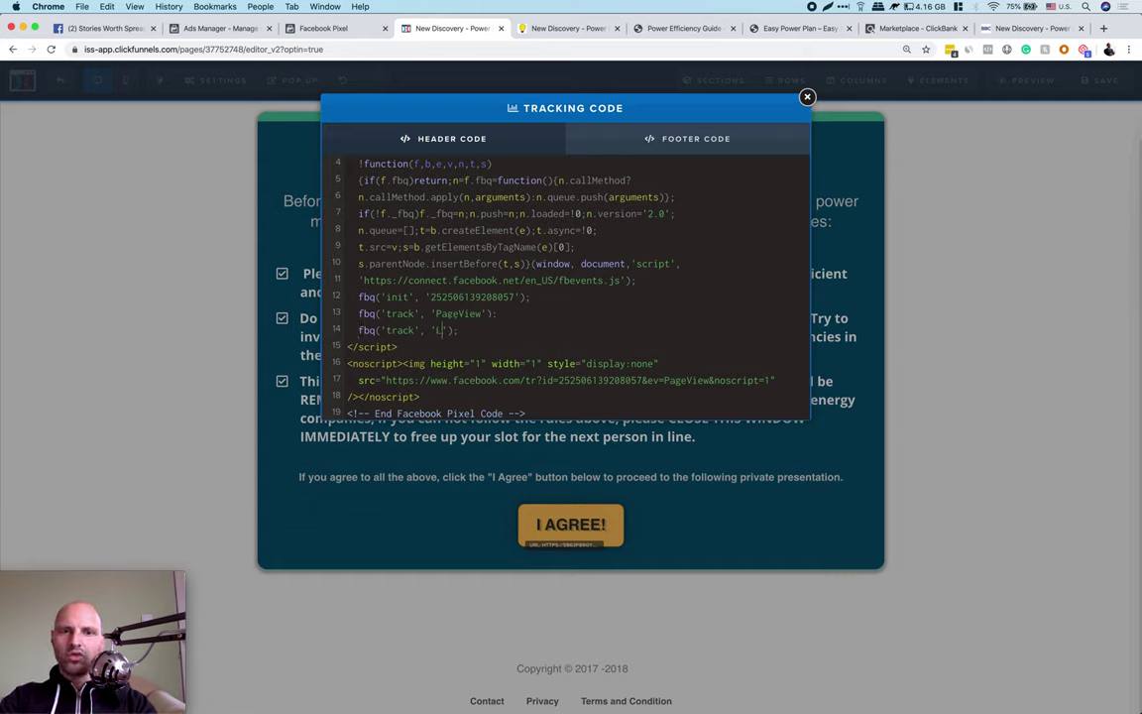
pyautogui.click(551, 322)
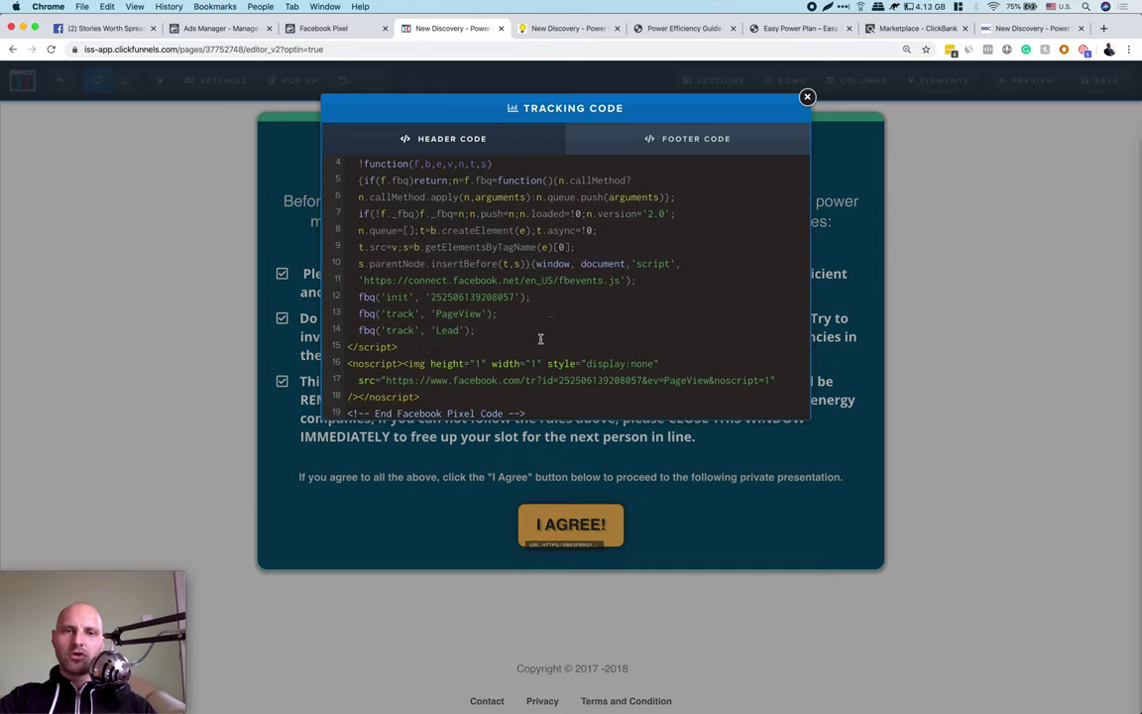
pyautogui.scroll(-1, 541, 336)
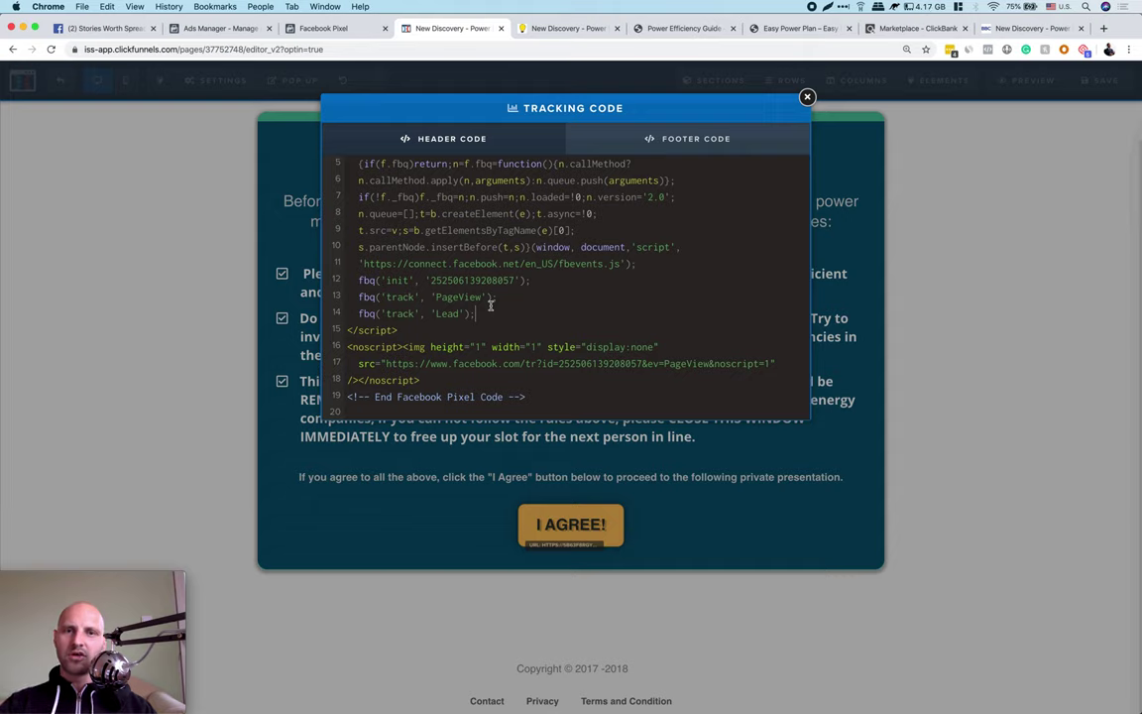
# - Change the event name in the second tracking line to Final_Page
pyautogui.doubleClick(446, 313)
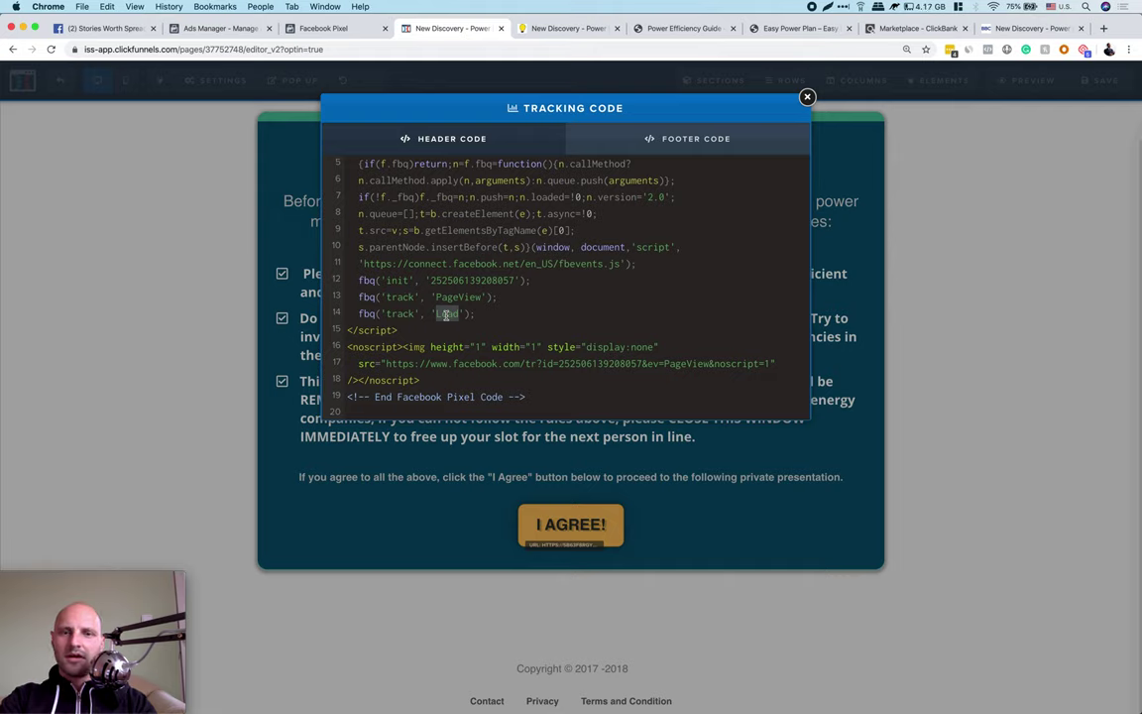
pyautogui.write('Final')
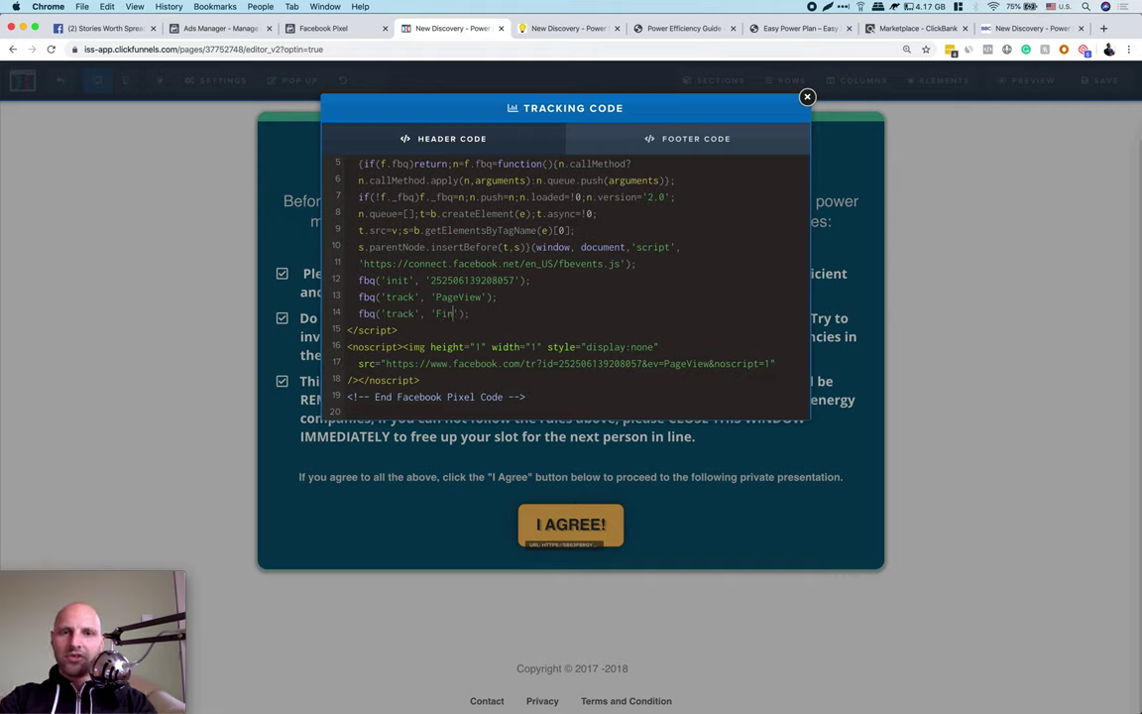
pyautogui.write('_')
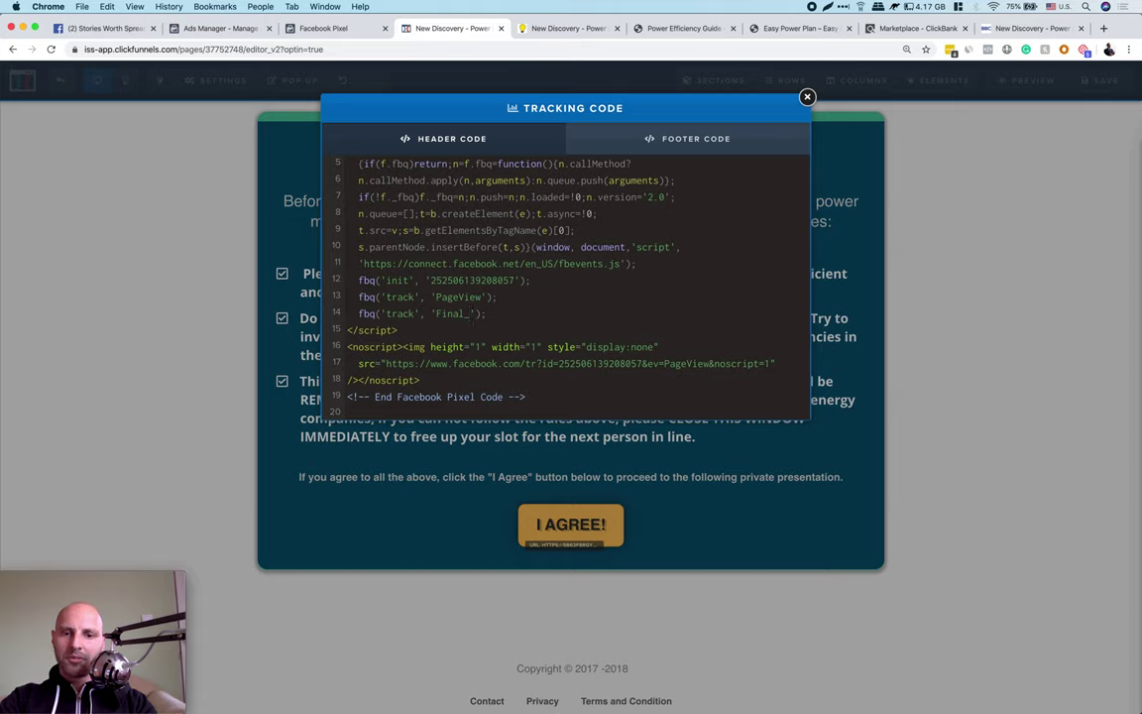
pyautogui.write('Page')
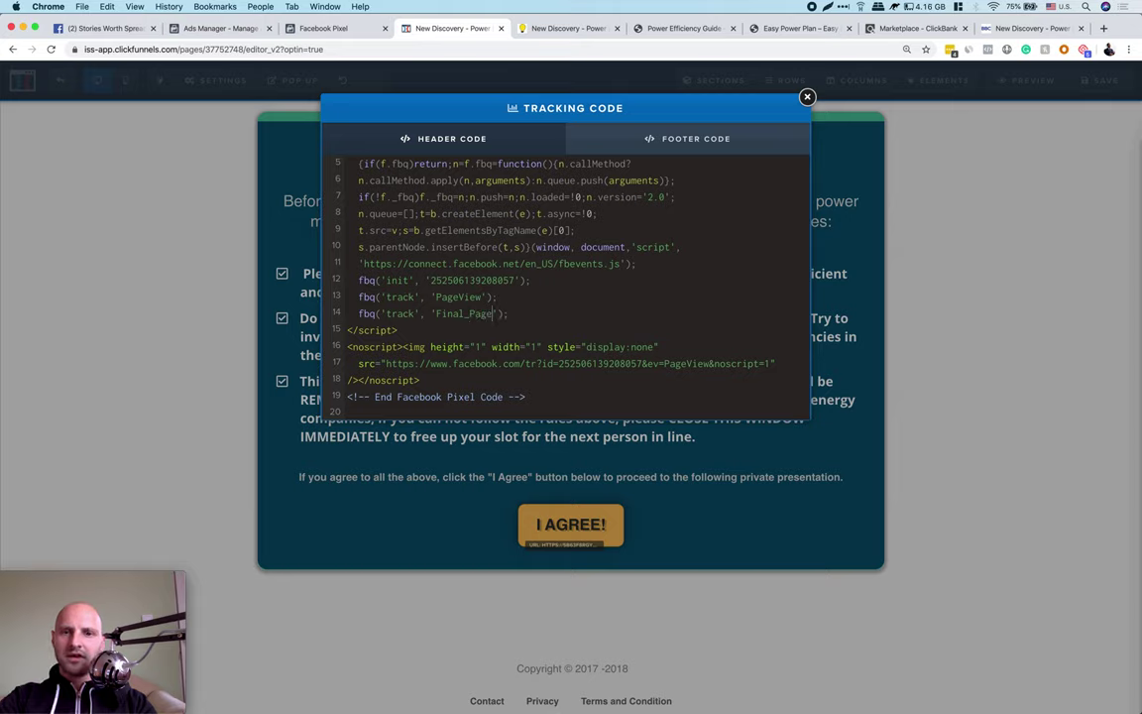
# - Clear the custom event name in the second tracking line and set it to Leads
pyautogui.press('BackSpace')
pyautogui.press('BackSpace')
pyautogui.press('BackSpace')
pyautogui.press('BackSpace')
pyautogui.press('BackSpace')
pyautogui.press('BackSpace')
pyautogui.press('BackSpace')
pyautogui.press('BackSpace')
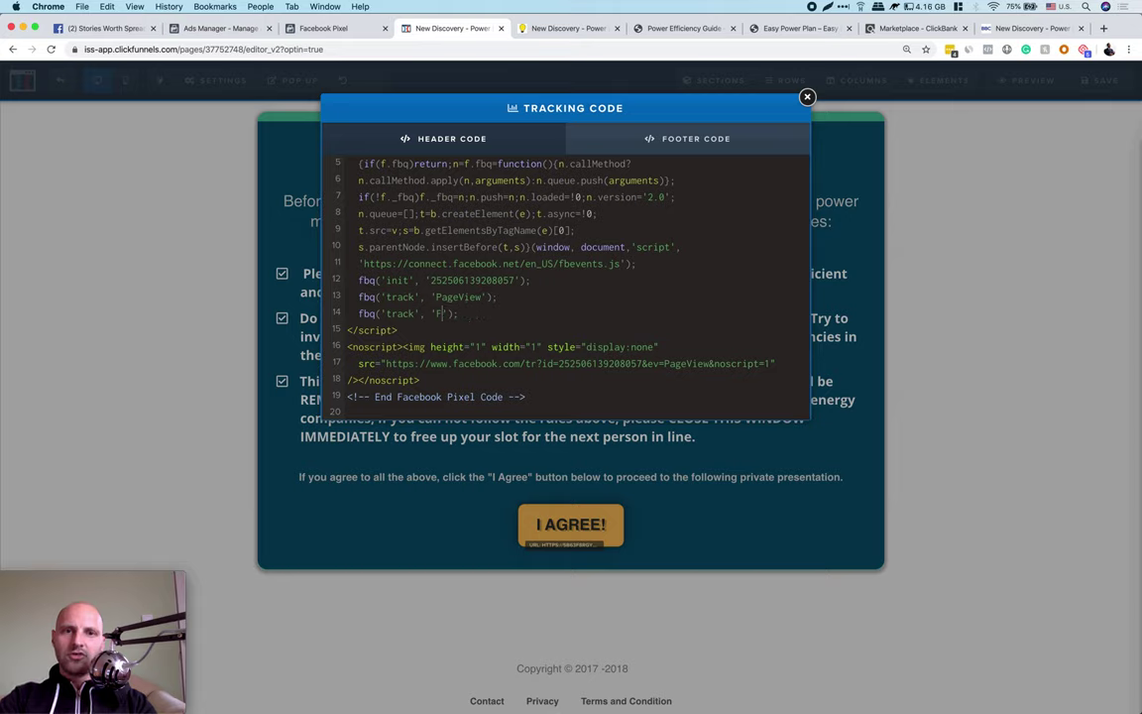
pyautogui.write('Leads')
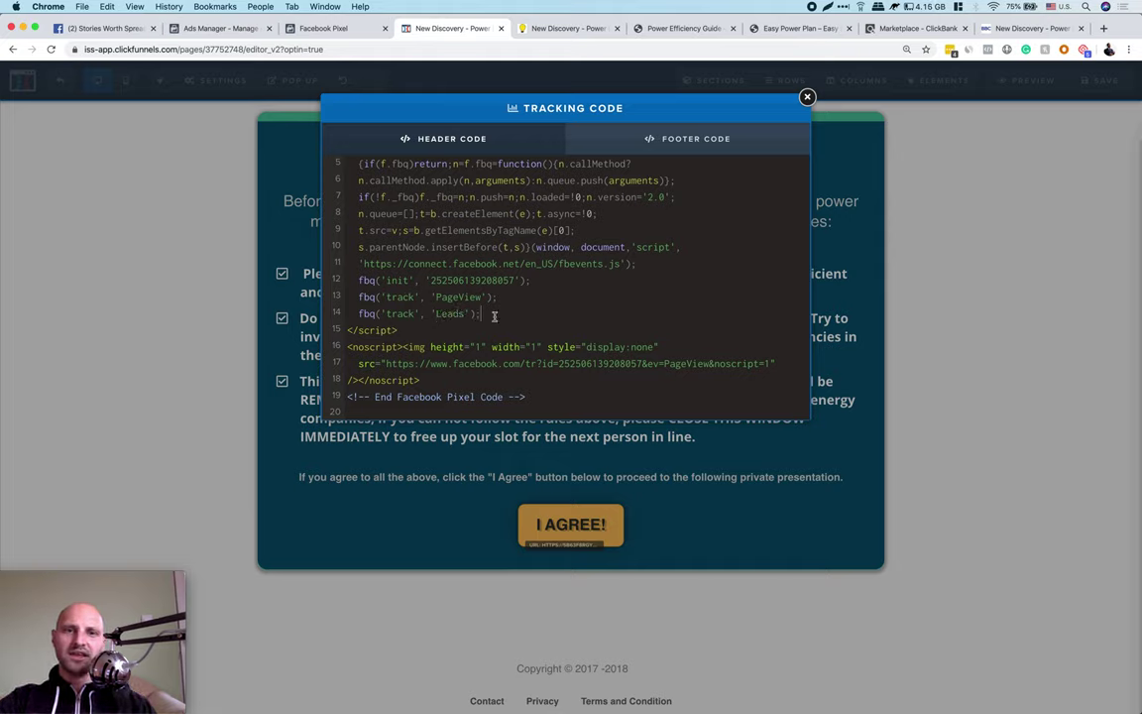
# - Close the tracking code window and save the Bridge Page
pyautogui.click(600, 314)
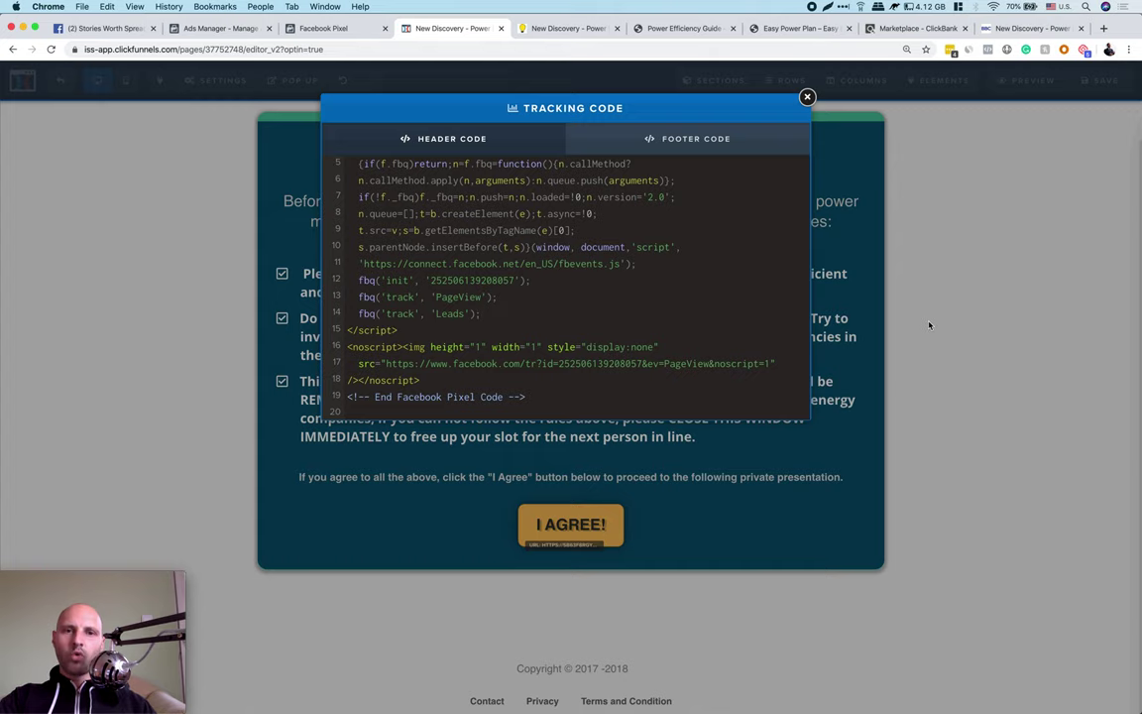
pyautogui.click(926, 262)
pyautogui.click(1101, 84)
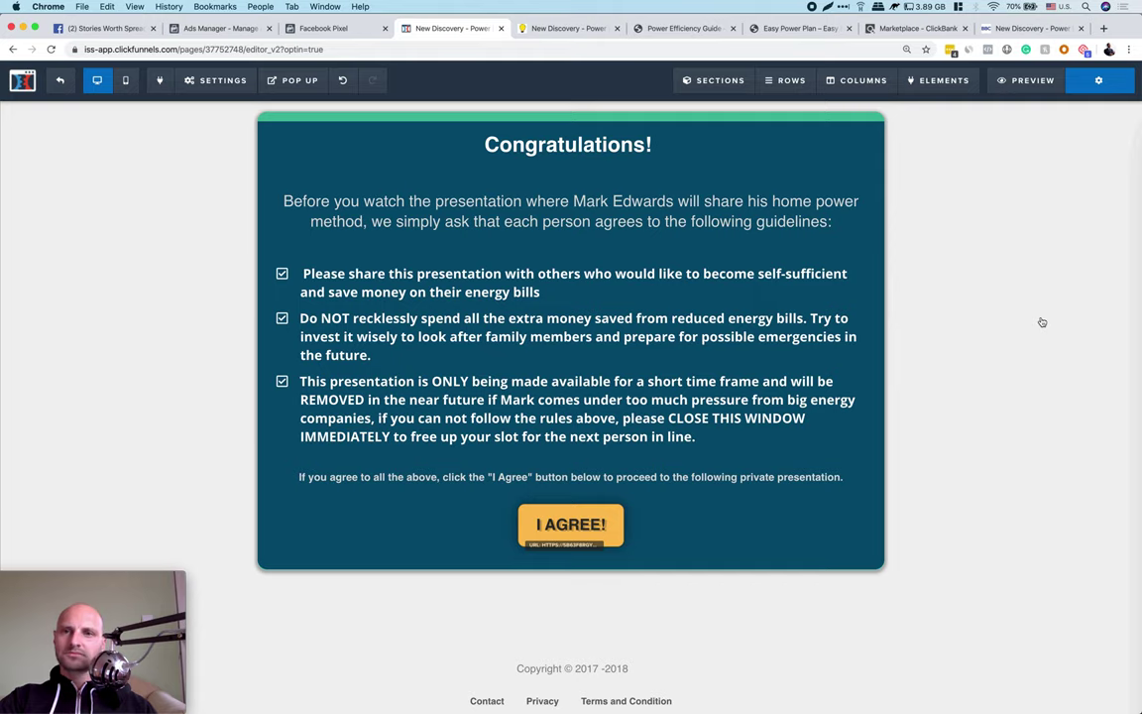
# - Return from the live bridge page to the brightideasdaily.com quiz and answer its questions through to the bridge page
pyautogui.click(571, 30)
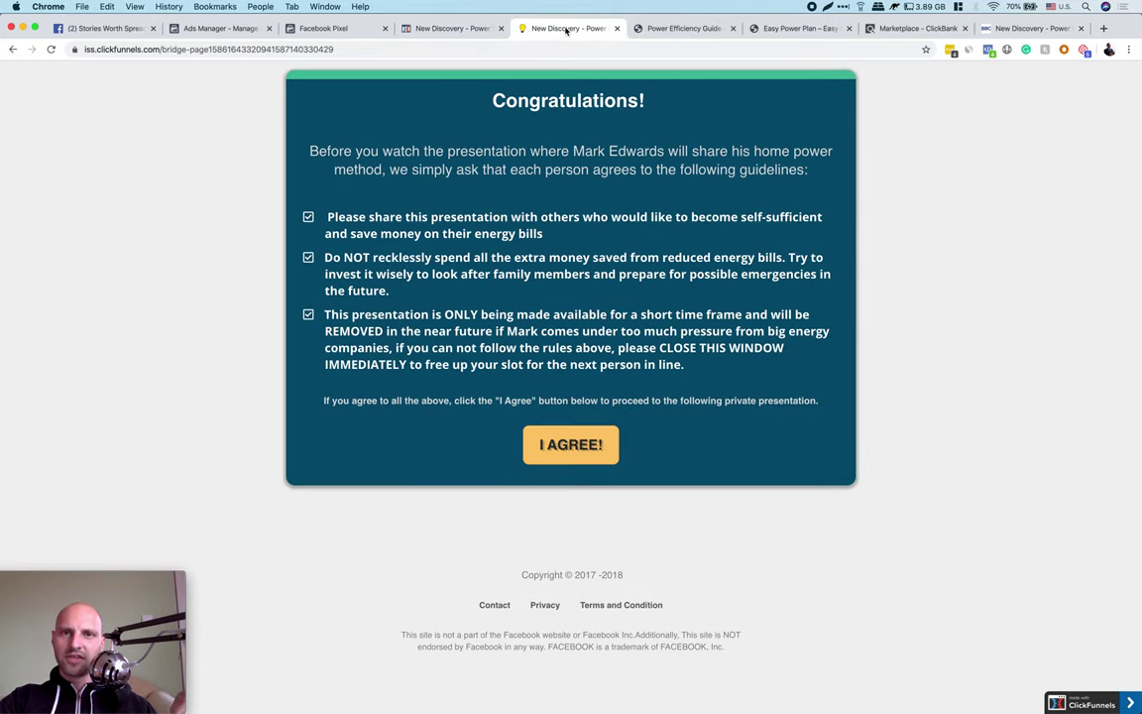
pyautogui.click(13, 50)
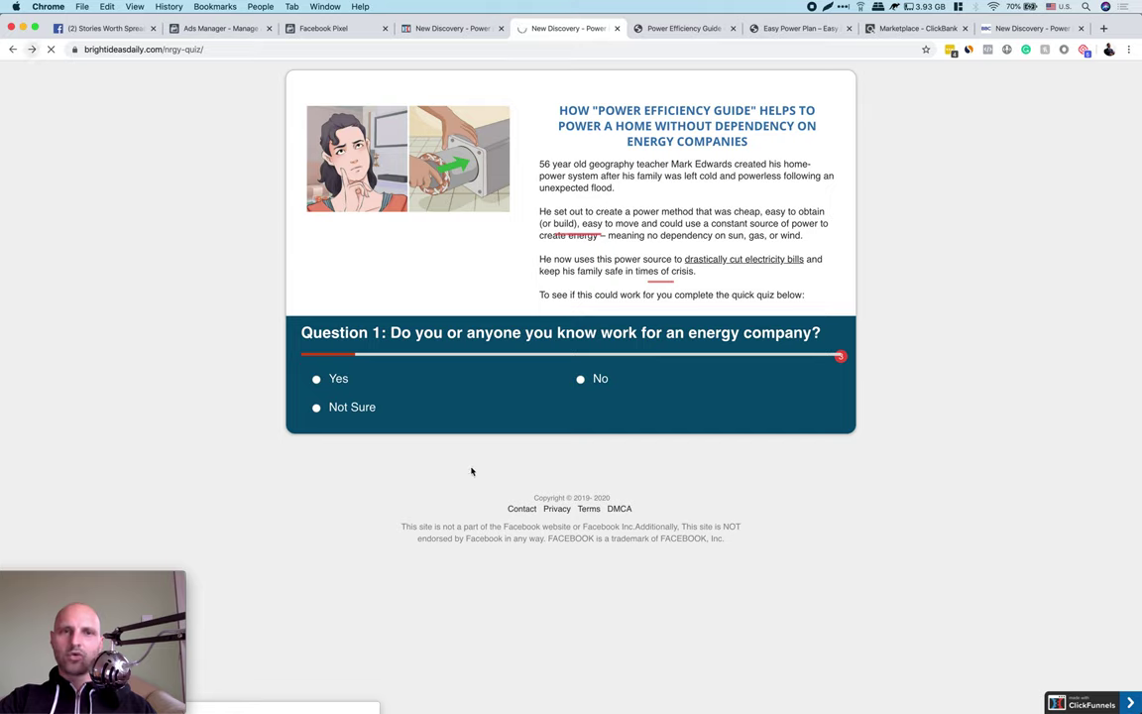
pyautogui.click(468, 386)
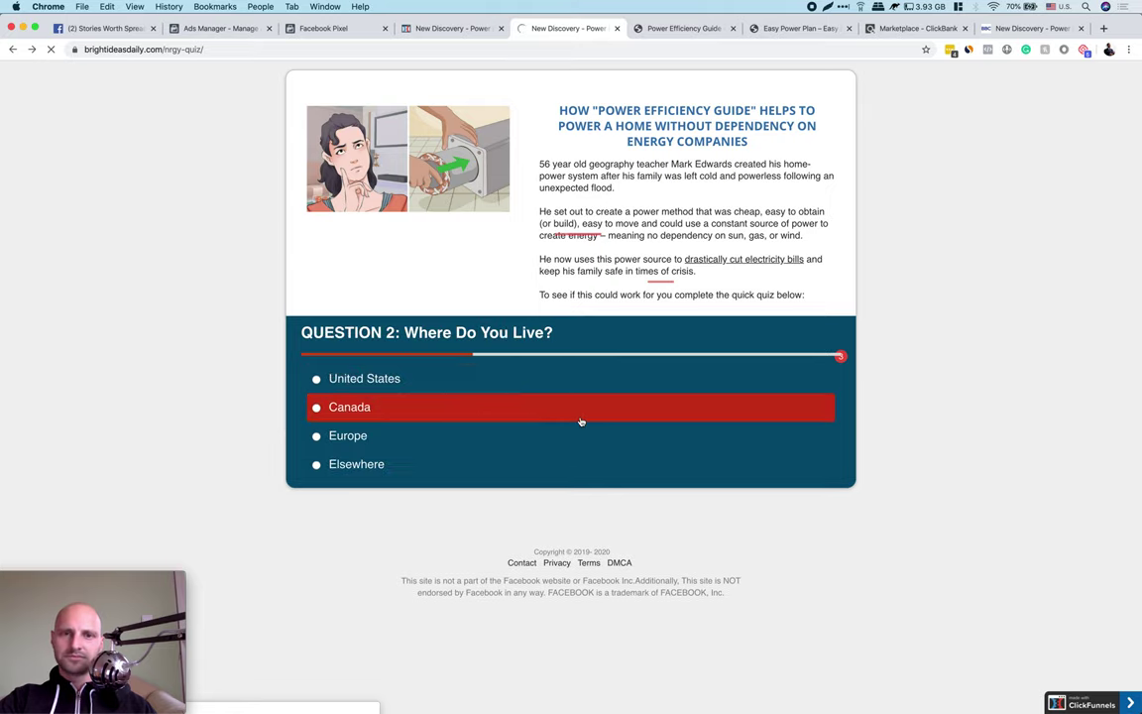
pyautogui.click(581, 414)
pyautogui.click(496, 439)
pyautogui.click(496, 438)
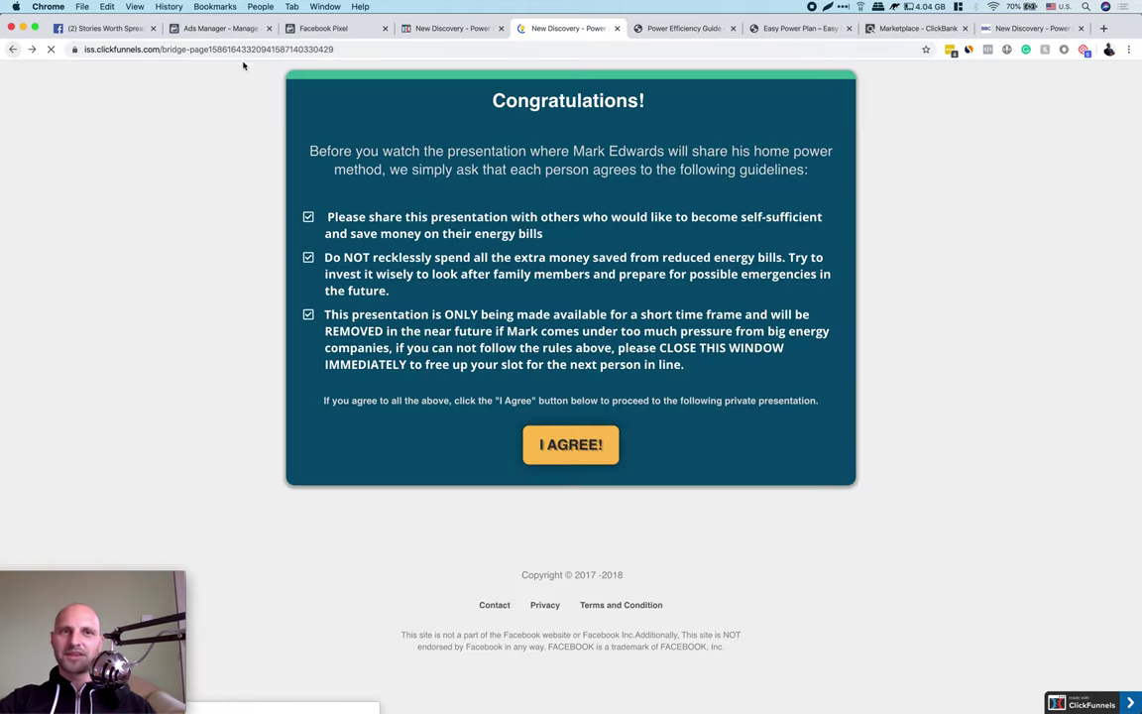
# - Load the alternative quiz page at zoomflux.com/pwr-qza/
pyautogui.click(244, 50)
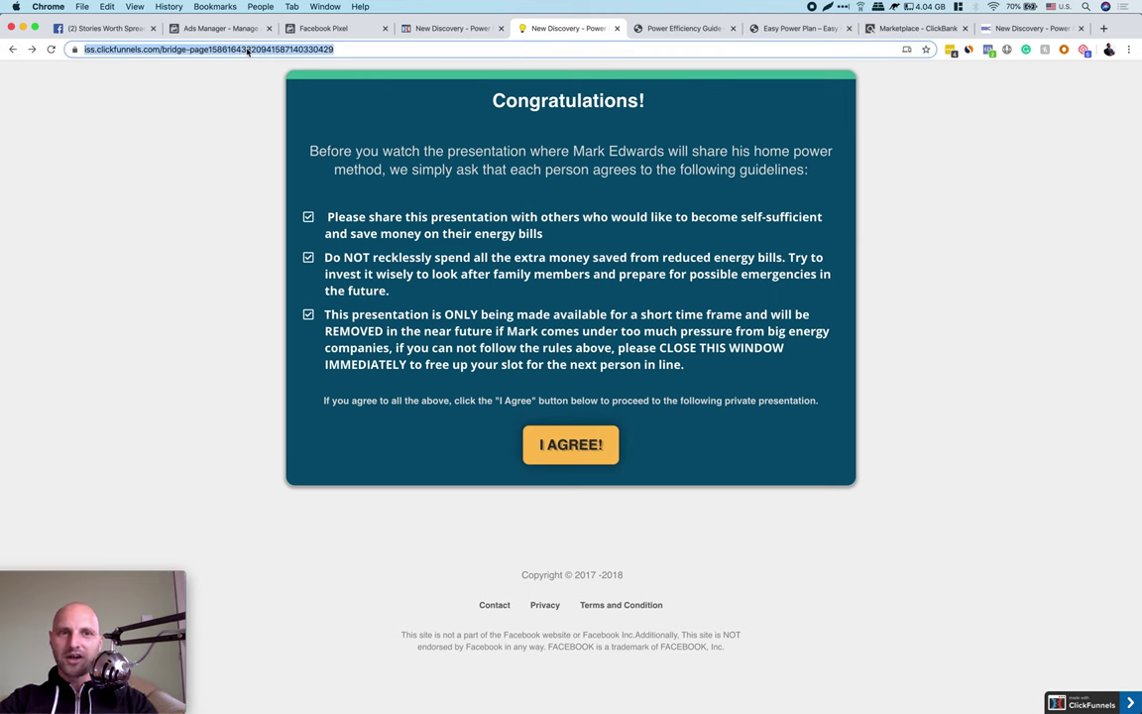
pyautogui.write('zoom')
pyautogui.press('Right')
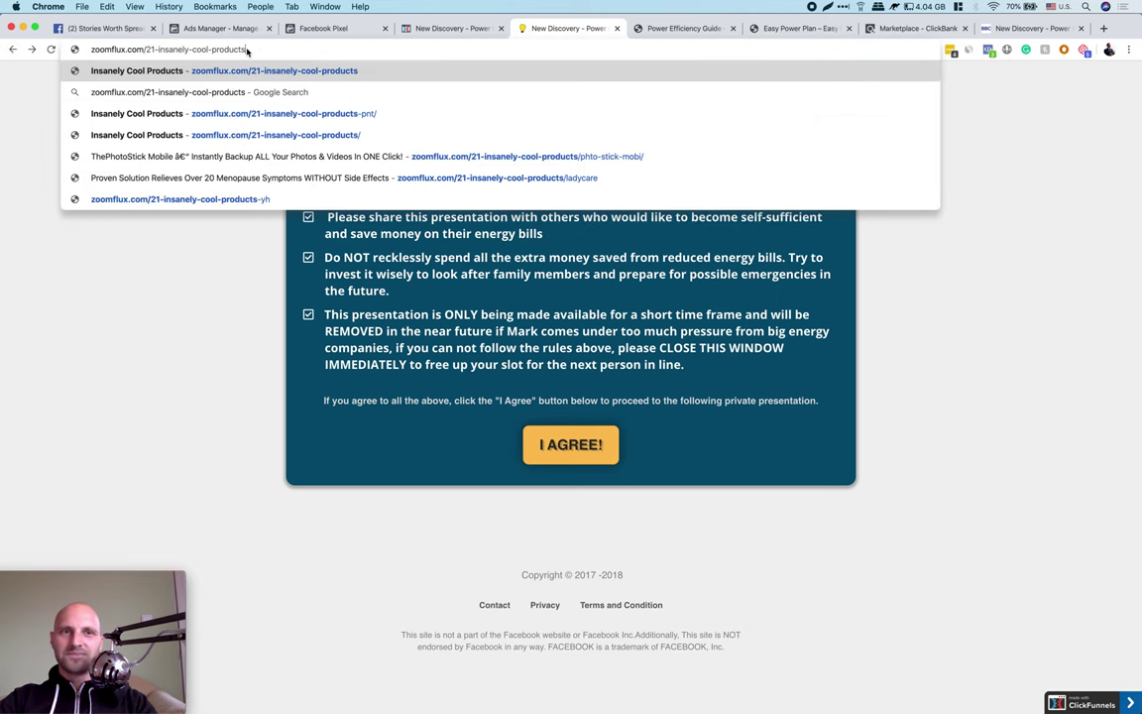
pyautogui.press('BackSpace')
pyautogui.press('BackSpace')
pyautogui.press('BackSpace')
pyautogui.press('BackSpace')
pyautogui.press('BackSpace')
pyautogui.press('BackSpace')
pyautogui.press('BackSpace')
pyautogui.press('BackSpace')
pyautogui.press('BackSpace')
pyautogui.press('BackSpace')
pyautogui.press('BackSpace')
pyautogui.press('BackSpace')
pyautogui.press('BackSpace')
pyautogui.press('BackSpace')
pyautogui.press('BackSpace')
pyautogui.press('BackSpace')
pyautogui.press('BackSpace')
pyautogui.press('BackSpace')
pyautogui.press('BackSpace')
pyautogui.press('BackSpace')
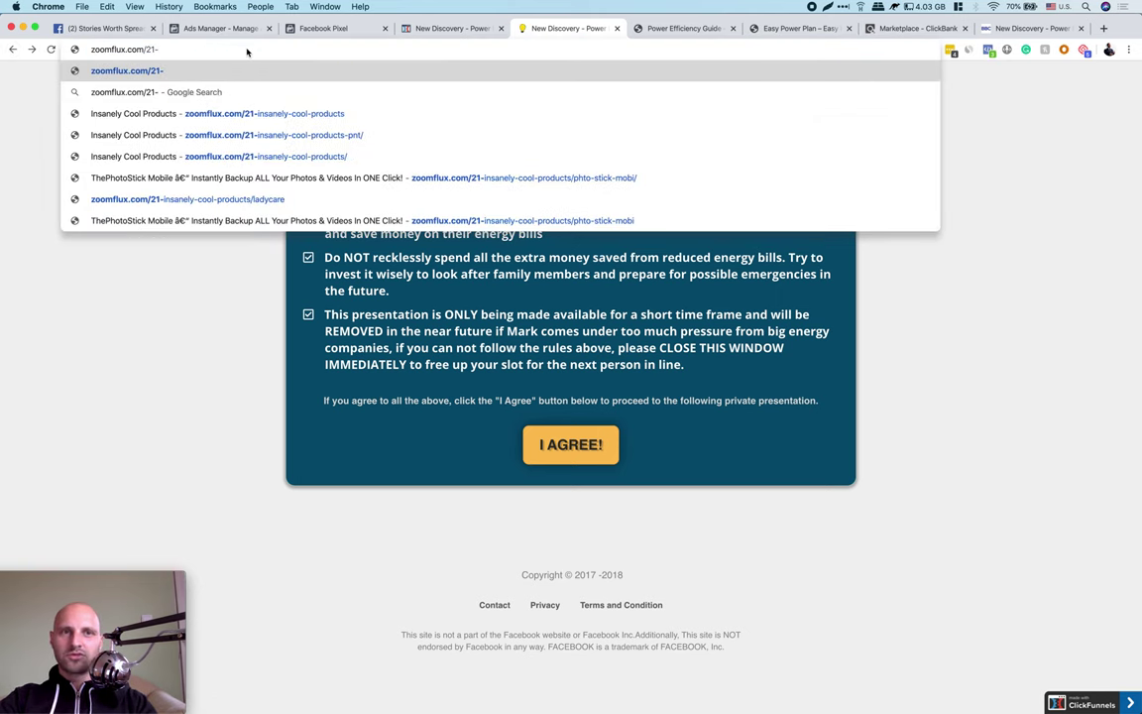
pyautogui.press('BackSpace')
pyautogui.press('BackSpace')
pyautogui.press('BackSpace')
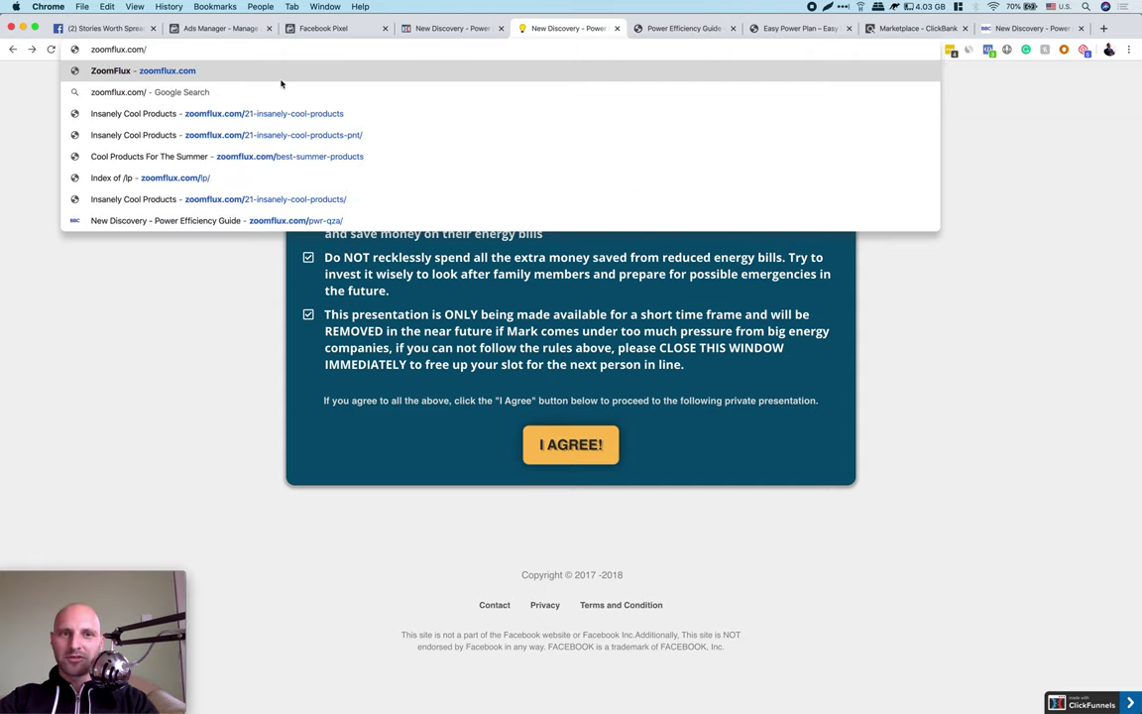
pyautogui.click(267, 220)
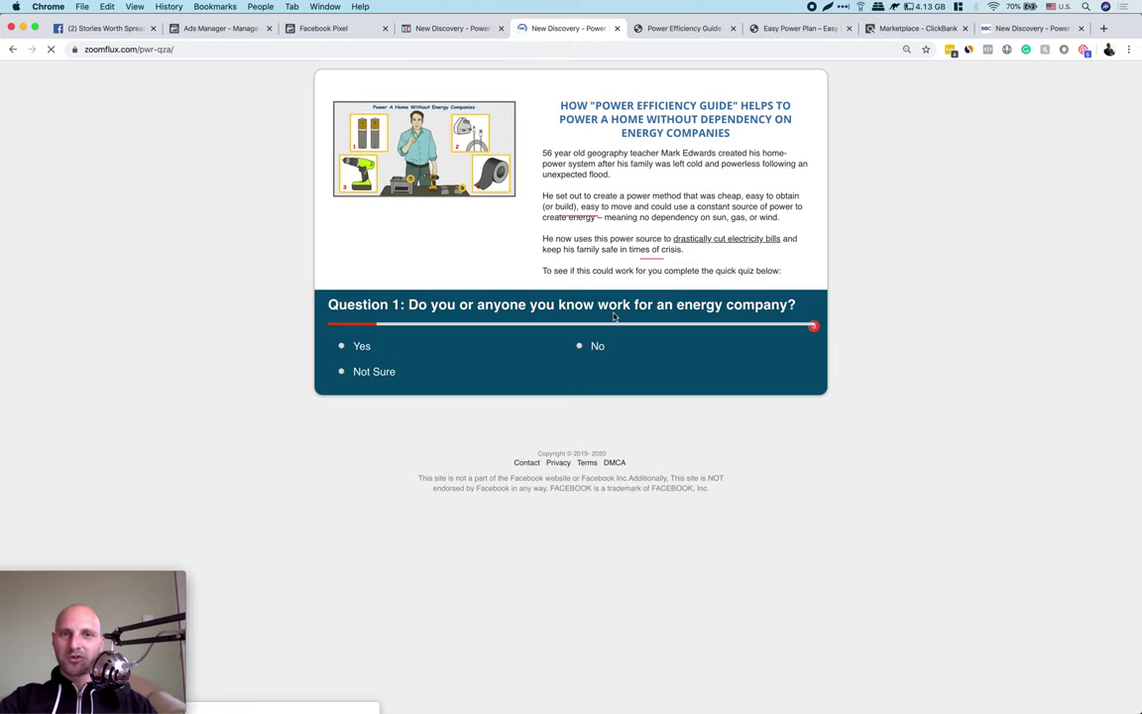
# - Answer all the questions of the zoomflux.com quiz to reach its bridge page
pyautogui.click(423, 360)
pyautogui.click(426, 360)
pyautogui.click(396, 397)
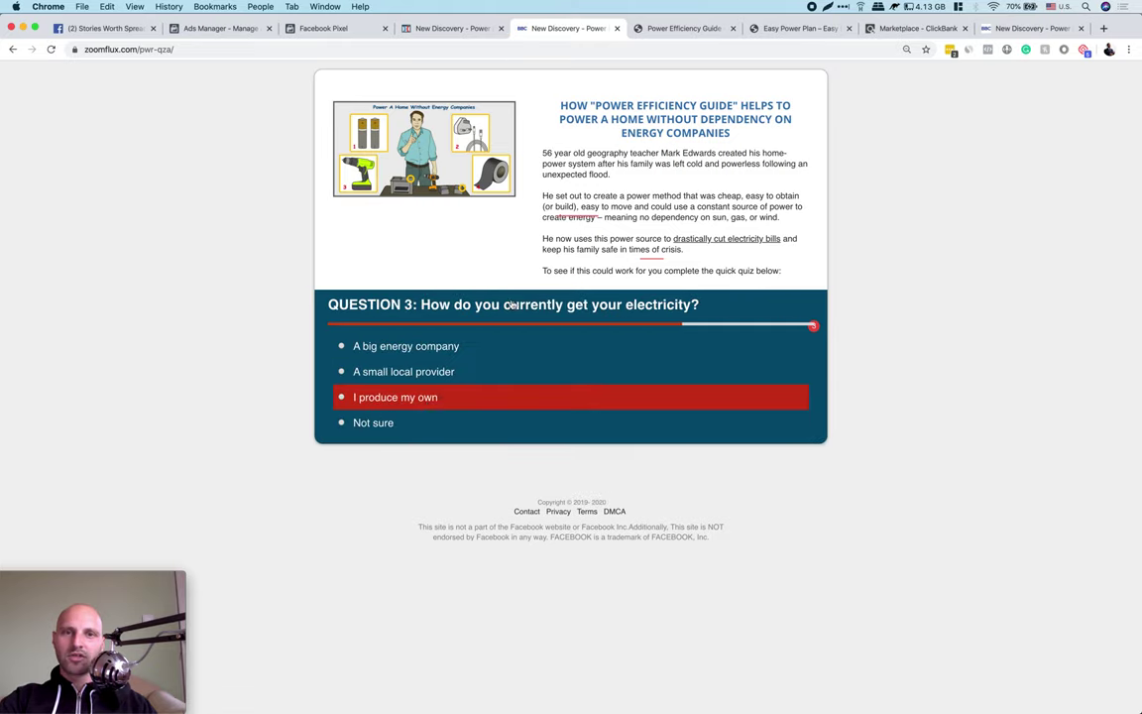
pyautogui.click(434, 383)
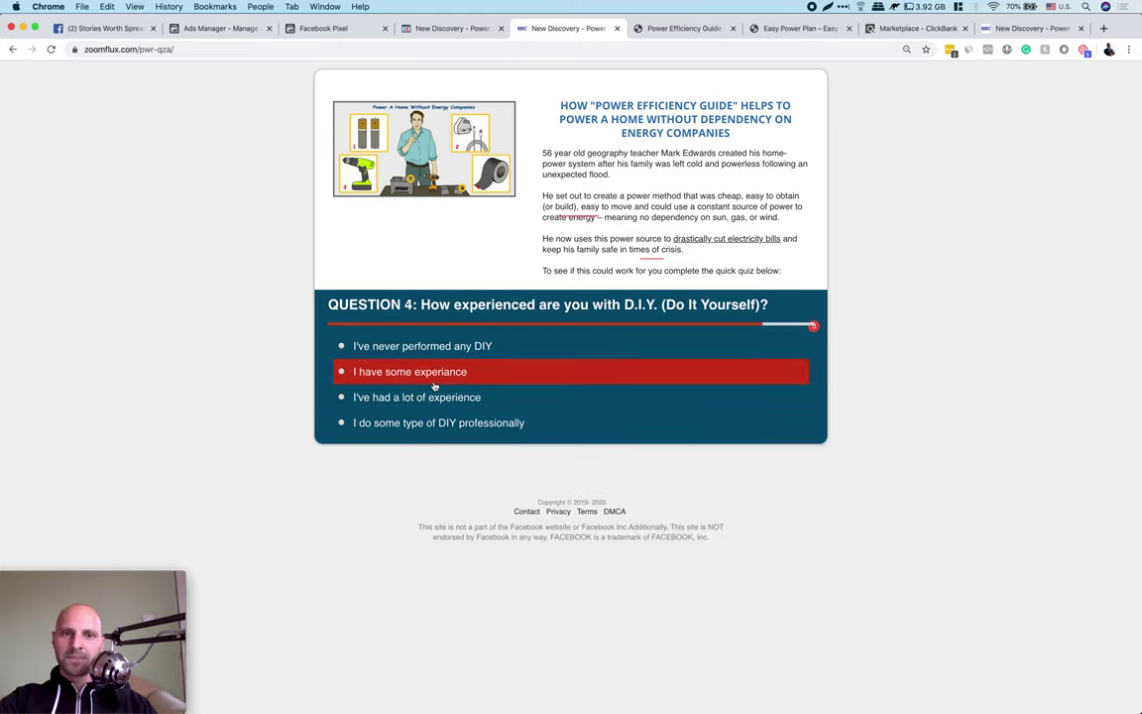
pyautogui.click(542, 387)
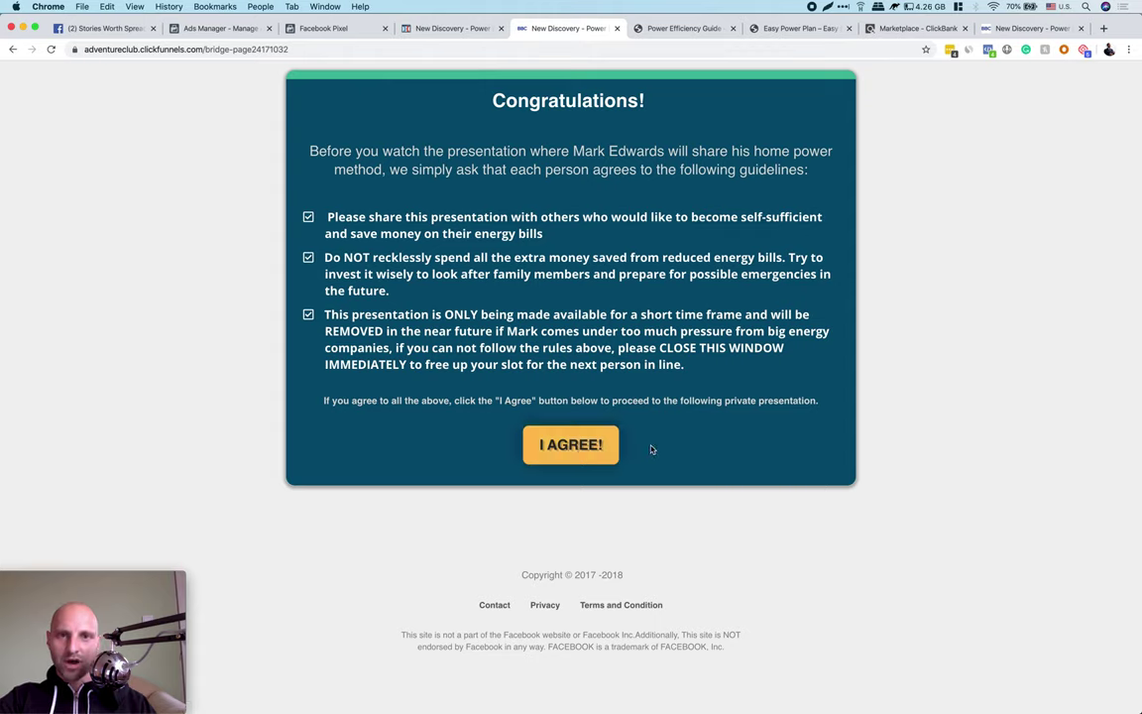
# - Return to the Bridge Page editor and add a Custom JS/HTML element below the I Agree! button
pyautogui.click(422, 30)
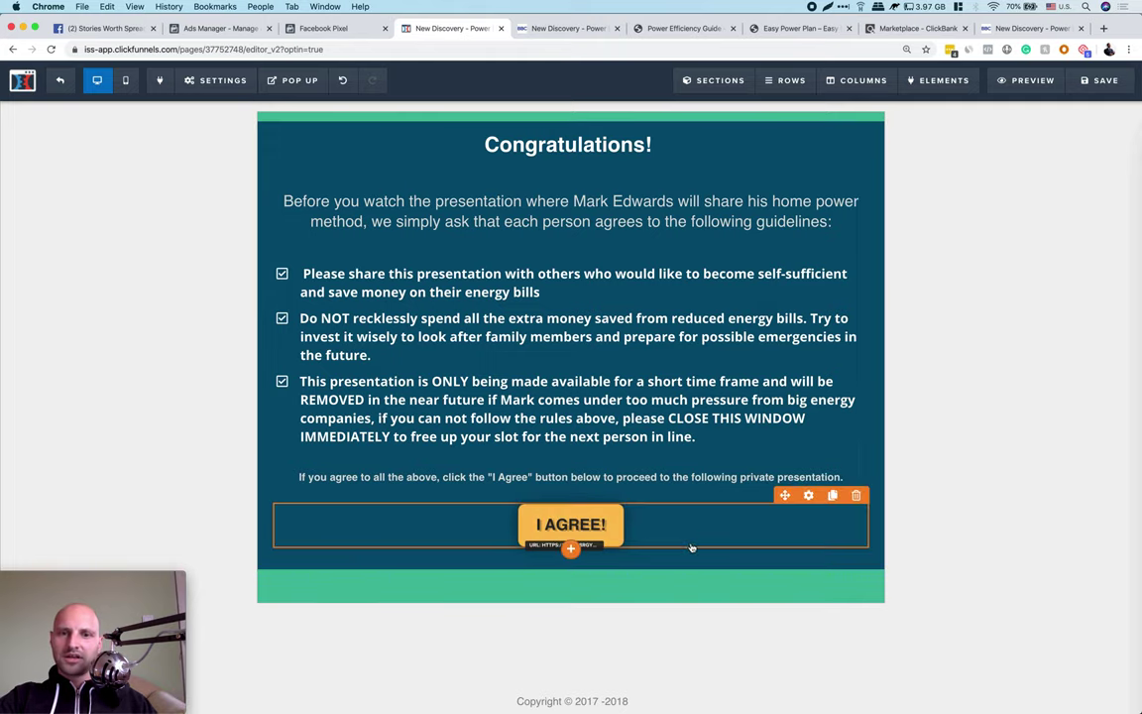
pyautogui.click(571, 551)
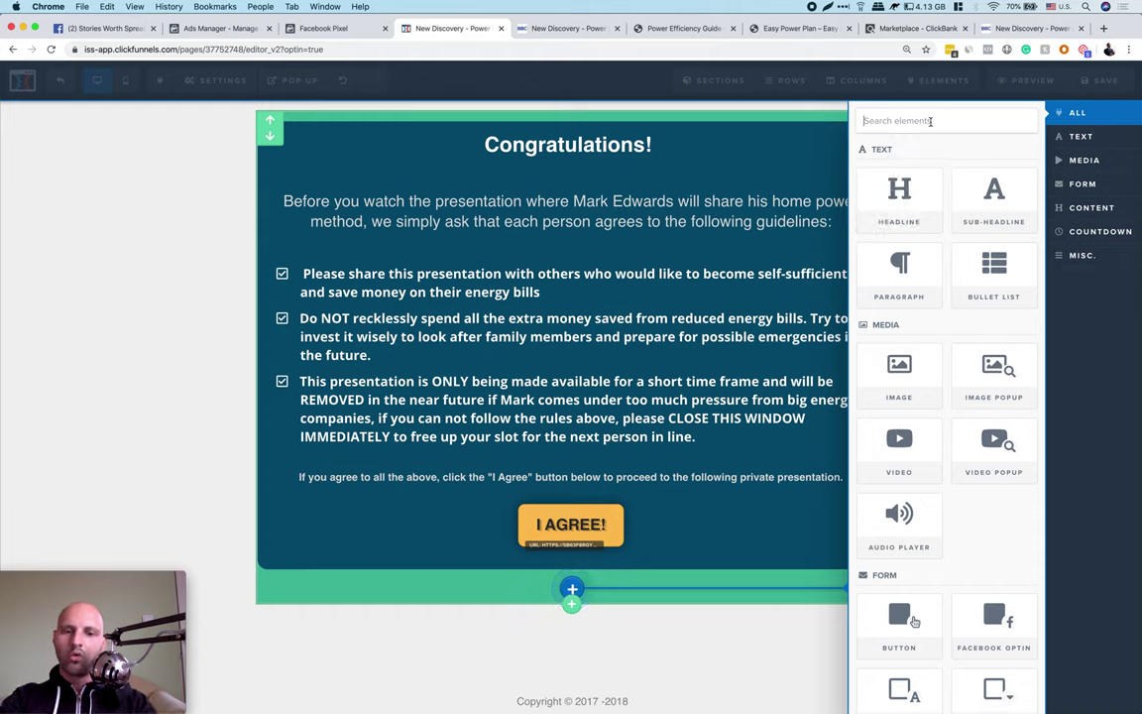
pyautogui.write('c')
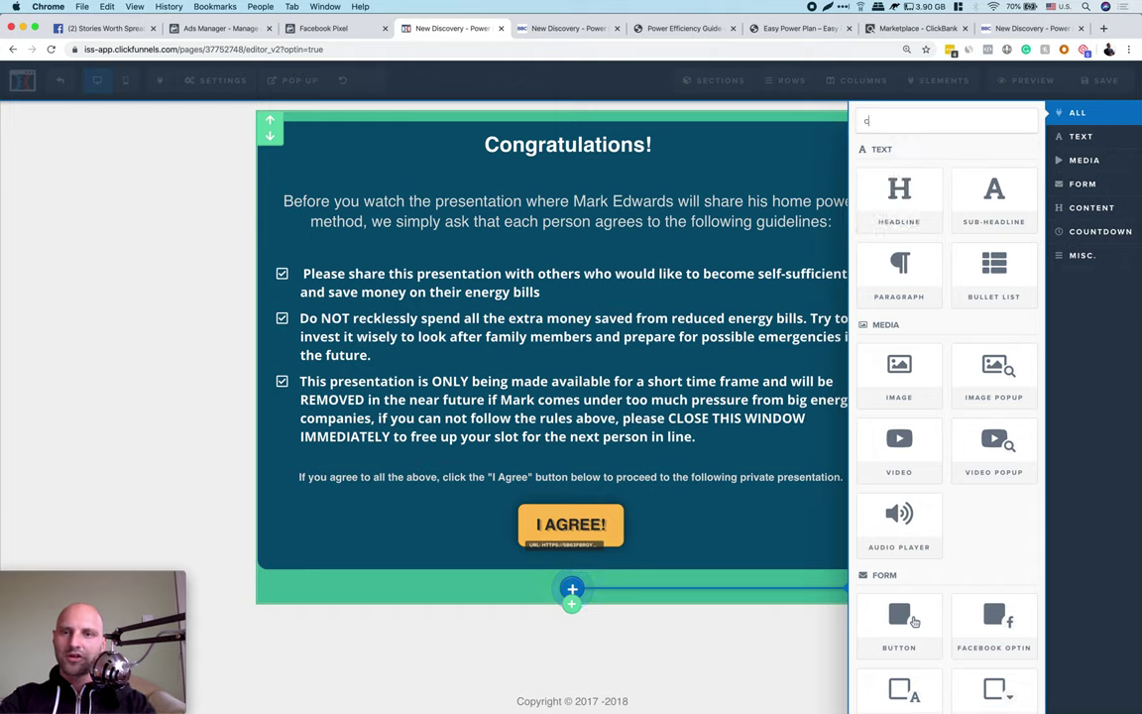
pyautogui.write('usto')
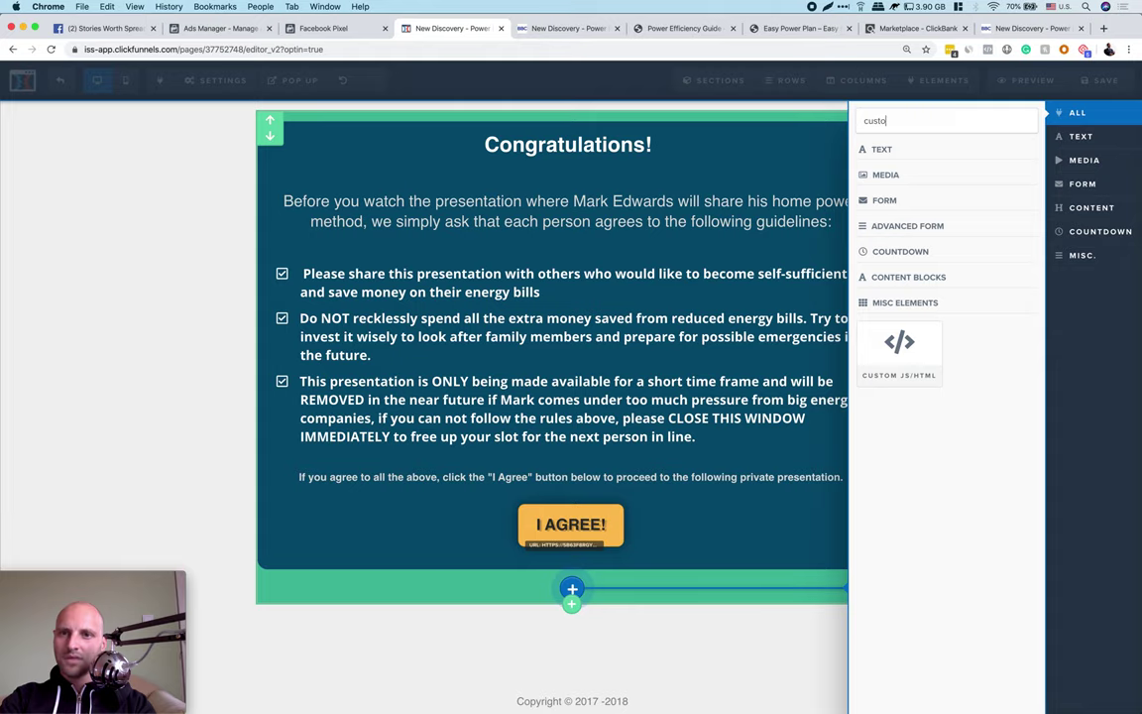
pyautogui.click(901, 365)
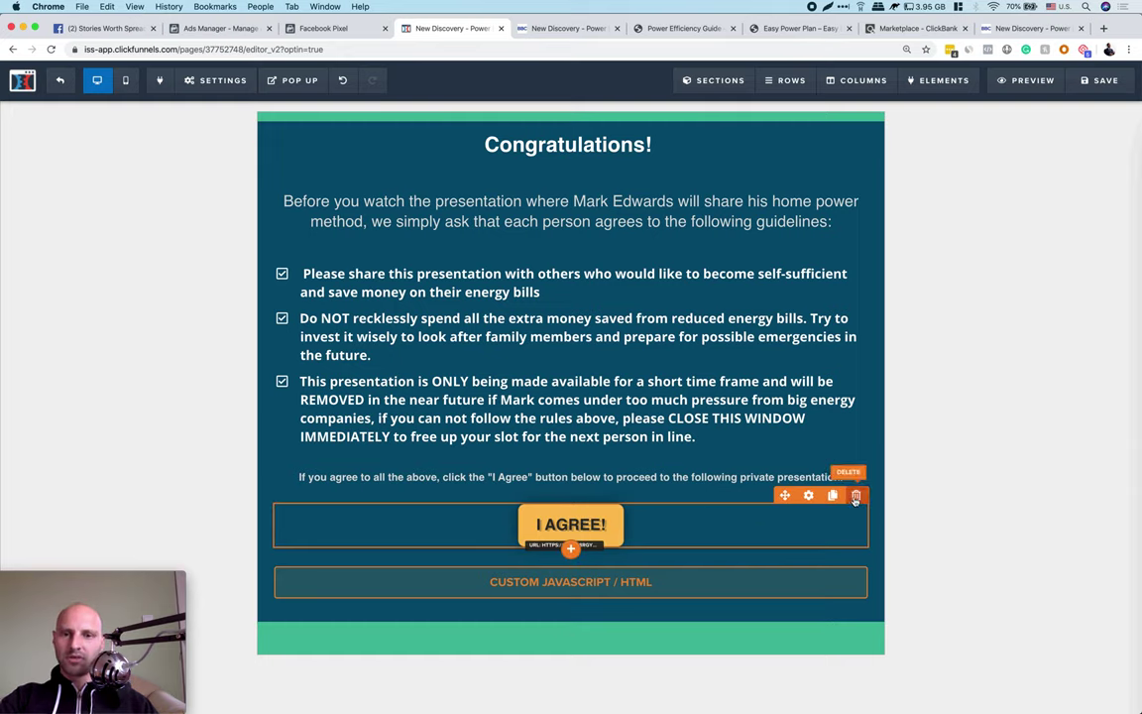
# - Delete the original I Agree! button element from the Bridge Page
pyautogui.click(856, 496)
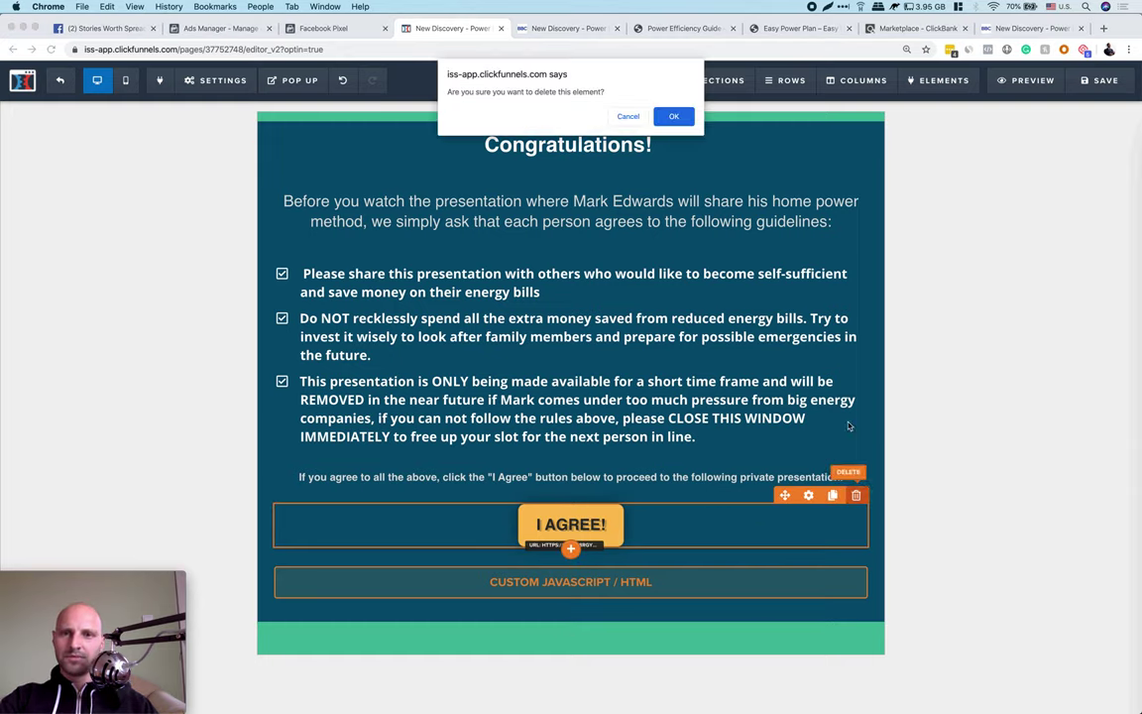
pyautogui.click(674, 116)
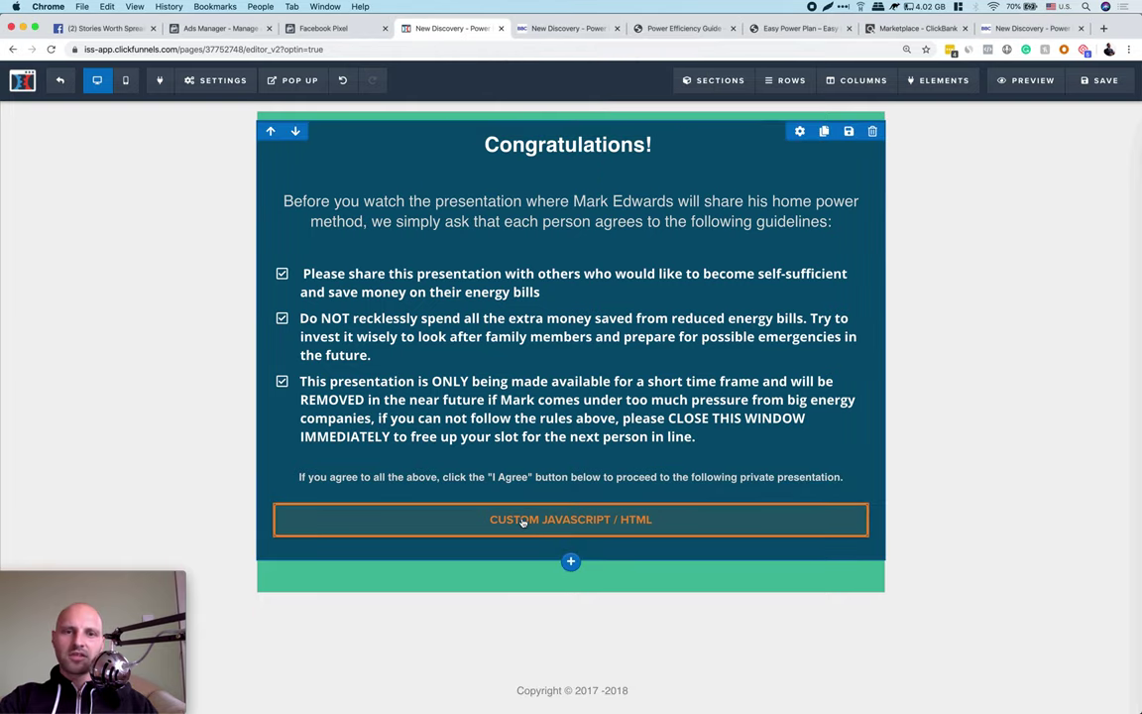
pyautogui.moveTo(626, 531)
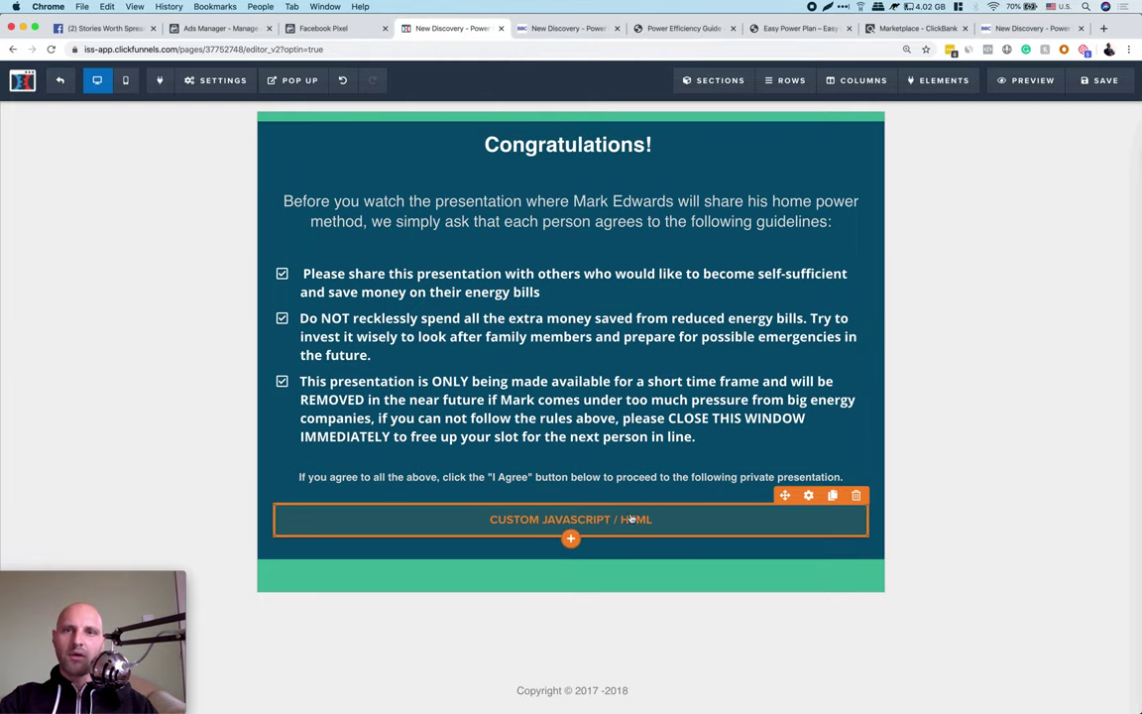
# - Save the Bridge Page and preview it
pyautogui.click(1112, 80)
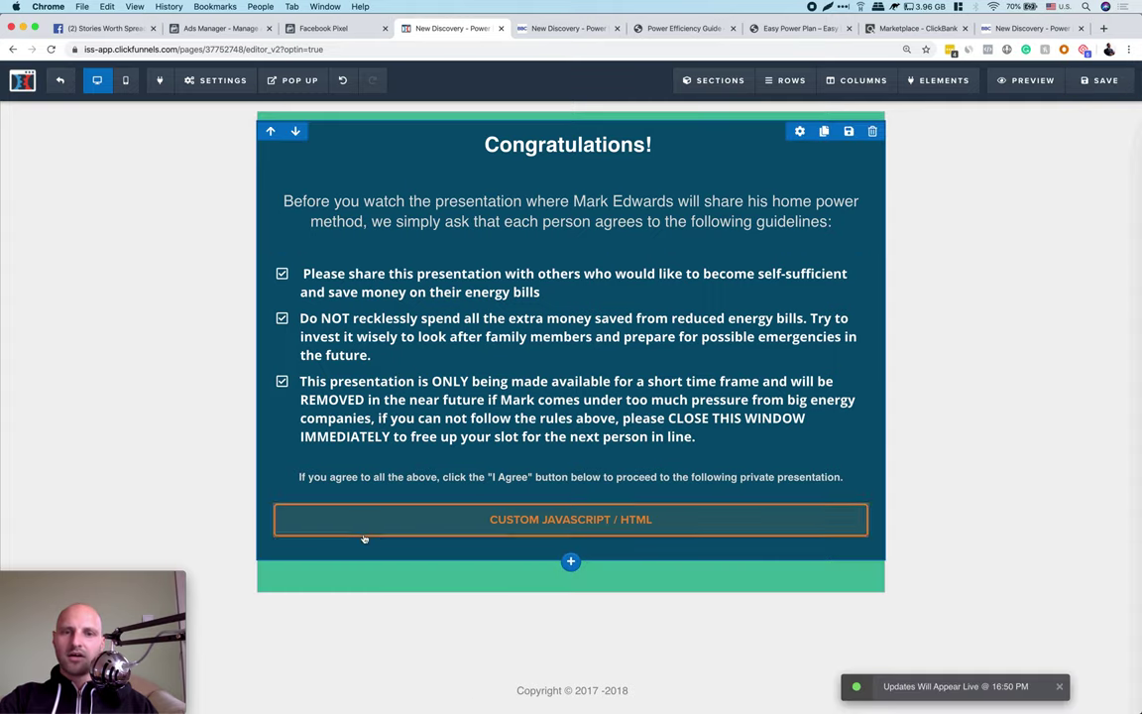
pyautogui.moveTo(642, 505)
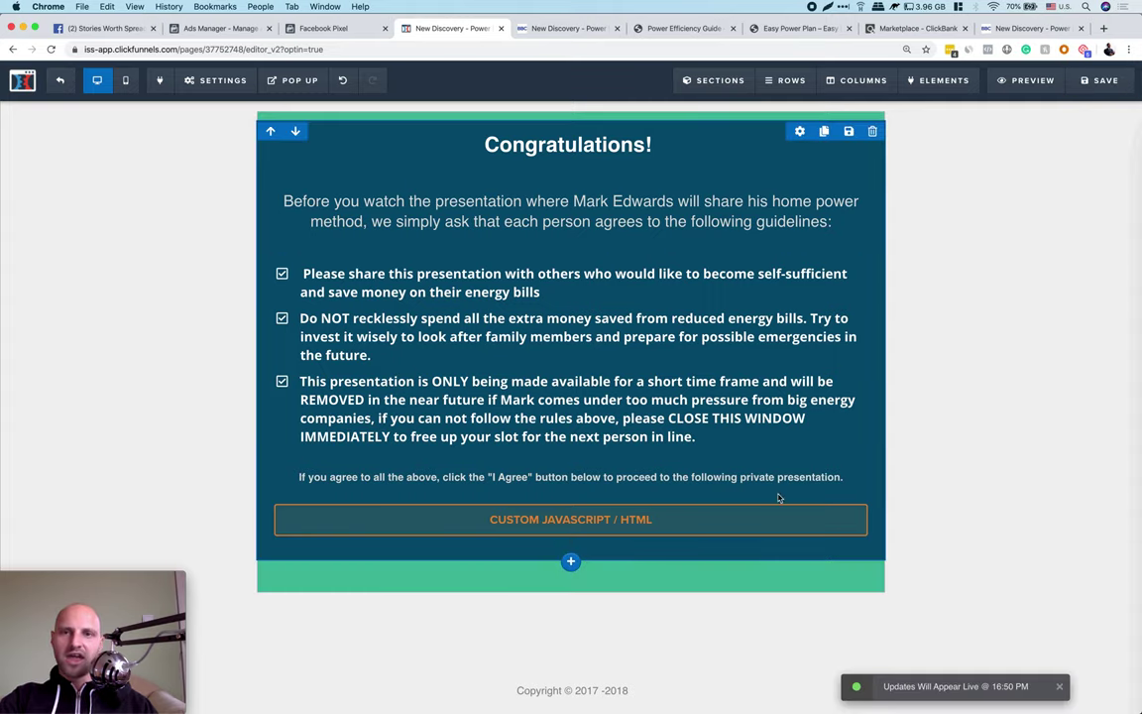
pyautogui.click(1021, 81)
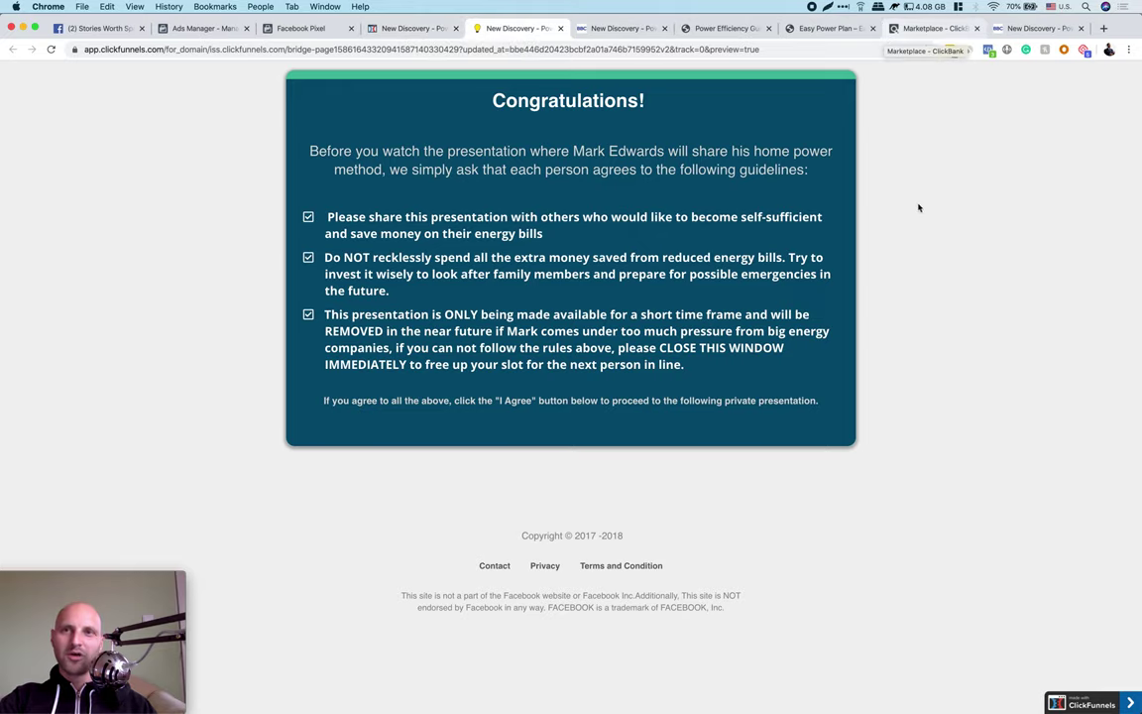
# - Search Google for "button css" in a new browser tab
pyautogui.click(1104, 29)
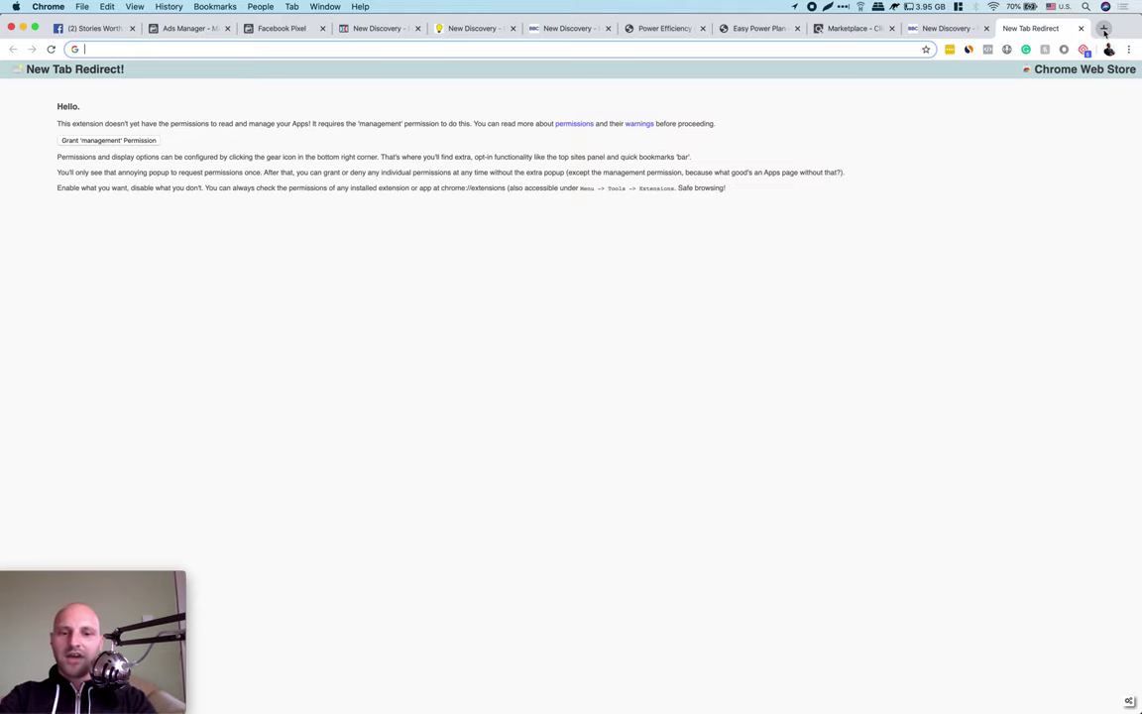
pyautogui.write('html button')
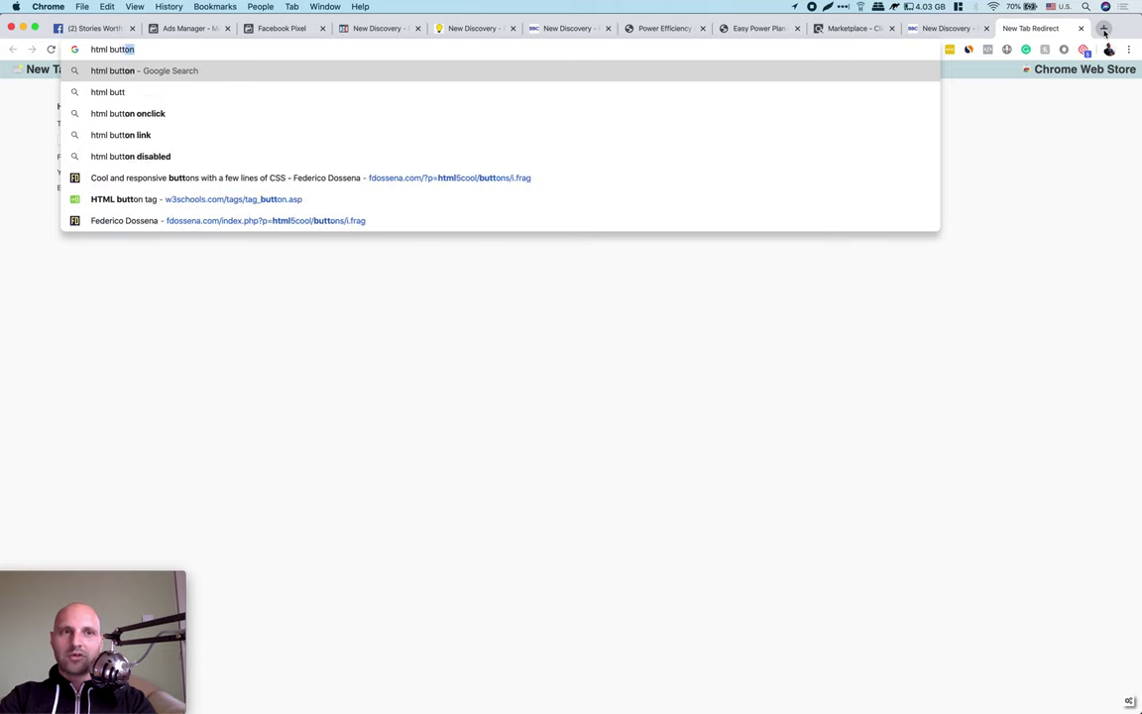
pyautogui.press('super+a')
pyautogui.write('button css')
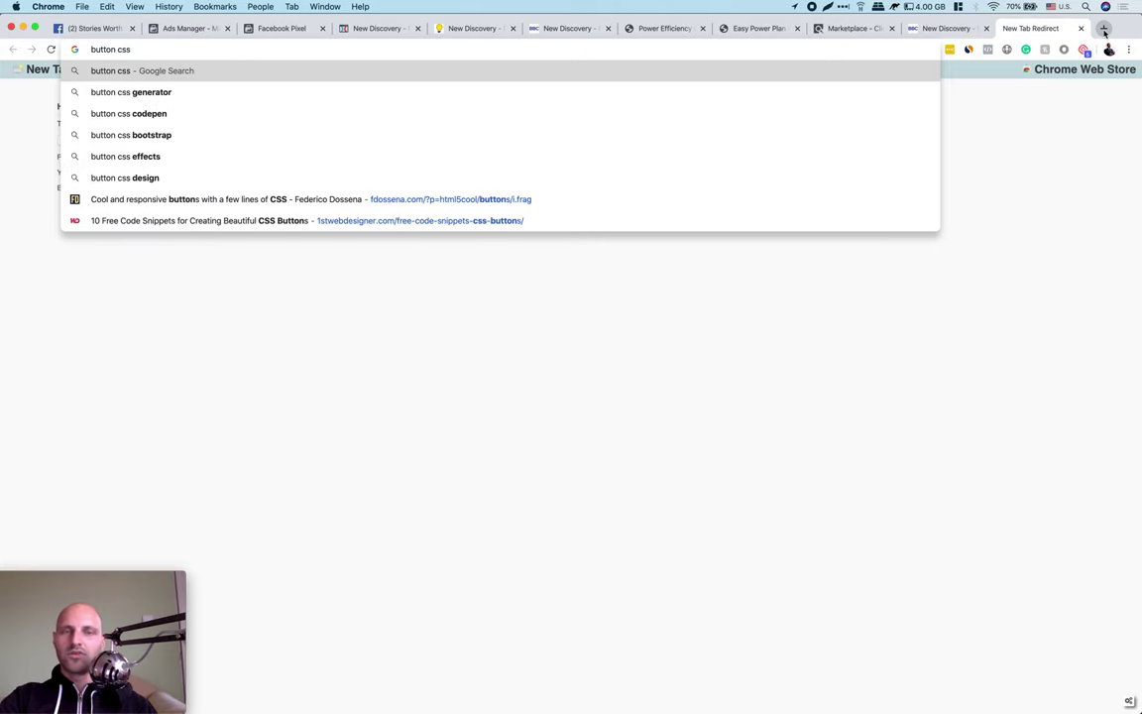
pyautogui.press('Return')
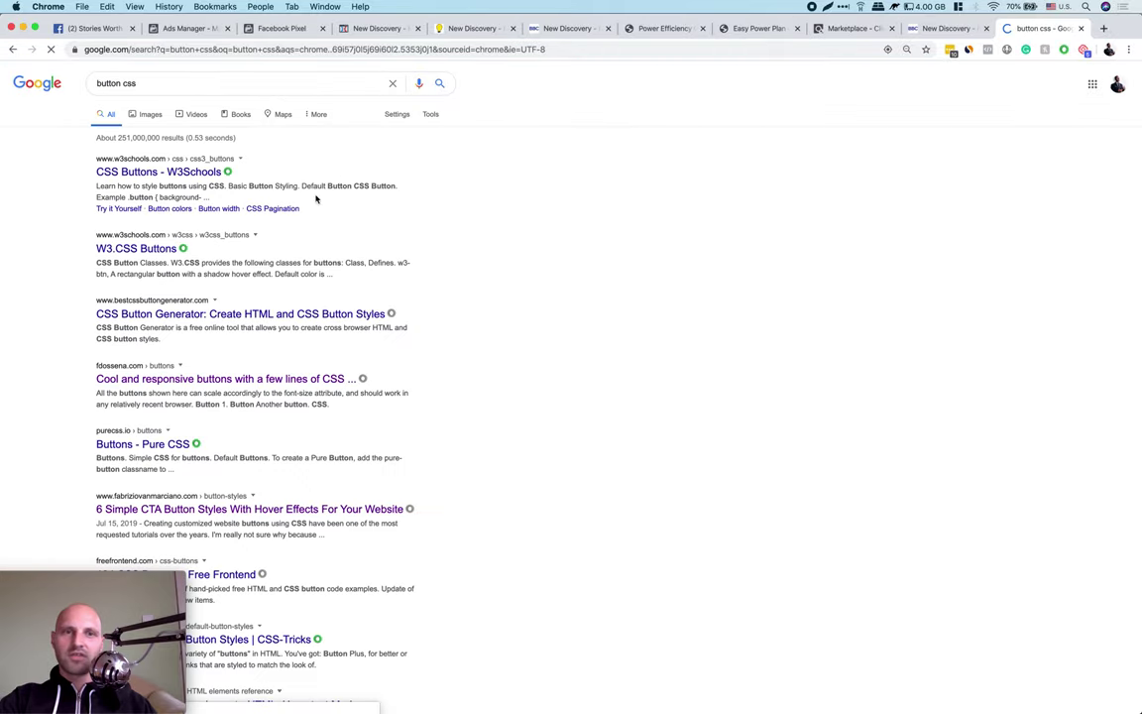
# - Look through the search results and open the article "6 Simple CTA Button Styles With Hover Effects For Your Website"
pyautogui.scroll(-3, 293, 337)
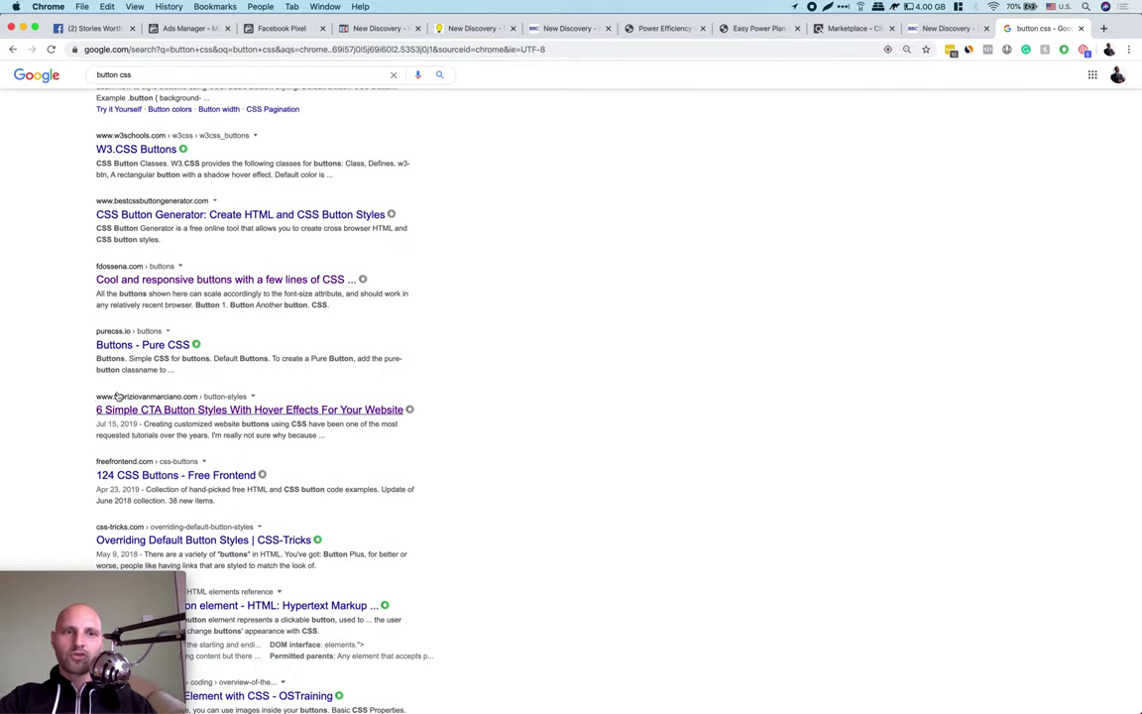
pyautogui.scroll(3, 224, 331)
pyautogui.scroll(-2, 226, 334)
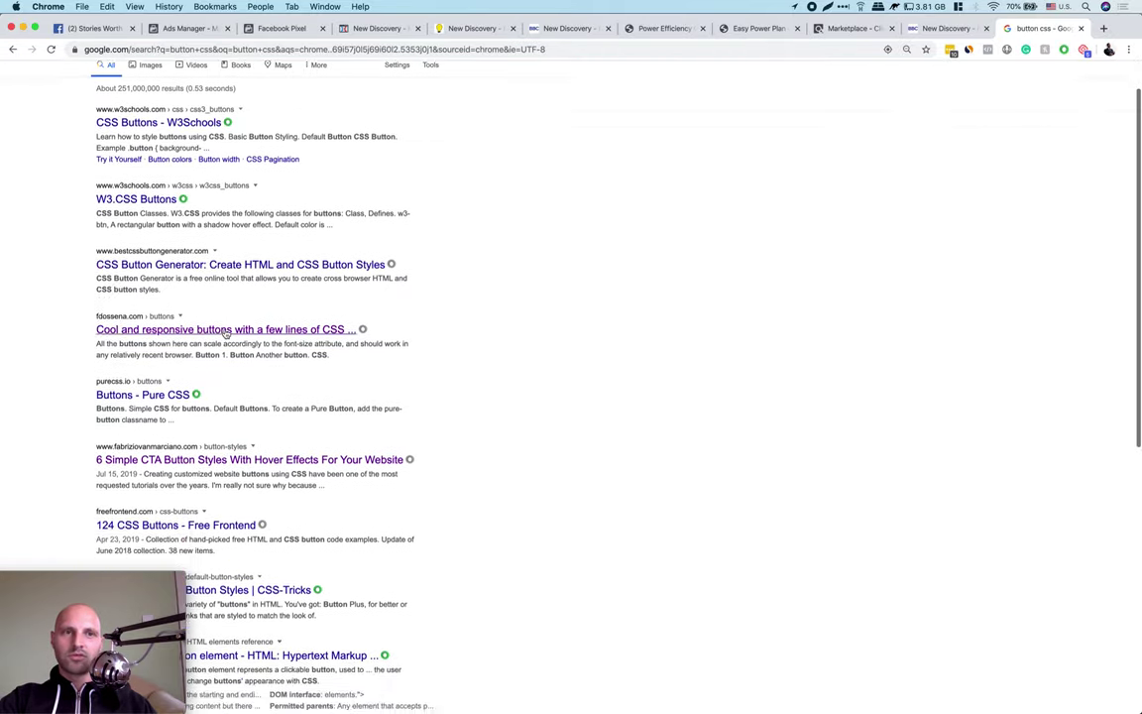
pyautogui.scroll(2, 223, 333)
pyautogui.scroll(-3, 218, 331)
pyautogui.scroll(-1, 198, 347)
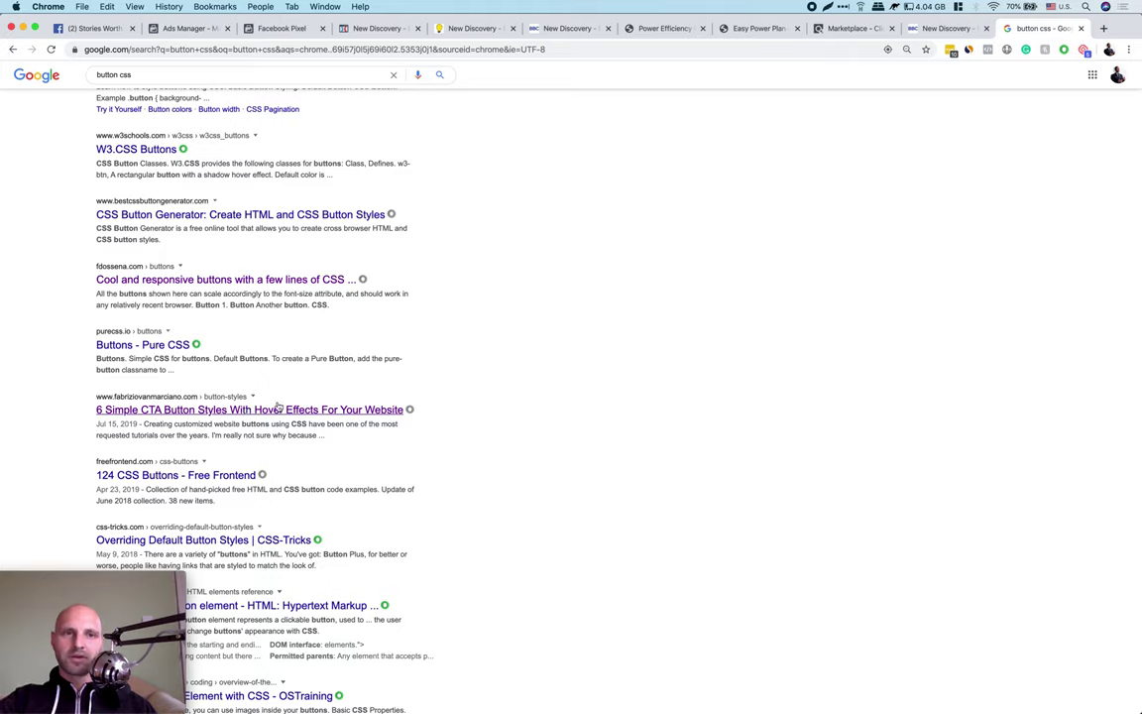
pyautogui.click(289, 411)
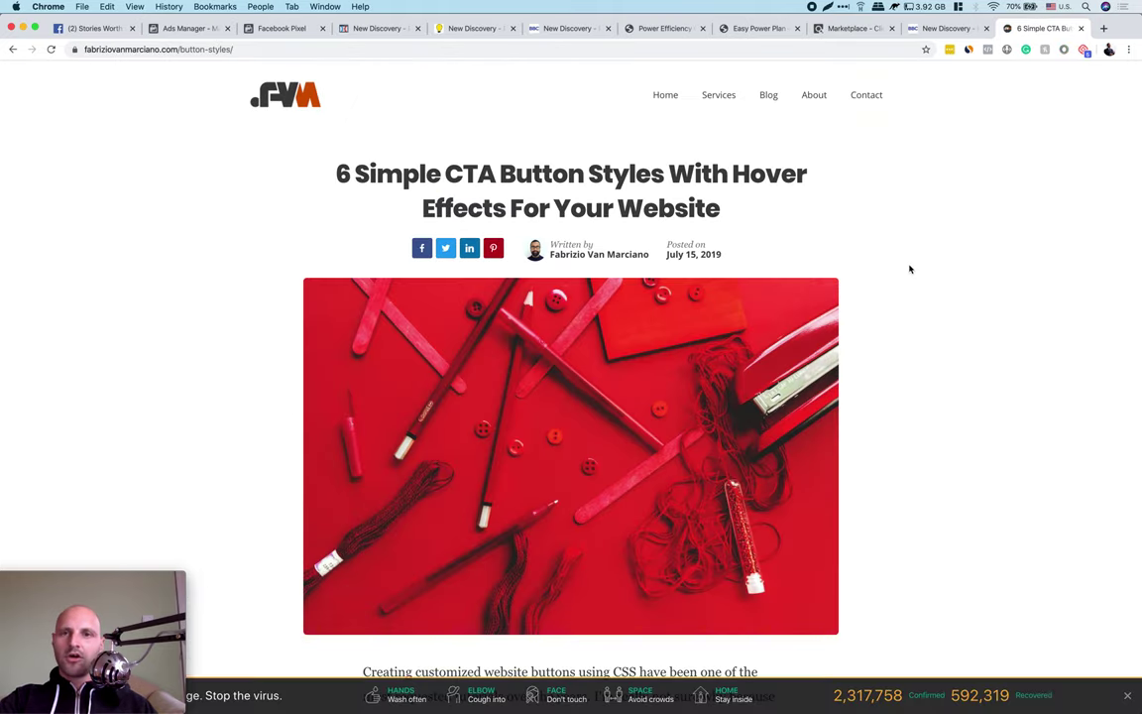
# - Find the Button A section of the article and examine its HTML, CSS and hover CSS code
pyautogui.scroll(-5, 908, 265)
pyautogui.scroll(-10, 909, 267)
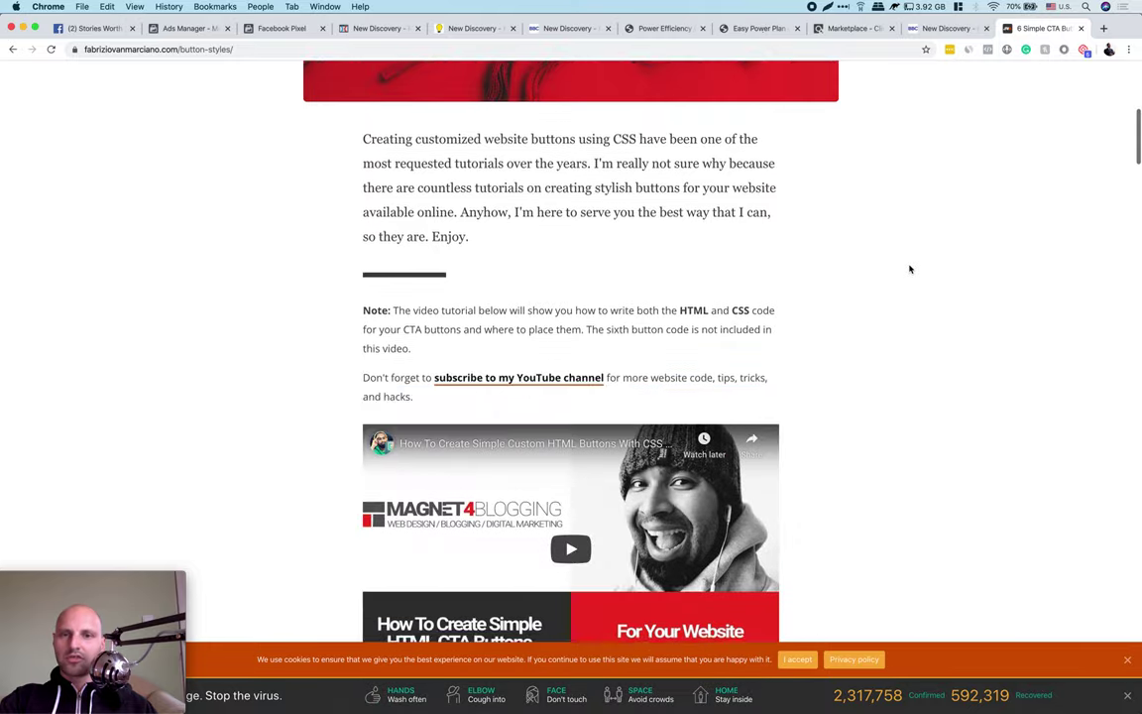
pyautogui.scroll(-5, 910, 268)
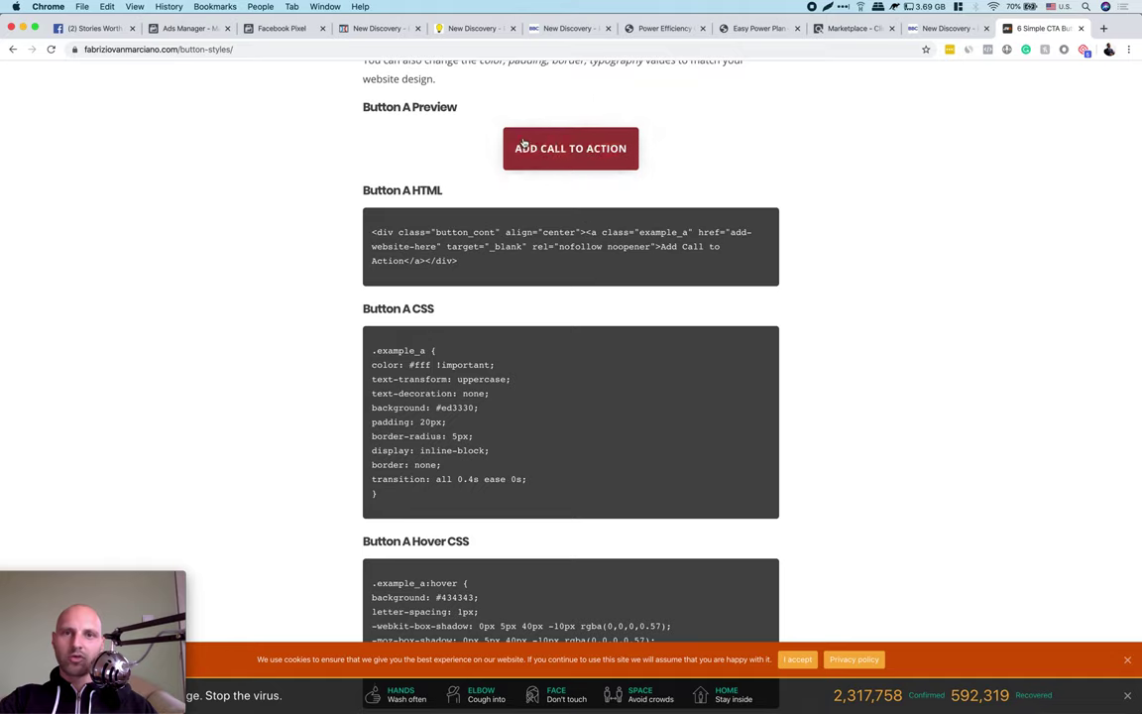
pyautogui.scroll(-2, 254, 271)
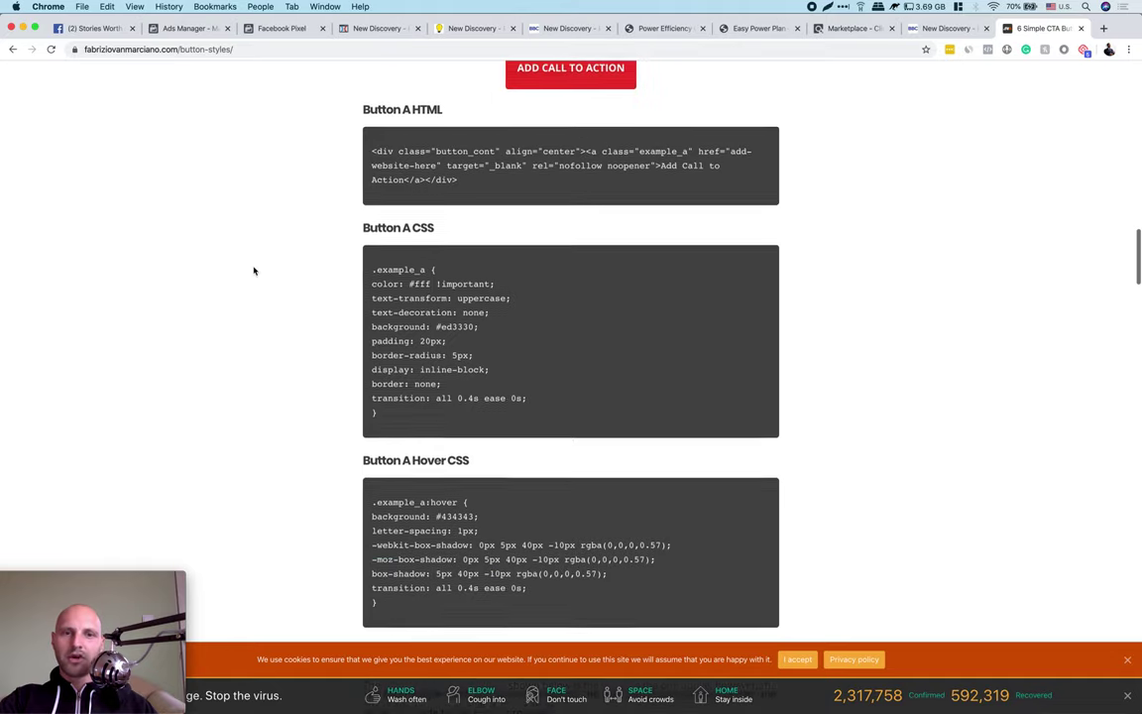
pyautogui.scroll(-1, 434, 544)
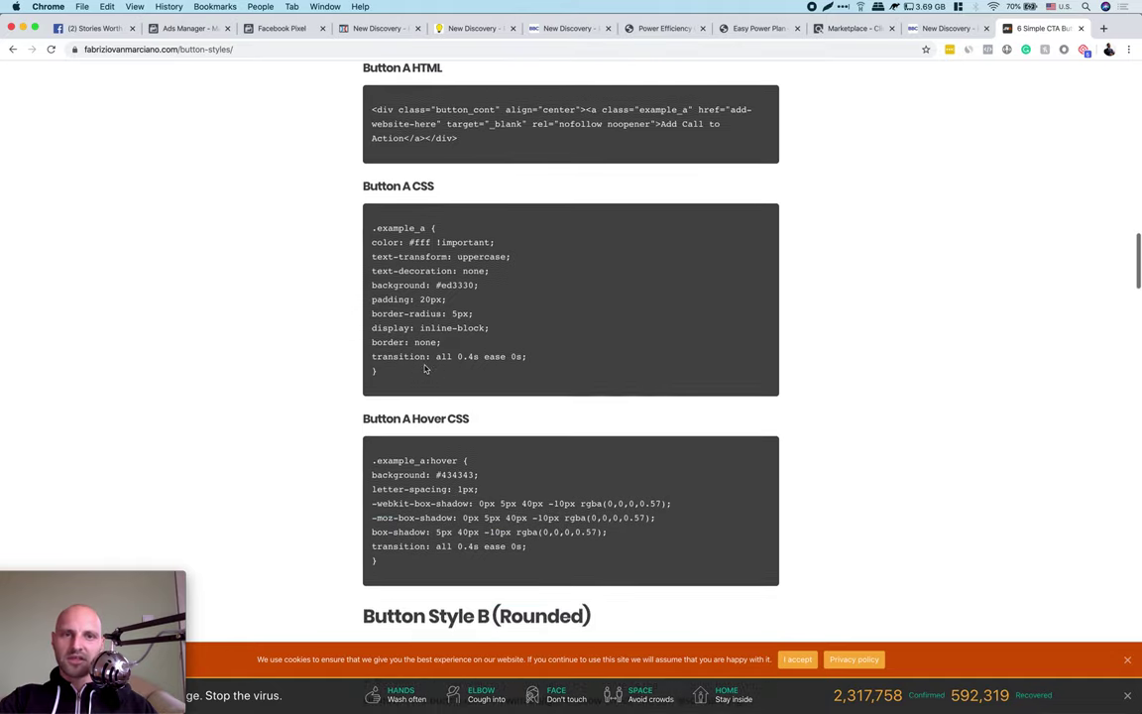
# - Copy the complete Button A HTML code from the button styles article
pyautogui.scroll(2, 416, 364)
pyautogui.scroll(-1, 423, 493)
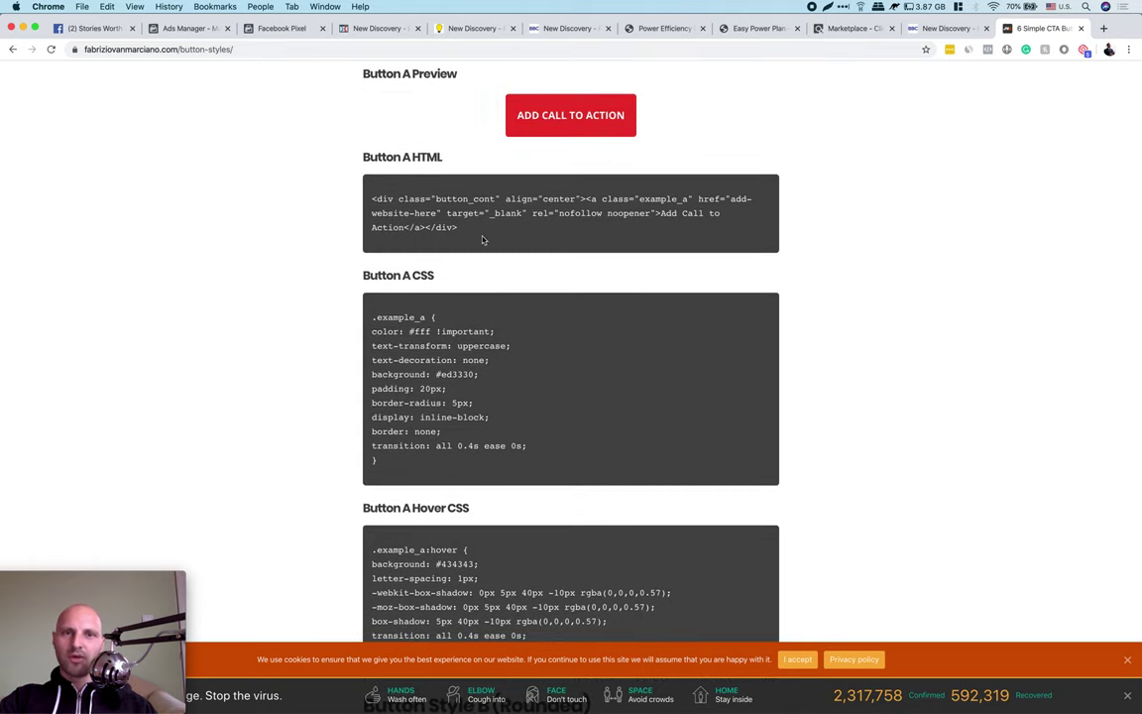
pyautogui.moveTo(458, 228); pyautogui.dragTo(365, 198)
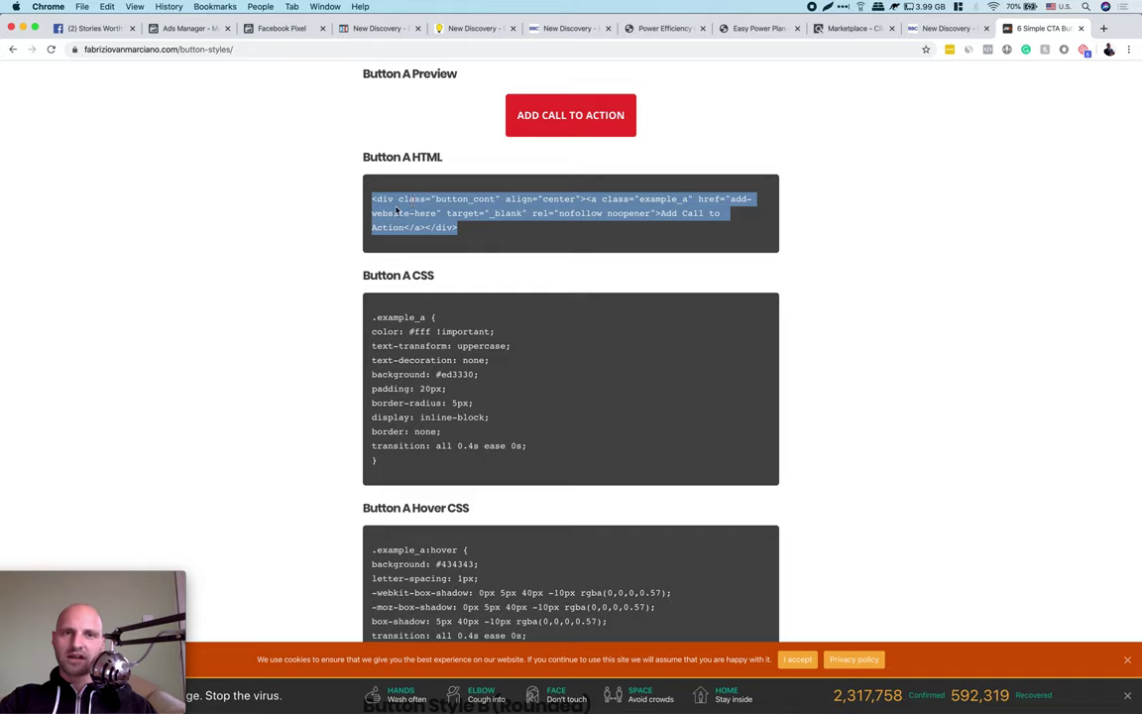
pyautogui.rightClick(443, 220)
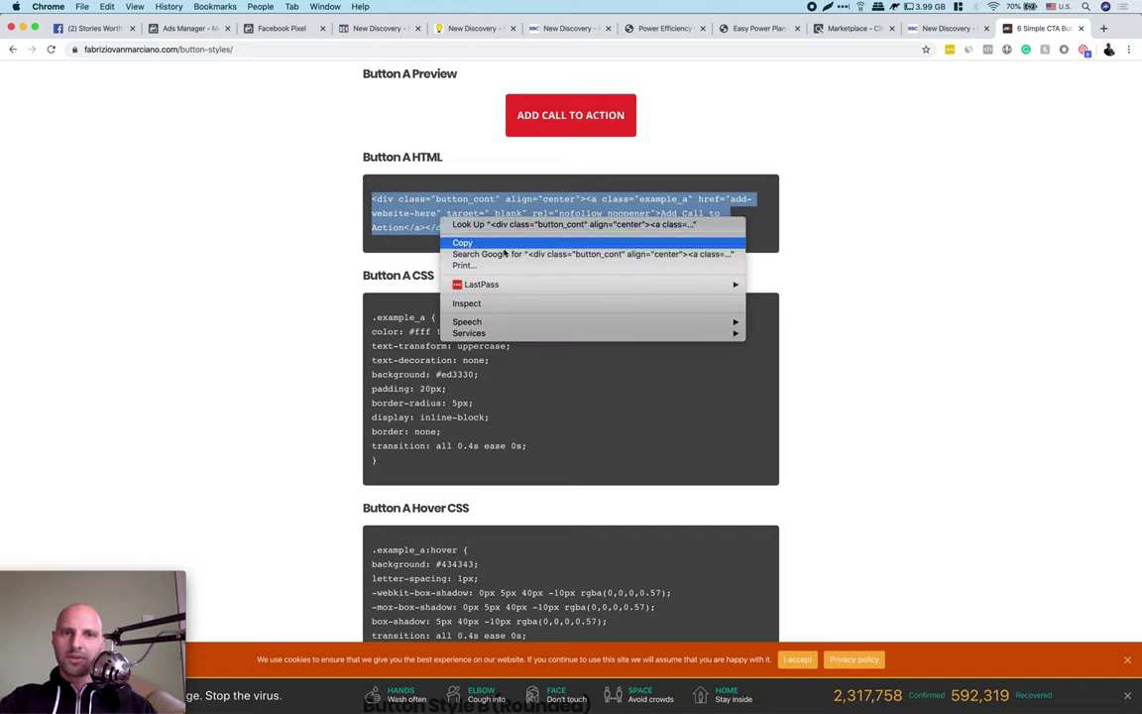
pyautogui.click(507, 244)
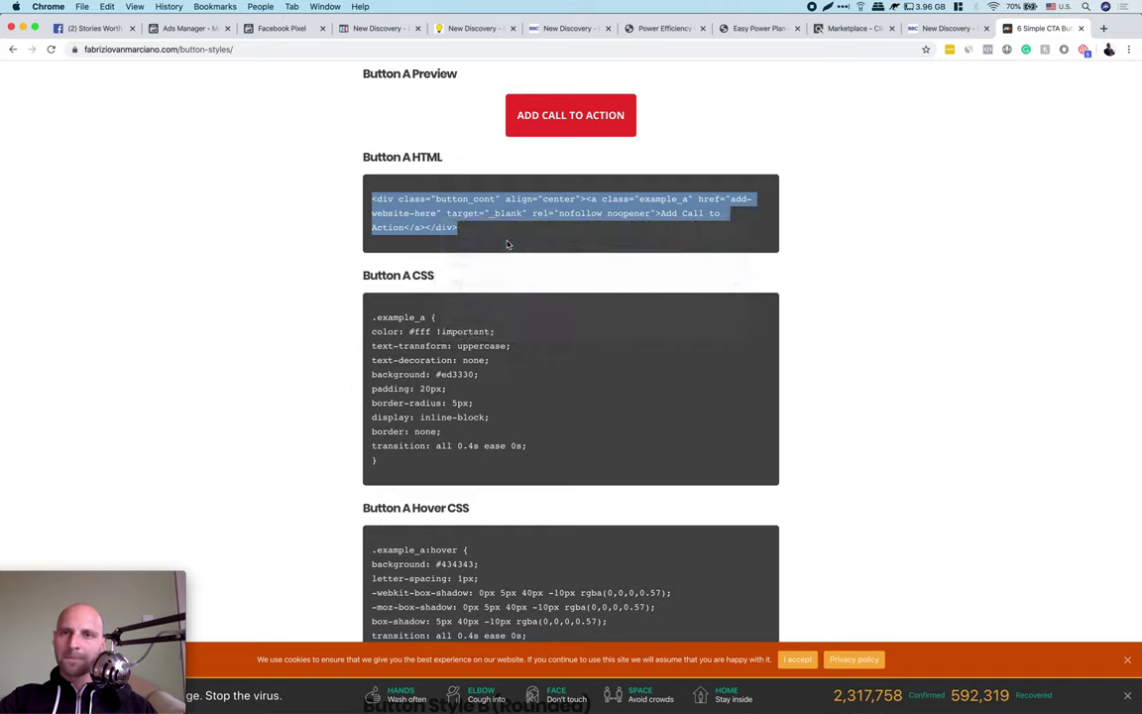
# - Paste the Button A HTML into the code editor of the Bridge Page's Custom JavaScript / HTML element and close the editor
pyautogui.click(374, 28)
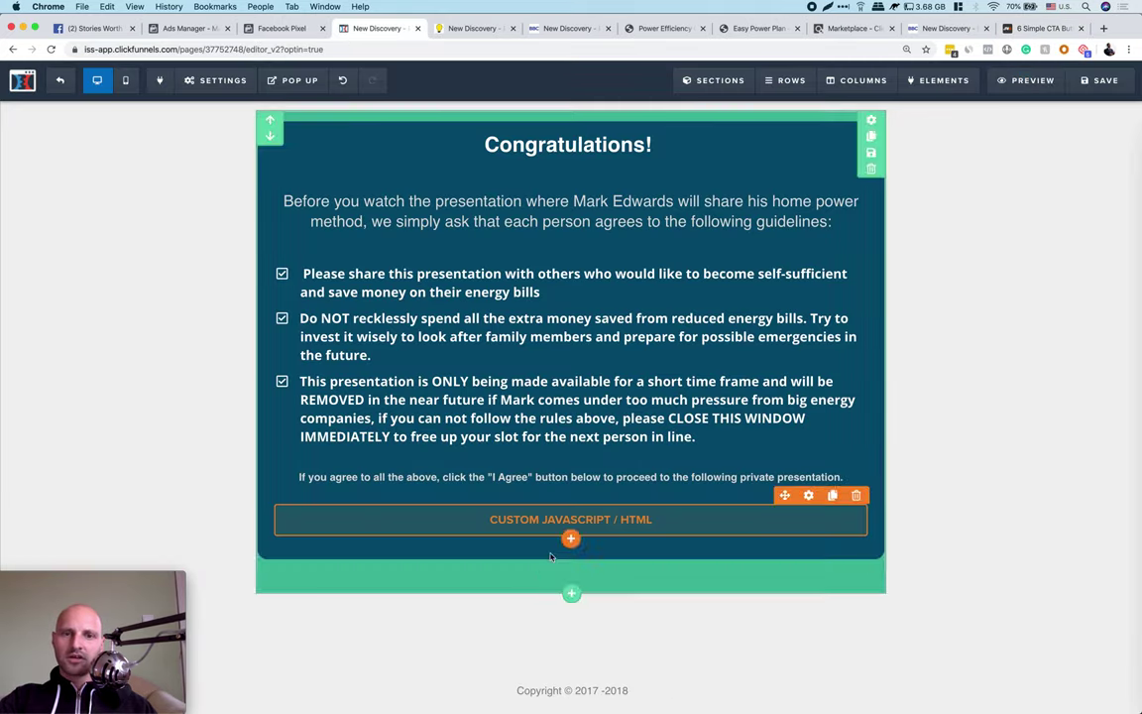
pyautogui.click(567, 533)
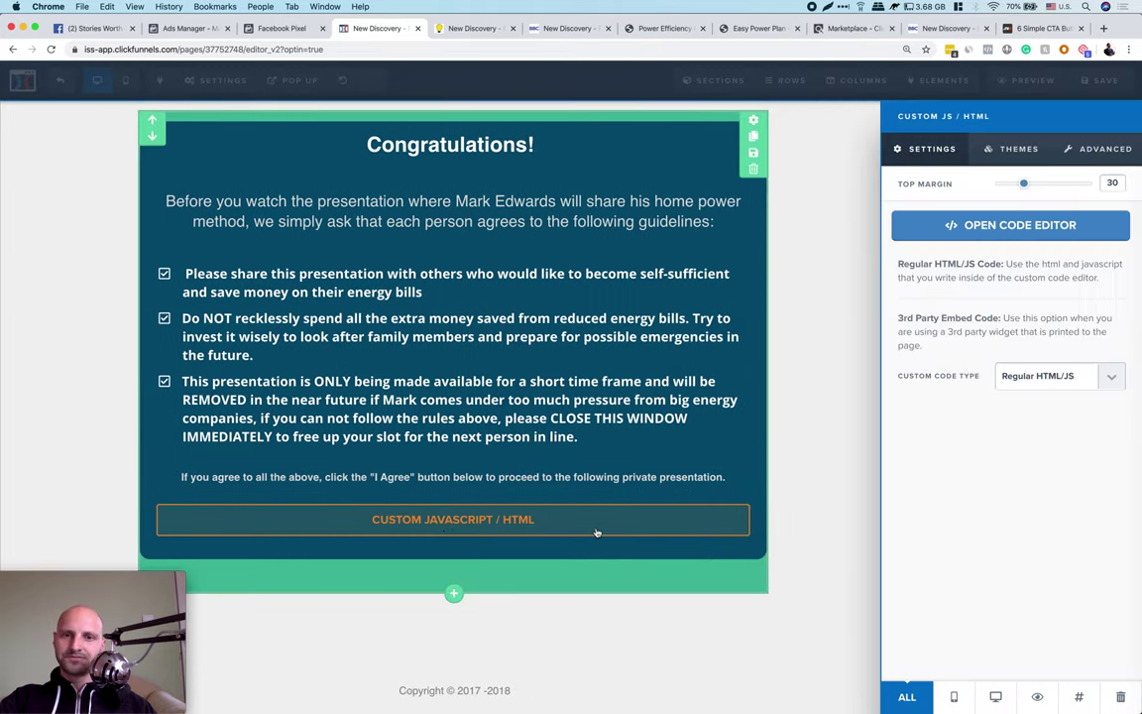
pyautogui.click(1003, 227)
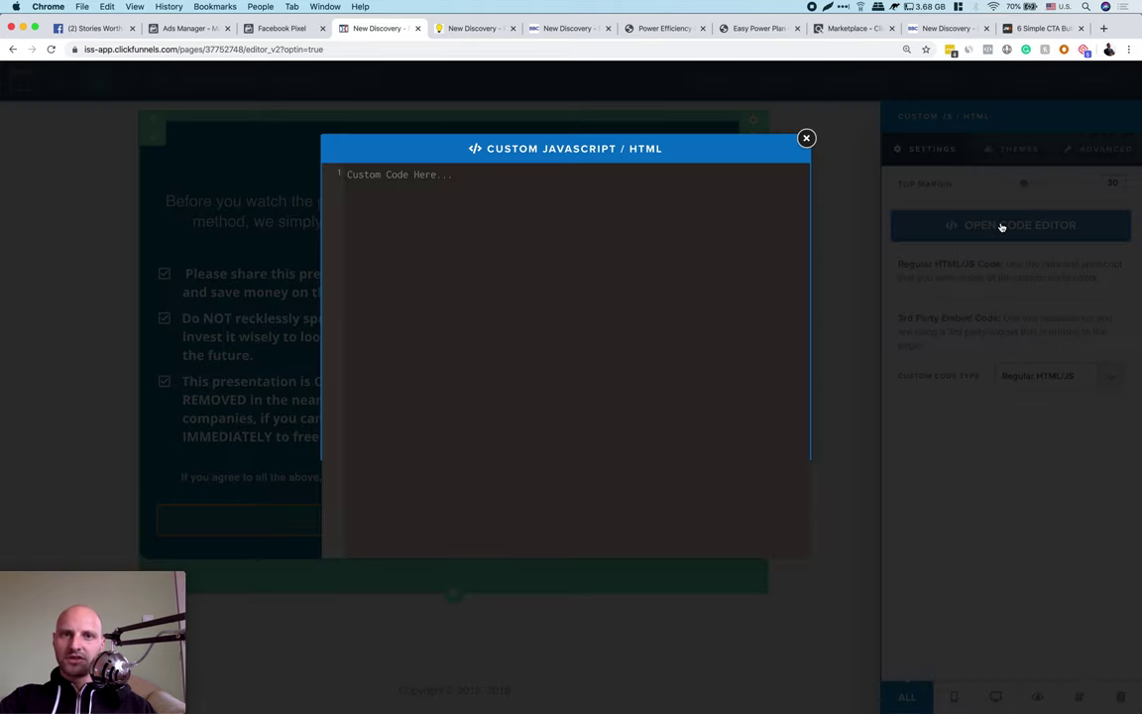
pyautogui.rightClick(394, 186)
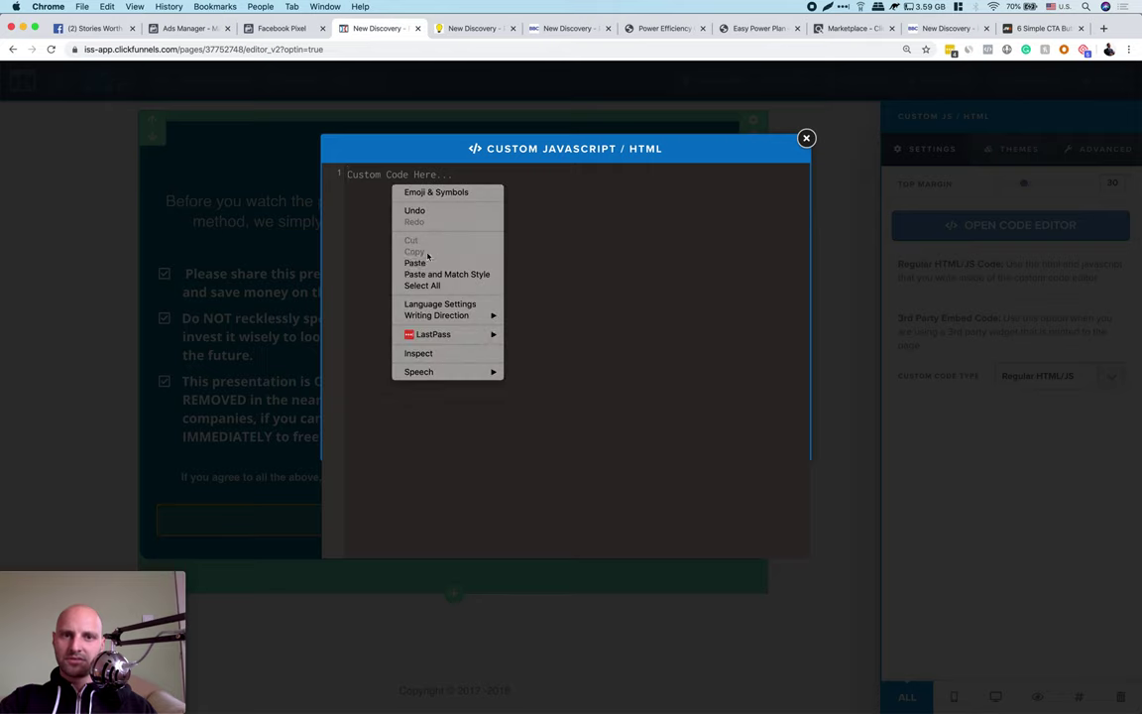
pyautogui.click(417, 262)
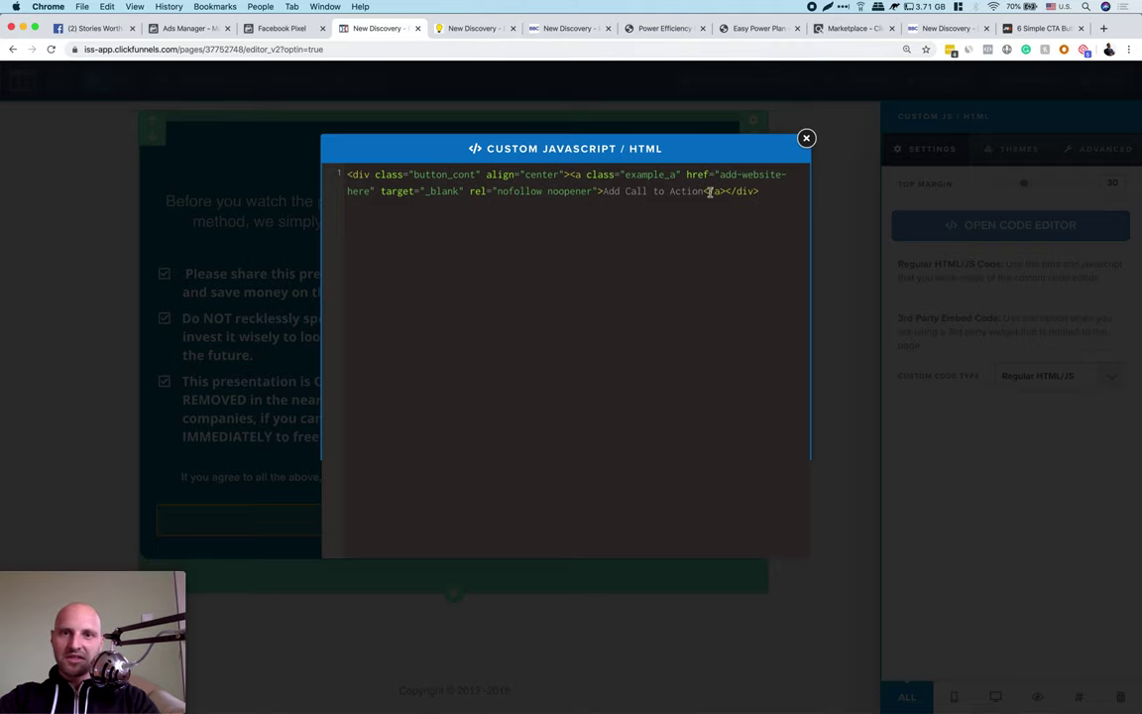
pyautogui.moveTo(759, 192); pyautogui.dragTo(338, 168)
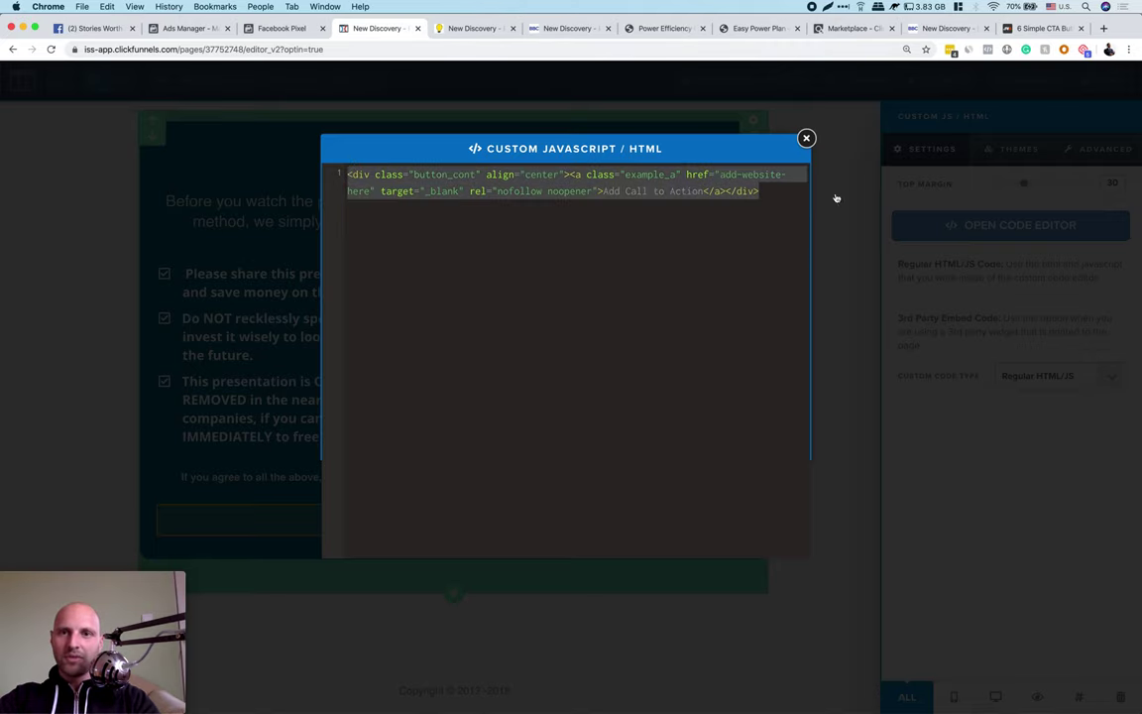
pyautogui.click(870, 191)
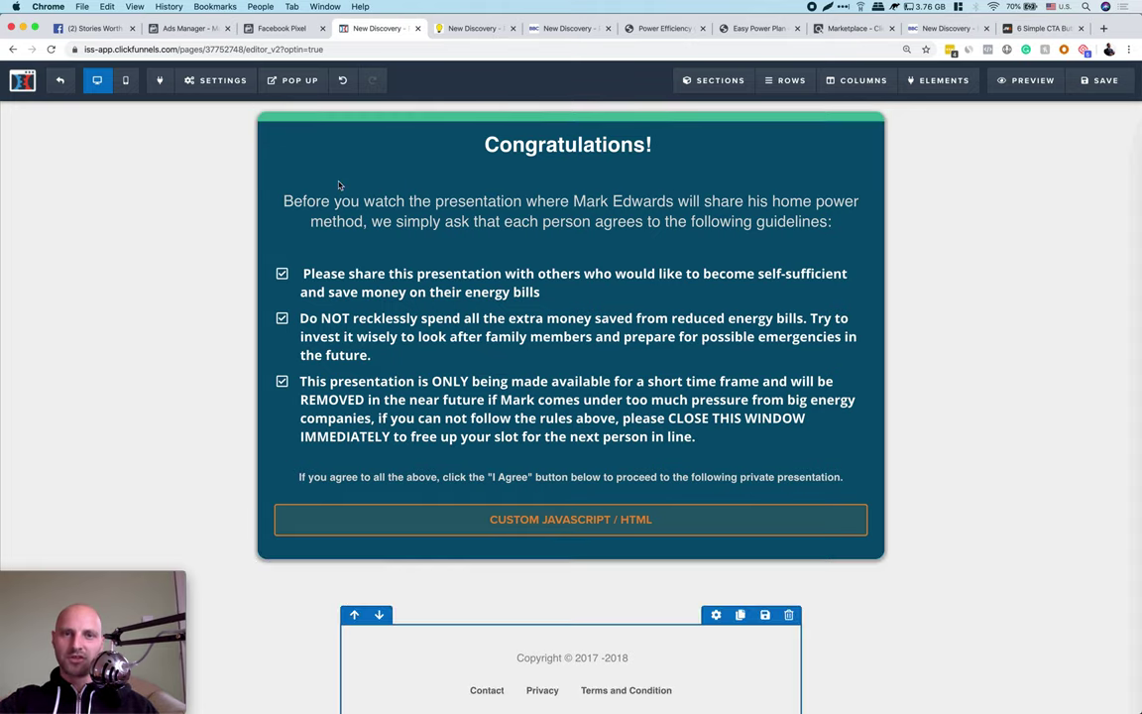
# - Reload the Bridge Page preview and inspect the "Add Call to Action" link below the agreement text
pyautogui.click(472, 28)
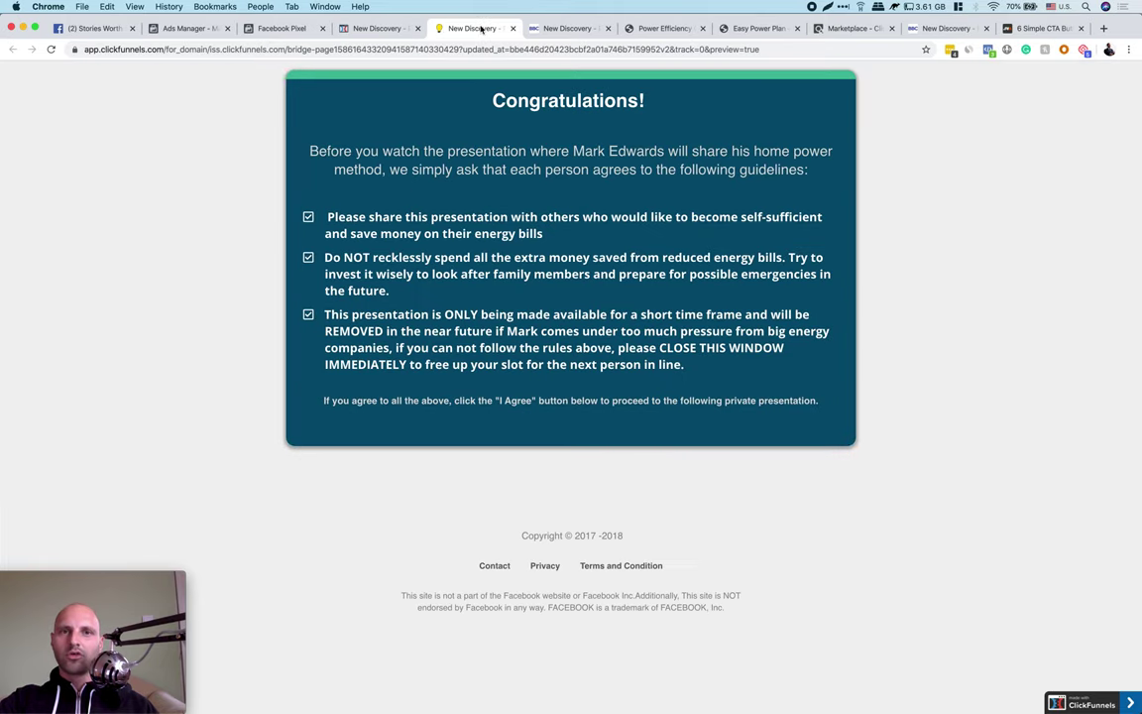
pyautogui.click(50, 50)
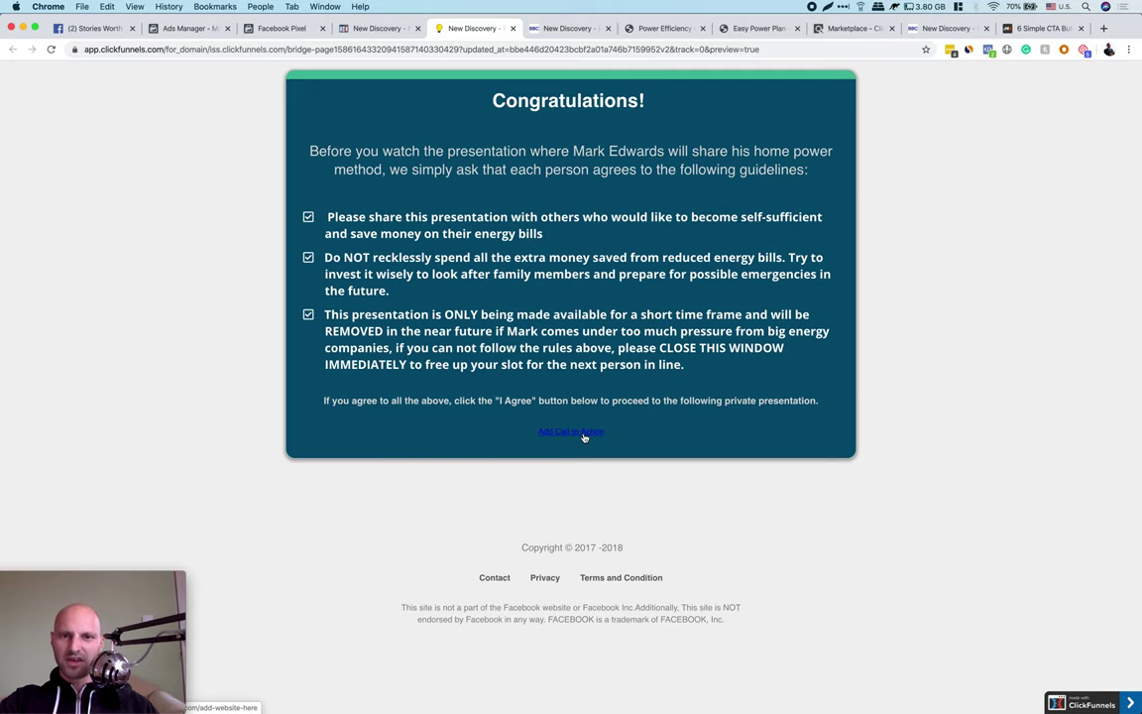
pyautogui.scroll(5, 584, 436)
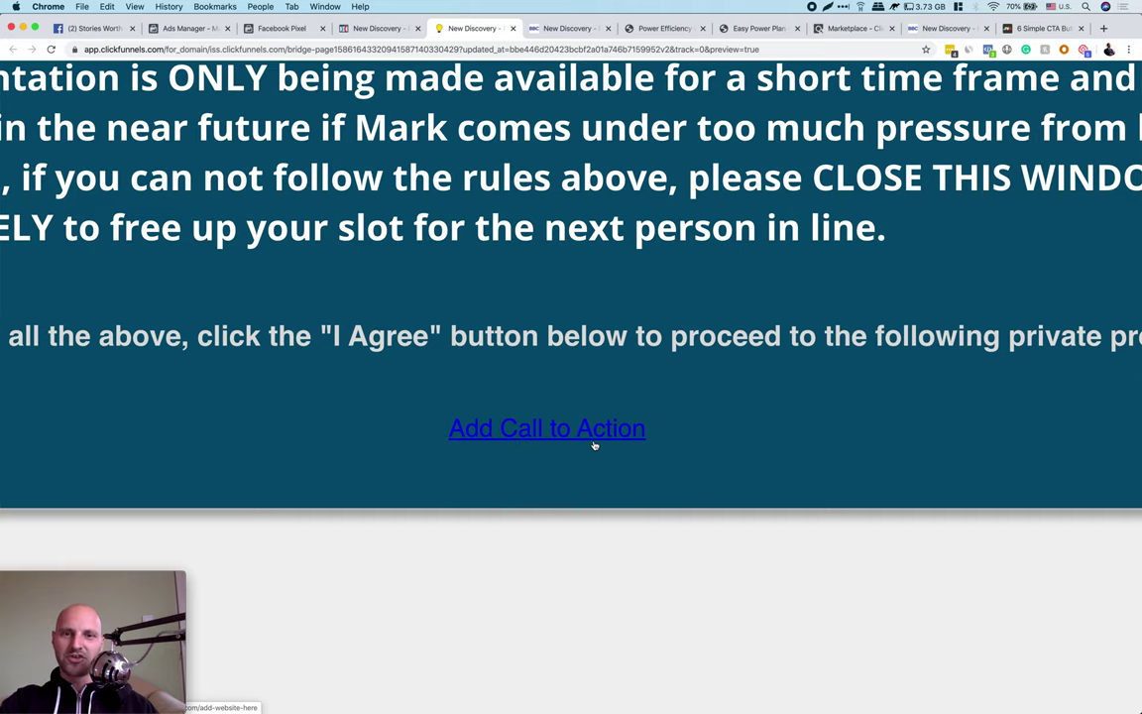
pyautogui.scroll(-5, 594, 445)
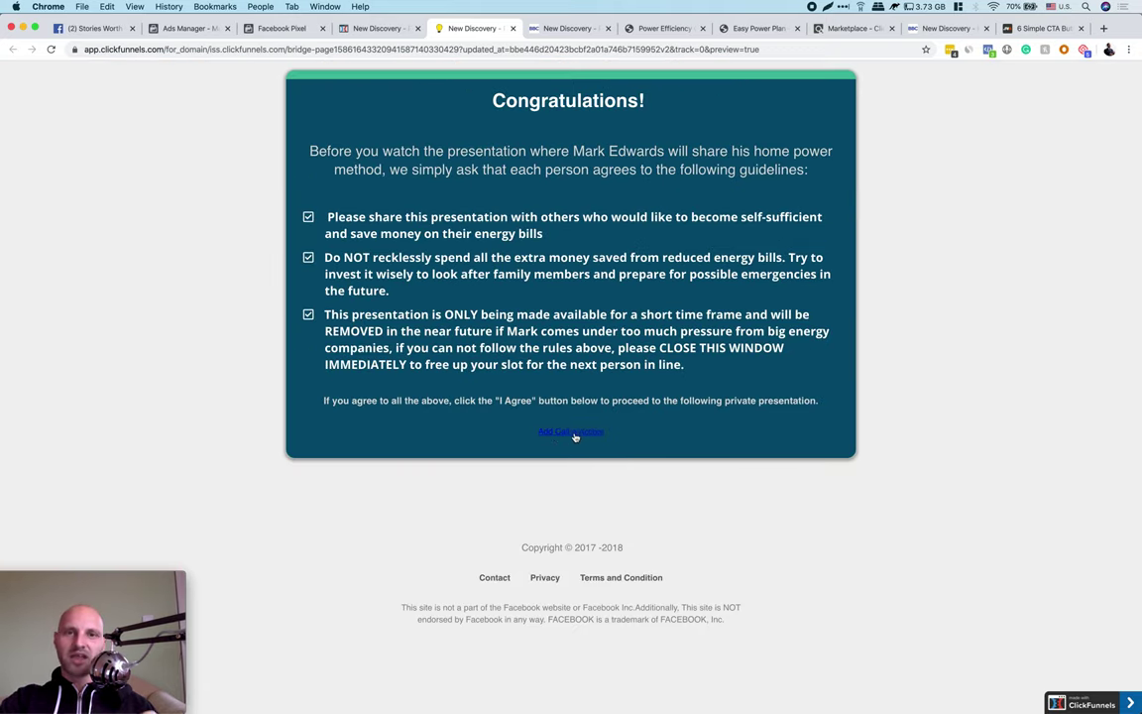
# - Try to copy the Button A CSS code from the button styles article
pyautogui.click(1043, 29)
pyautogui.click(386, 279)
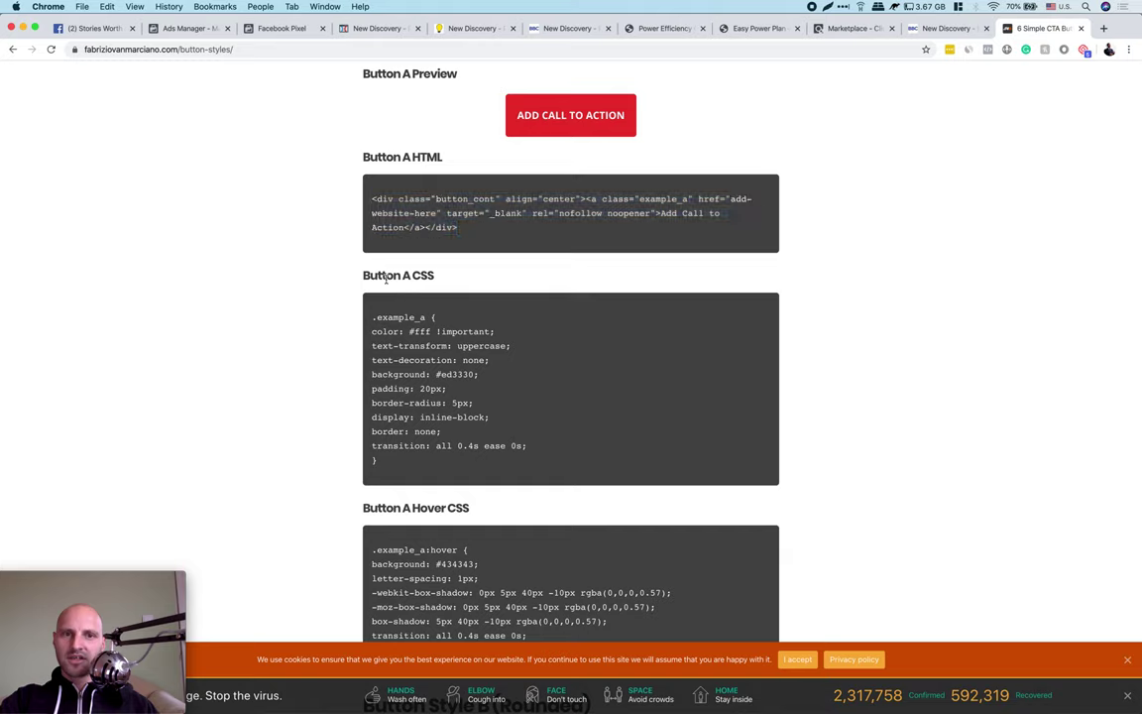
pyautogui.moveTo(408, 462); pyautogui.dragTo(395, 360)
pyautogui.rightClick(376, 317)
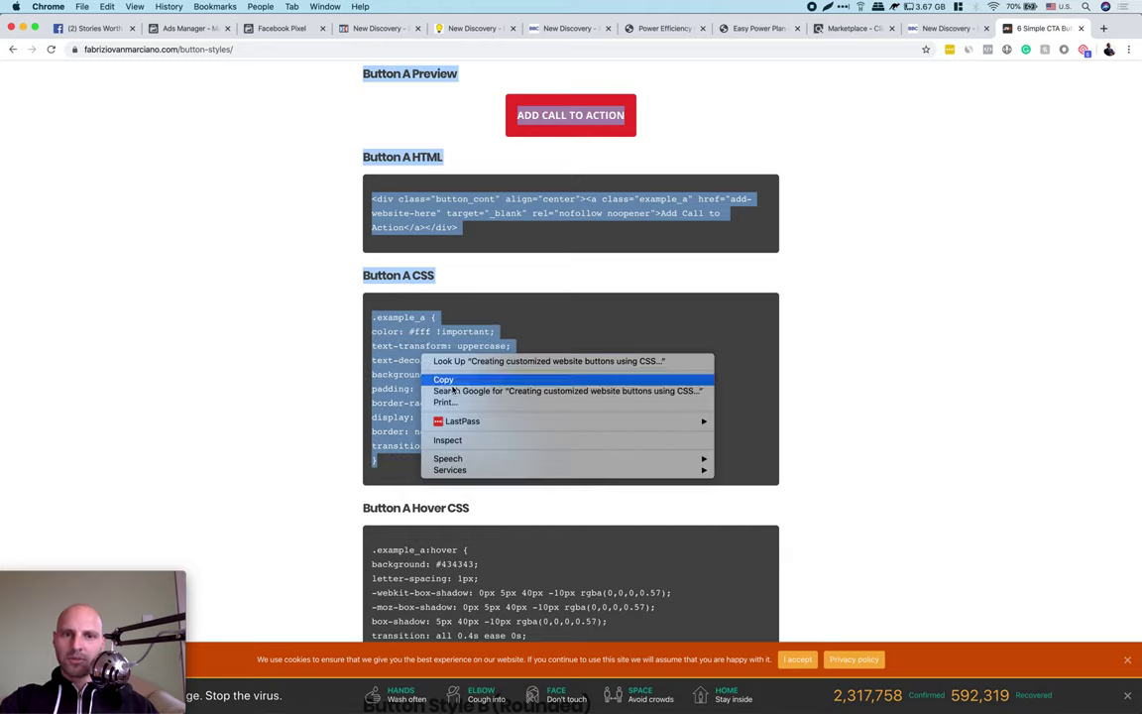
pyautogui.click(409, 347)
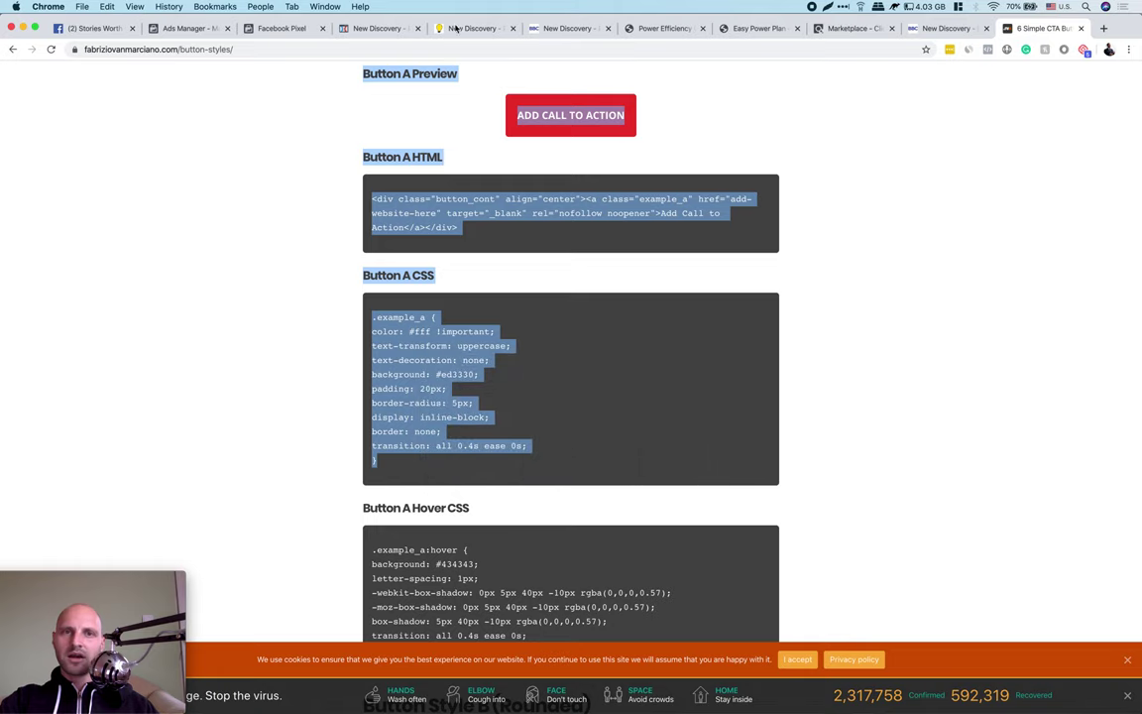
# - Reopen the Bridge Page's Custom JavaScript / HTML code editor and add three new lines after the button HTML
pyautogui.click(381, 29)
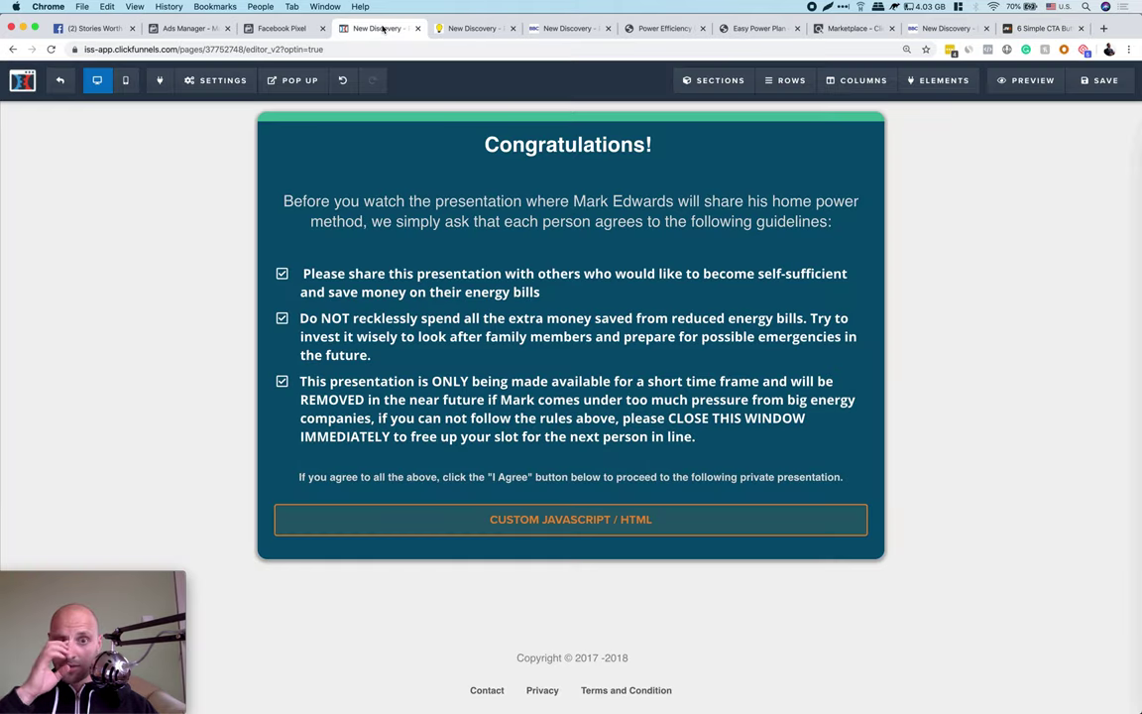
pyautogui.click(543, 522)
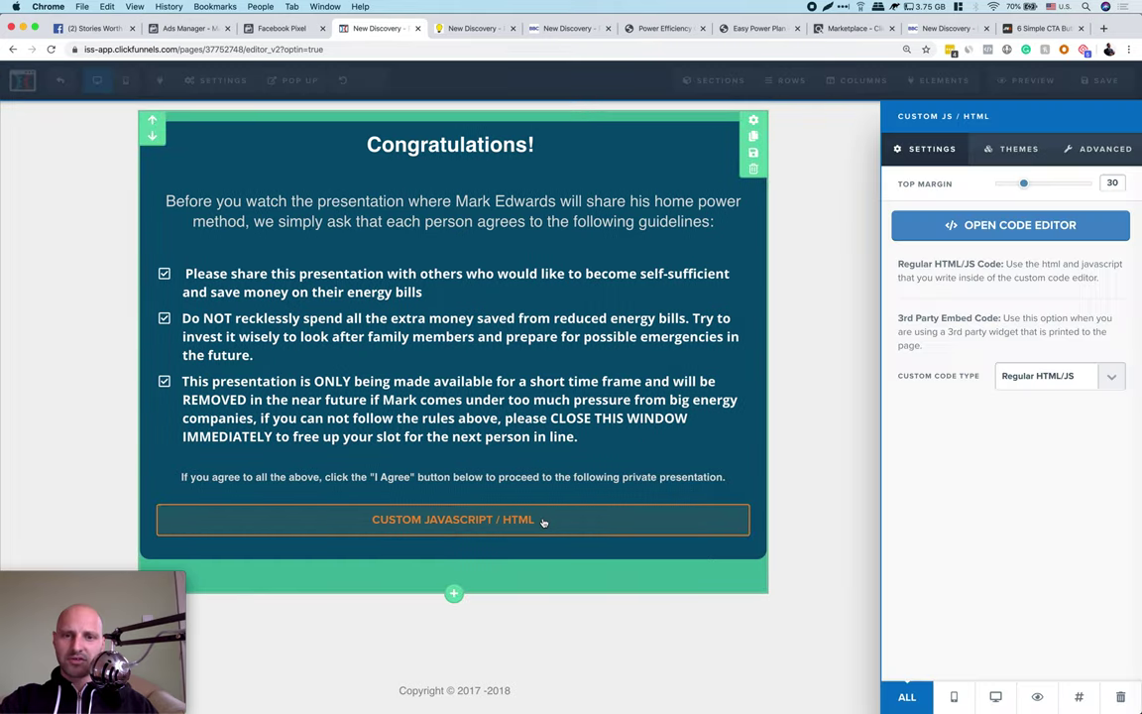
pyautogui.click(1023, 223)
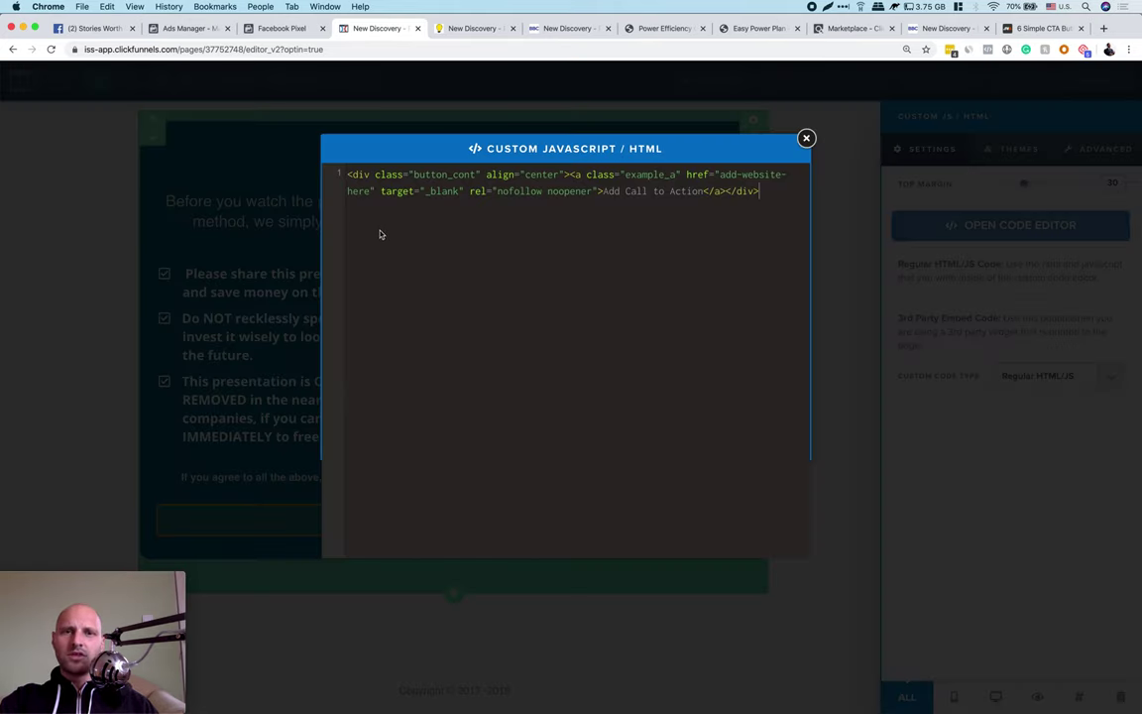
pyautogui.press('Return')
pyautogui.press('Return')
pyautogui.press('Return')
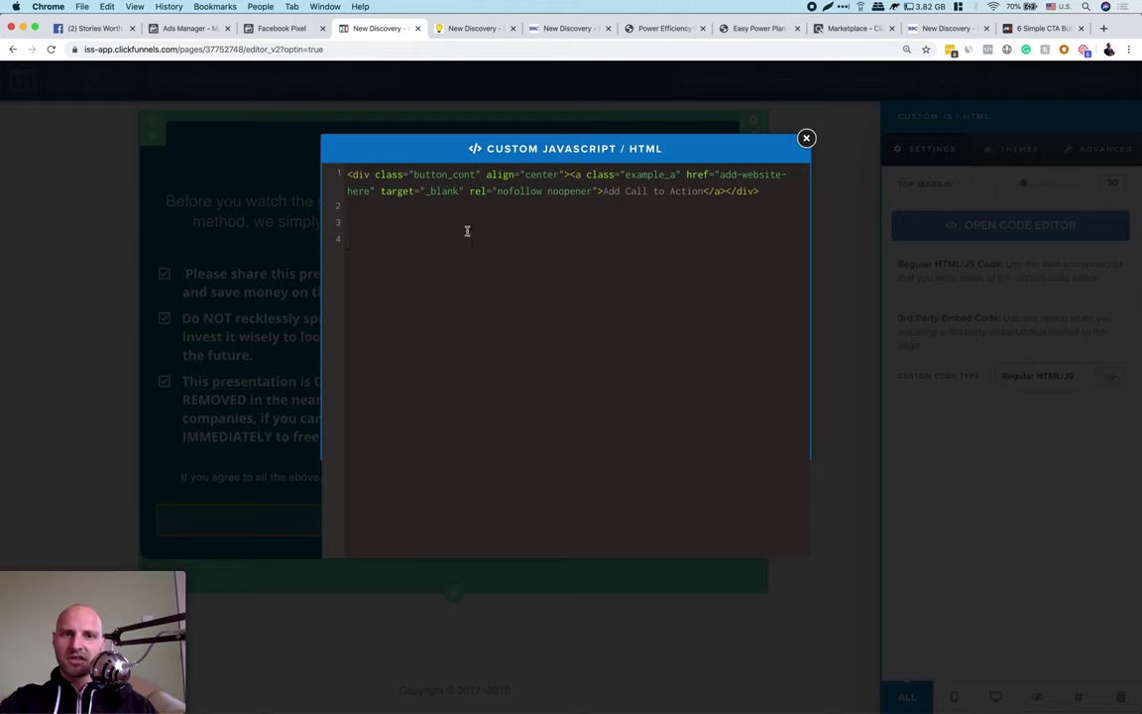
# - Try to paste the copied CSS below the button HTML, check the pasted text, and undo the paste
pyautogui.rightClick(356, 247)
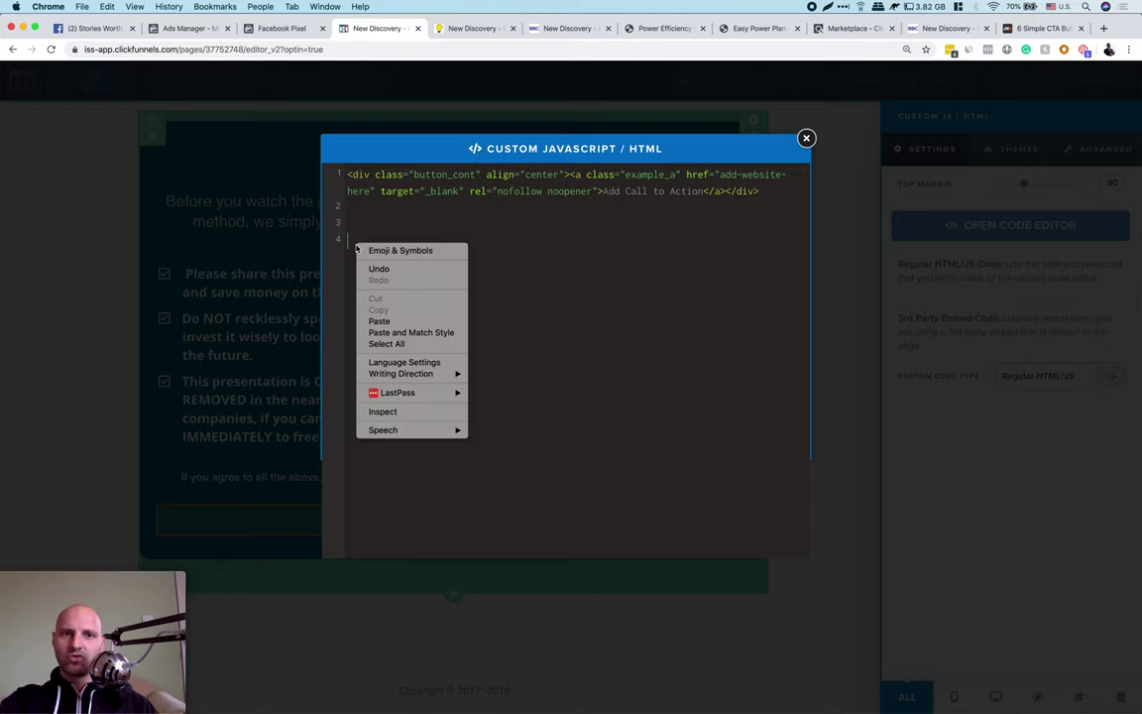
pyautogui.click(381, 320)
pyautogui.scroll(10, 501, 311)
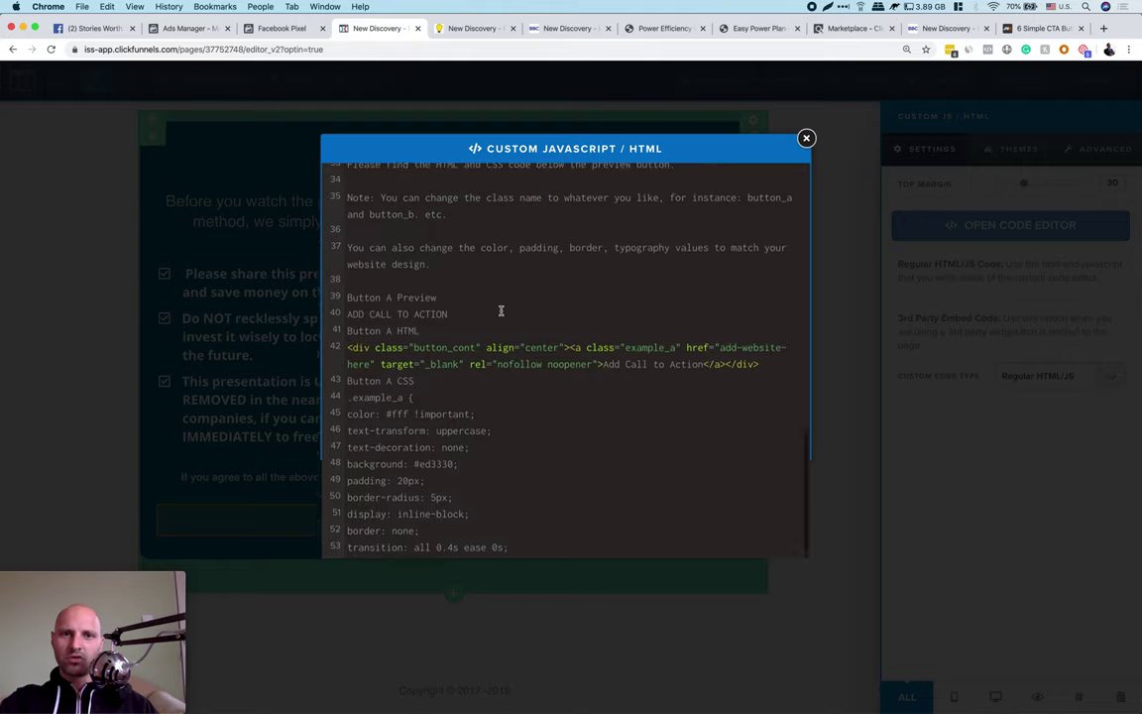
pyautogui.scroll(1, 501, 311)
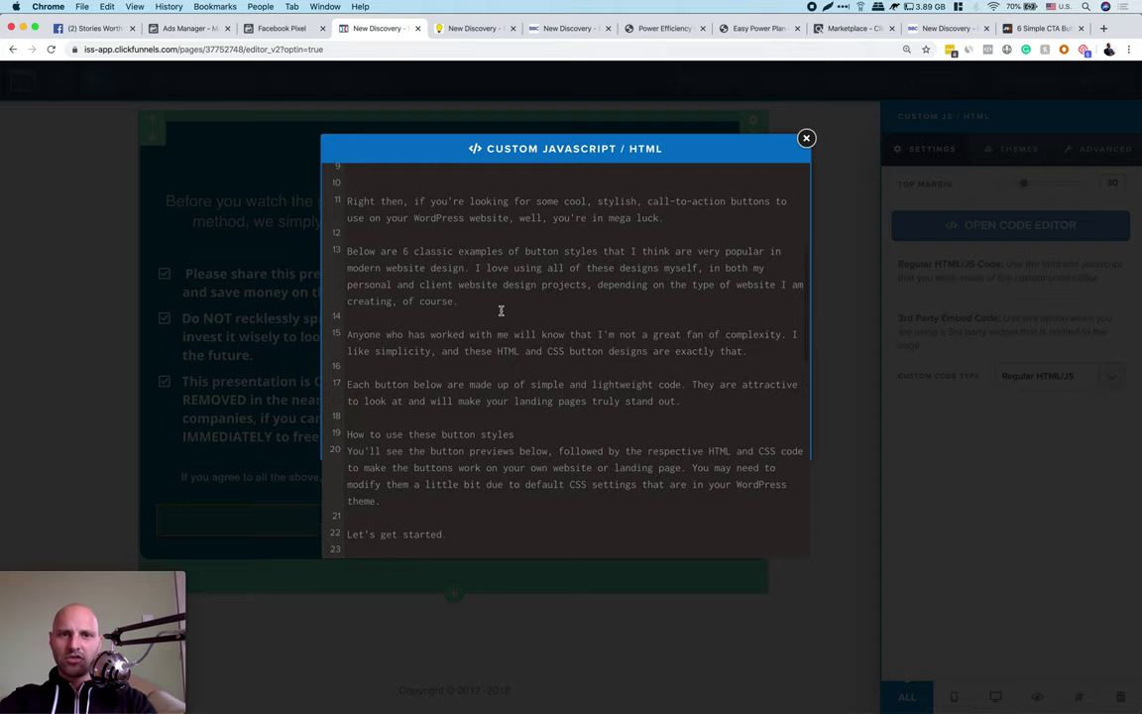
pyautogui.press('super+z')
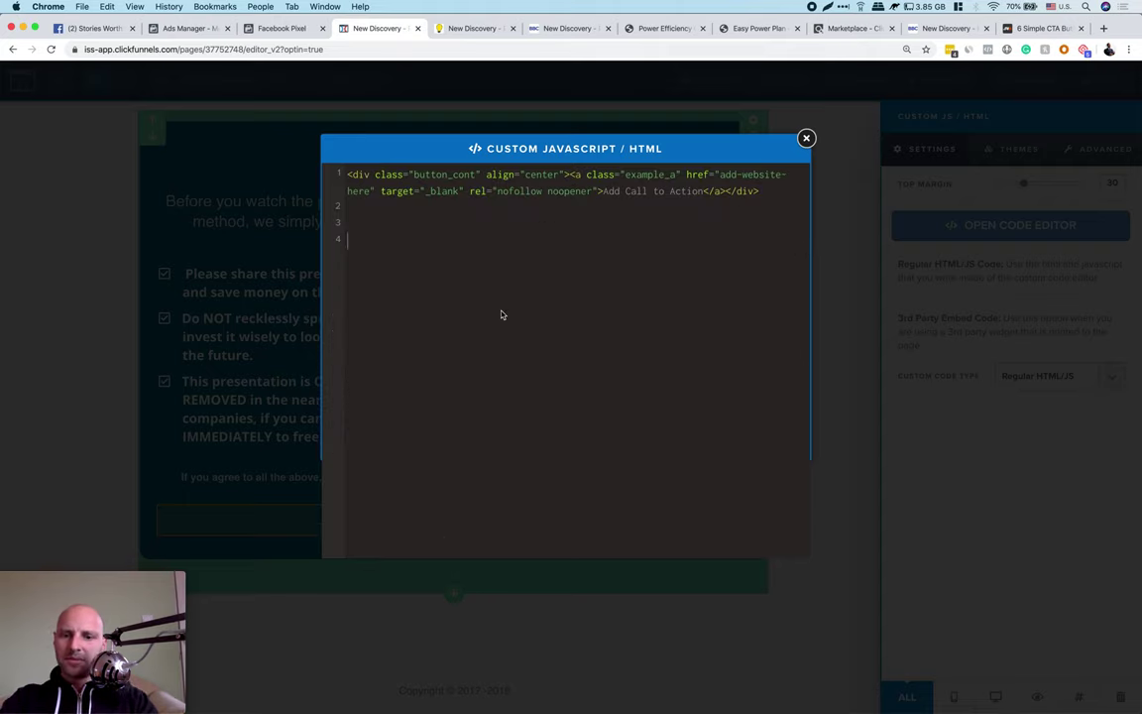
# - Add an opening <style> and a closing </style> tag below the button HTML, with empty lines between them
pyautogui.write('<')
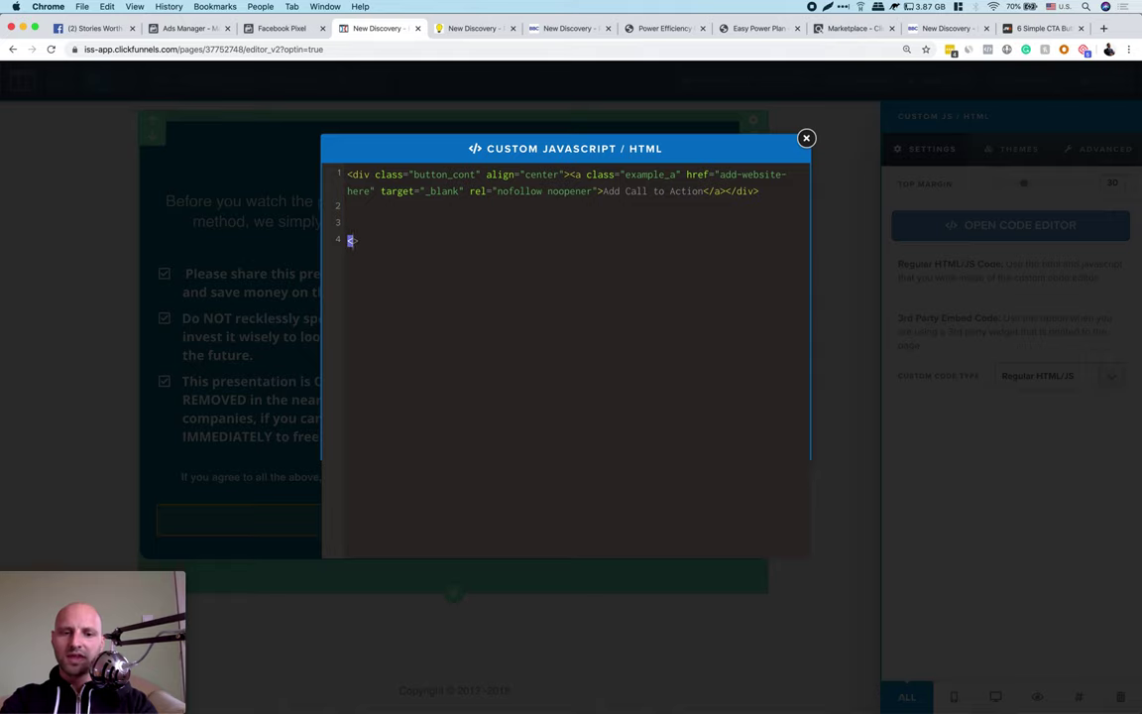
pyautogui.write('style></')
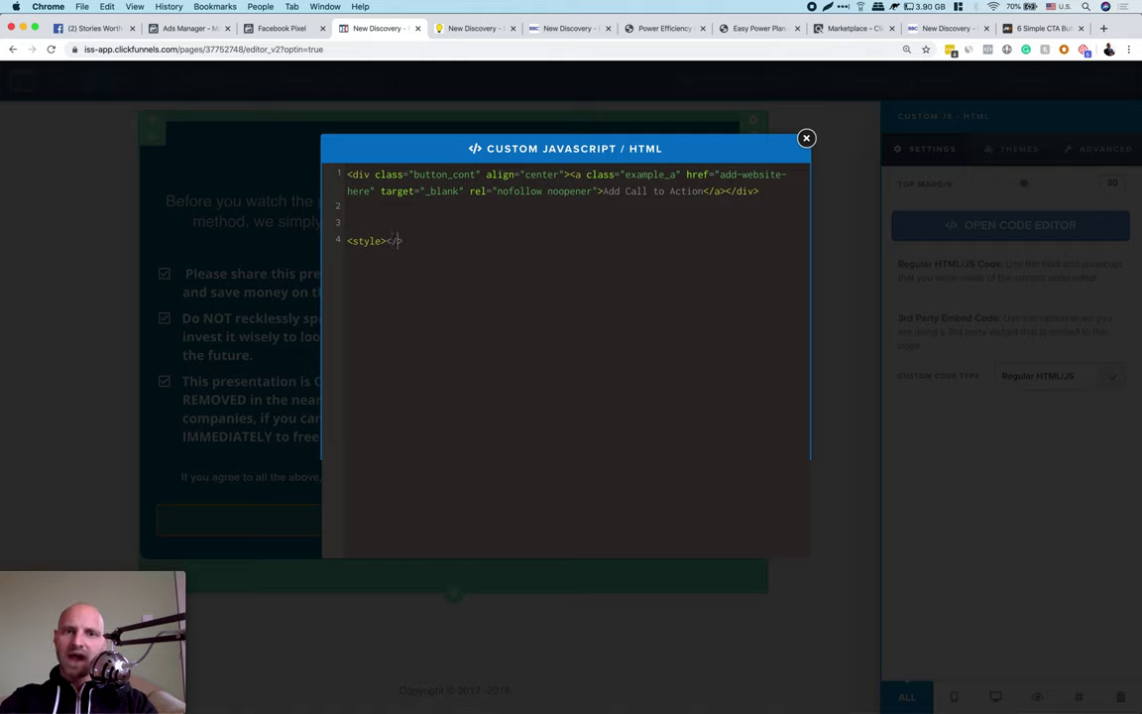
pyautogui.write('yle>')
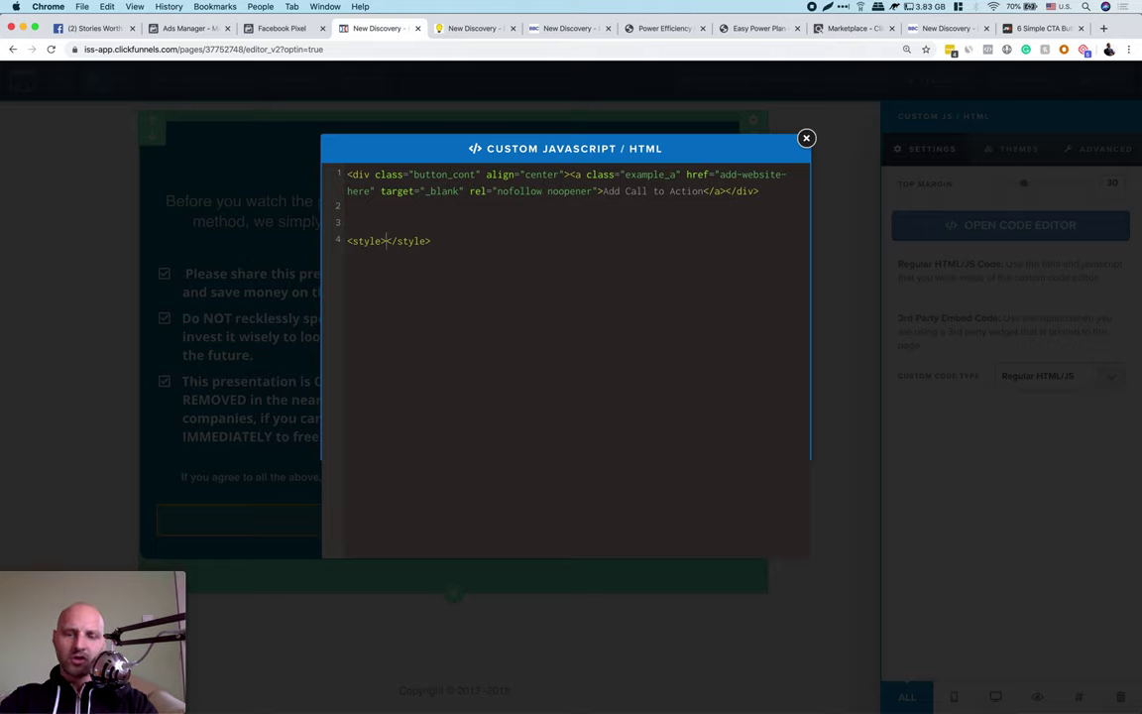
pyautogui.press('Return')
pyautogui.press('Return')
pyautogui.press('Return')
pyautogui.press('Return')
pyautogui.press('Return')
pyautogui.press('Return')
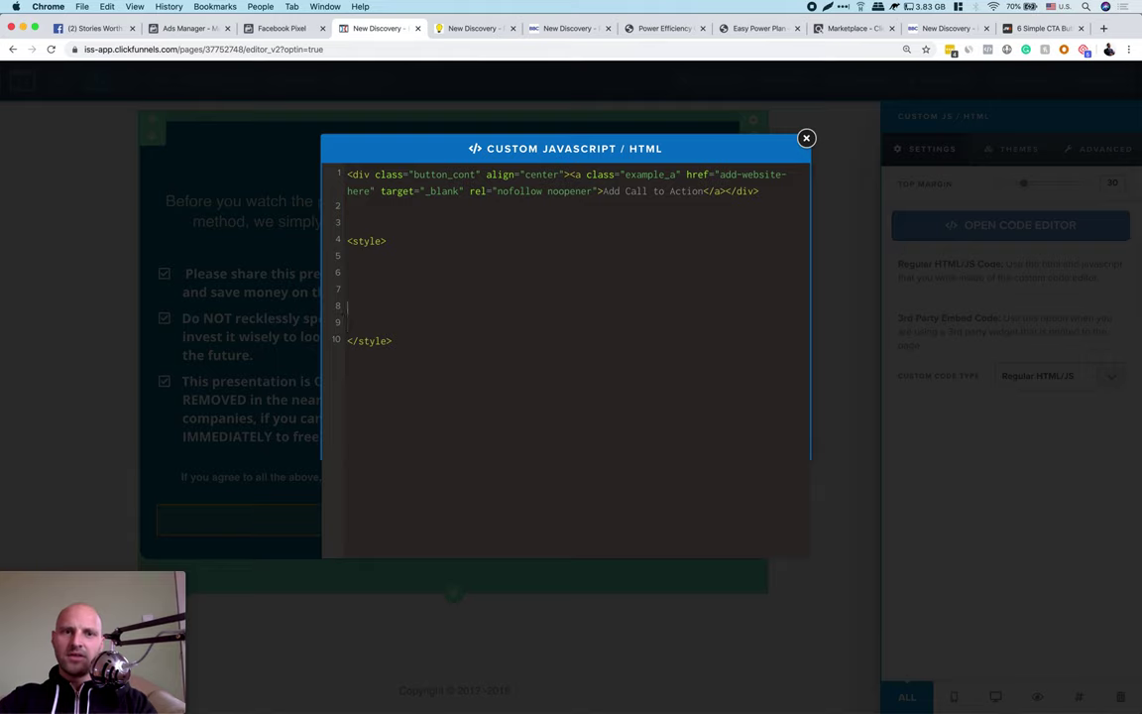
# - Try to paste the copied text between the style tags, review it, and undo the paste
pyautogui.rightClick(358, 275)
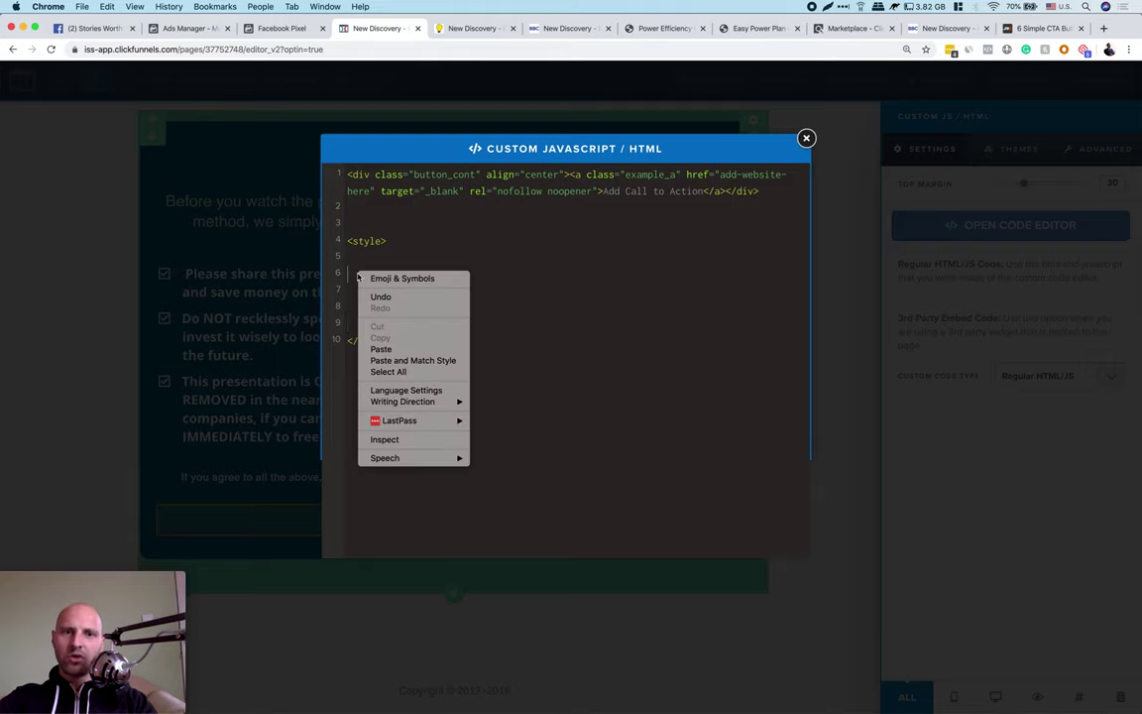
pyautogui.click(381, 349)
pyautogui.scroll(2, 436, 342)
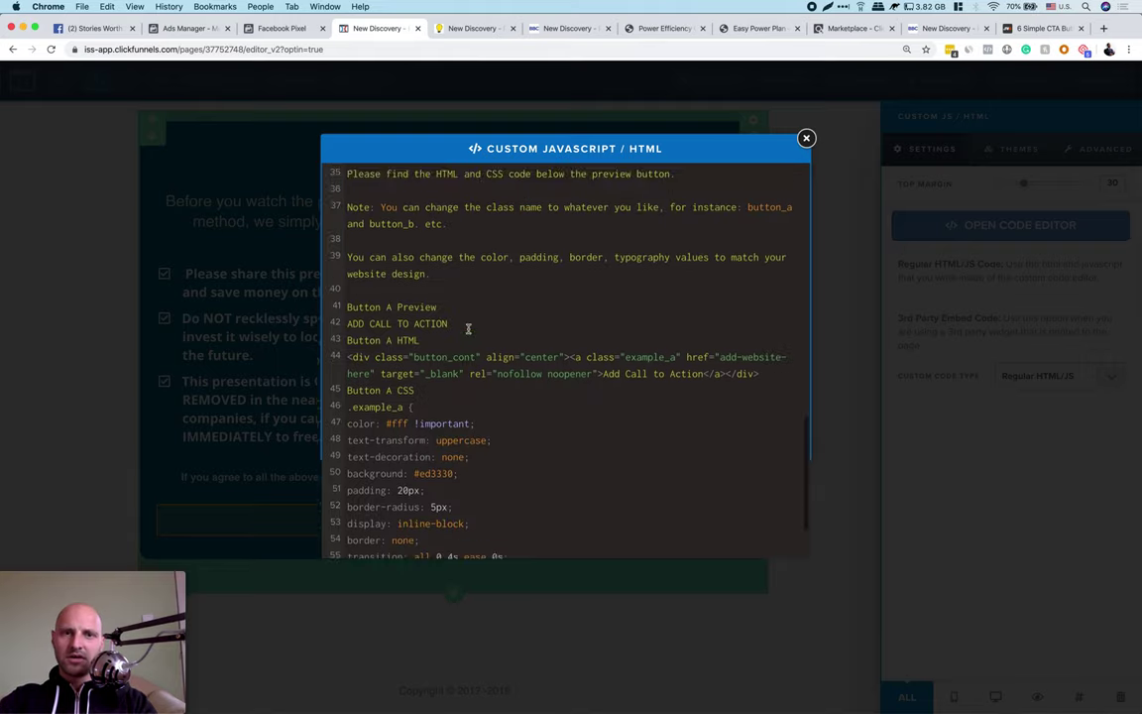
pyautogui.scroll(3, 468, 328)
pyautogui.press('super+z')
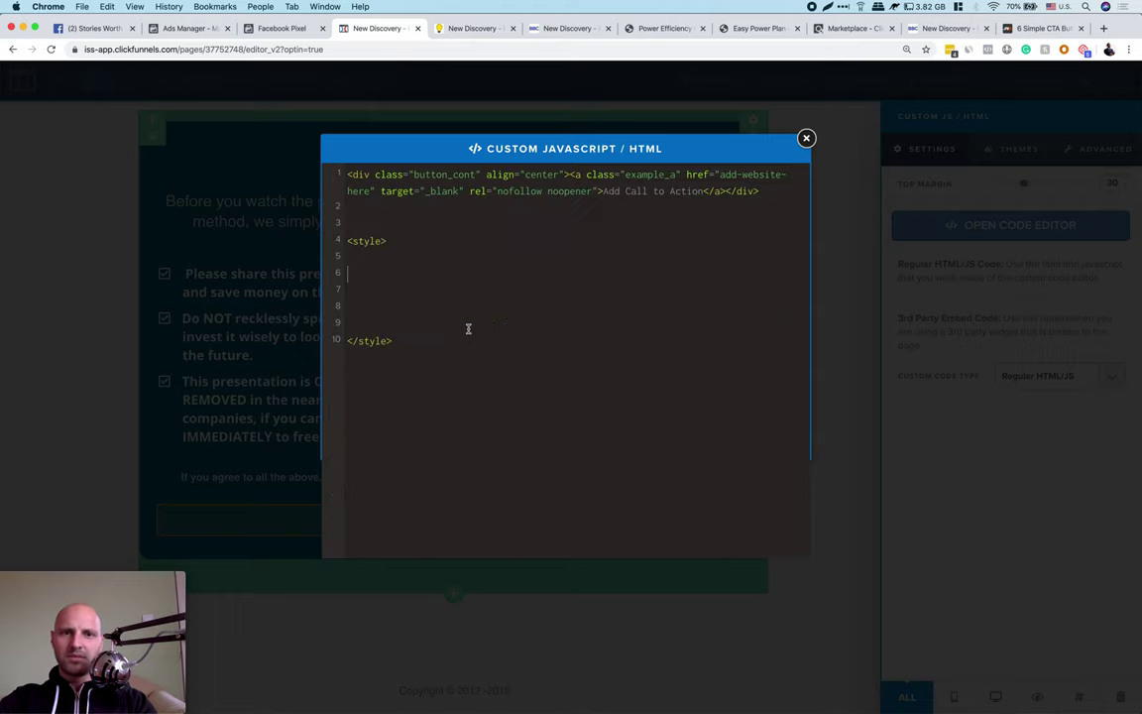
# - Copy only the Button A CSS rule, from .example_a to its closing brace, on the button styles page
pyautogui.click(1044, 31)
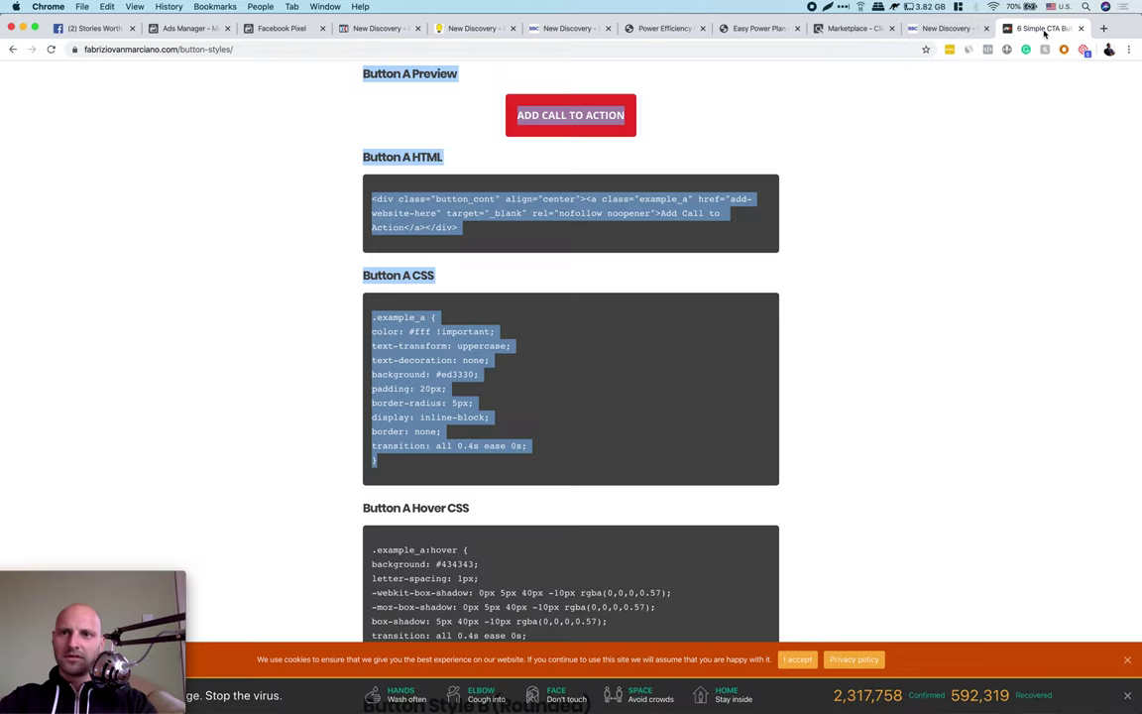
pyautogui.click(406, 132)
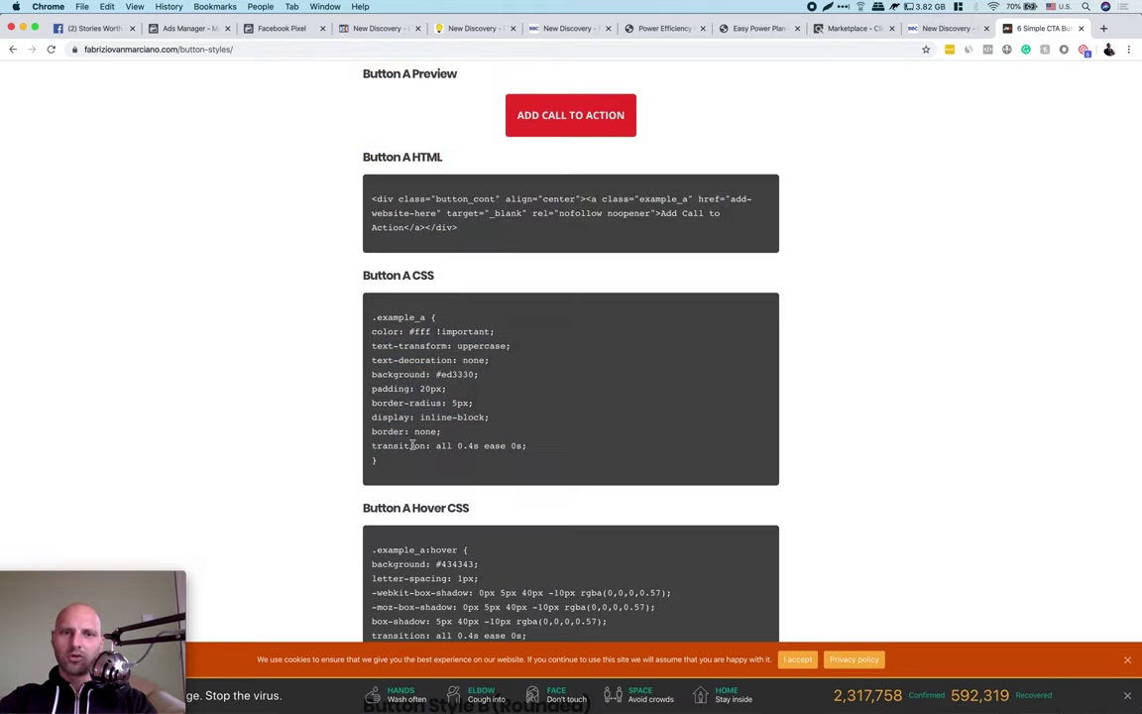
pyautogui.moveTo(386, 462); pyautogui.dragTo(375, 320)
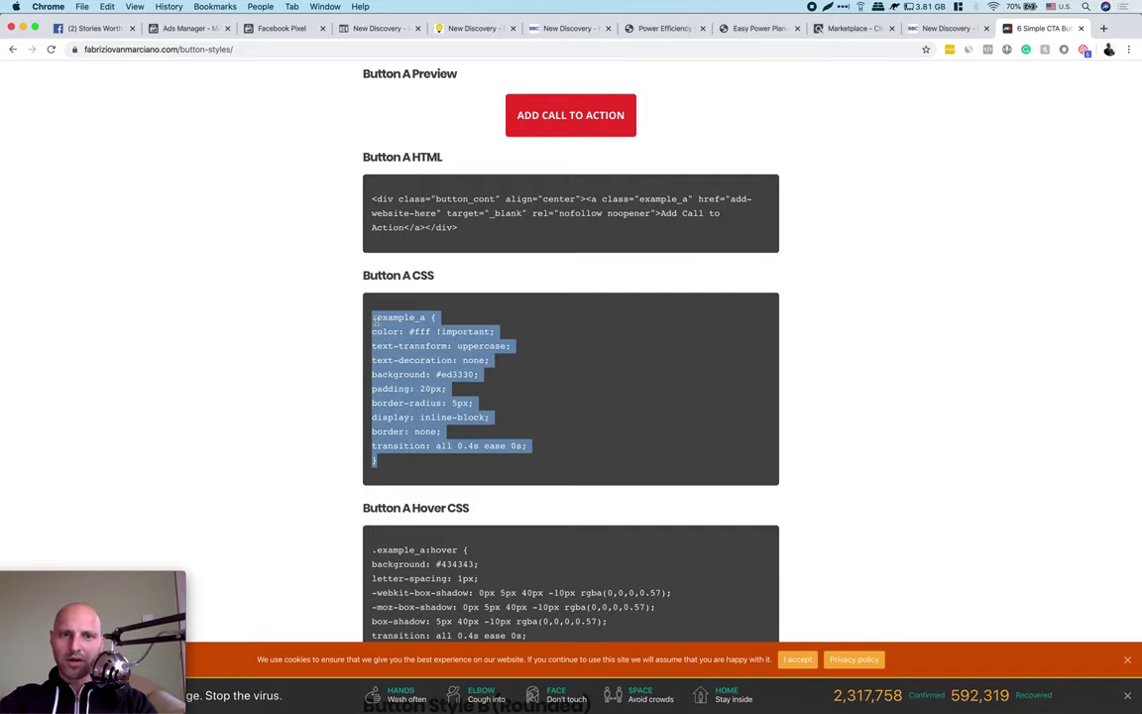
pyautogui.rightClick(414, 334)
pyautogui.click(436, 352)
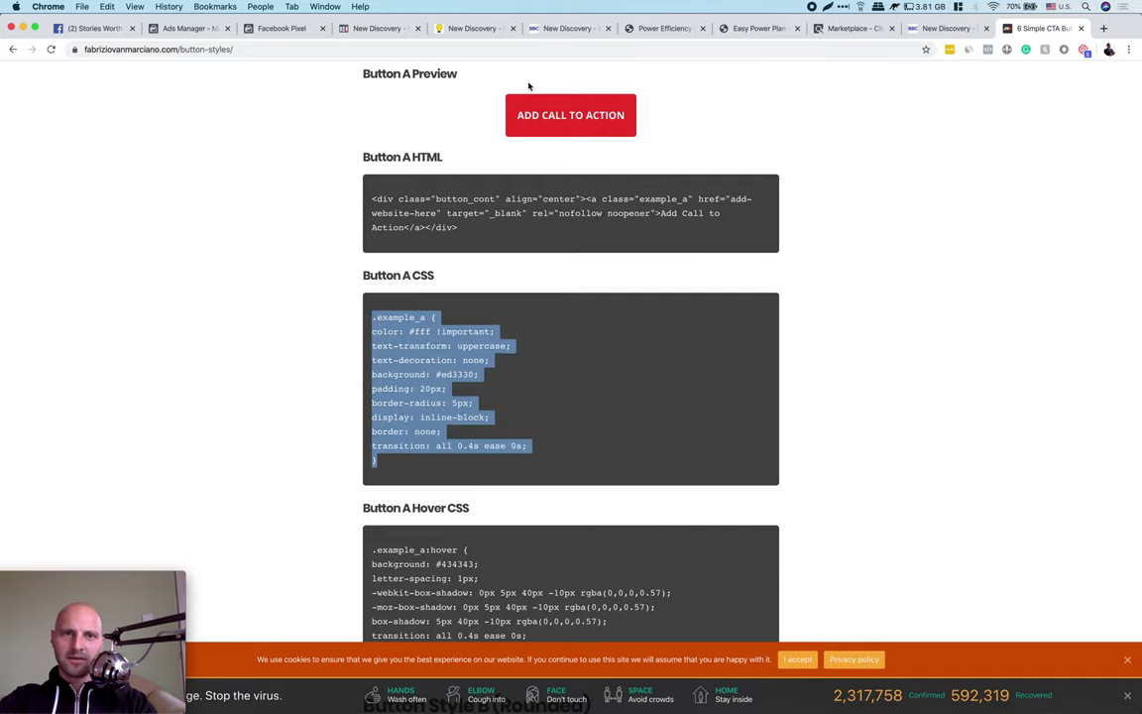
# - Paste the copied Button A CSS between the style tags in the Bridge Page's custom code
pyautogui.click(372, 27)
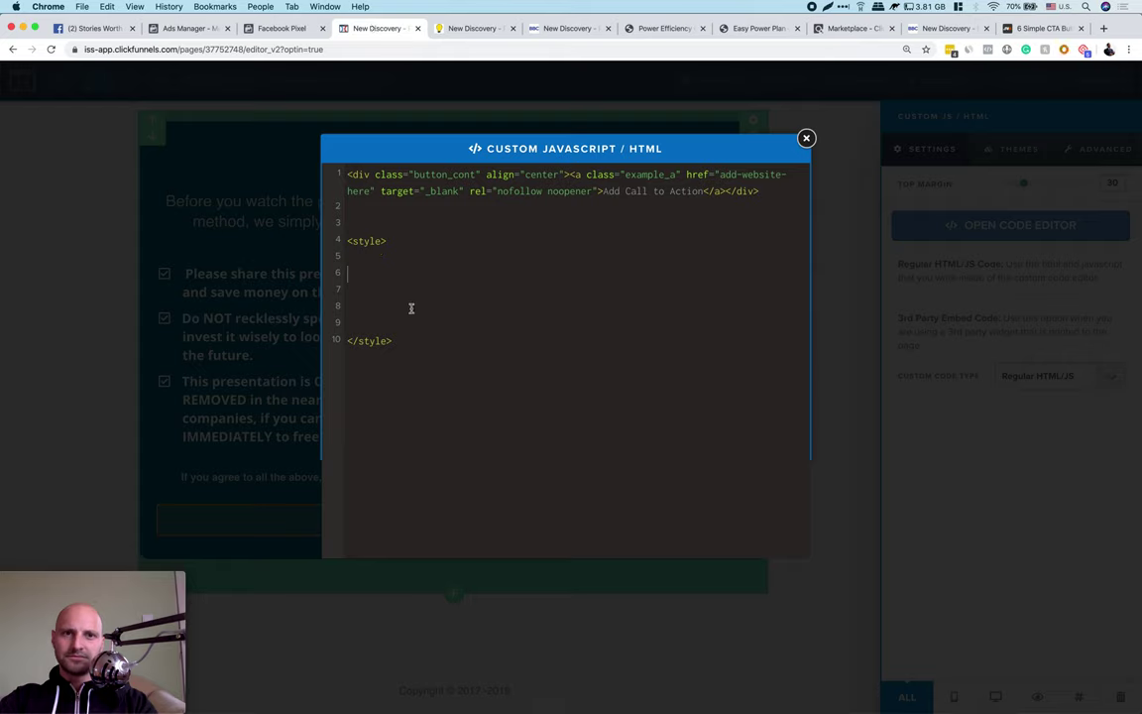
pyautogui.click(349, 272)
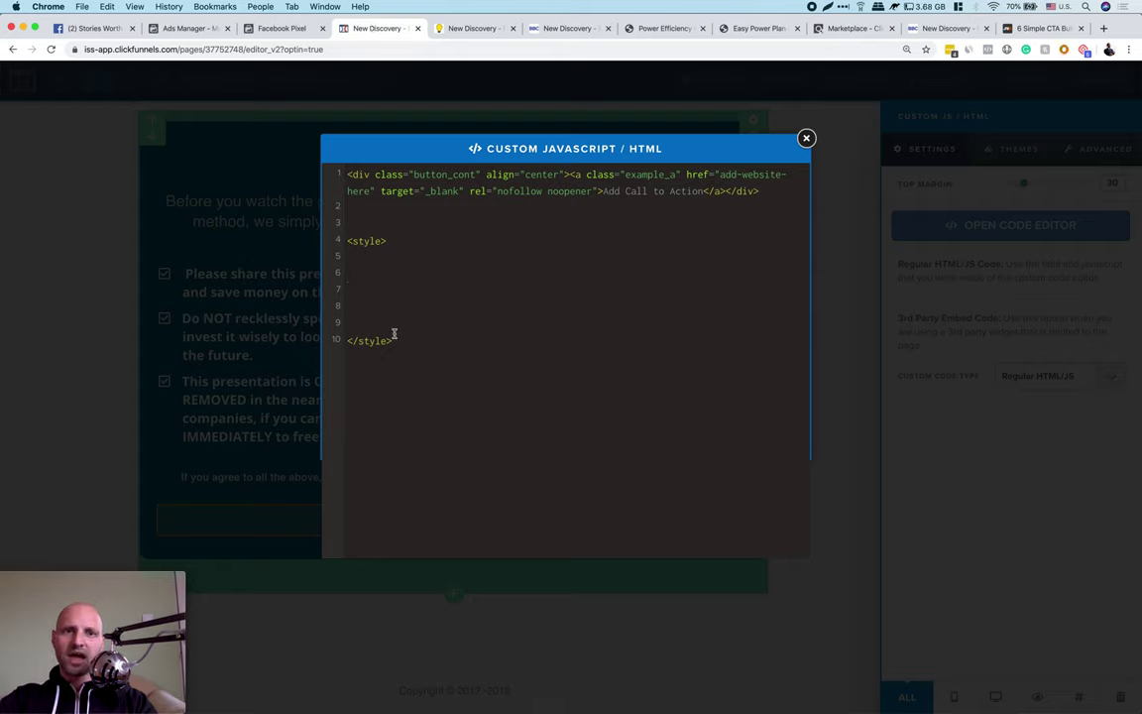
pyautogui.click(358, 282)
pyautogui.rightClick(358, 282)
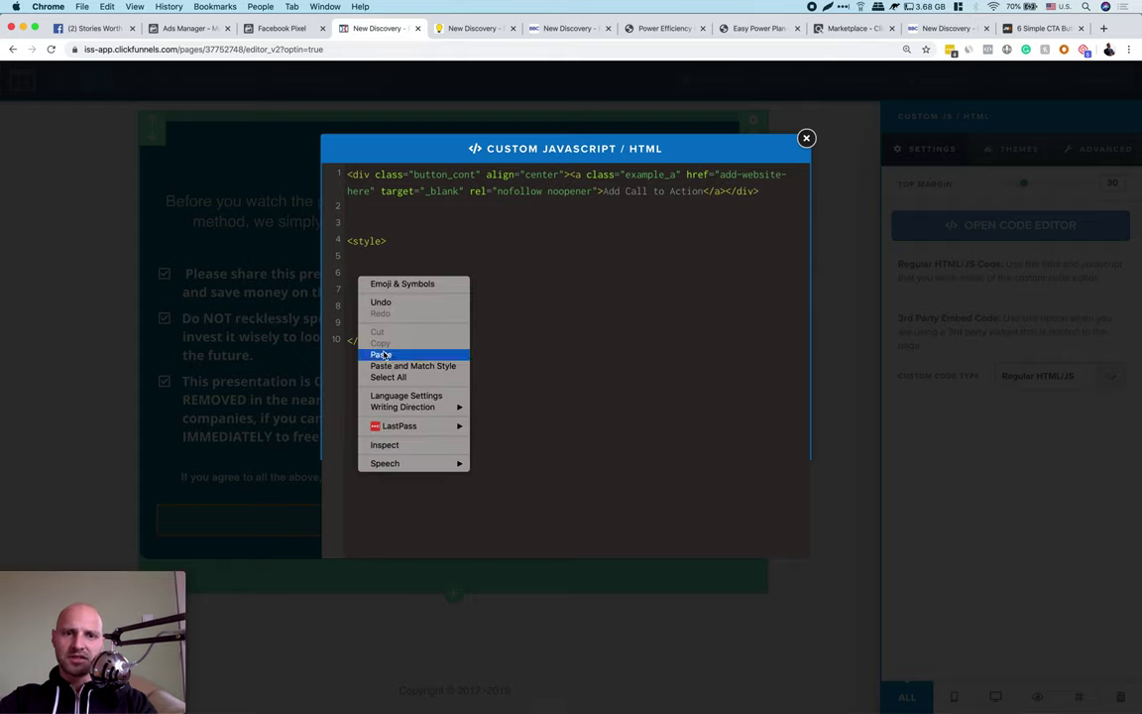
pyautogui.click(382, 352)
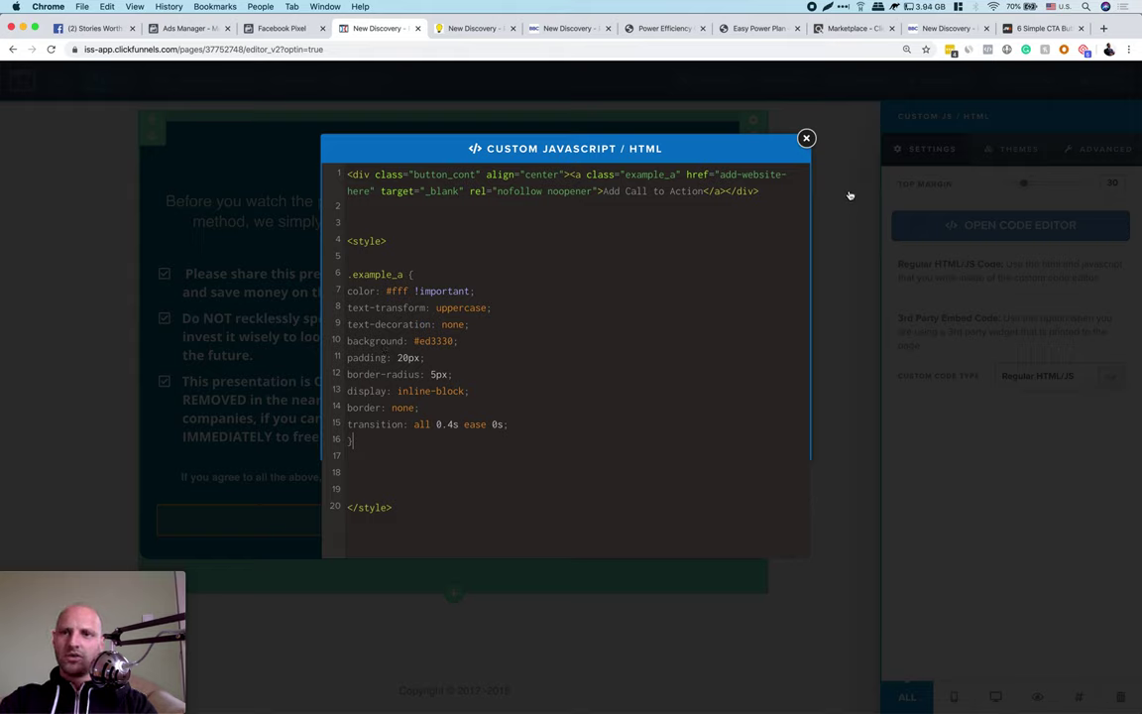
# - Copy the Button A Hover CSS rule (.example_a:hover) from the button styles page
pyautogui.click(1043, 28)
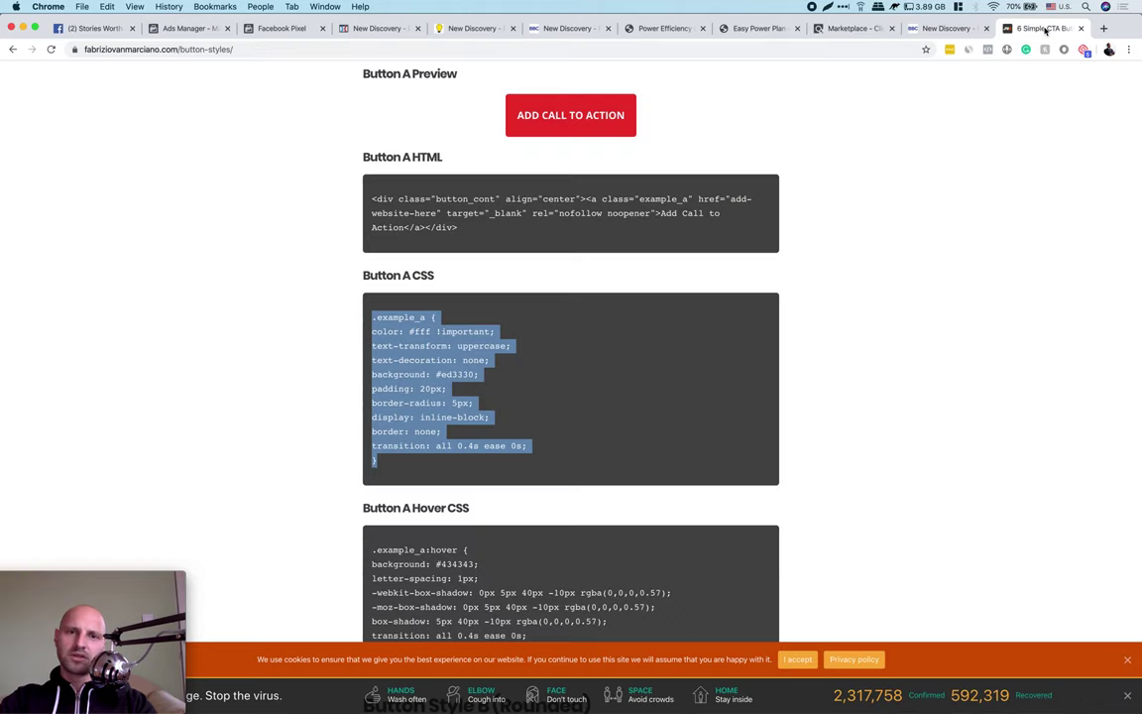
pyautogui.scroll(-3, 617, 452)
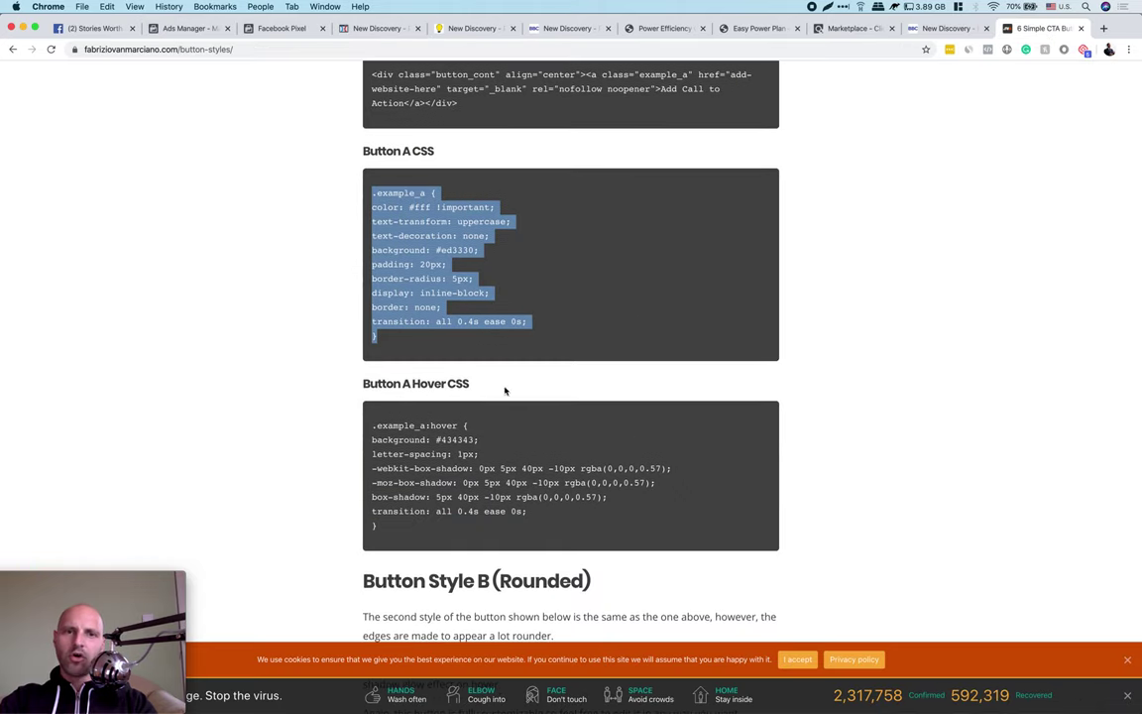
pyautogui.moveTo(412, 533); pyautogui.dragTo(388, 429)
pyautogui.rightClick(388, 429)
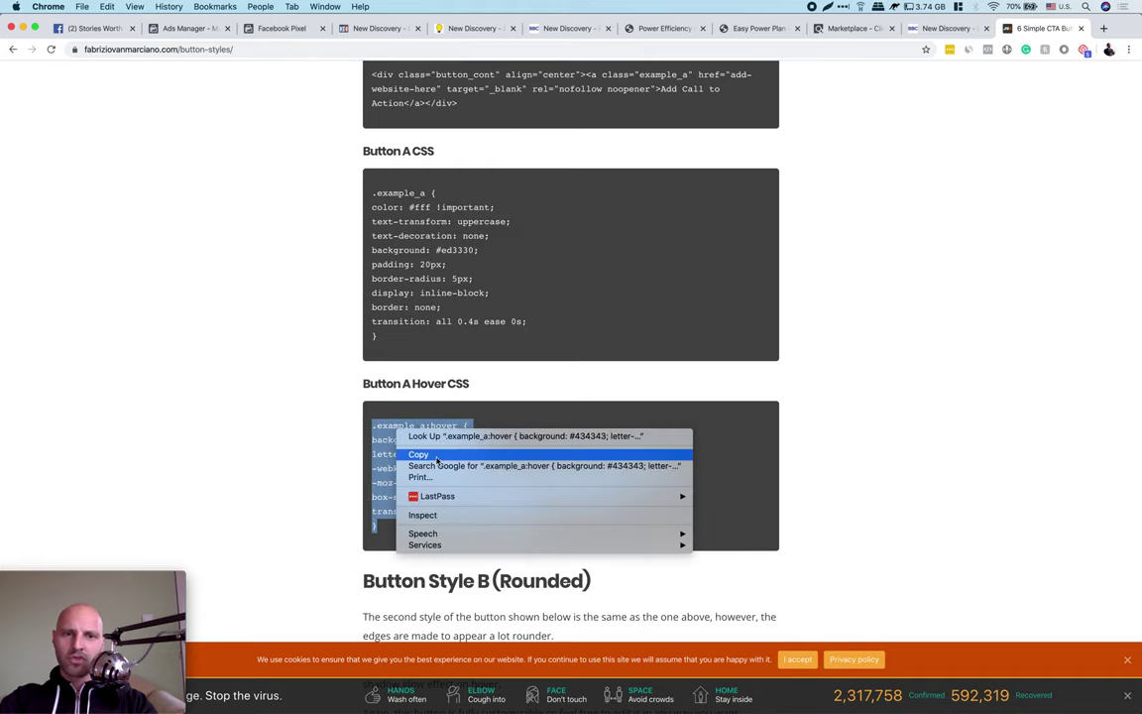
pyautogui.click(397, 455)
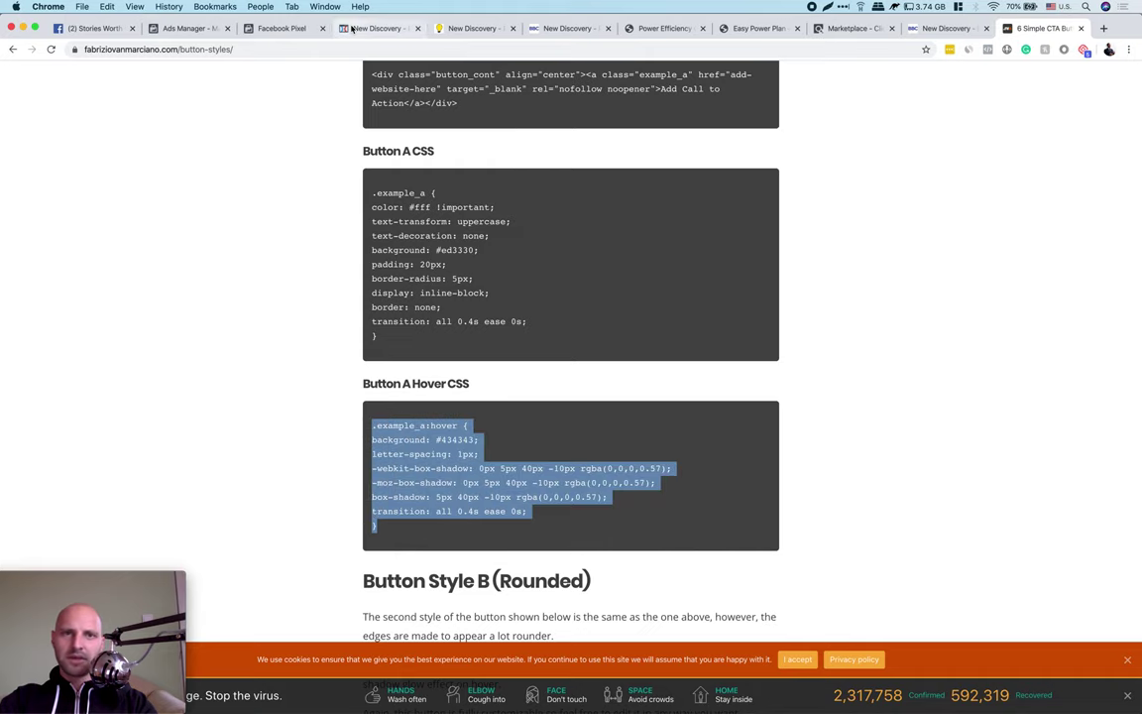
# - Paste the hover CSS below the .example_a rule in the Bridge Page's custom code, with spare empty lines before the closing style tag
pyautogui.press('super+4')
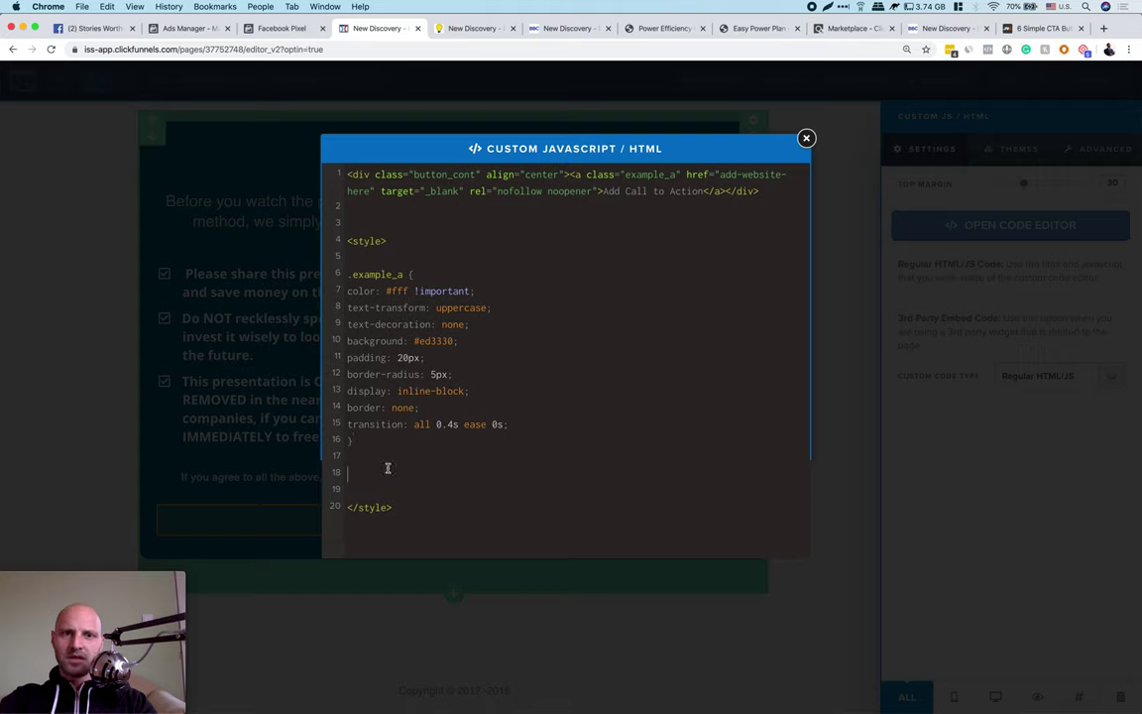
pyautogui.press('Return')
pyautogui.press('Return')
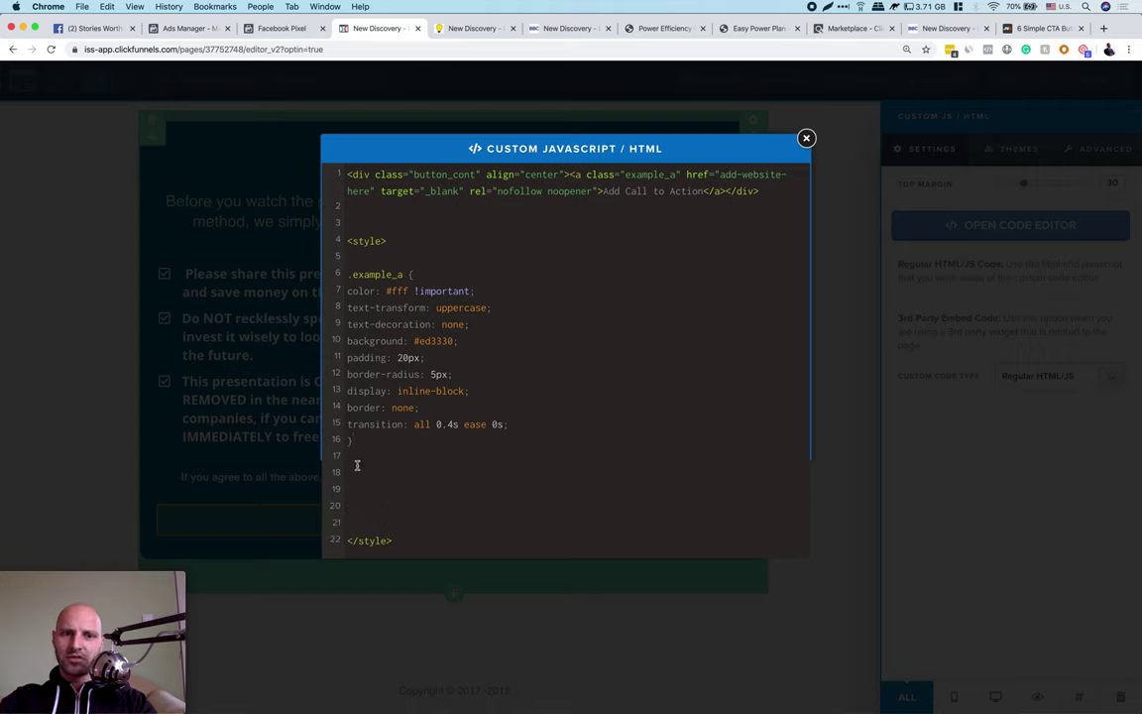
pyautogui.rightClick(358, 464)
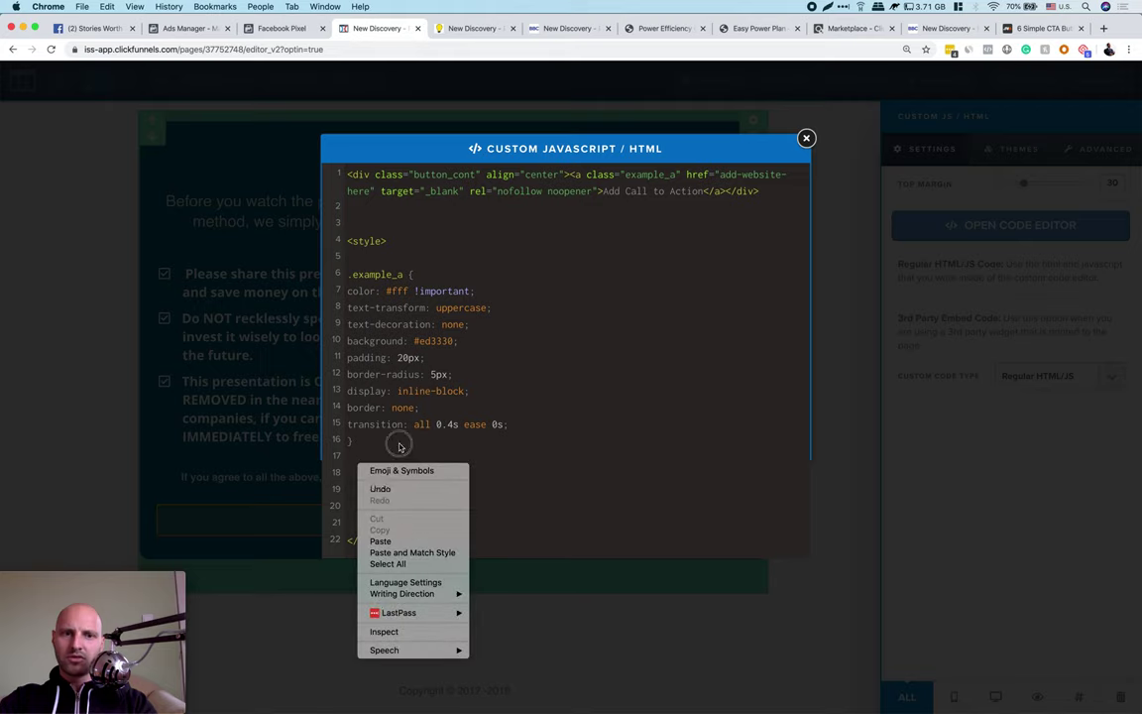
pyautogui.click(355, 475)
pyautogui.rightClick(355, 475)
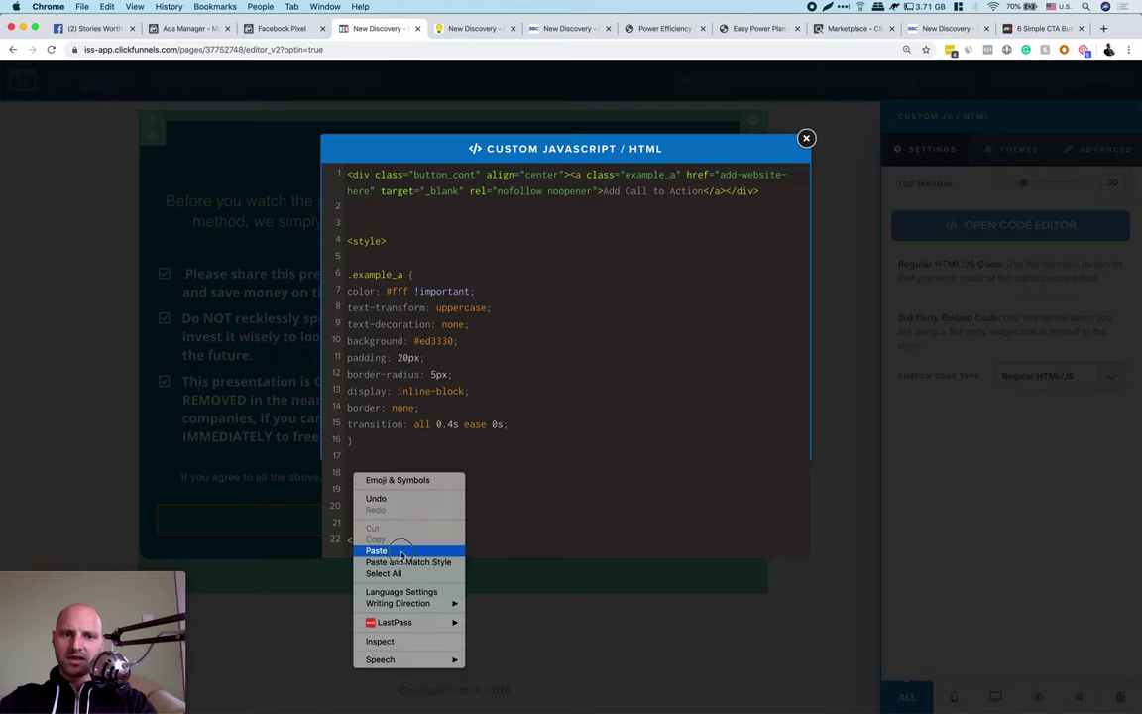
pyautogui.click(376, 548)
pyautogui.scroll(-2, 504, 424)
pyautogui.scroll(4, 504, 425)
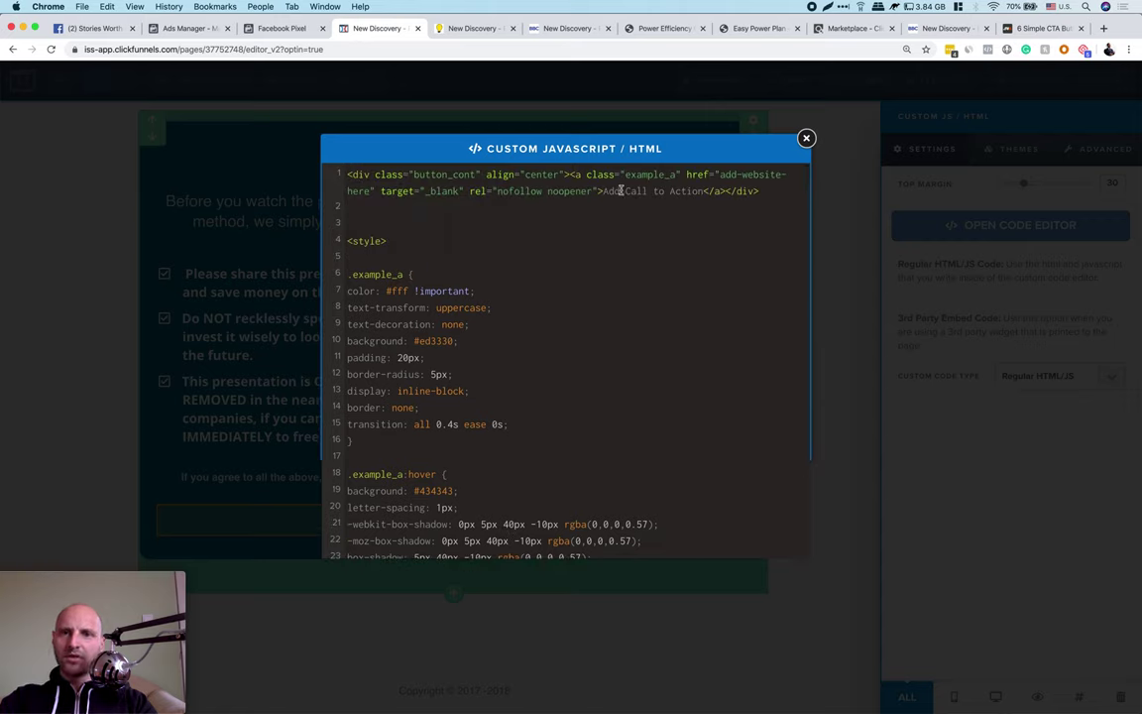
# - Replace the "Add Call to Action" link text with "I AGREE", close the code editor and save the page
pyautogui.moveTo(604, 192); pyautogui.dragTo(708, 192)
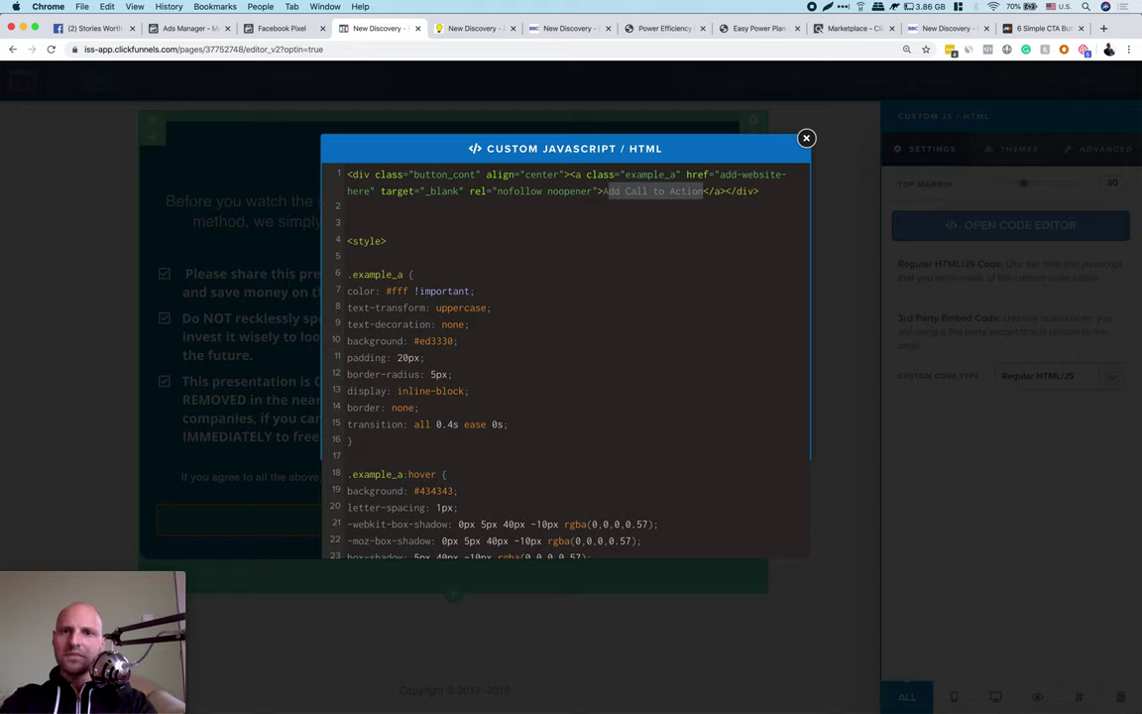
pyautogui.press('BackSpace')
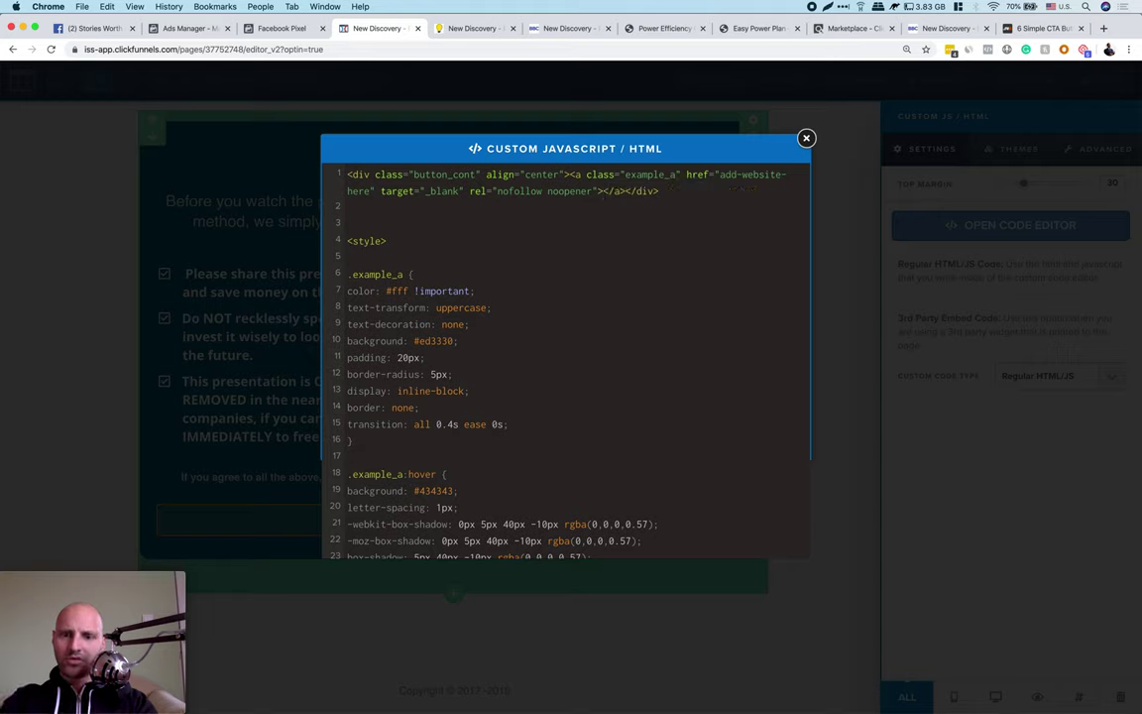
pyautogui.write('I AGR')
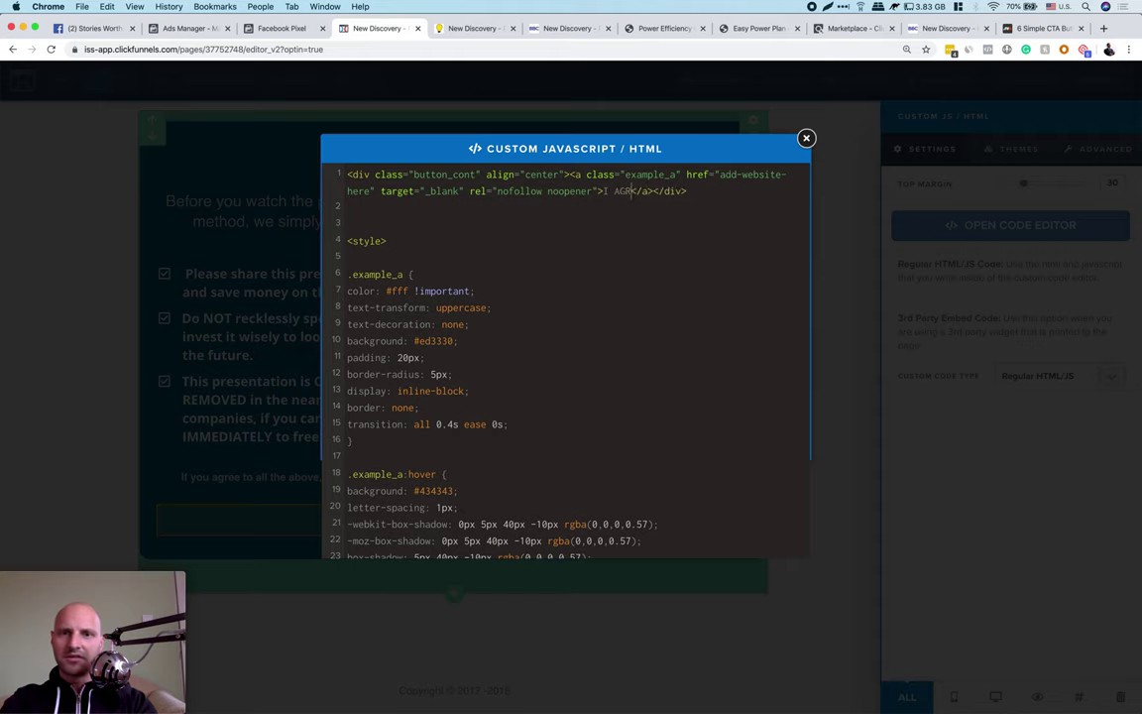
pyautogui.write('EE')
pyautogui.click(1018, 258)
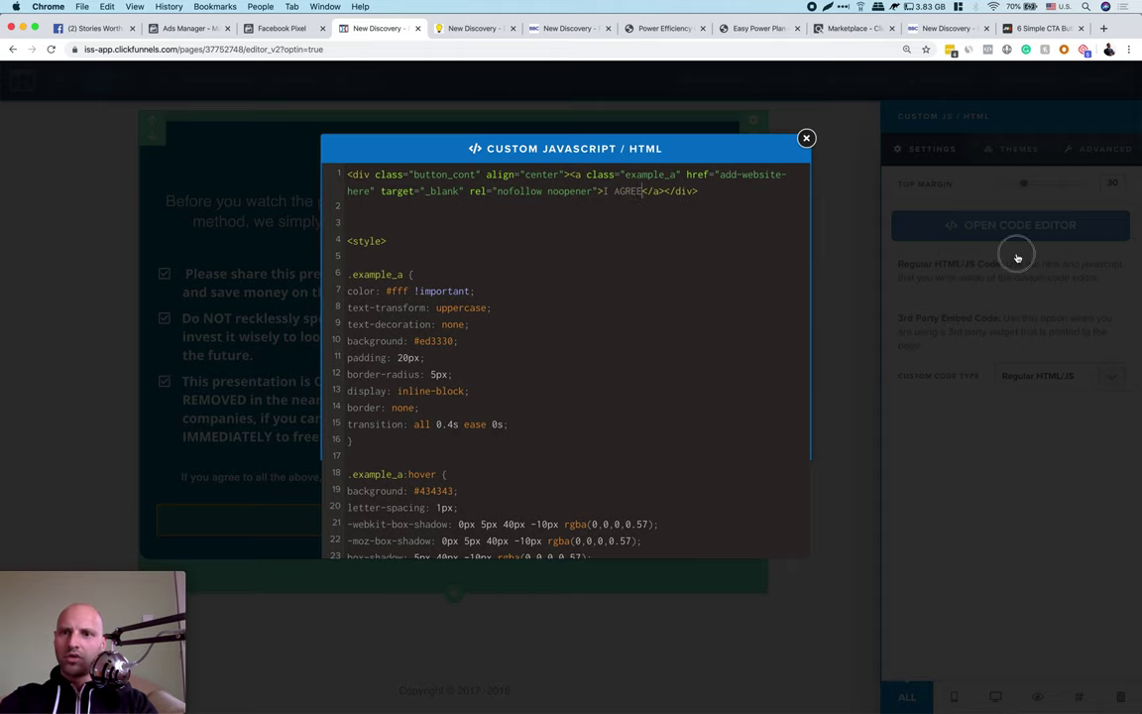
pyautogui.click(890, 235)
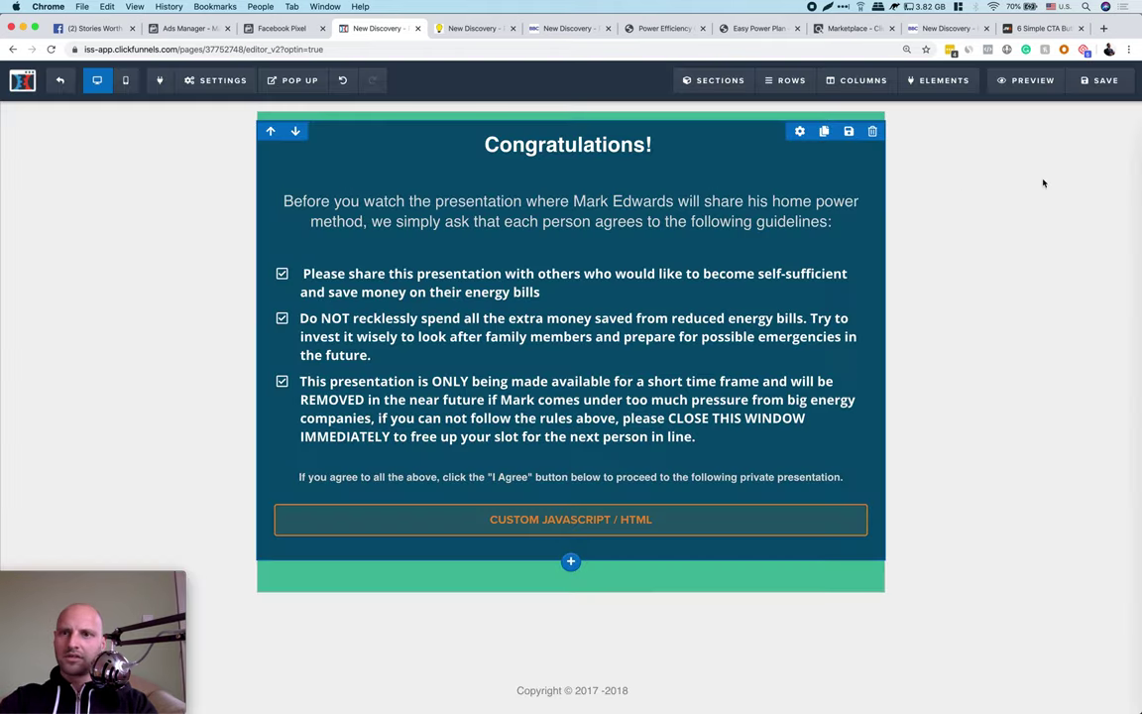
pyautogui.click(1102, 91)
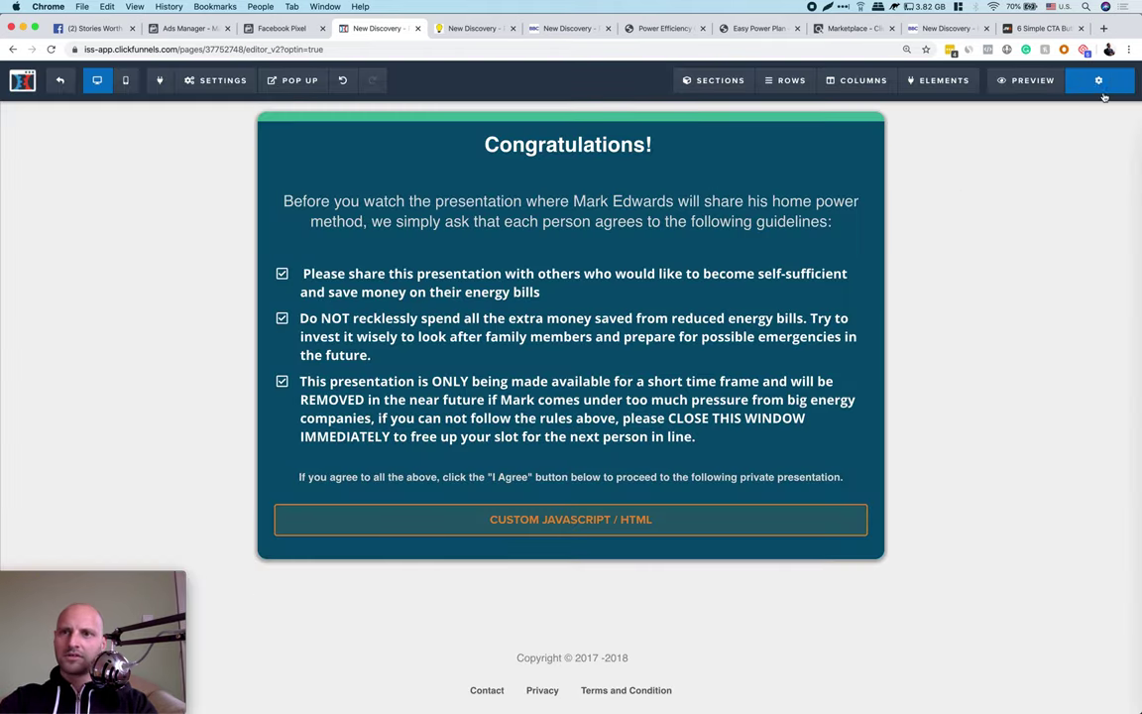
# - Reload the Bridge Page preview and examine the call-to-action button's styling and hover effect
pyautogui.click(466, 31)
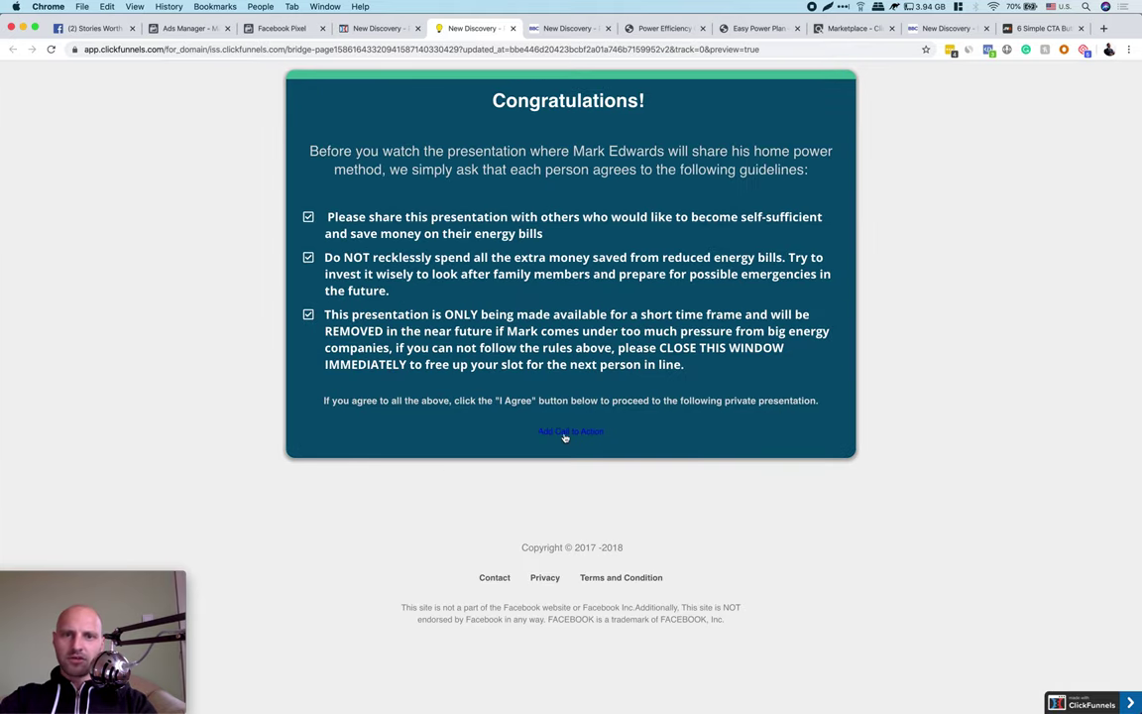
pyautogui.scroll(5, 564, 436)
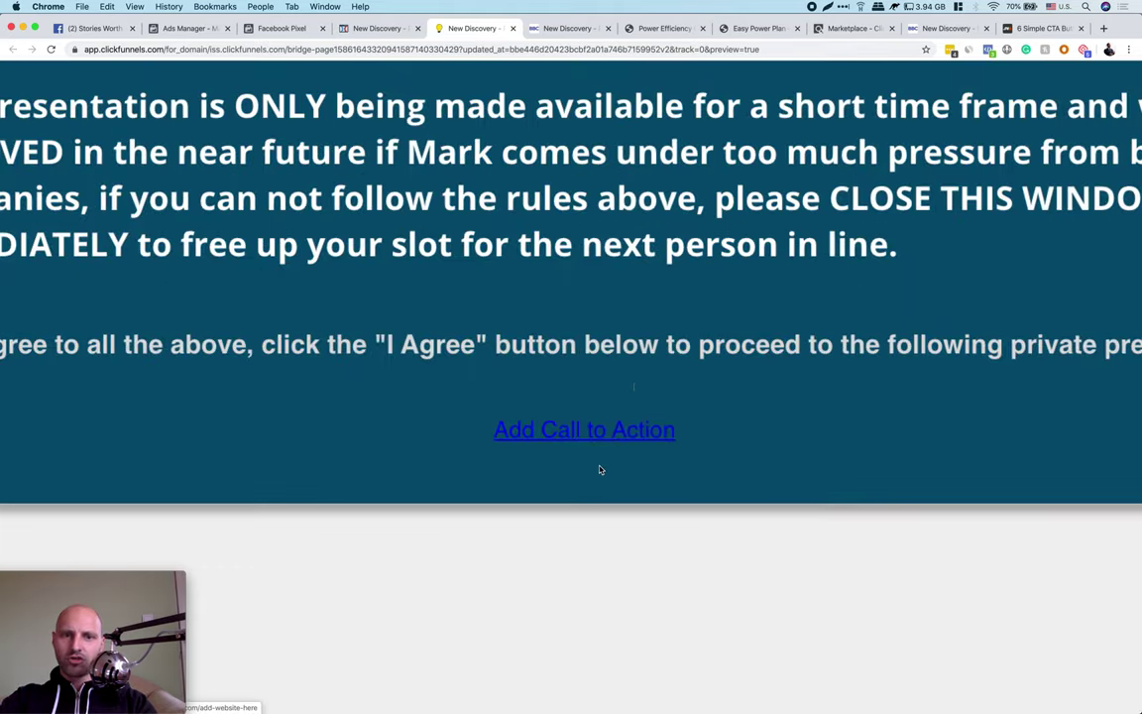
pyautogui.scroll(-5, 598, 469)
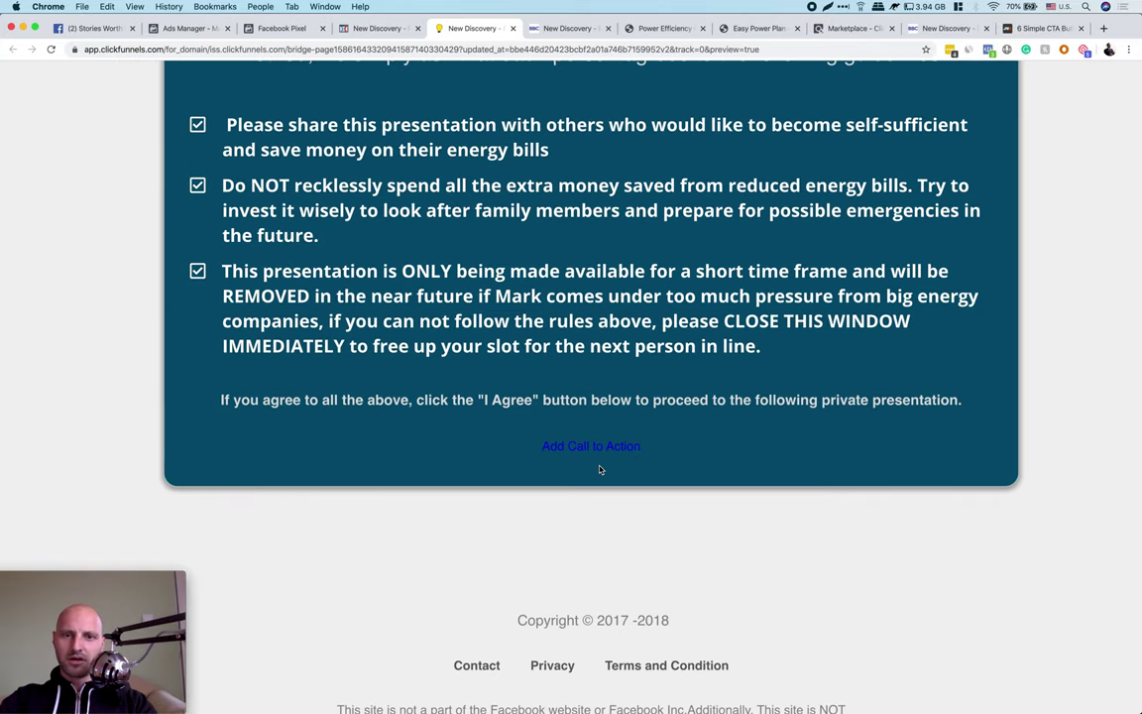
pyautogui.click(50, 48)
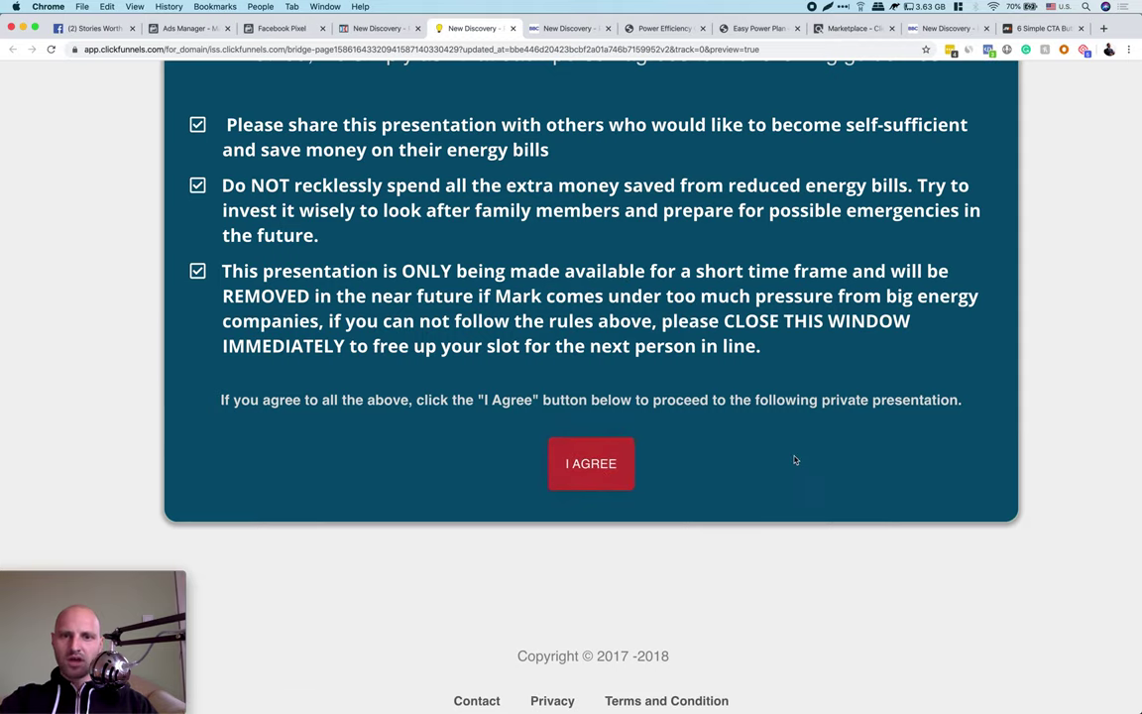
pyautogui.press('super+minus')
pyautogui.press('super+minus')
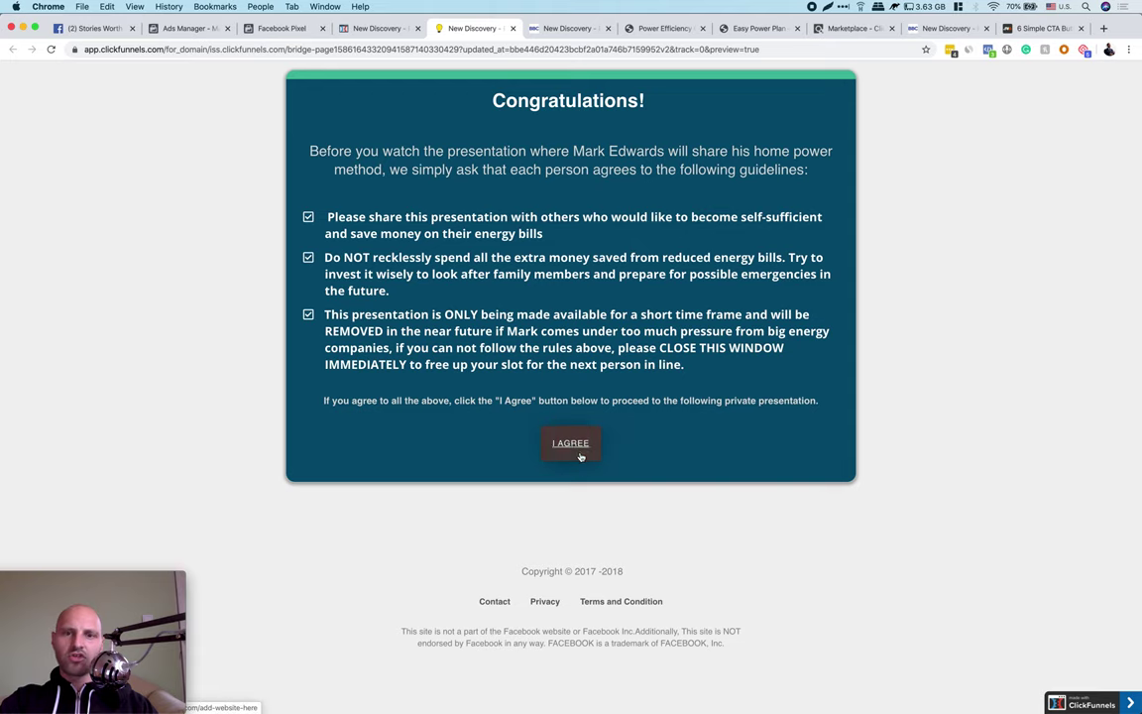
pyautogui.press('super+equal')
pyautogui.press('super+equal')
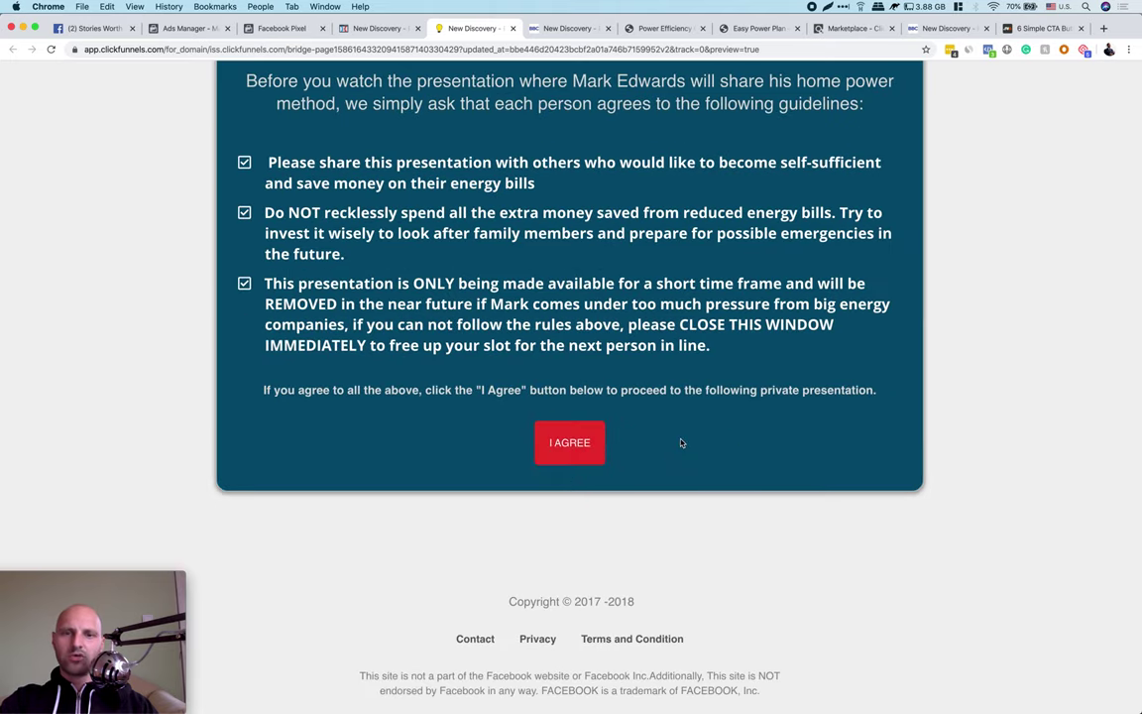
pyautogui.scroll(1, 680, 442)
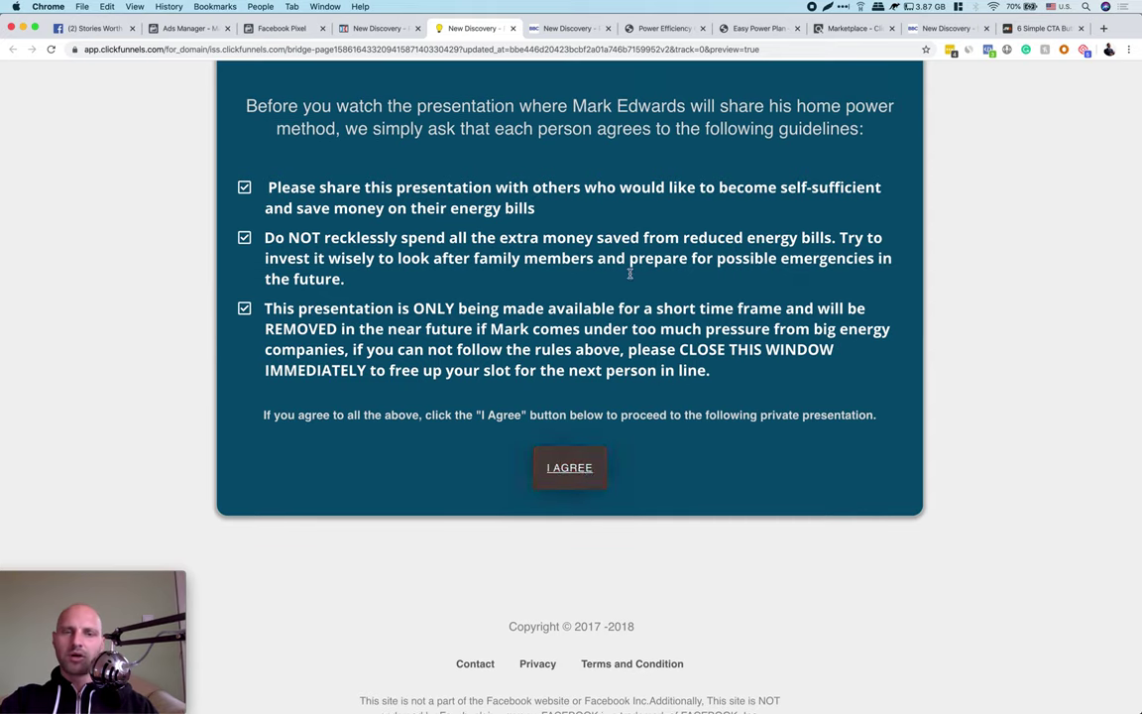
# - Check which pixel events fire on the Bridge Page preview with the Facebook Pixel Helper, revealing more browser extensions to reach it
pyautogui.click(377, 28)
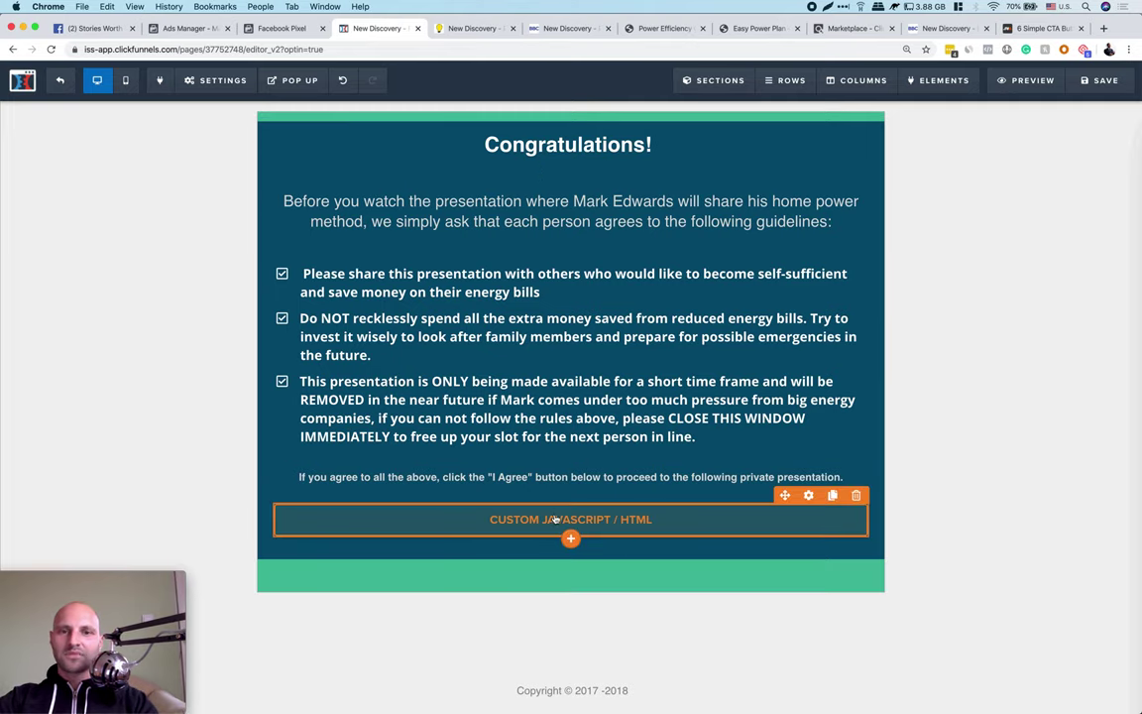
pyautogui.click(466, 28)
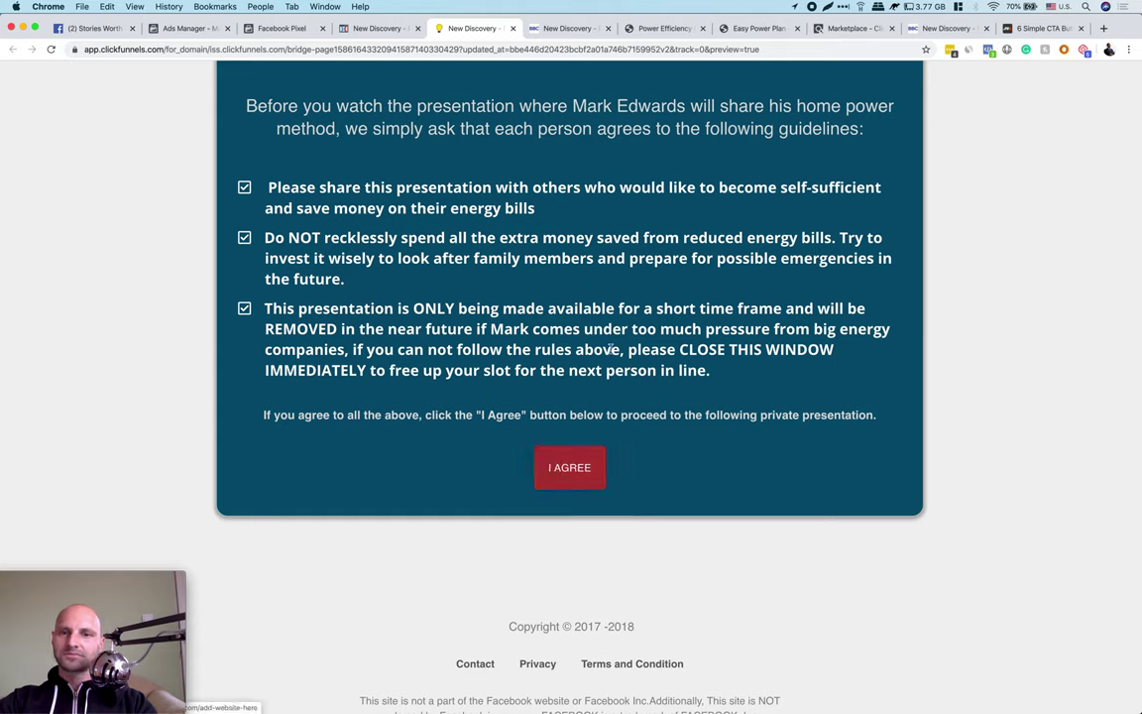
pyautogui.moveTo(938, 49); pyautogui.dragTo(844, 48)
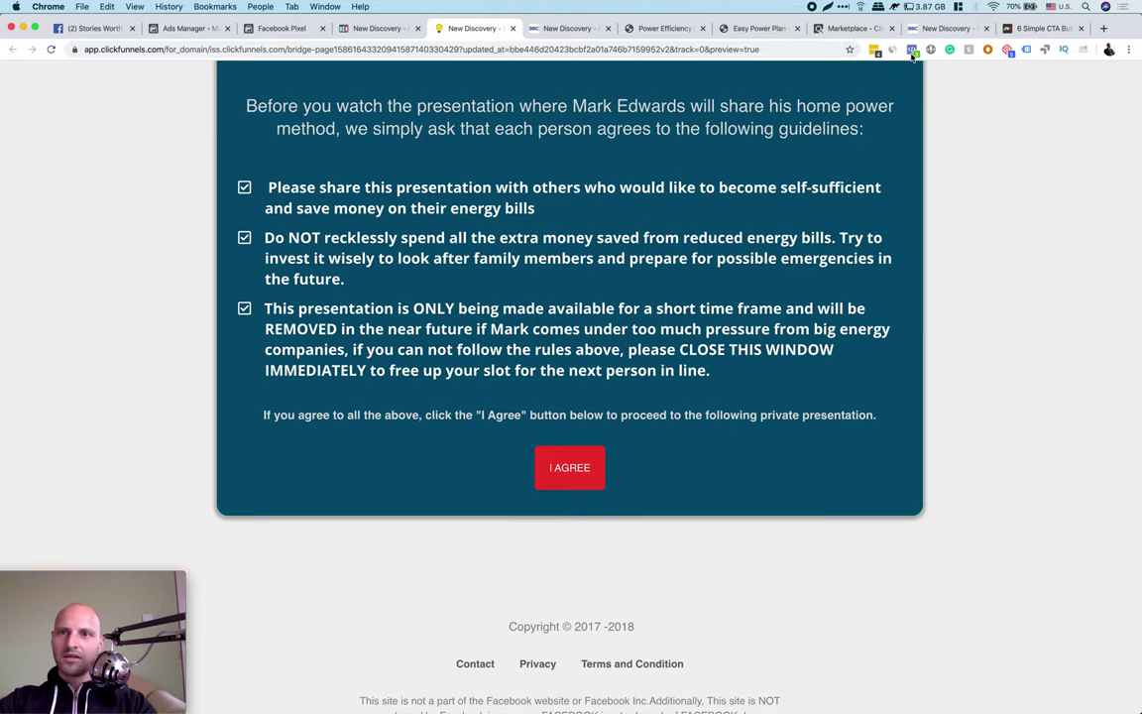
pyautogui.scroll(2, 905, 166)
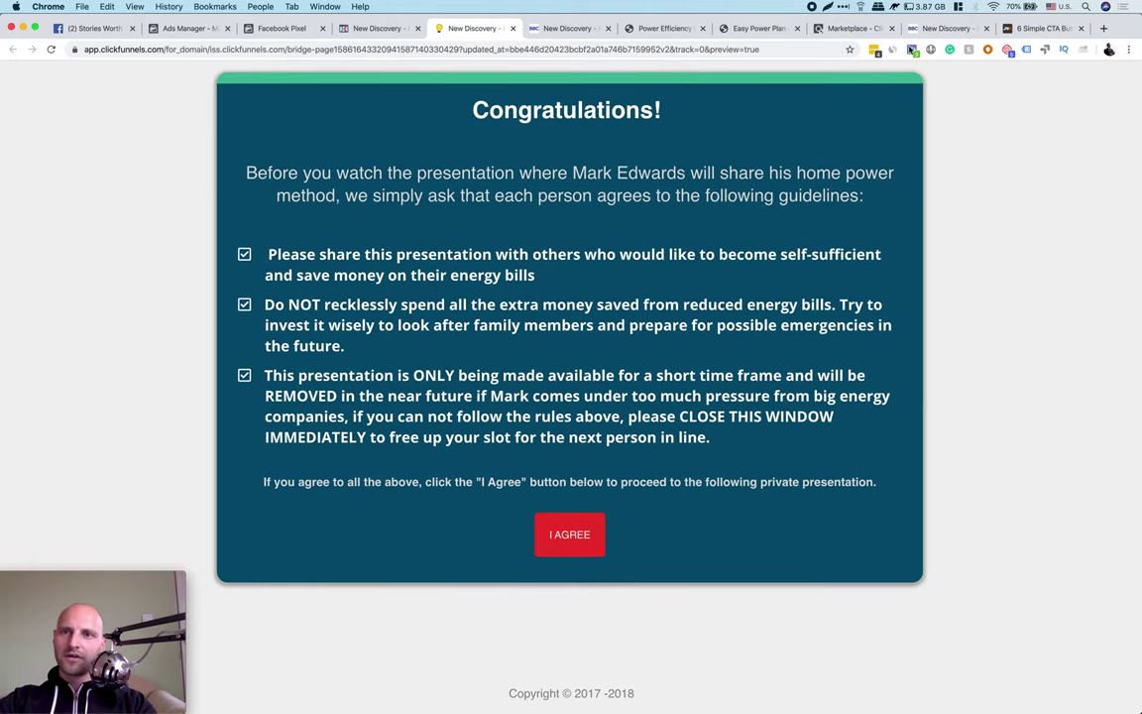
pyautogui.click(913, 50)
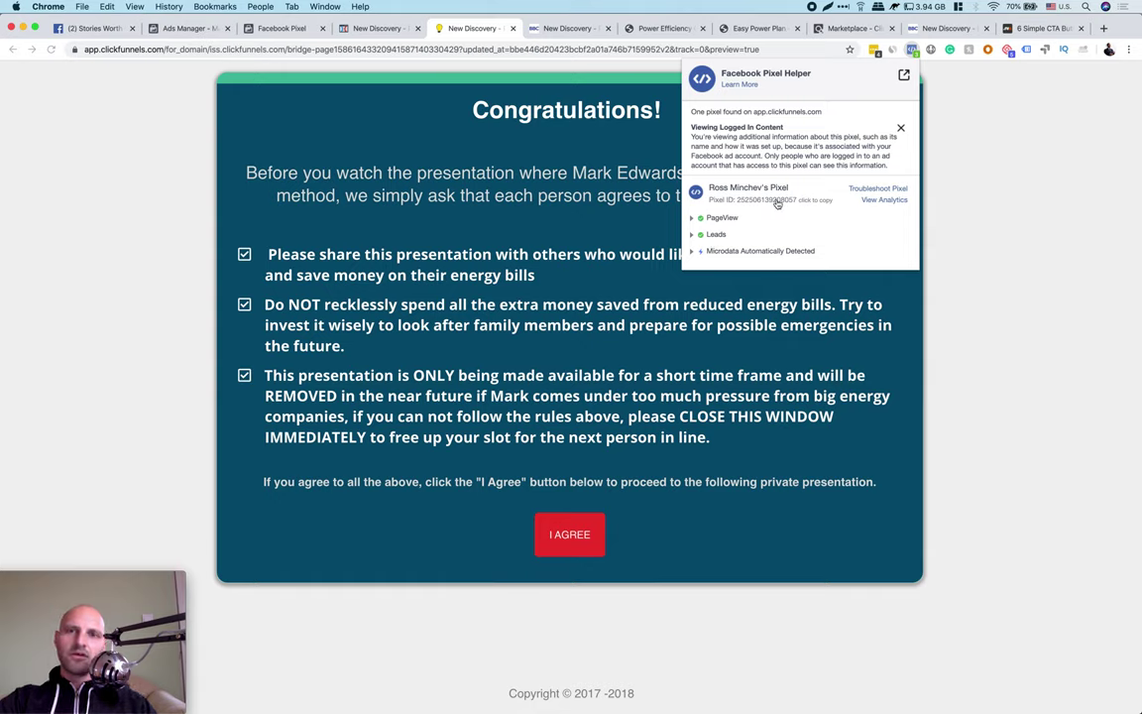
# - Recheck the Bridge Page preview's pixel events, follow the I AGREE button's link and close the tab it opens
pyautogui.click(626, 542)
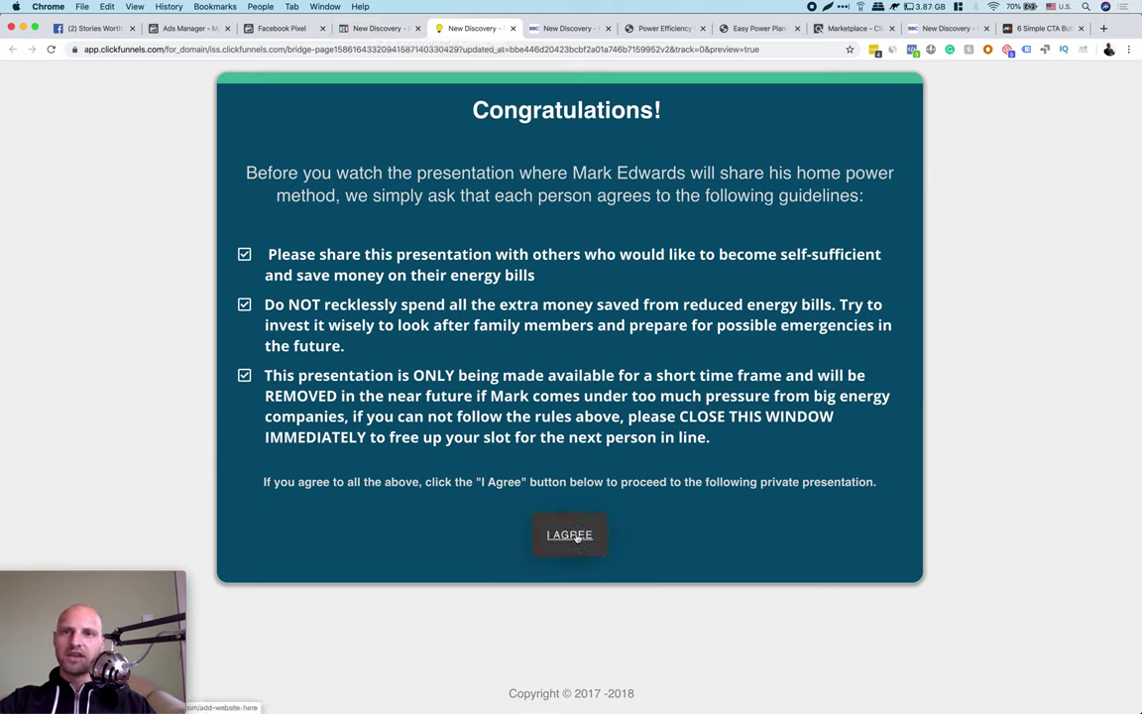
pyautogui.click(913, 50)
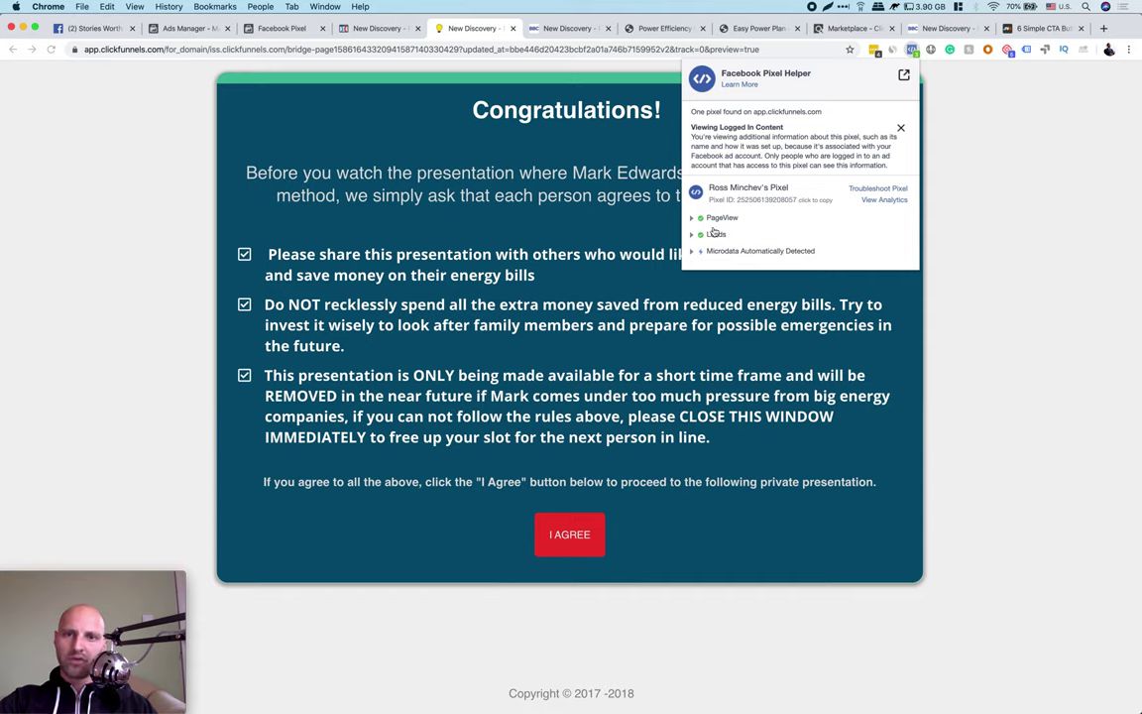
pyautogui.click(659, 501)
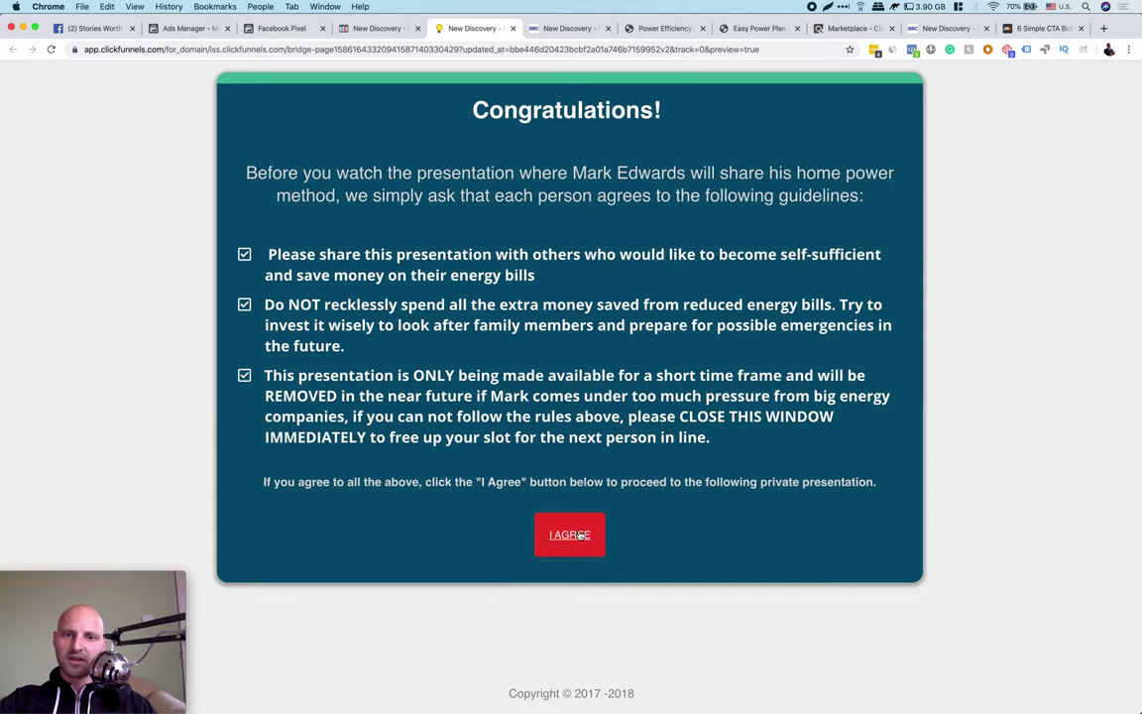
pyautogui.click(572, 536)
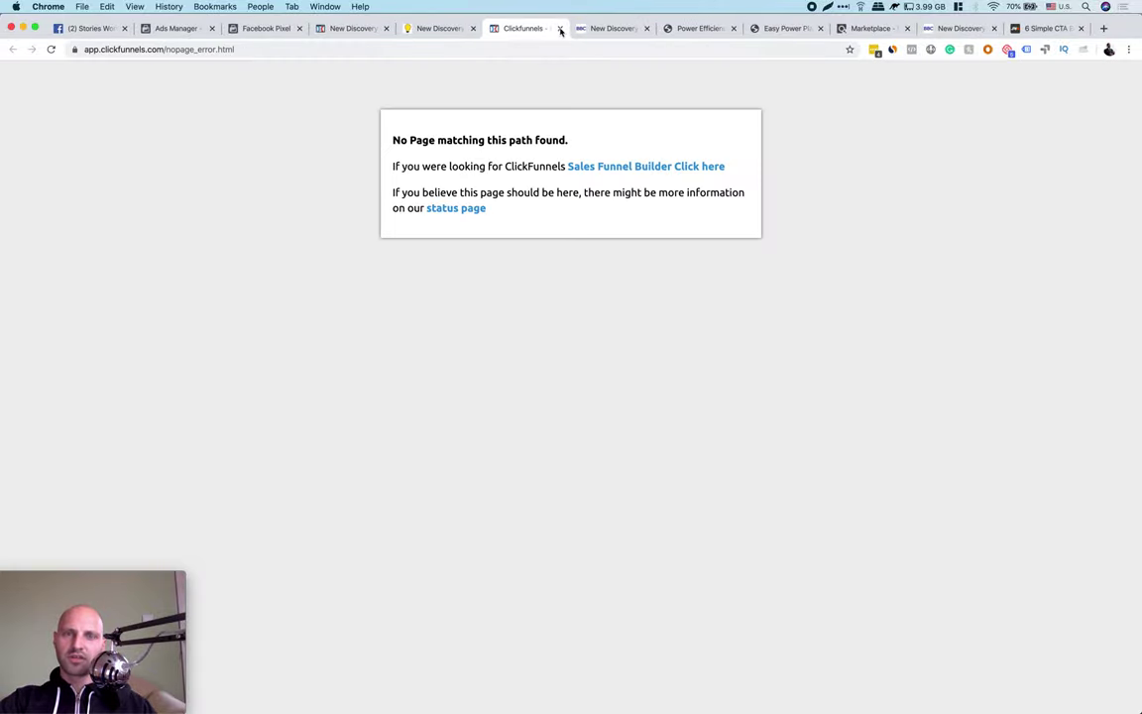
pyautogui.click(561, 28)
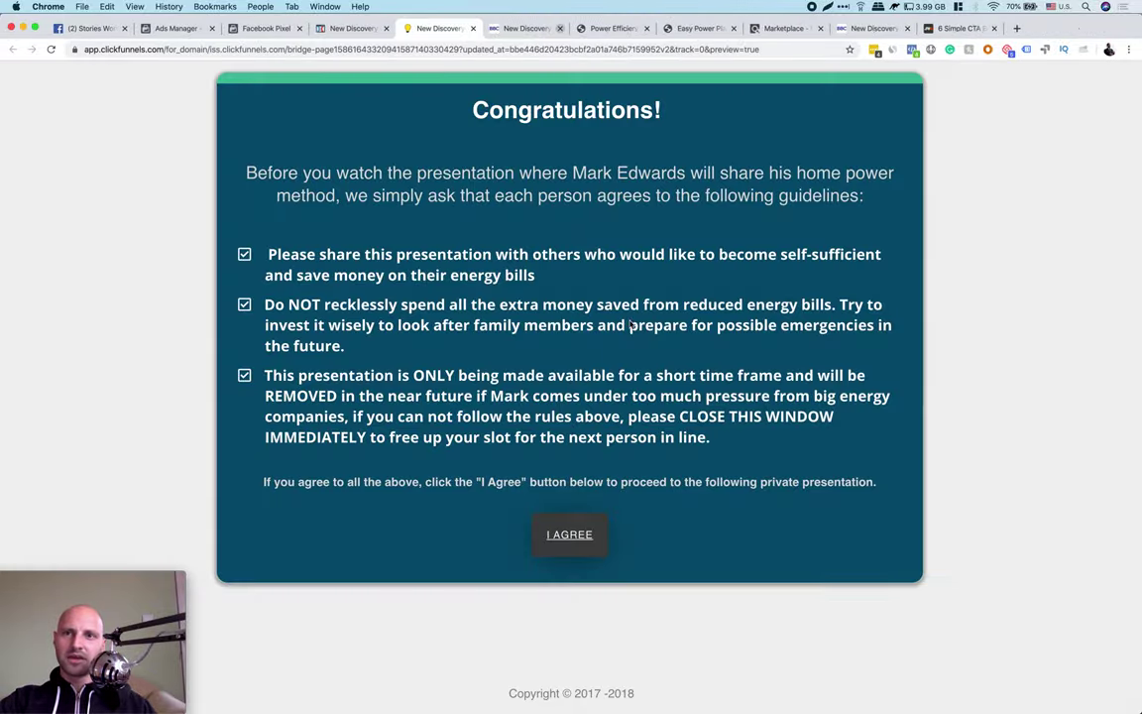
# - Examine the custom parameters of the automatically detected button click event in the Facebook Pixel Helper for the Bridge Page preview
pyautogui.click(913, 51)
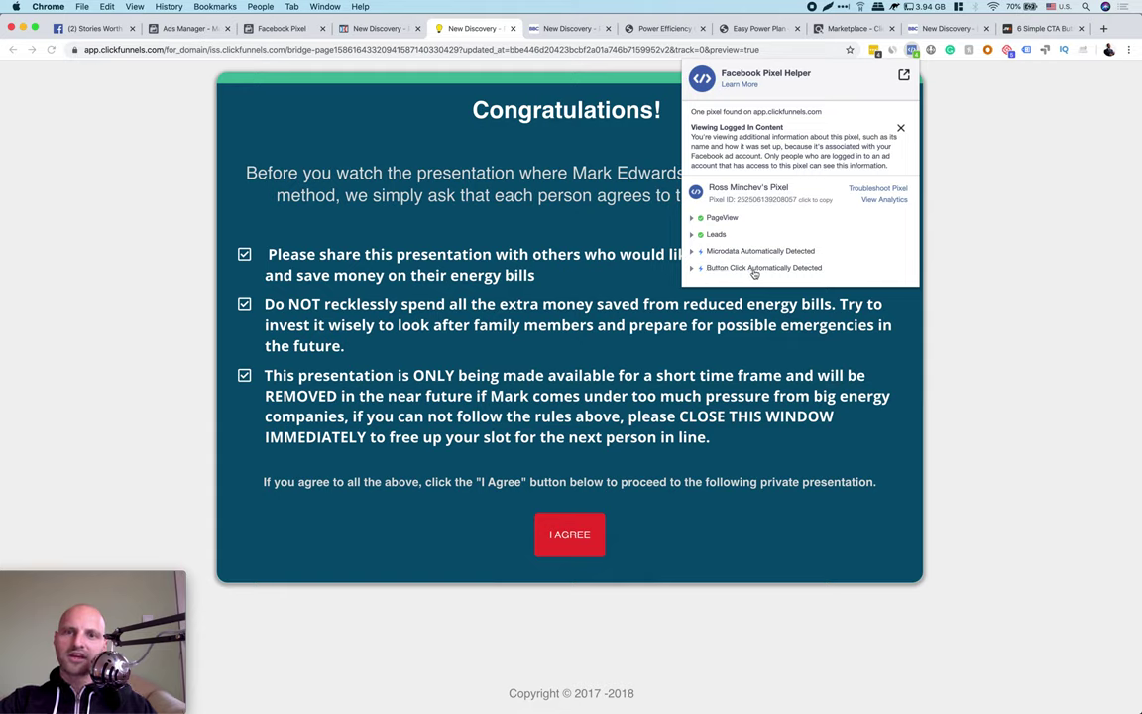
pyautogui.click(695, 270)
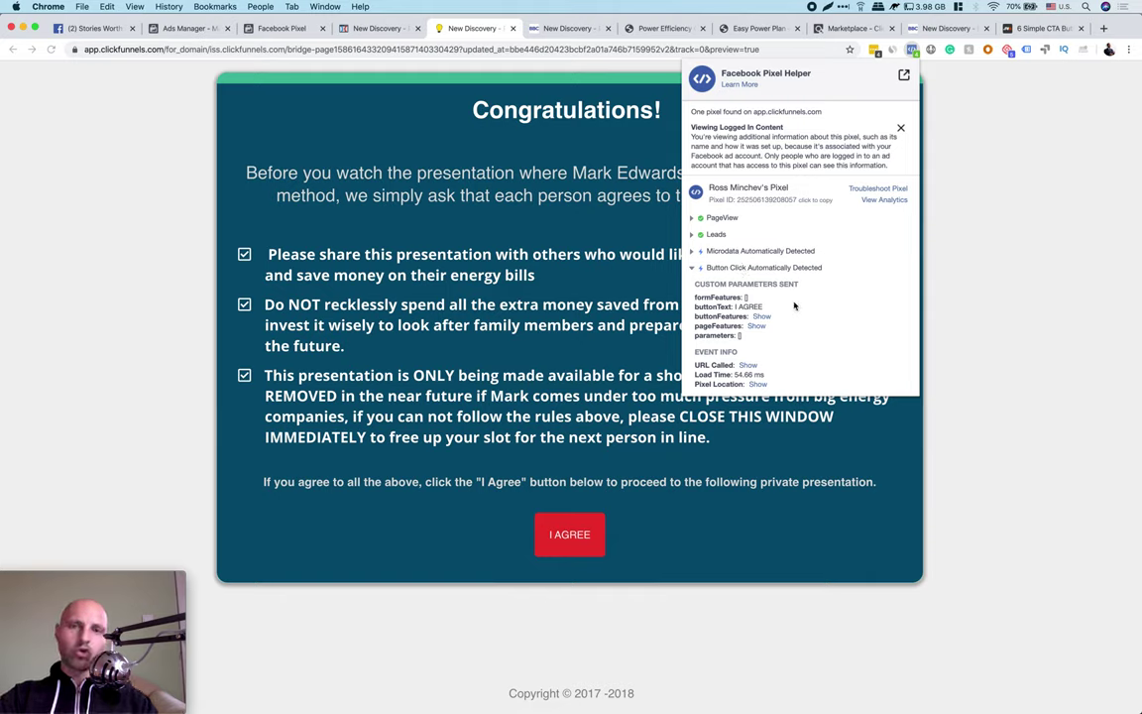
pyautogui.click(692, 271)
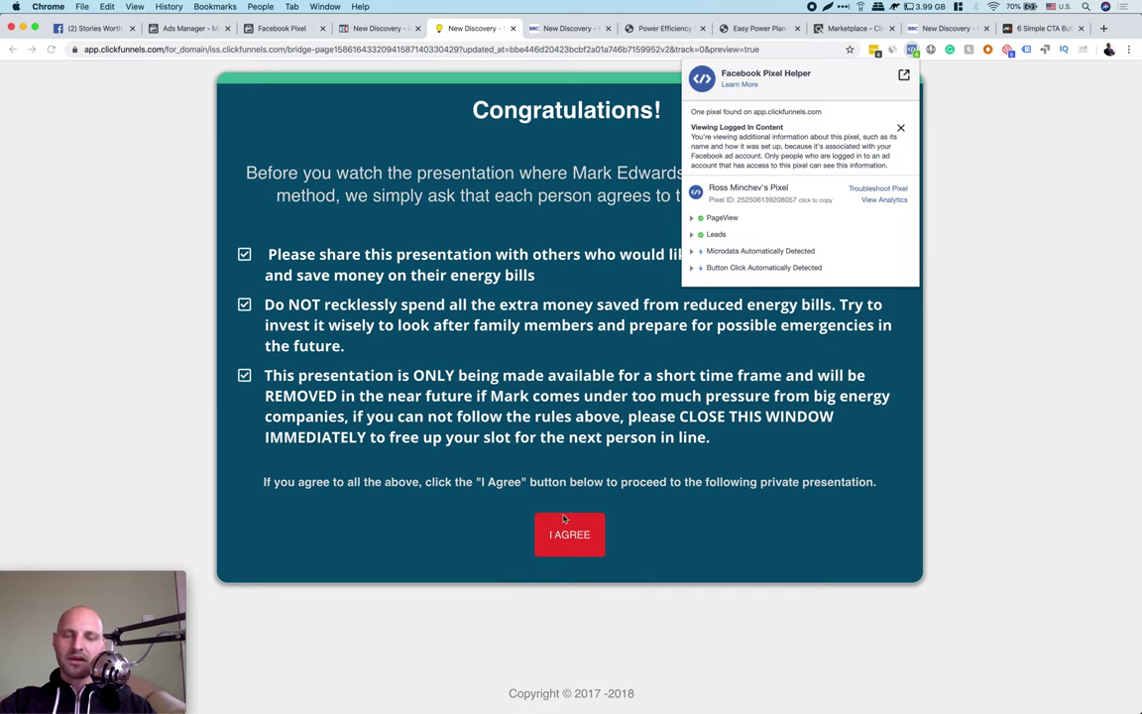
pyautogui.click(722, 440)
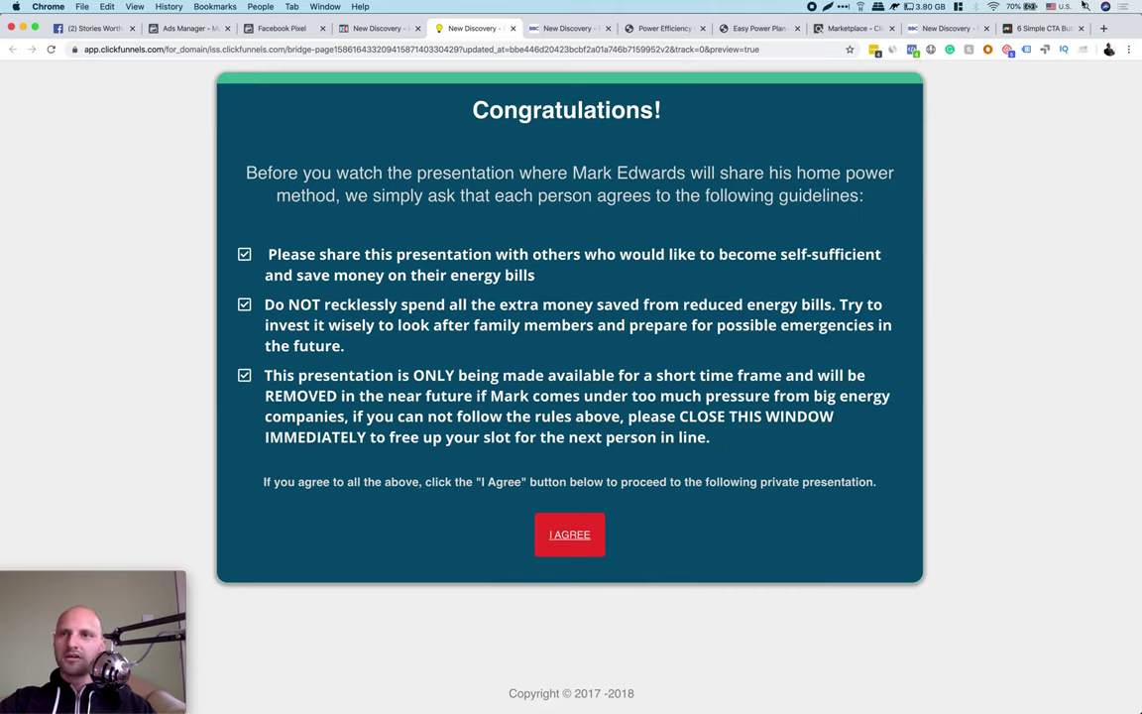
# - Begin a web search query with "facebook" in a new browser tab
pyautogui.click(1103, 30)
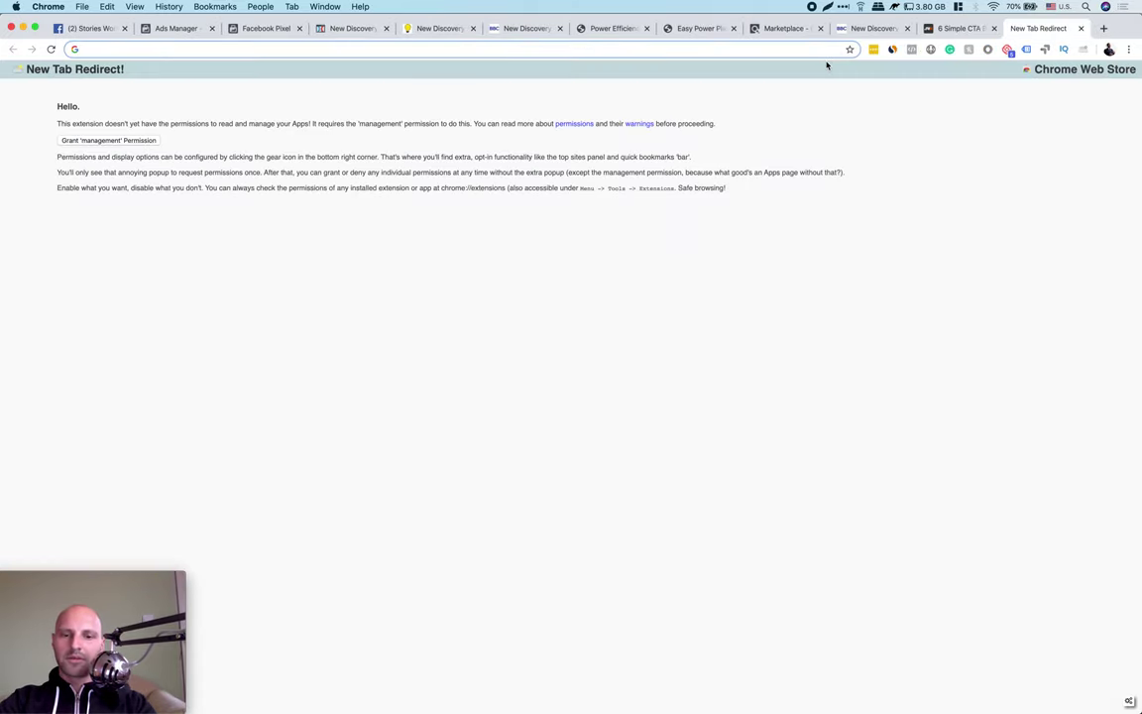
pyautogui.write('facebook')
pyautogui.press('BackSpace')
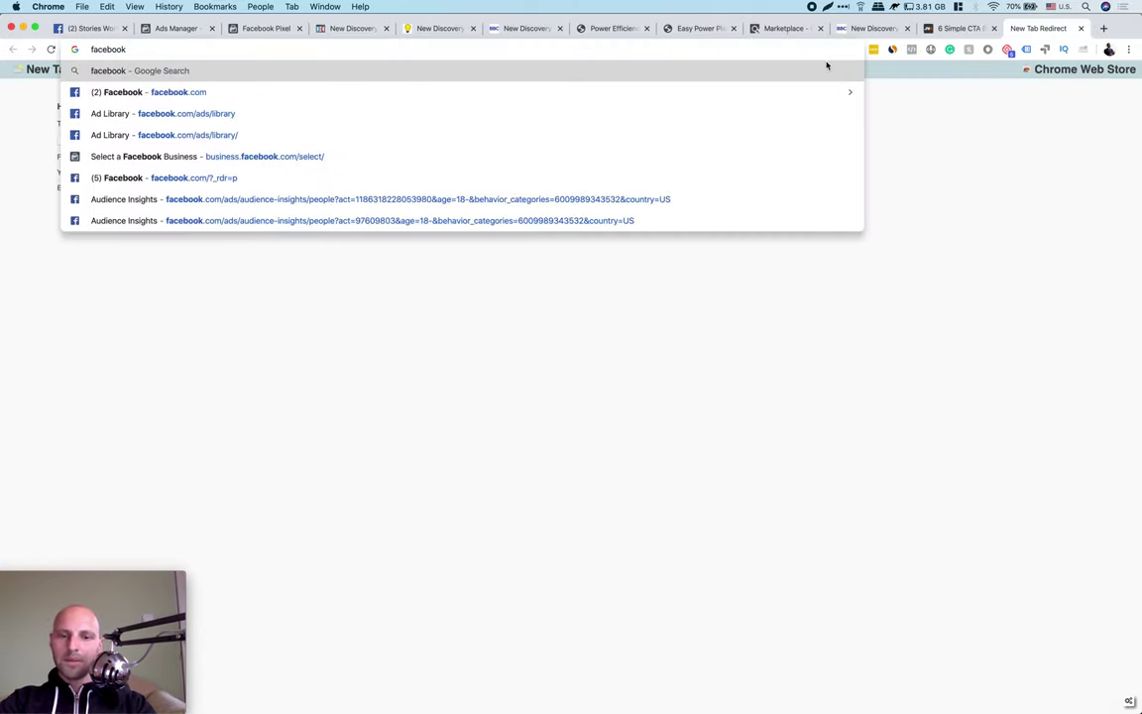
pyautogui.write('button')
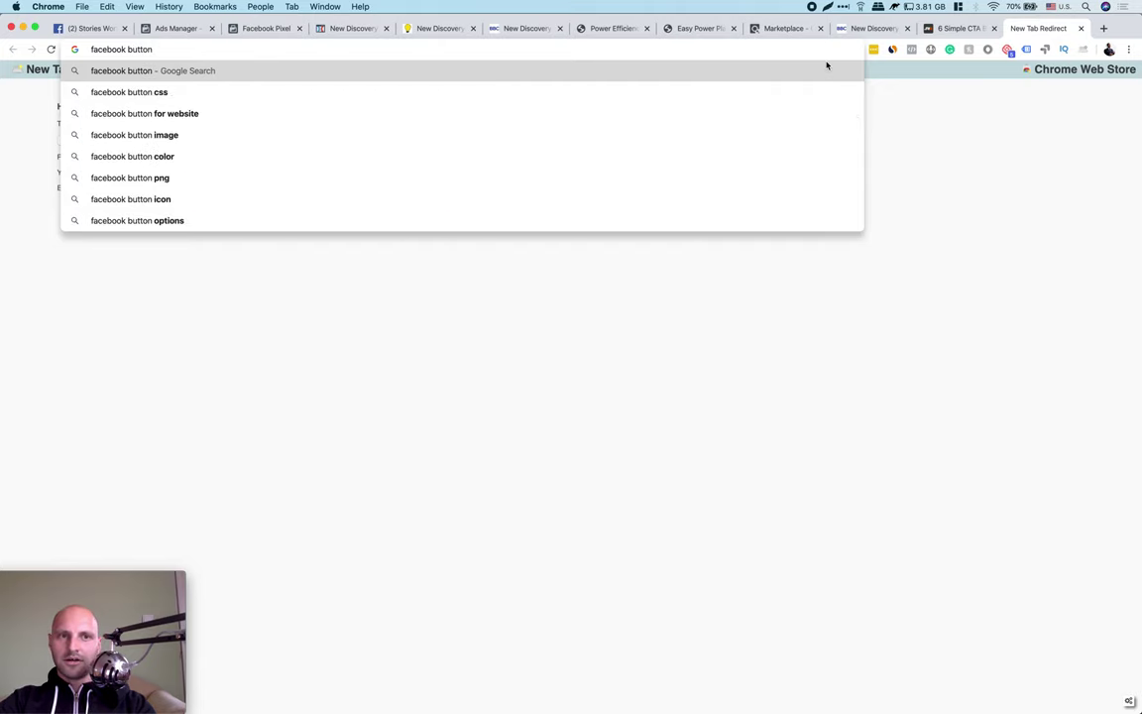
pyautogui.write(' fires')
pyautogui.press('BackSpace')
pyautogui.press('BackSpace')
pyautogui.press('BackSpace')
pyautogui.press('BackSpace')
pyautogui.press('BackSpace')
pyautogui.press('BackSpace')
pyautogui.press('BackSpace')
pyautogui.press('BackSpace')
pyautogui.press('BackSpace')
pyautogui.press('BackSpace')
pyautogui.press('BackSpace')
pyautogui.press('BackSpace')
pyautogui.press('BackSpace')
pyautogui.press('BackSpace')
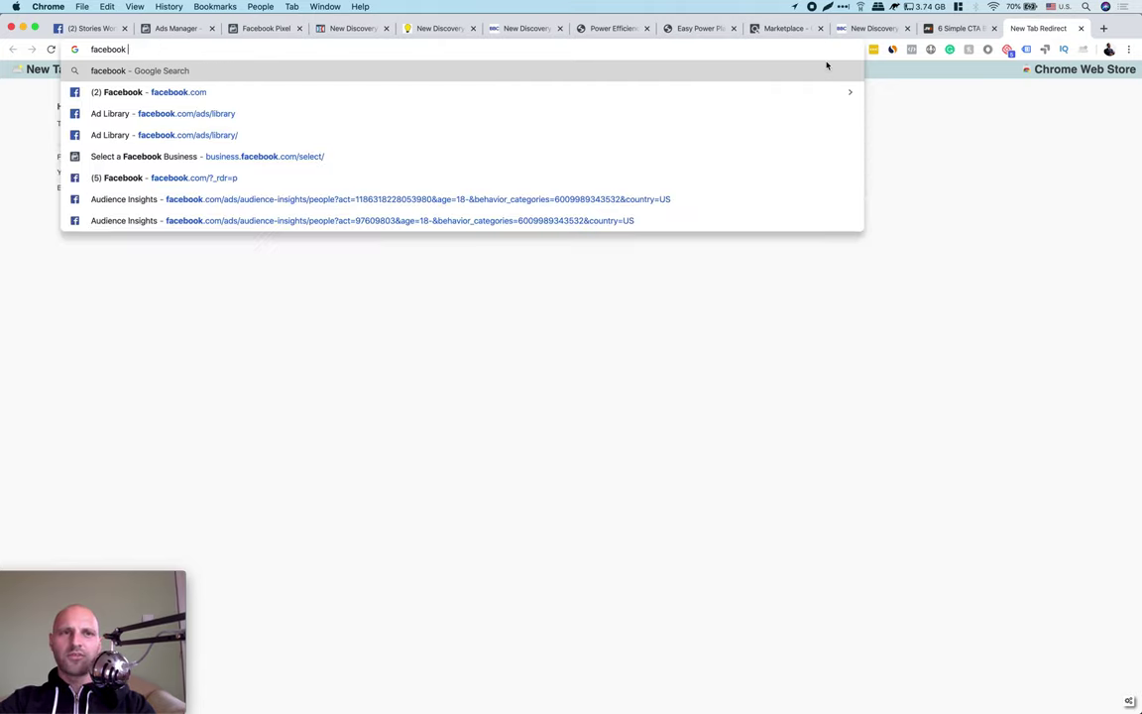
# - Search Google for "facebook pixel on button click" and open the Advanced Facebook Pixel page of Facebook for Developers
pyautogui.write('pixel on a but')
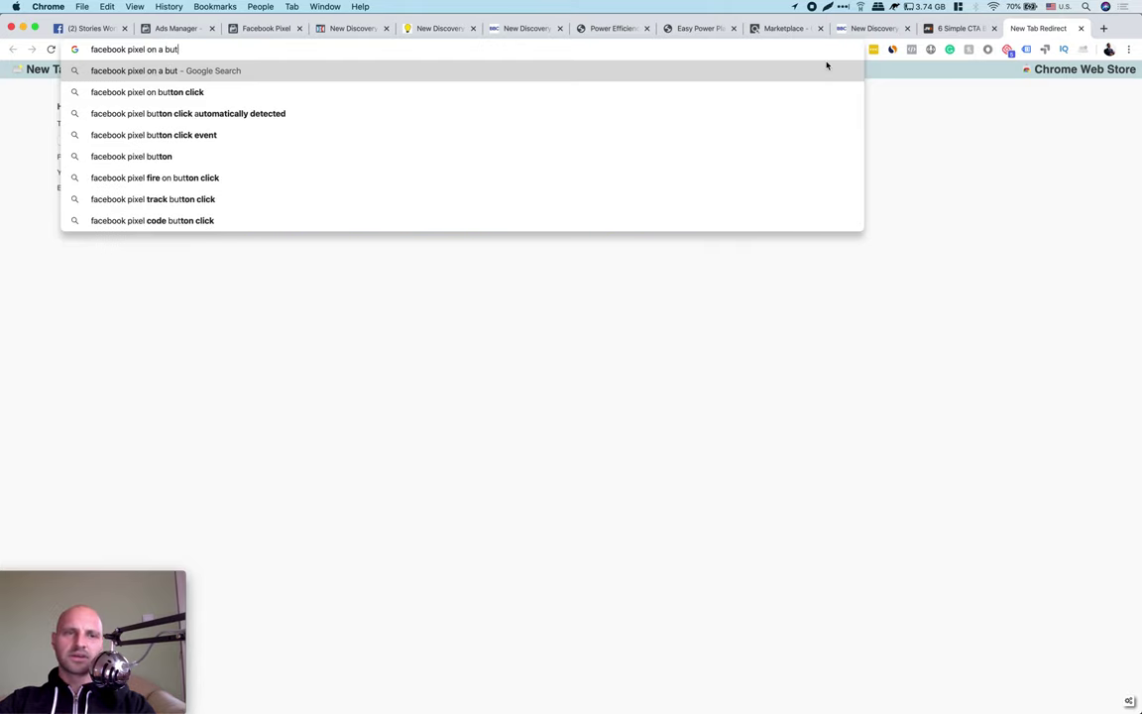
pyautogui.click(140, 97)
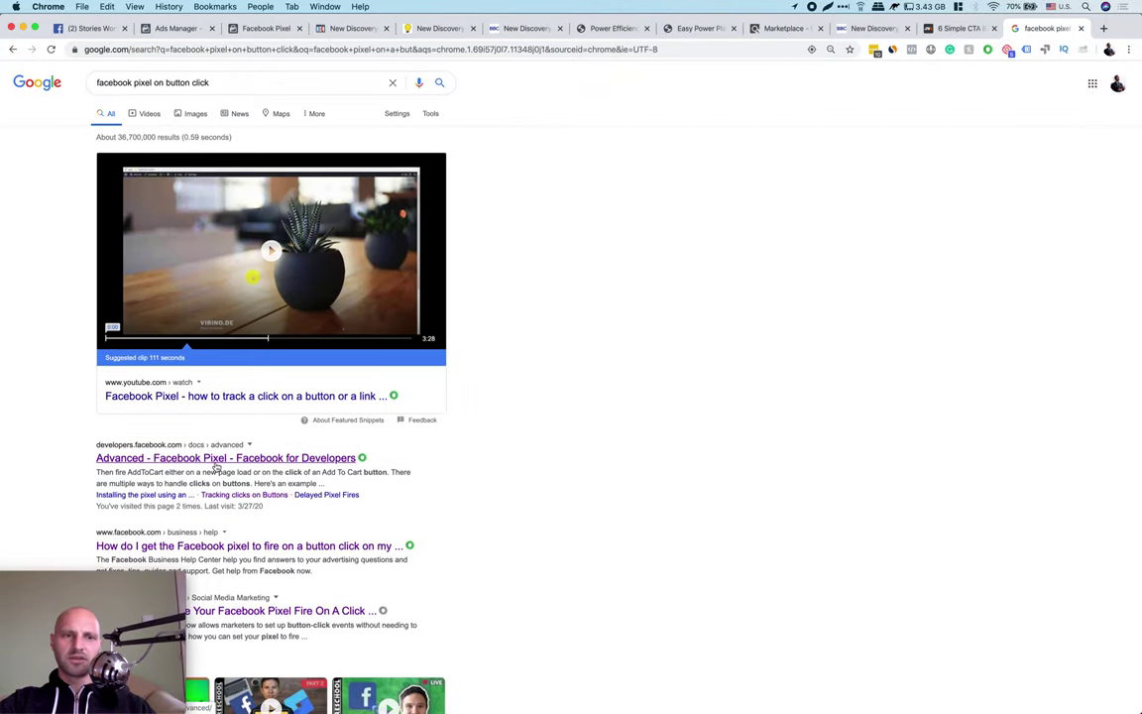
pyautogui.scroll(-2, 216, 466)
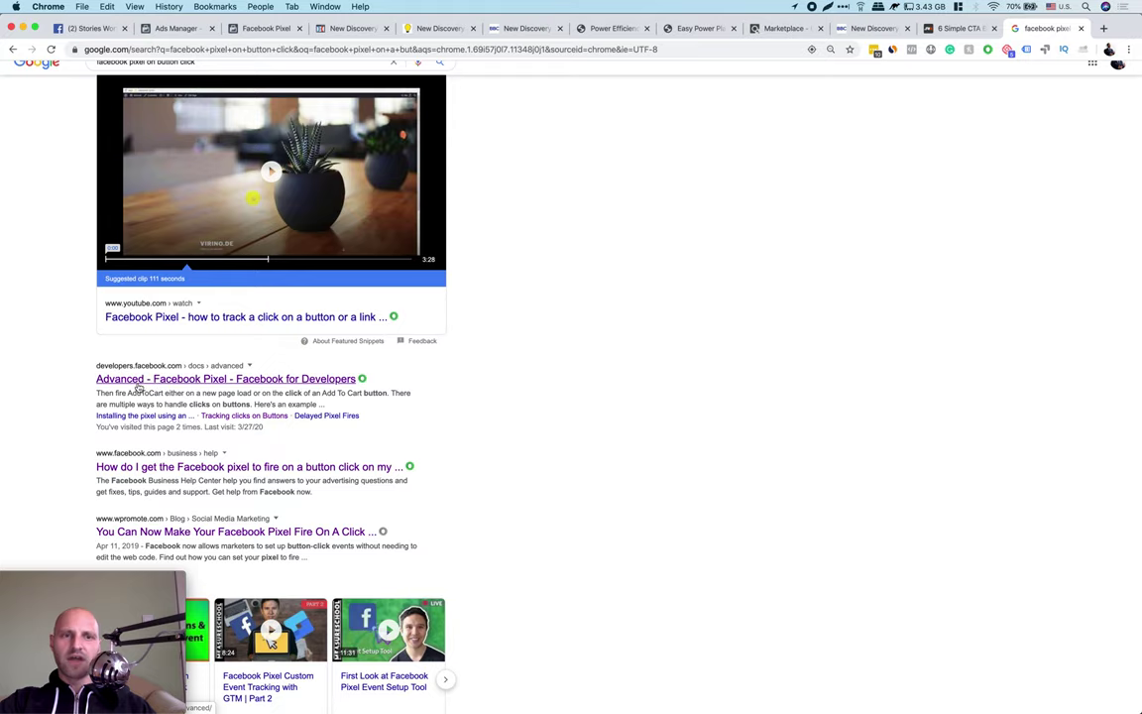
pyautogui.click(286, 378)
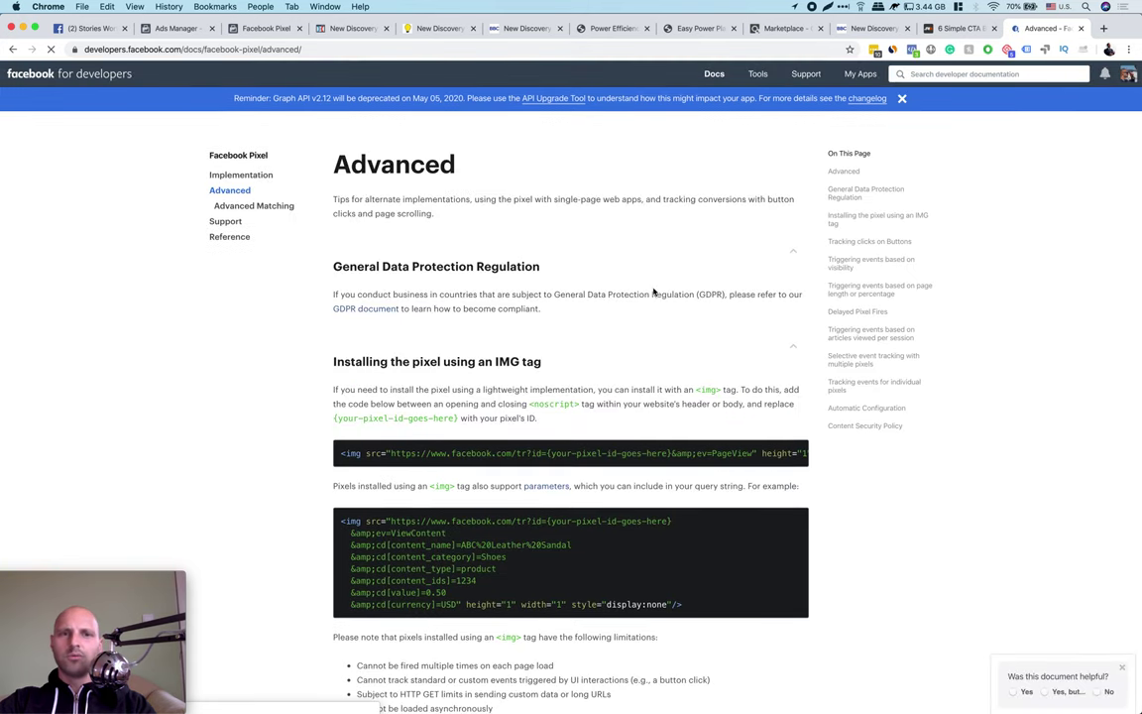
# - Copy the "Add Pixel Events to the button's click handler" comment and its script from the Tracking clicks on Buttons section
pyautogui.scroll(-3, 573, 402)
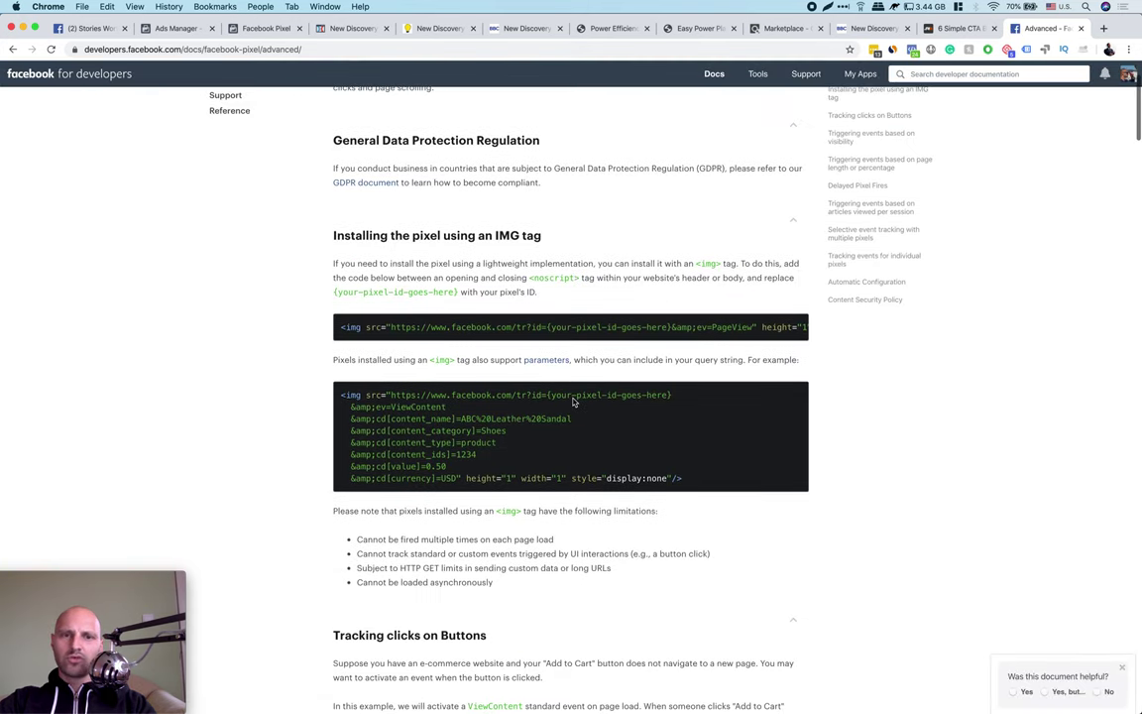
pyautogui.scroll(-10, 572, 324)
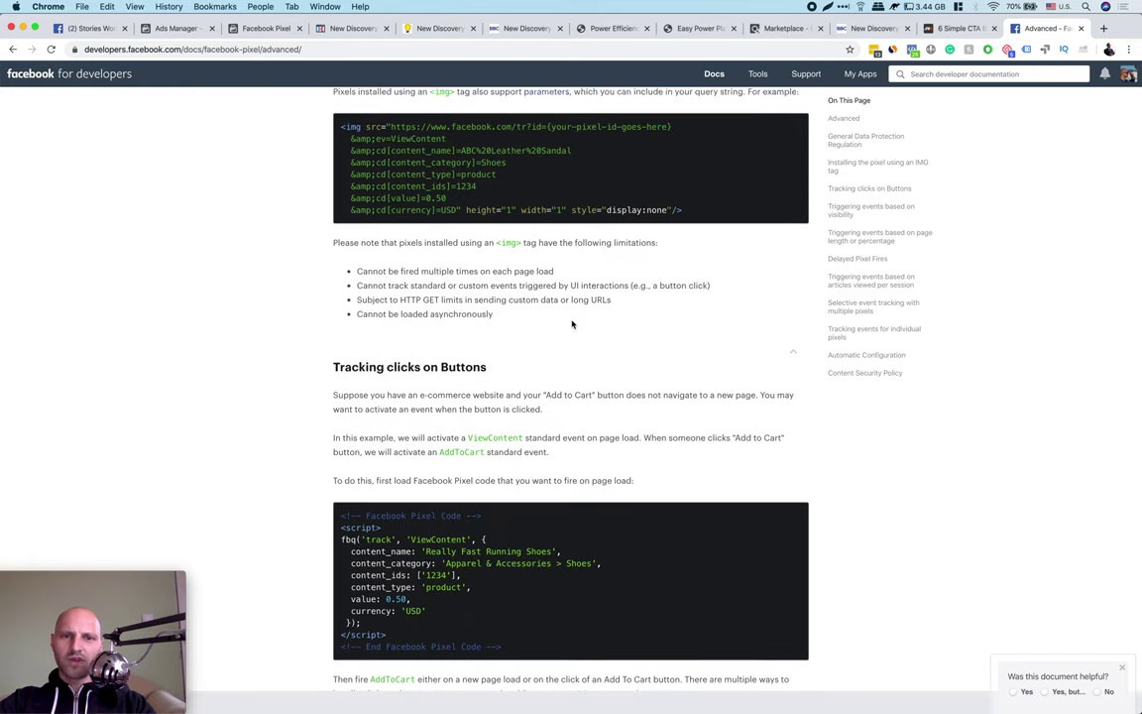
pyautogui.scroll(-2, 572, 325)
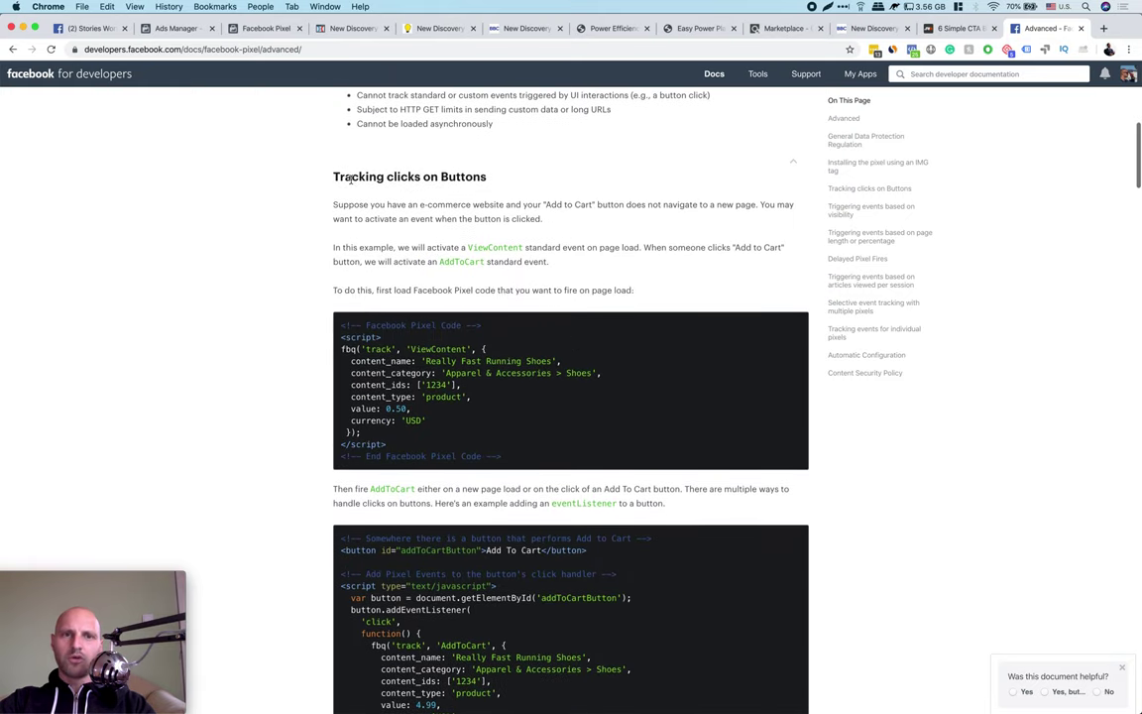
pyautogui.moveTo(328, 176); pyautogui.dragTo(520, 178)
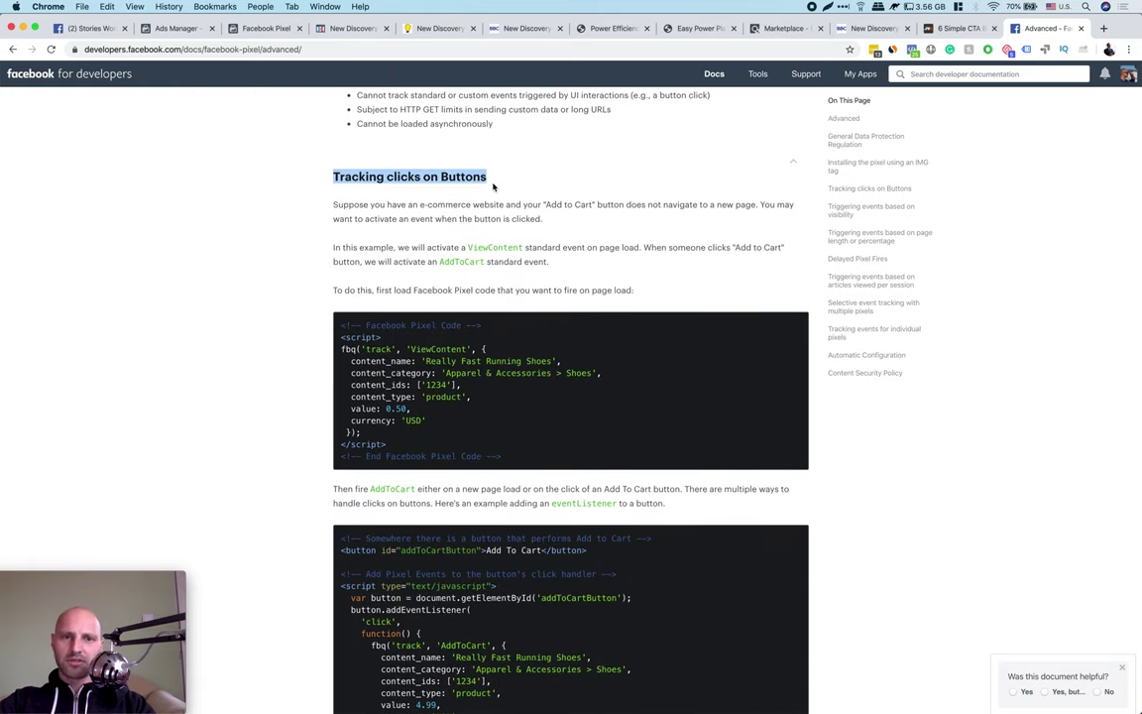
pyautogui.scroll(-2, 493, 187)
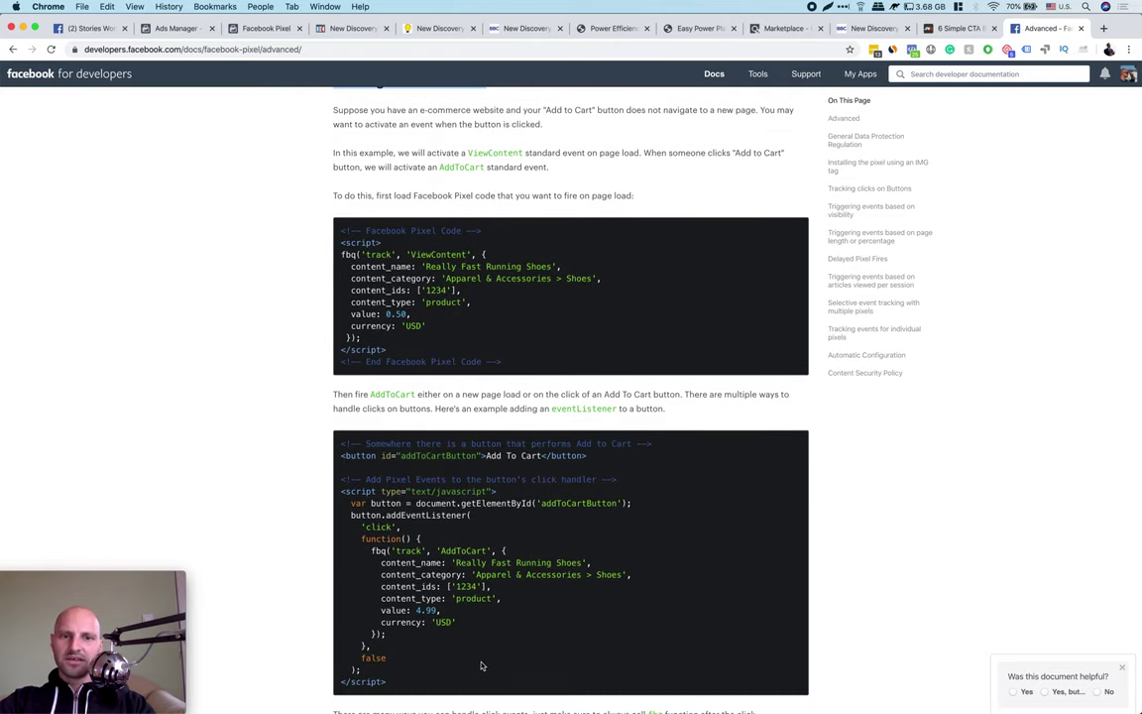
pyautogui.scroll(-1, 372, 452)
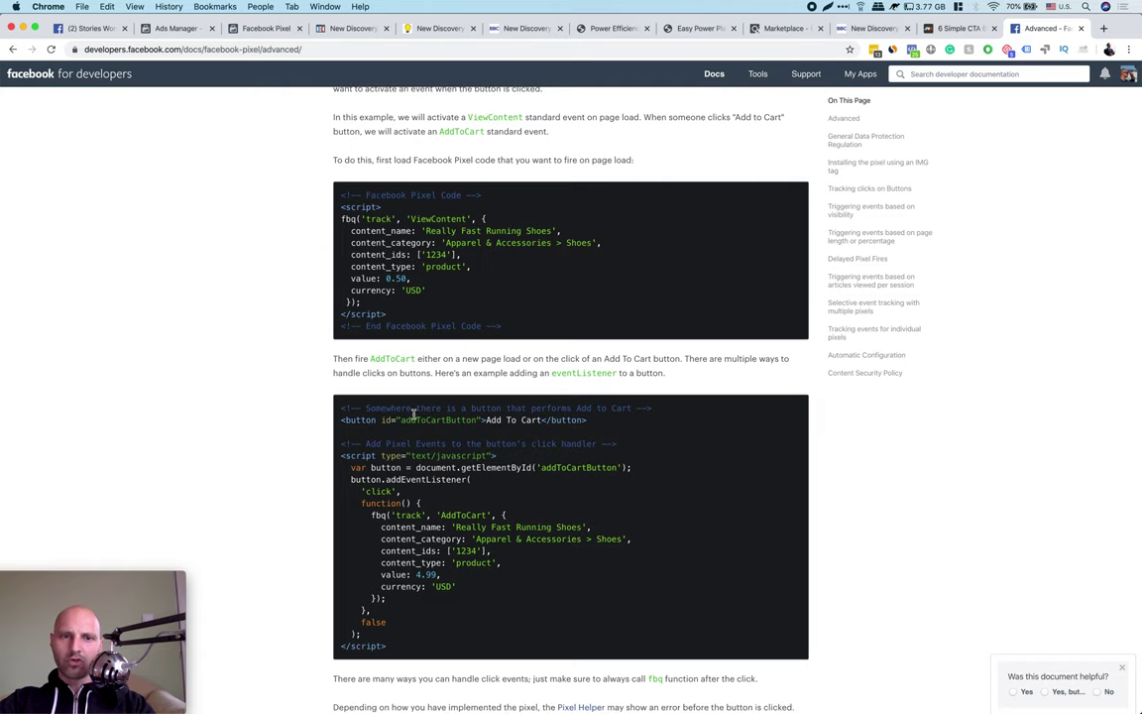
pyautogui.moveTo(641, 421); pyautogui.dragTo(337, 404)
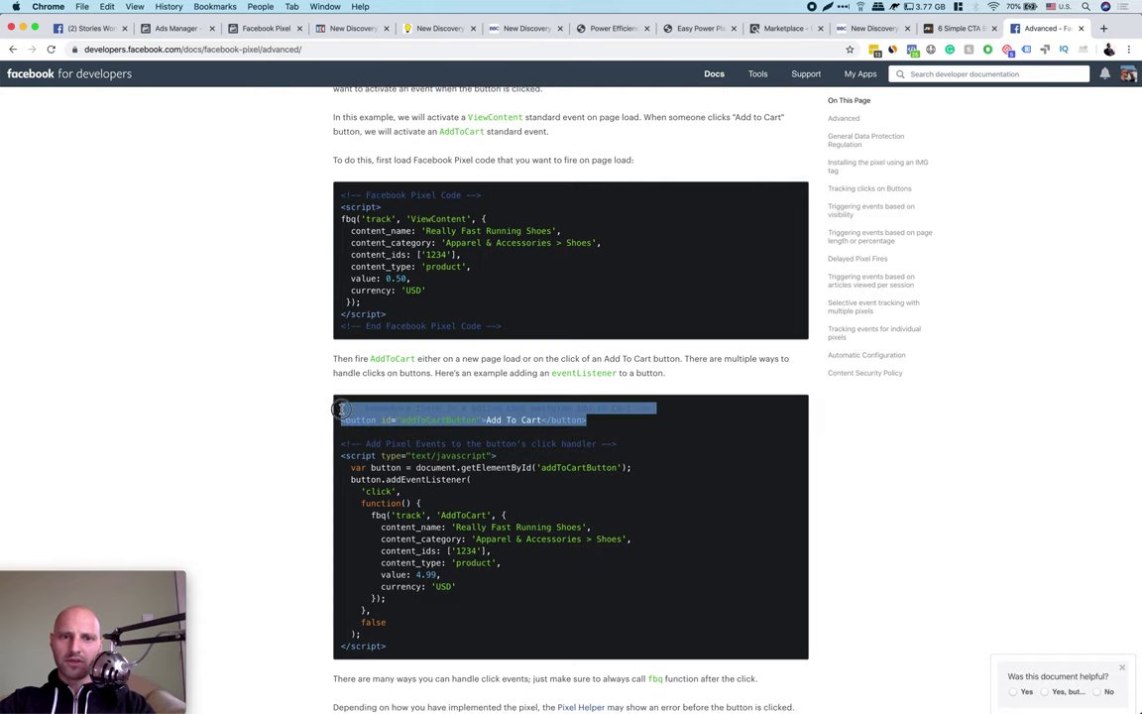
pyautogui.click(416, 595)
pyautogui.moveTo(402, 650); pyautogui.dragTo(424, 453)
pyautogui.rightClick(423, 453)
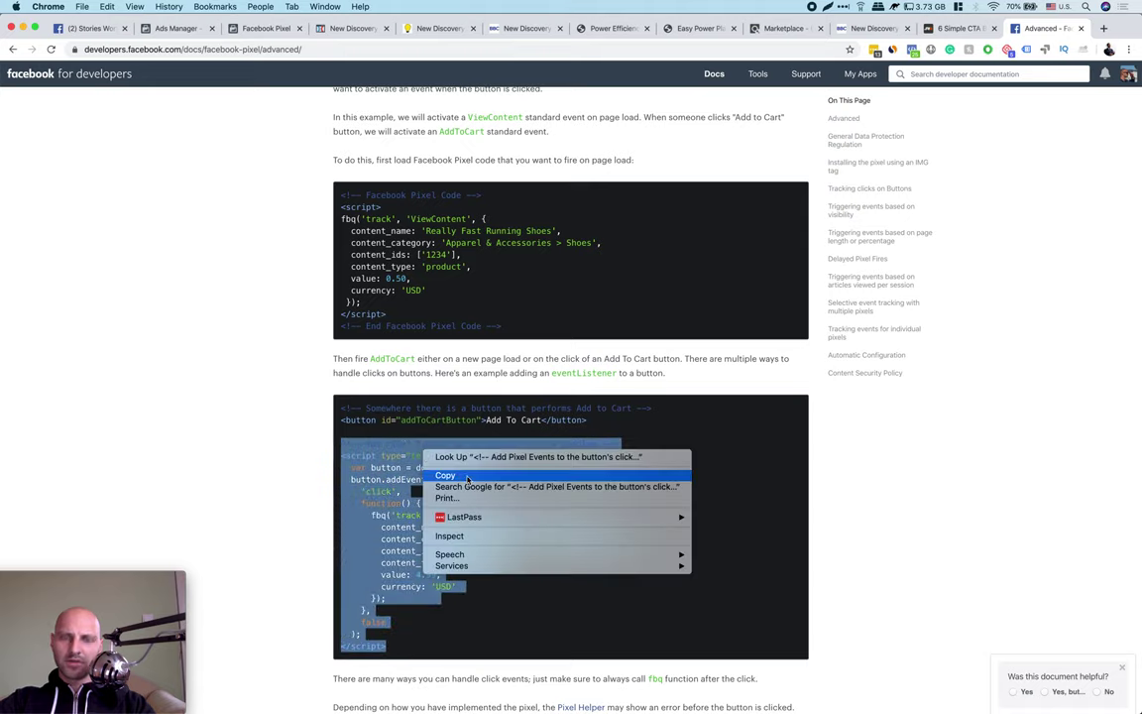
pyautogui.click(469, 477)
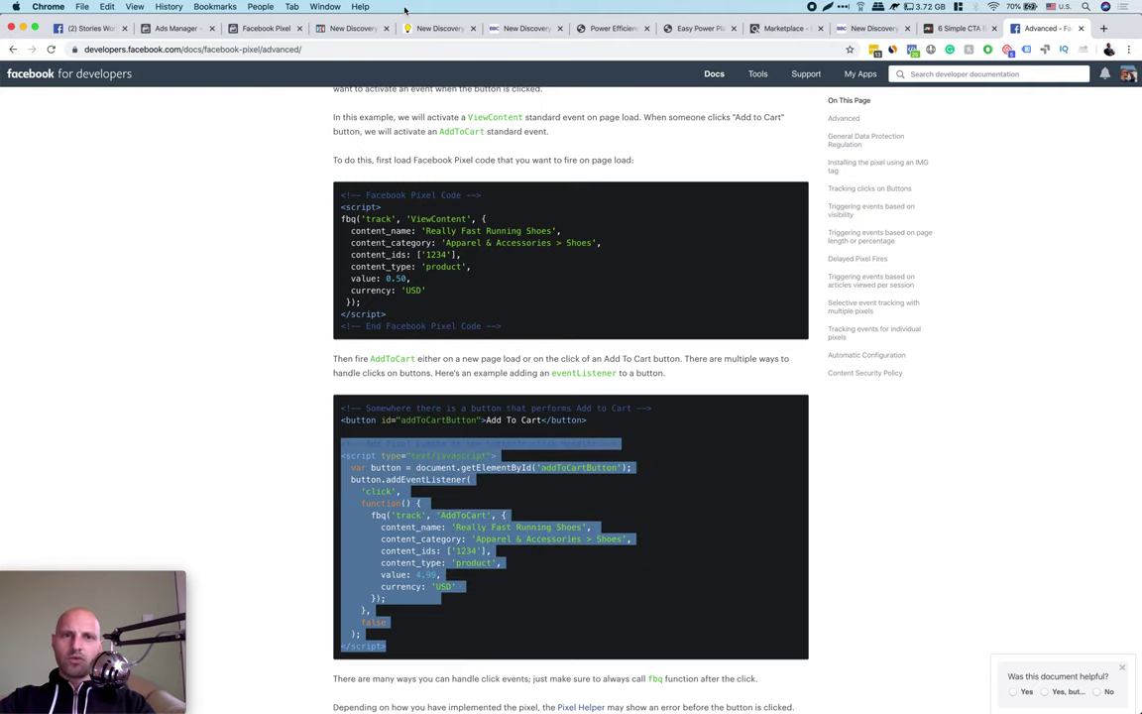
# - Switch to the ClickFunnels page editor and open the code of the Custom JavaScript / HTML element below the agreement text
pyautogui.click(351, 31)
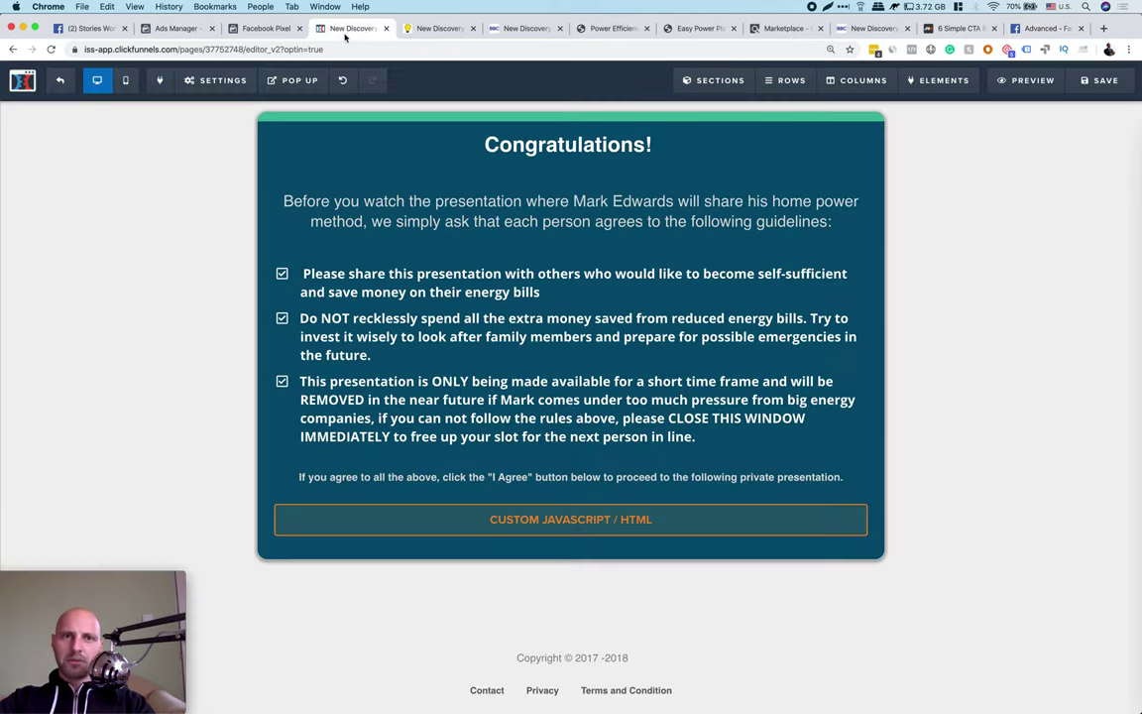
pyautogui.click(553, 522)
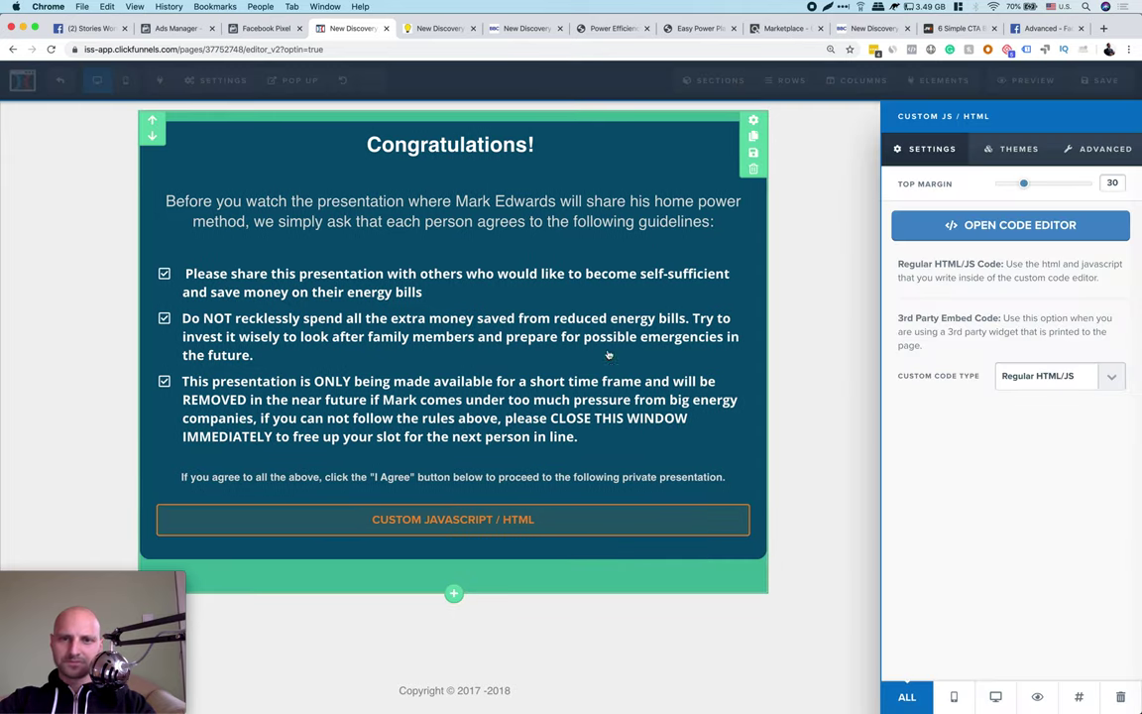
pyautogui.click(1010, 225)
# - Remove two surplus blank lines before the closing style tag and add about a dozen blank lines after it
pyautogui.scroll(-3, 487, 379)
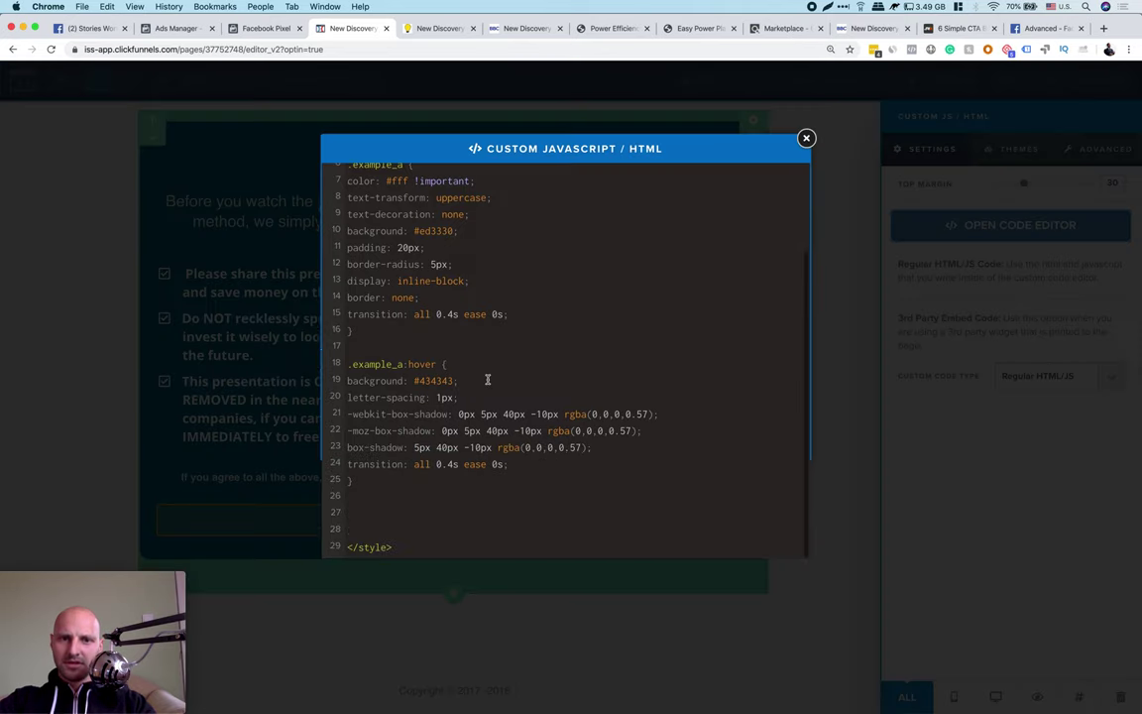
pyautogui.click(360, 524)
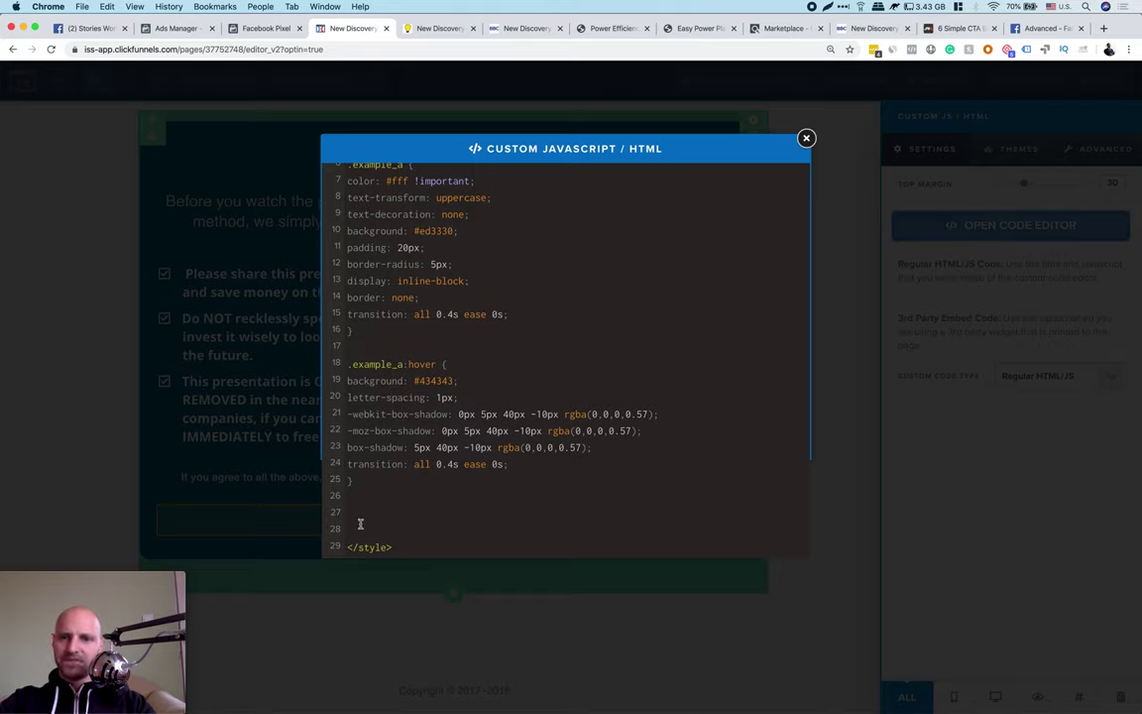
pyautogui.press('BackSpace')
pyautogui.press('BackSpace')
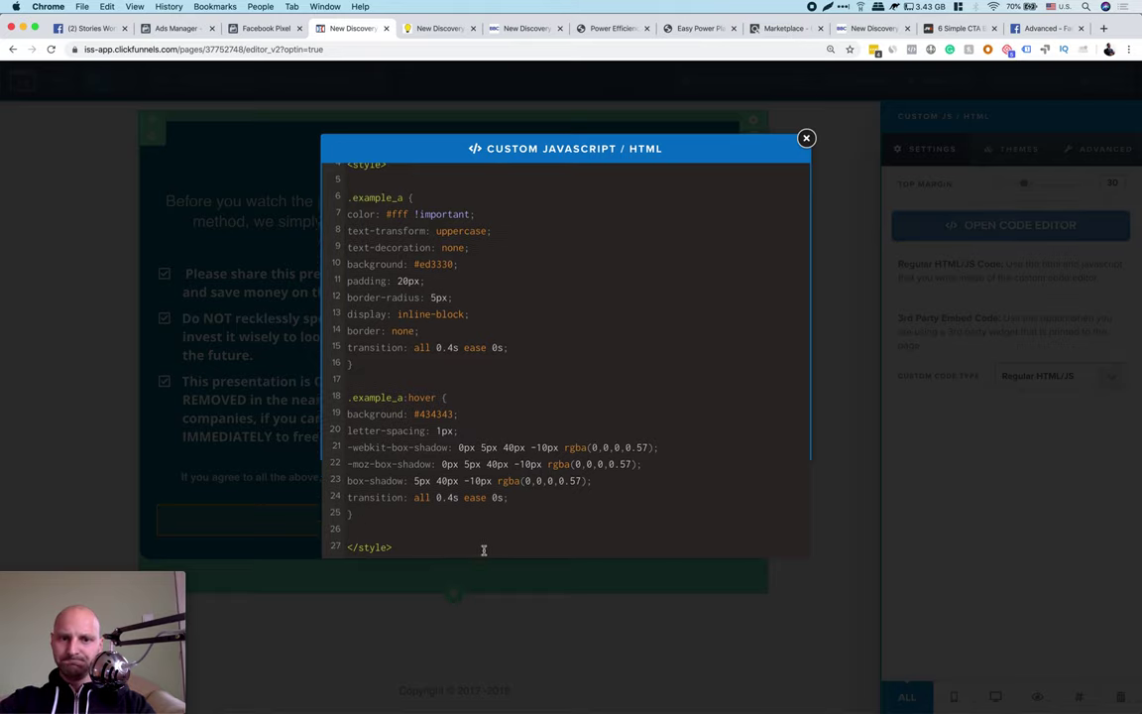
pyautogui.press('Return')
pyautogui.press('Return')
pyautogui.press('Return')
pyautogui.press('Return')
pyautogui.press('Return')
pyautogui.press('Return')
pyautogui.press('Return')
pyautogui.press('Return')
pyautogui.press('Return')
pyautogui.press('Return')
pyautogui.press('Return')
pyautogui.press('Return')
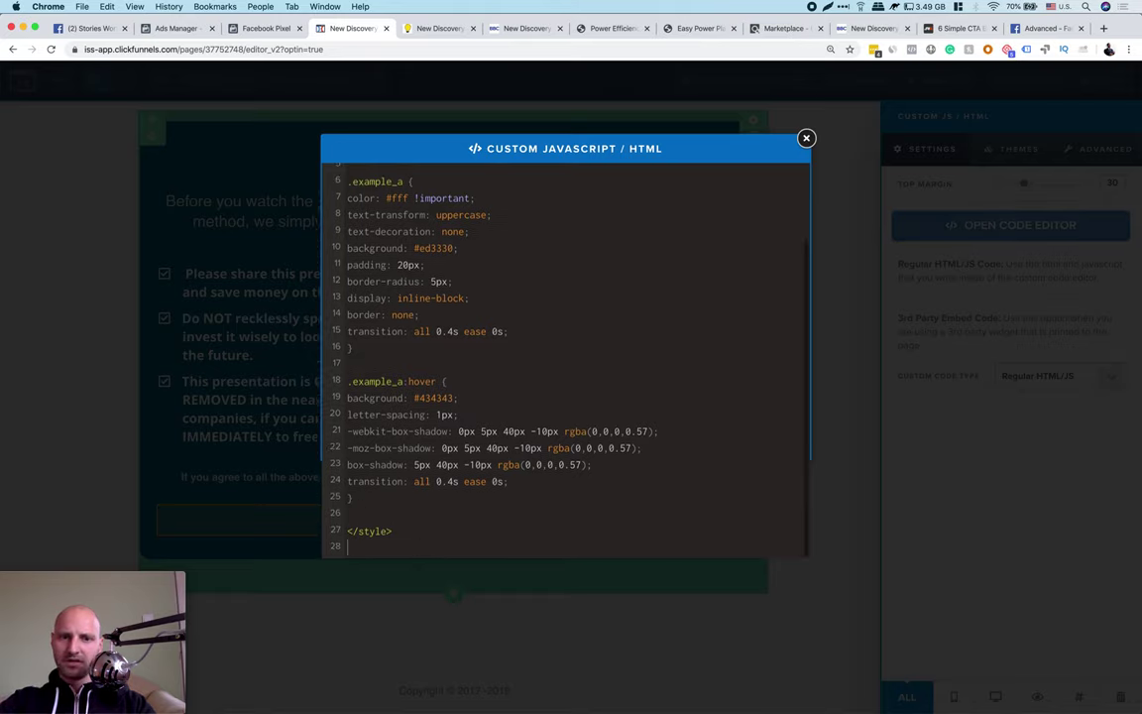
pyautogui.press('Return')
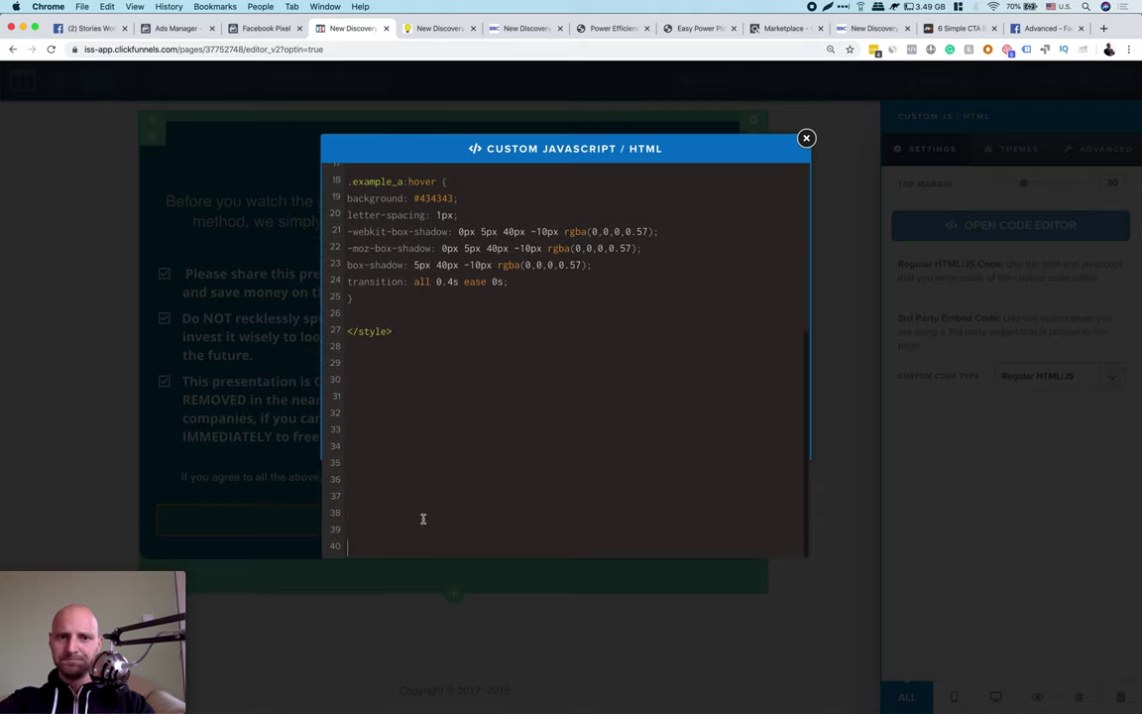
# - Paste the copied pixel event script below the closing style tag, starting on line 30
pyautogui.click(362, 385)
pyautogui.rightClick(363, 385)
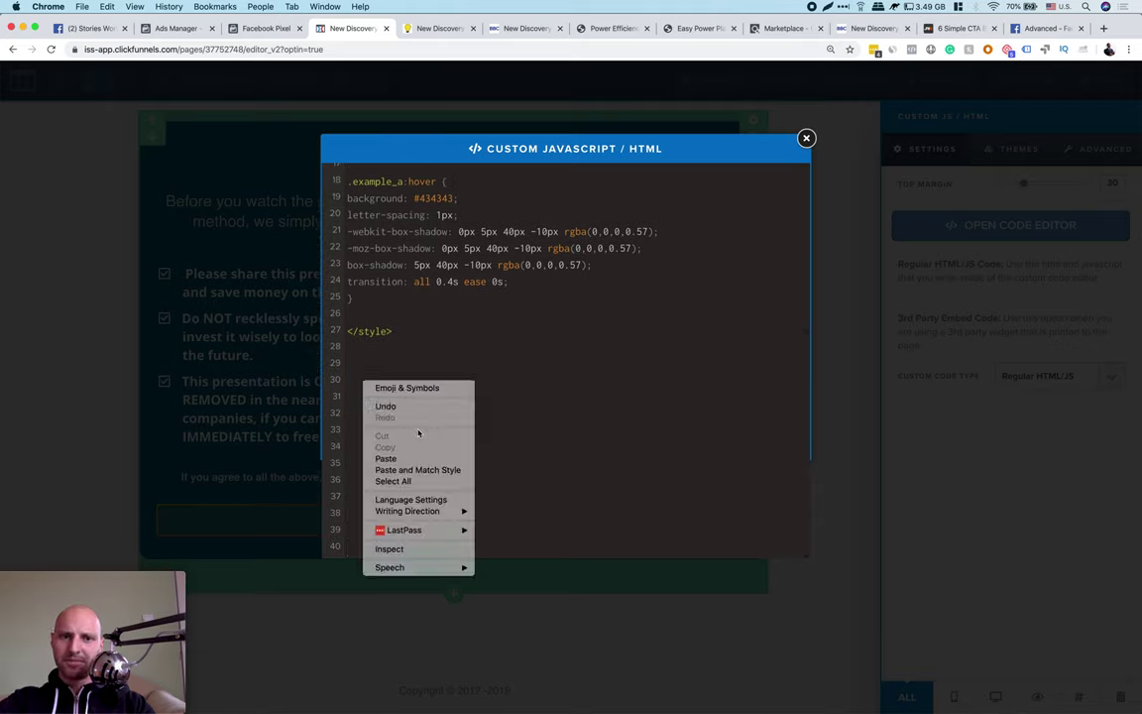
pyautogui.click(395, 460)
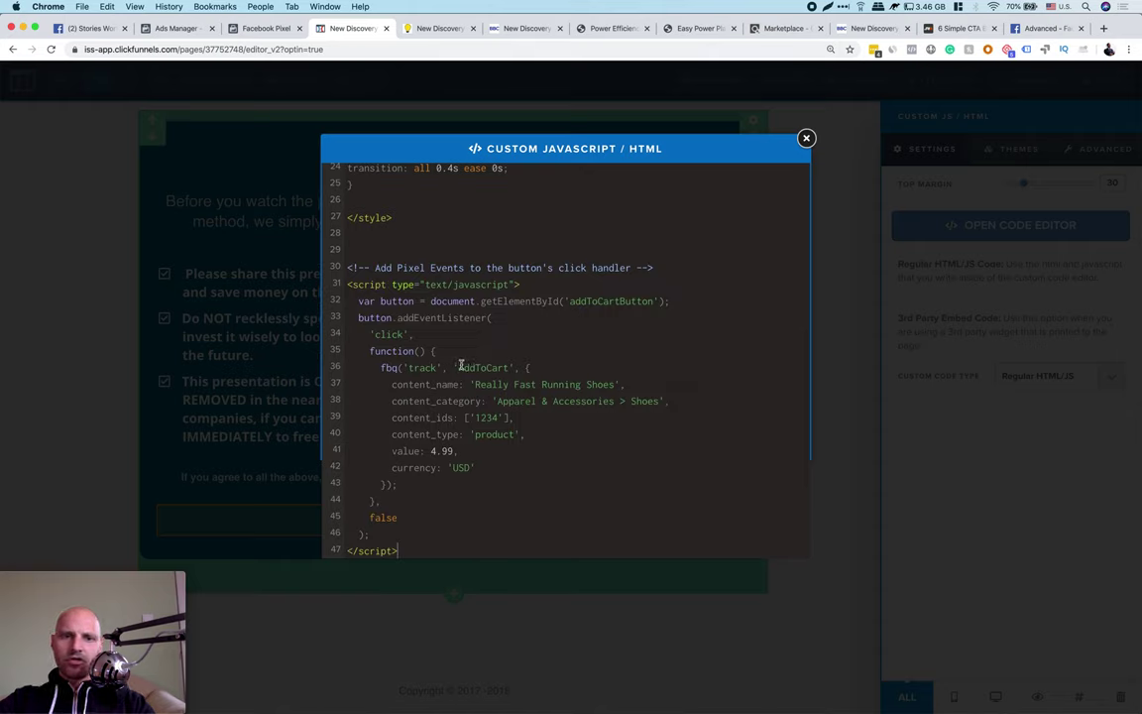
# - Replace the AddToCart event name in the pasted fbq track call with Button_Clicked
pyautogui.moveTo(459, 368); pyautogui.dragTo(508, 368)
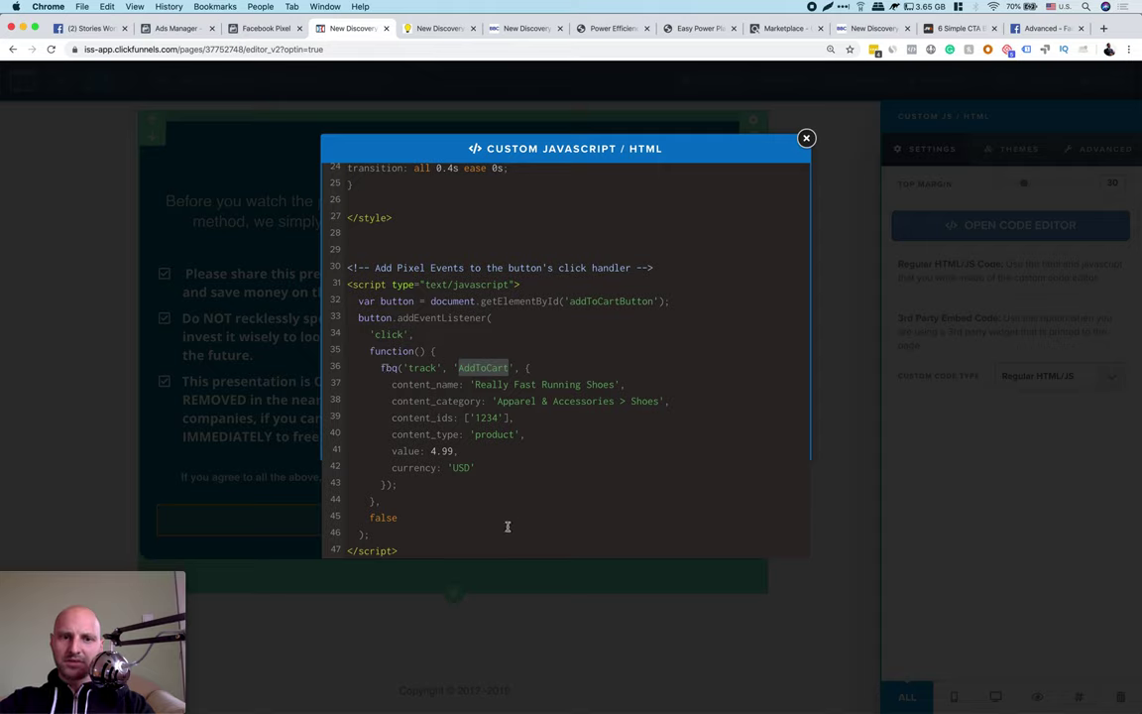
pyautogui.click(470, 369)
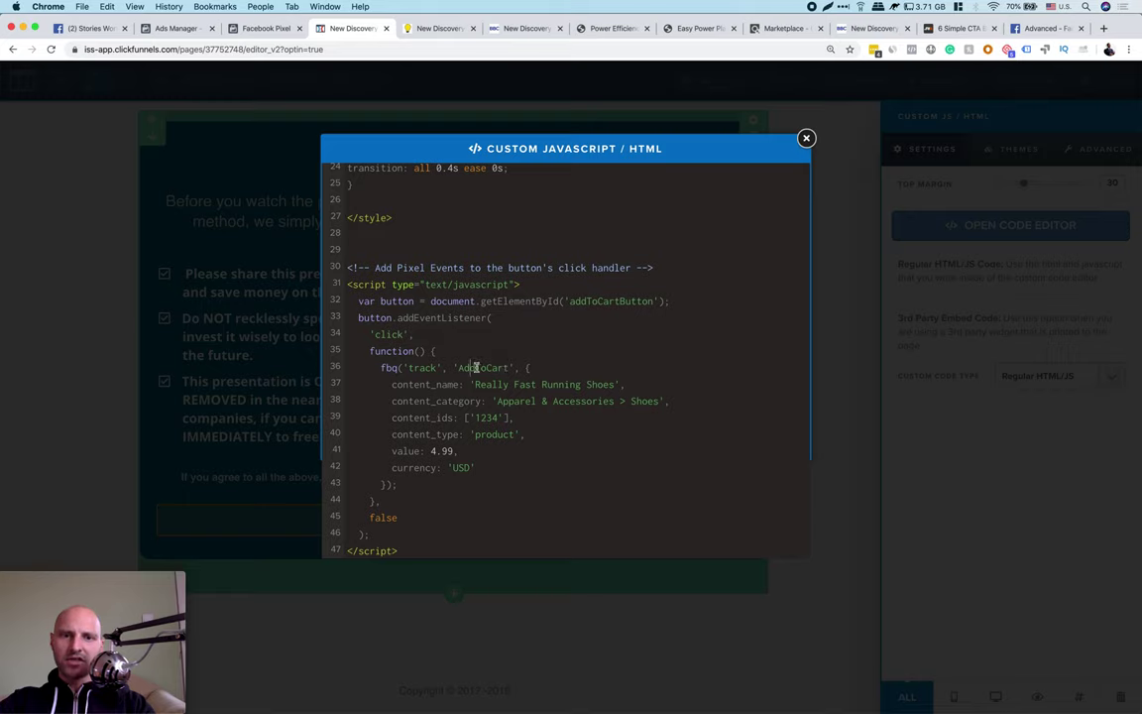
pyautogui.doubleClick(474, 368)
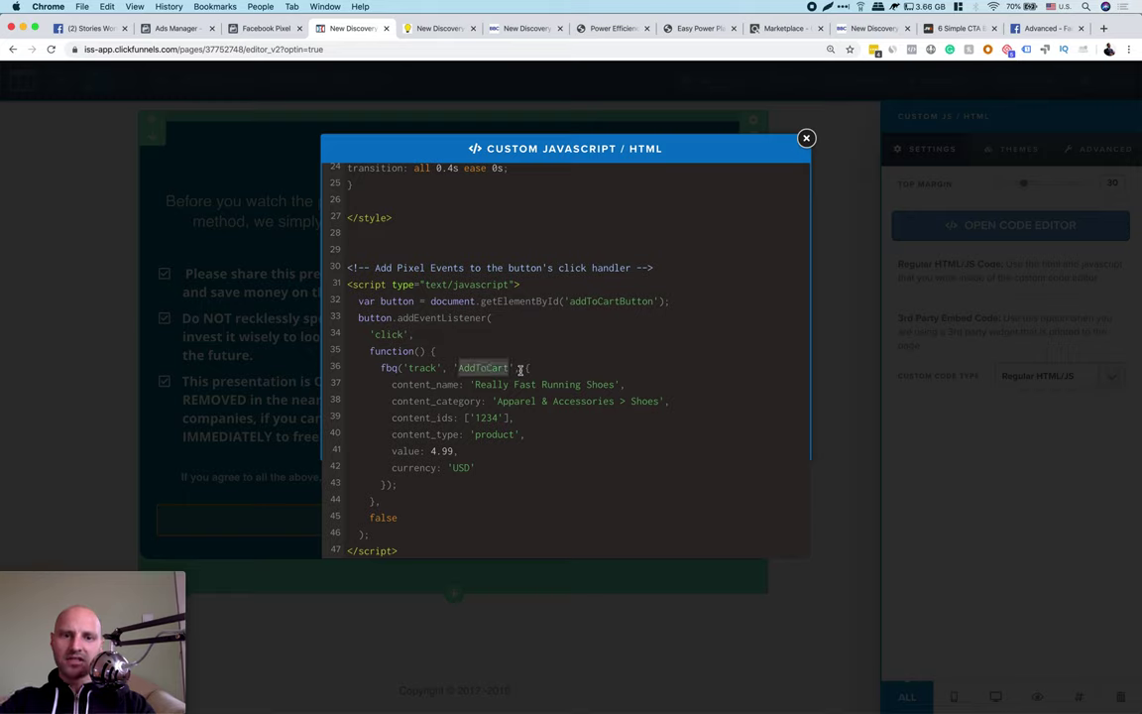
pyautogui.write('Button')
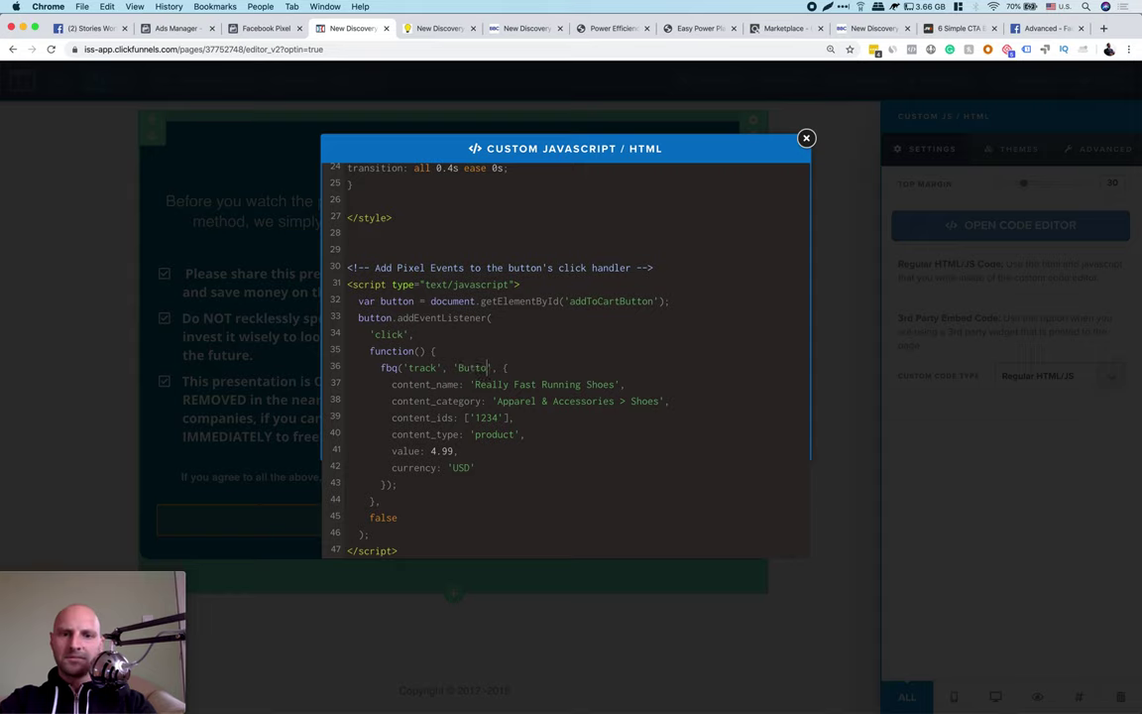
pyautogui.write('_Clicked')
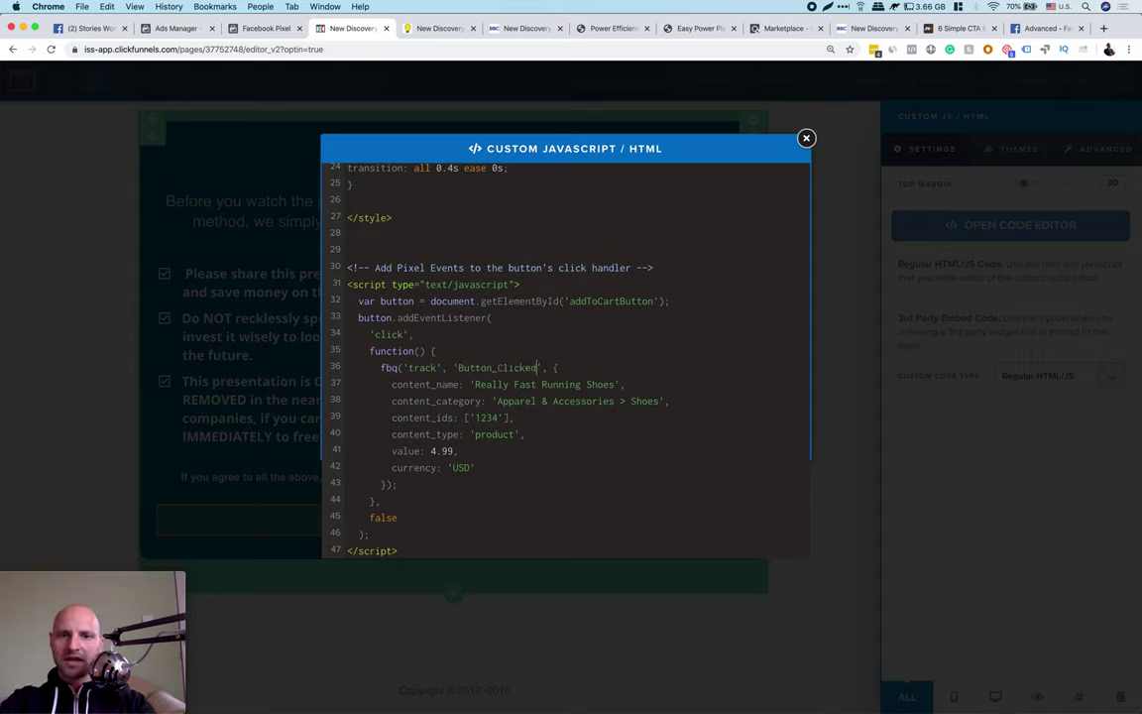
# - Set the event name in the fbq track call to i_agree_button, all in lowercase
pyautogui.press('BackSpace')
pyautogui.press('BackSpace')
pyautogui.press('BackSpace')
pyautogui.press('BackSpace')
pyautogui.press('BackSpace')
pyautogui.press('BackSpace')
pyautogui.press('BackSpace')
pyautogui.press('BackSpace')
pyautogui.press('BackSpace')
pyautogui.press('BackSpace')
pyautogui.press('BackSpace')
pyautogui.press('BackSpace')
pyautogui.press('BackSpace')
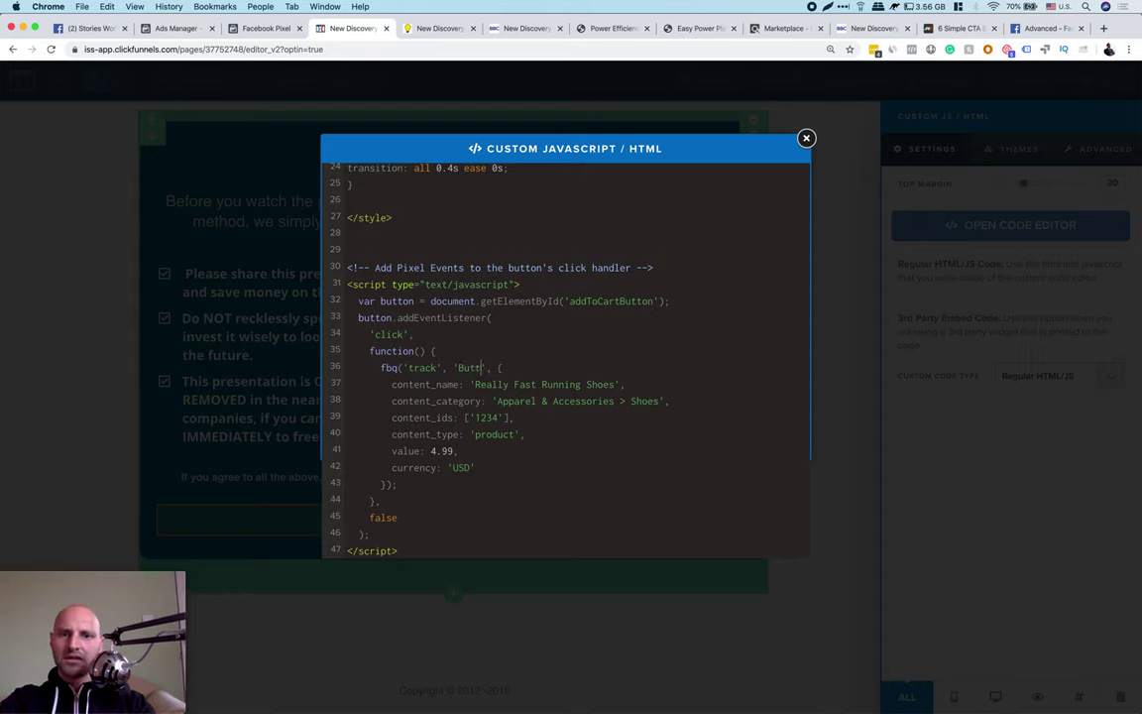
pyautogui.write('-Agr')
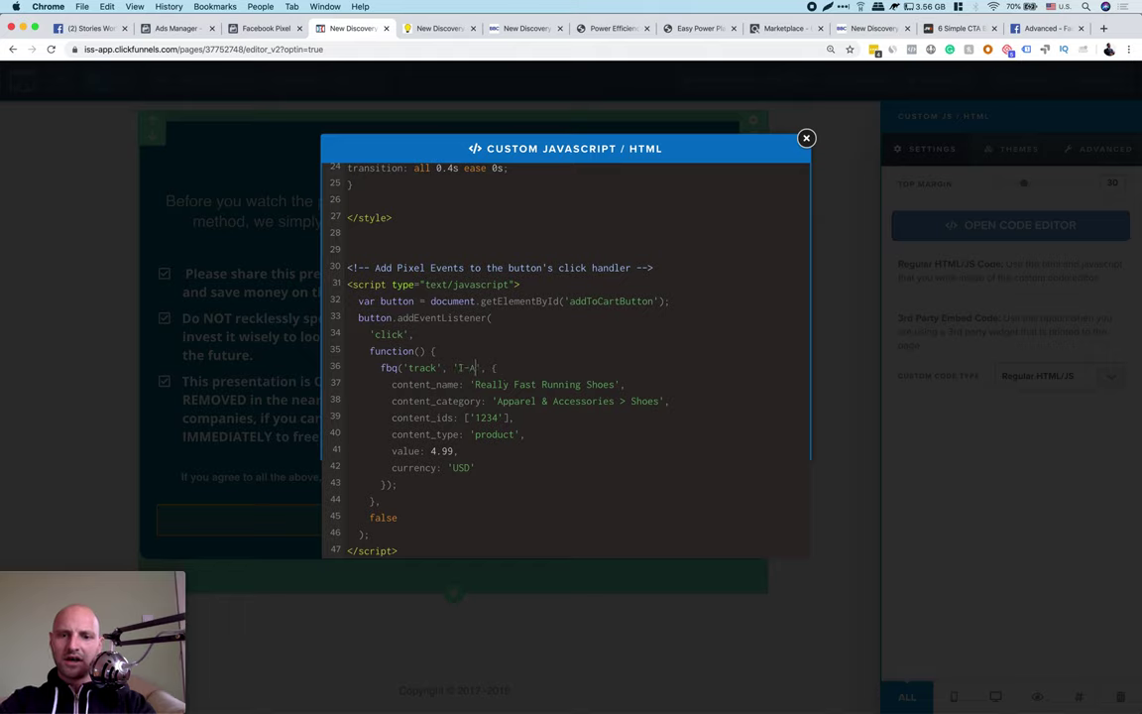
pyautogui.press('BackSpace')
pyautogui.press('BackSpace')
pyautogui.press('BackSpace')
pyautogui.press('BackSpace')
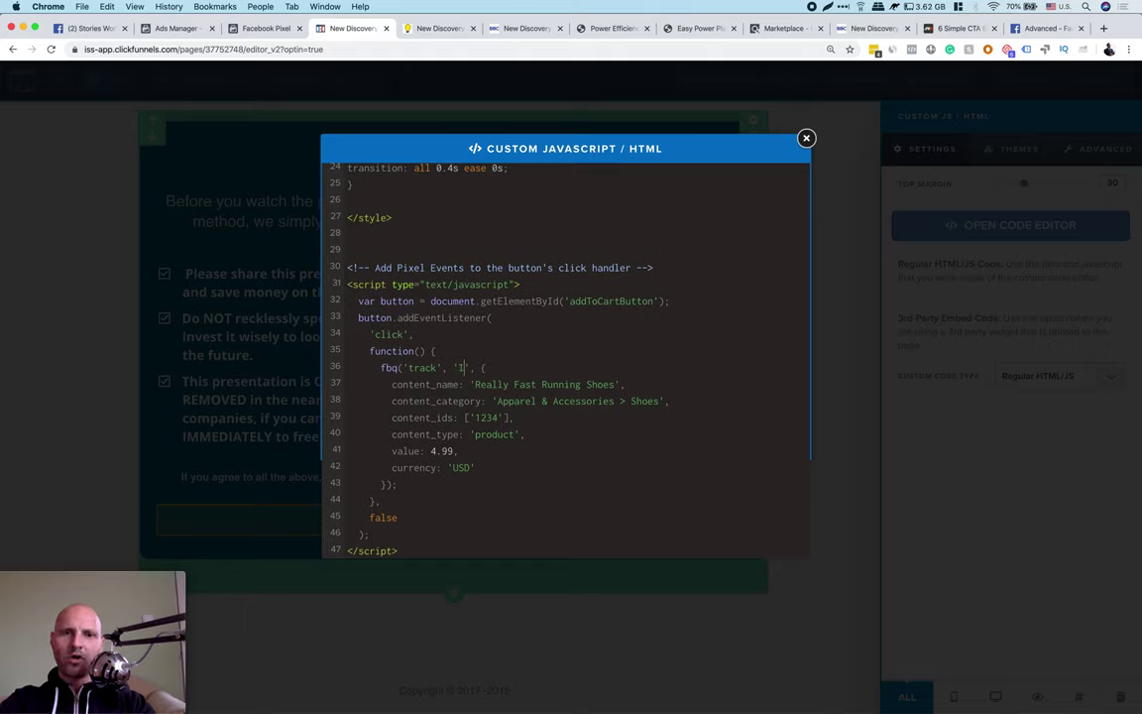
pyautogui.write('_ag')
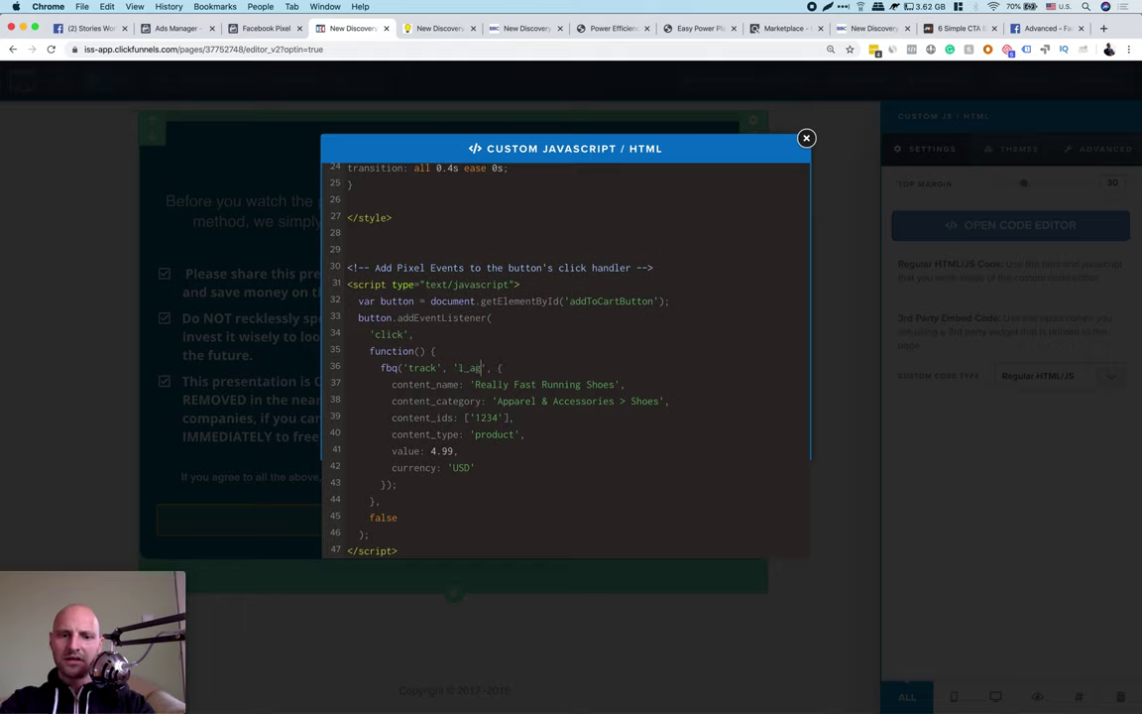
pyautogui.write('ree_button')
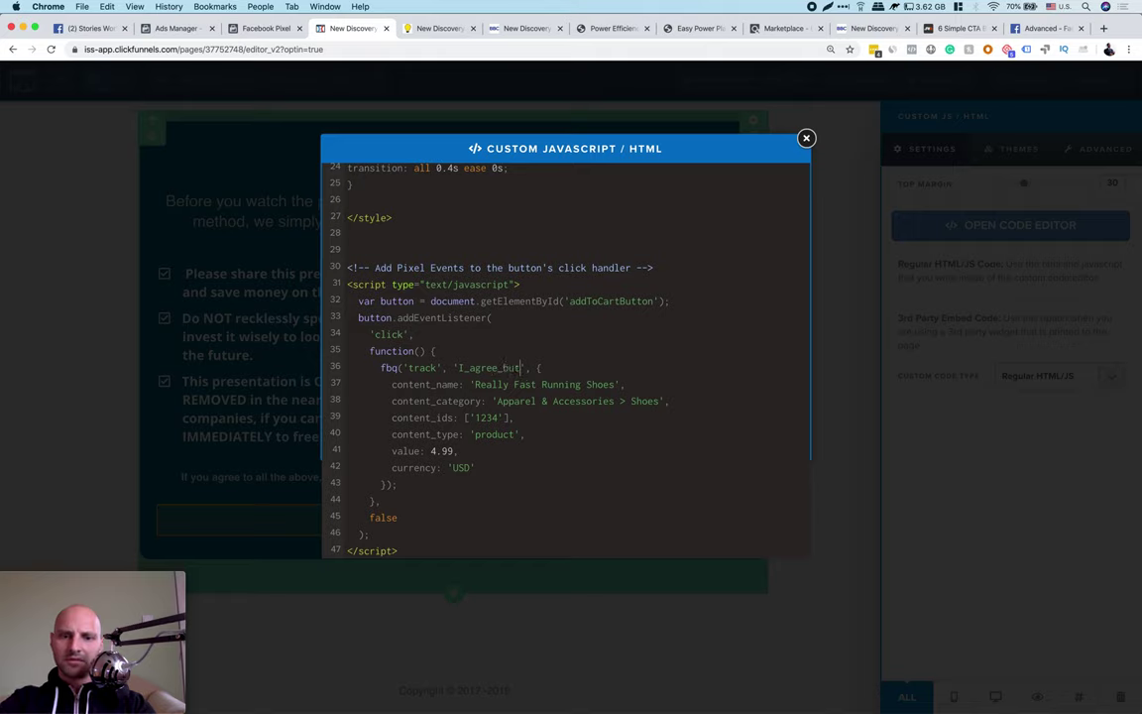
pyautogui.click(462, 368)
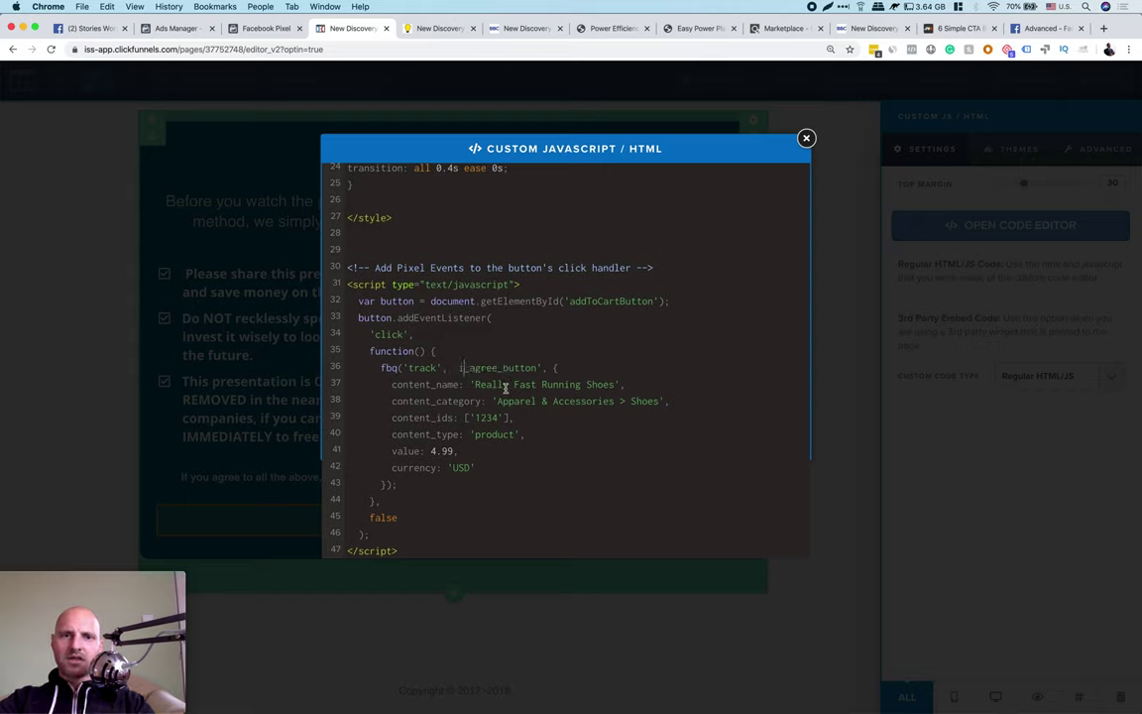
# - Examine the script line that declares the button variable and gets the element by its ID
pyautogui.scroll(2, 506, 387)
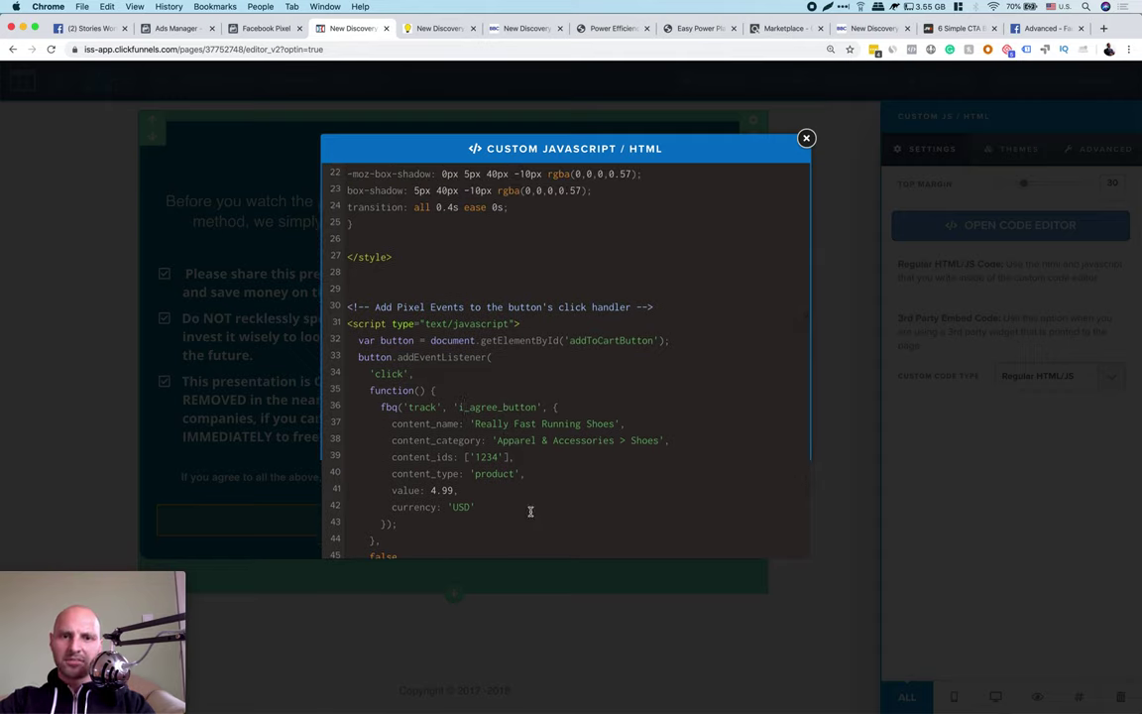
pyautogui.moveTo(357, 341); pyautogui.dragTo(413, 341)
pyautogui.doubleClick(445, 343)
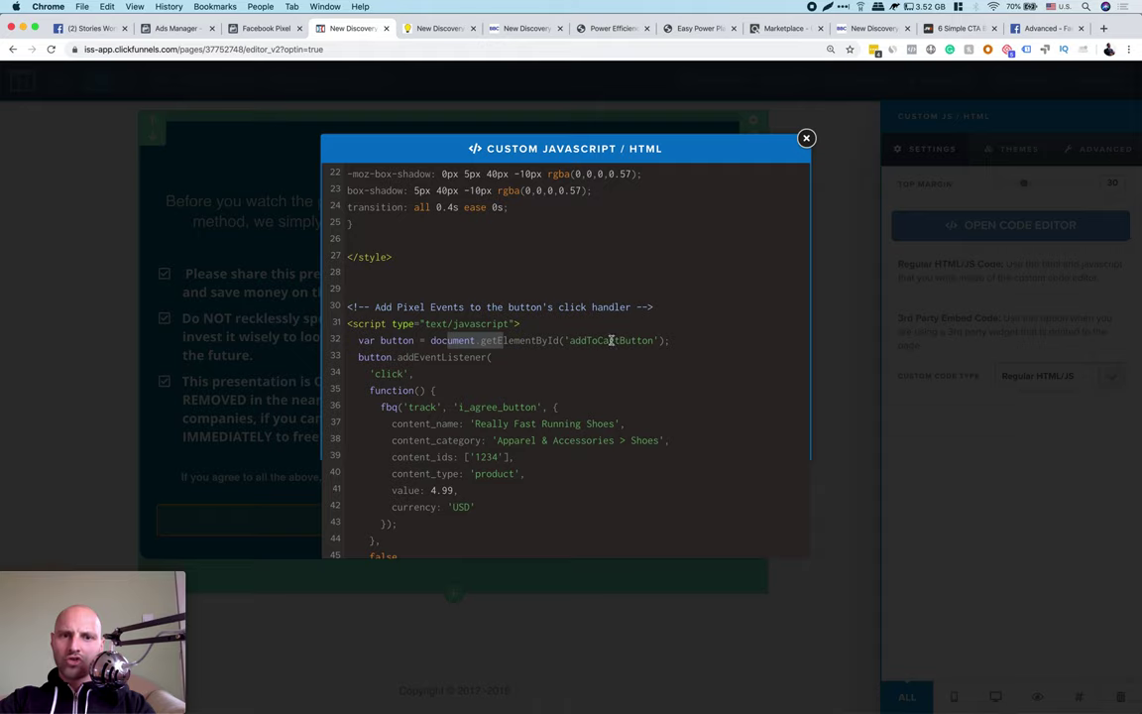
# - Replace the addToCartButton ID in the script's getElementById call with button1 and copy the new ID
pyautogui.doubleClick(612, 340)
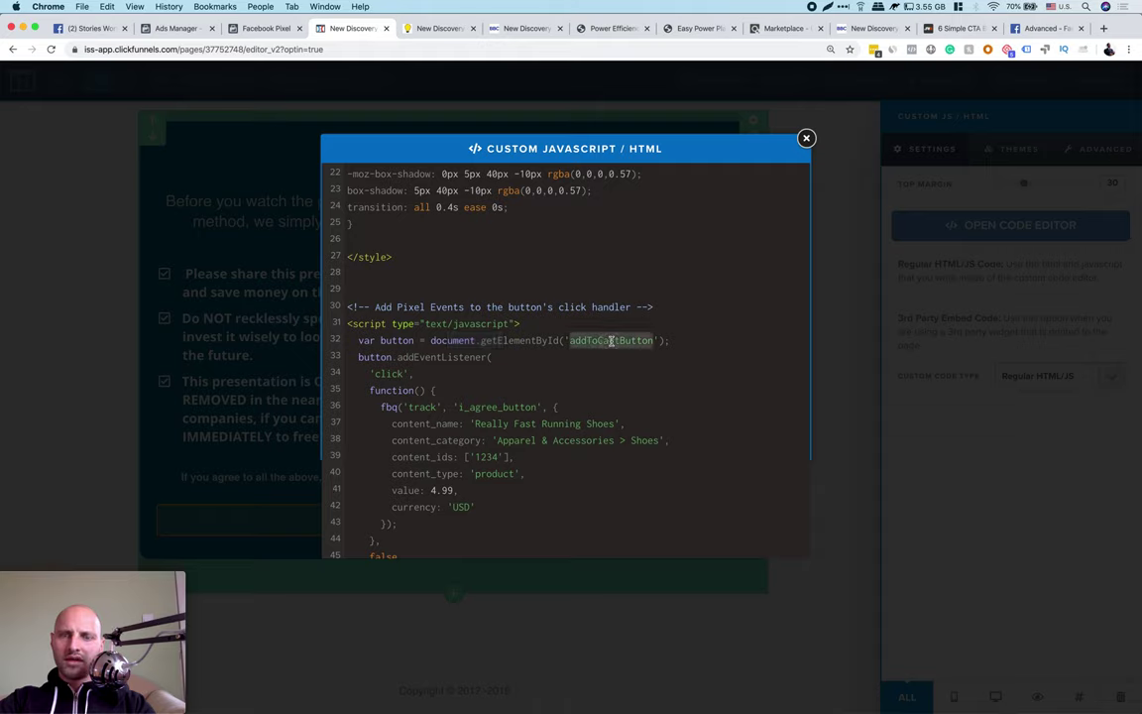
pyautogui.scroll(1, 612, 340)
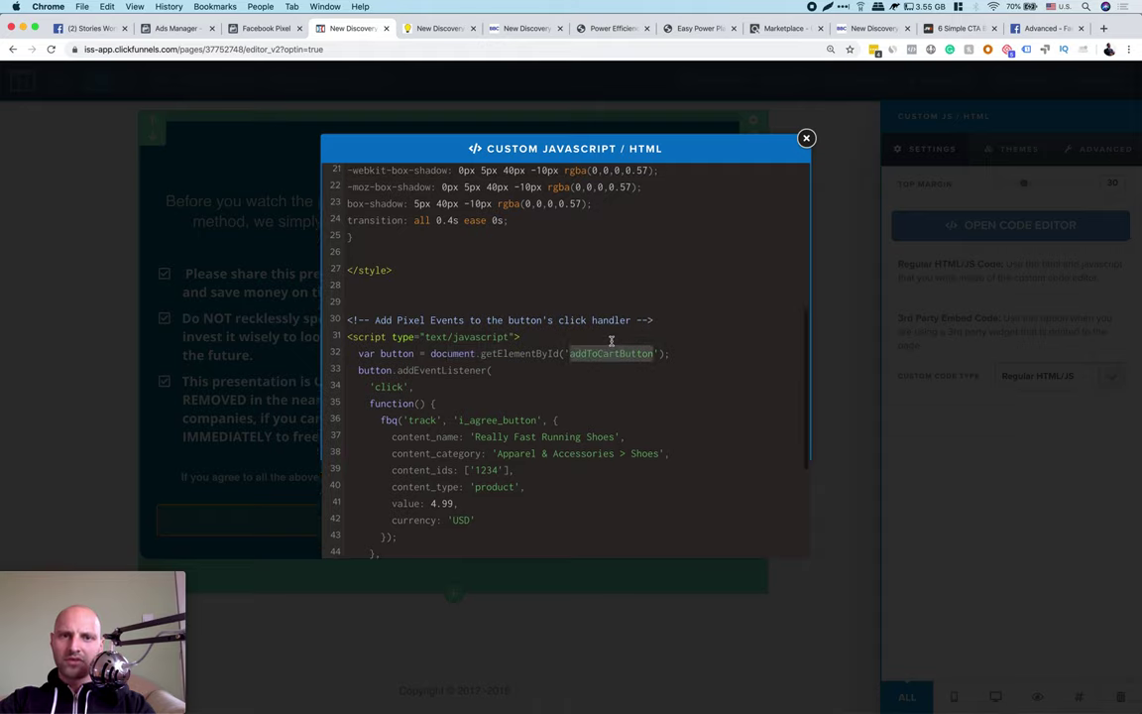
pyautogui.scroll(-1, 612, 340)
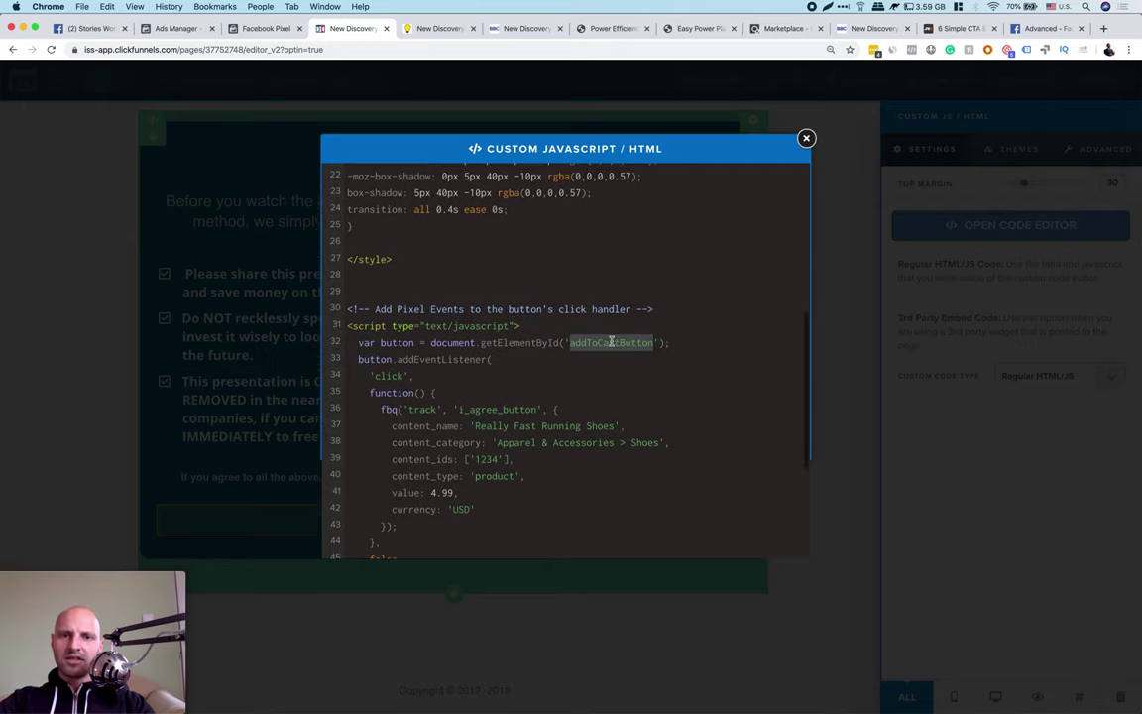
pyautogui.write('butto')
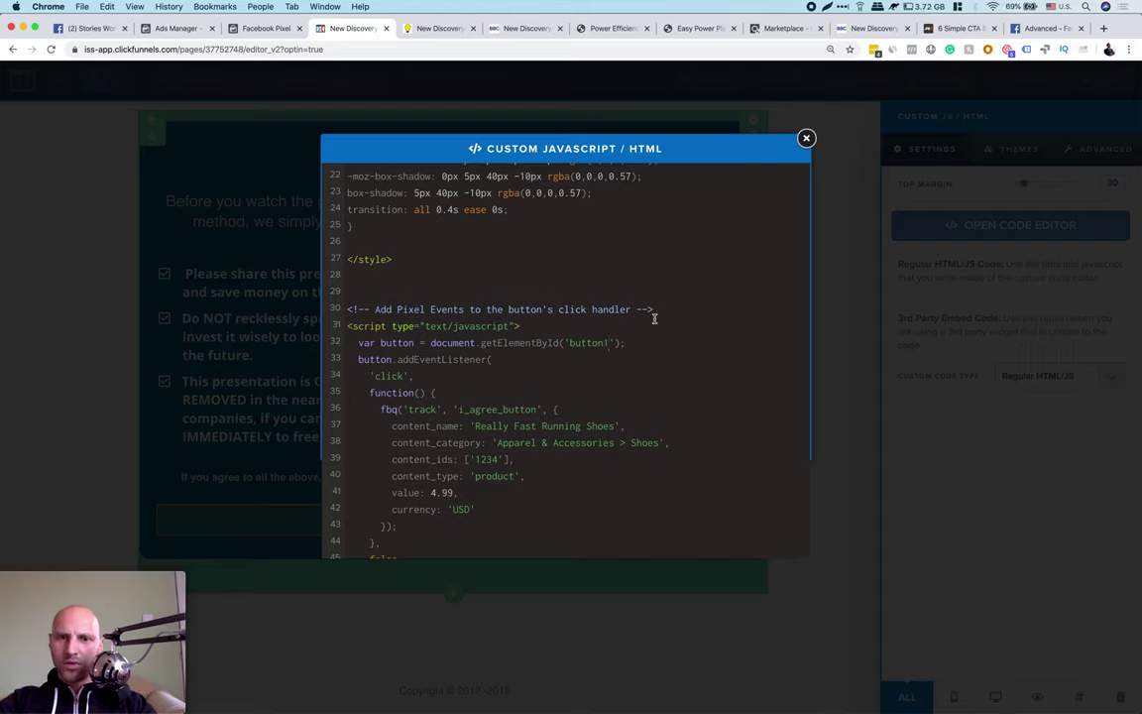
pyautogui.moveTo(568, 342); pyautogui.dragTo(610, 343)
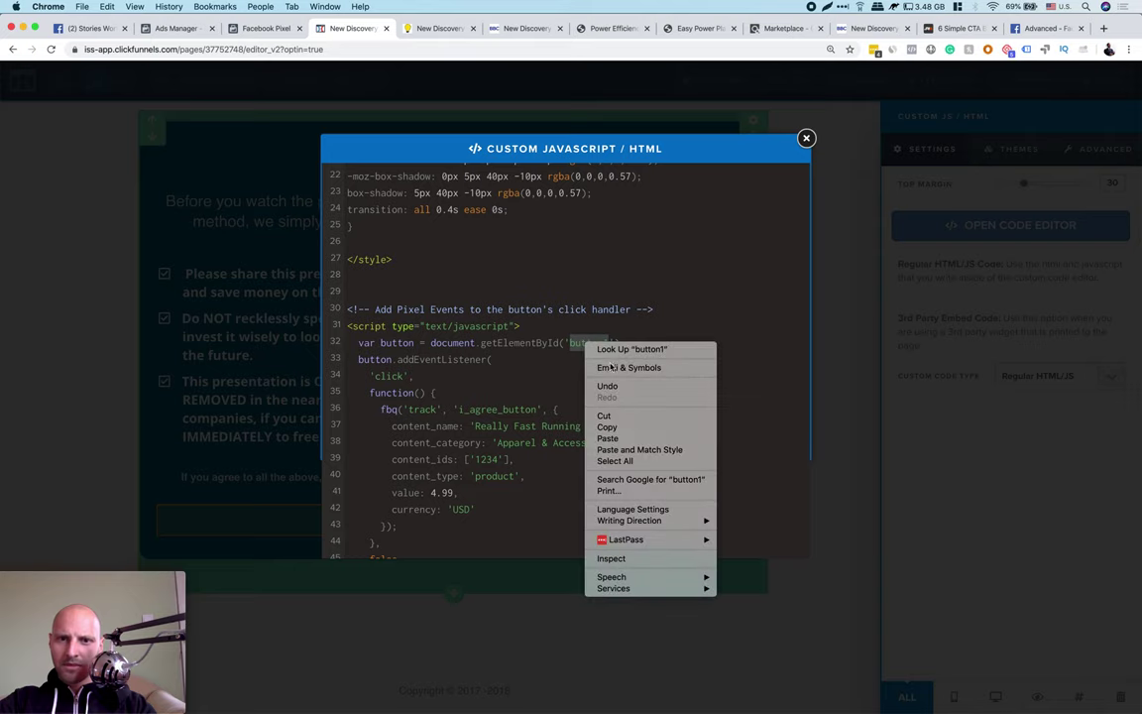
pyautogui.rightClick(586, 343)
pyautogui.click(614, 428)
# - Add the attribute id="button1" to the opening div tag of the I AGREE button code and save the page
pyautogui.scroll(5, 612, 330)
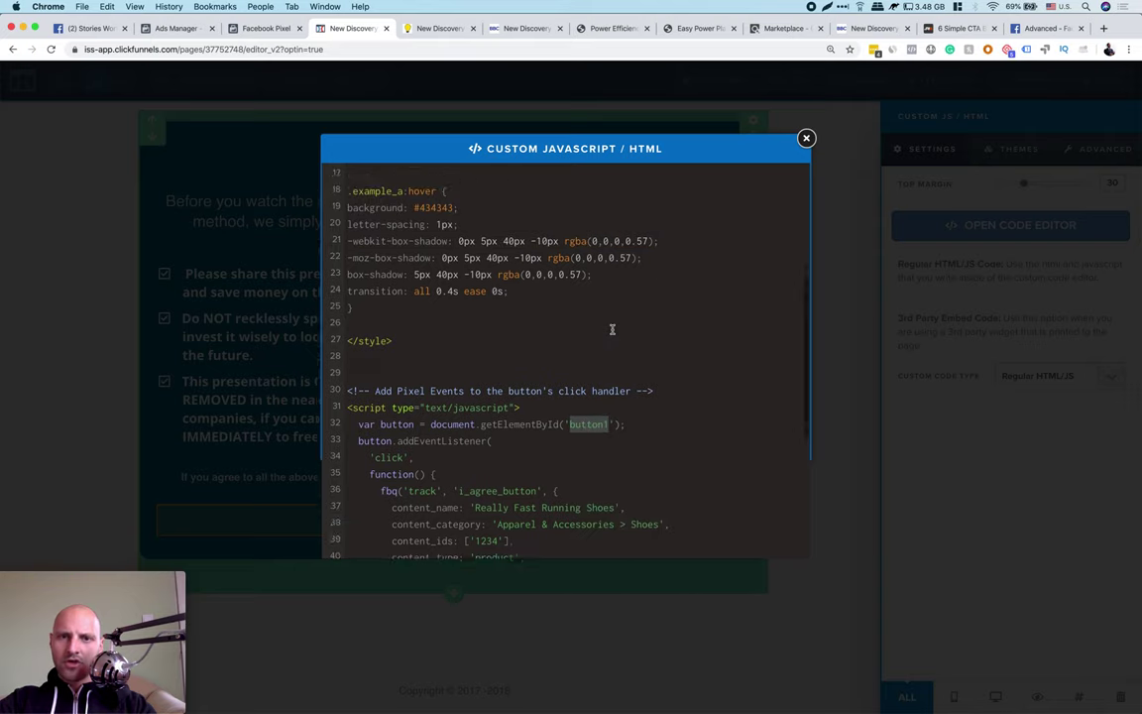
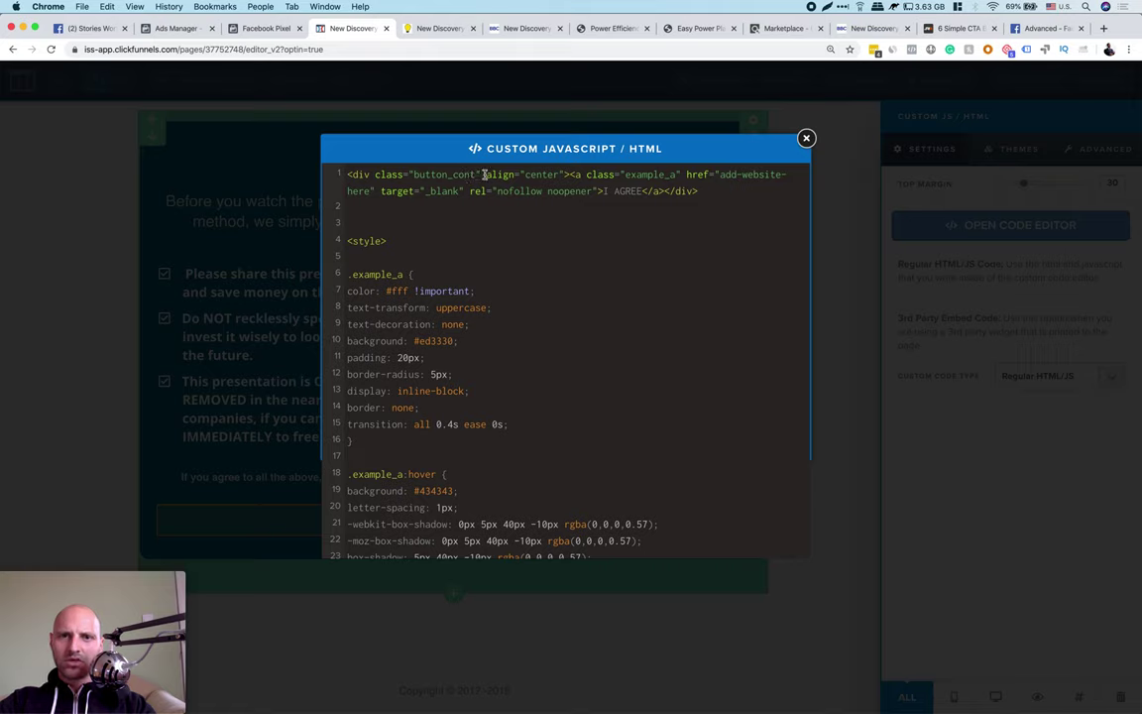
pyautogui.click(376, 176)
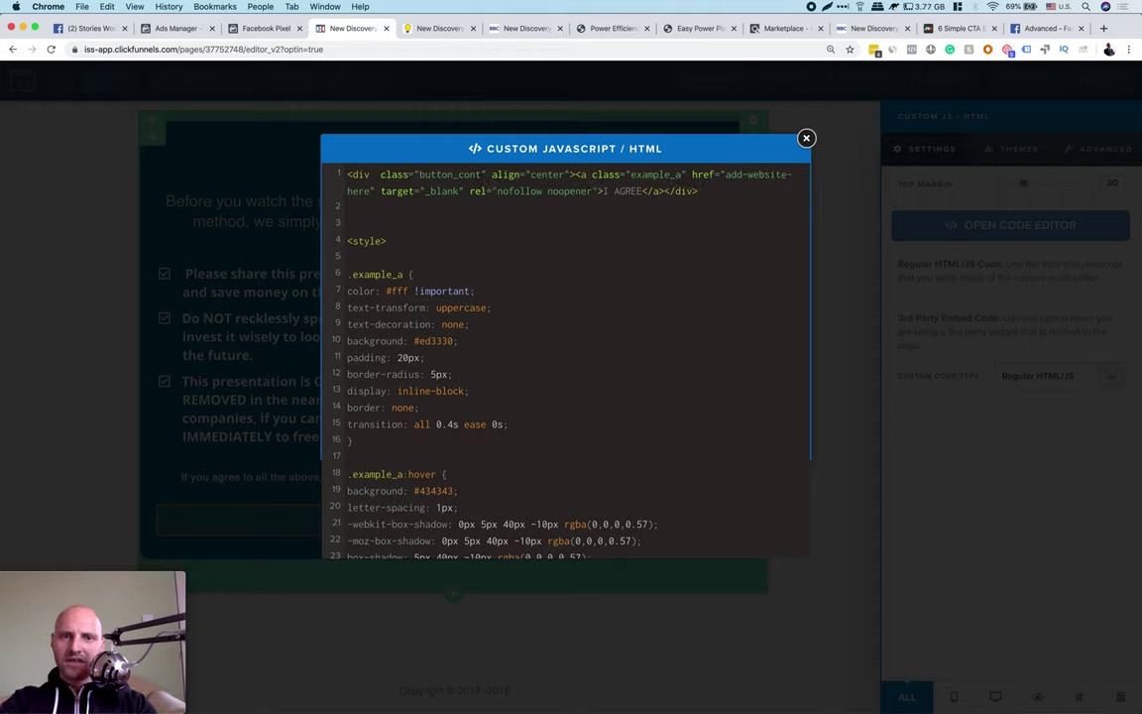
pyautogui.write('id')
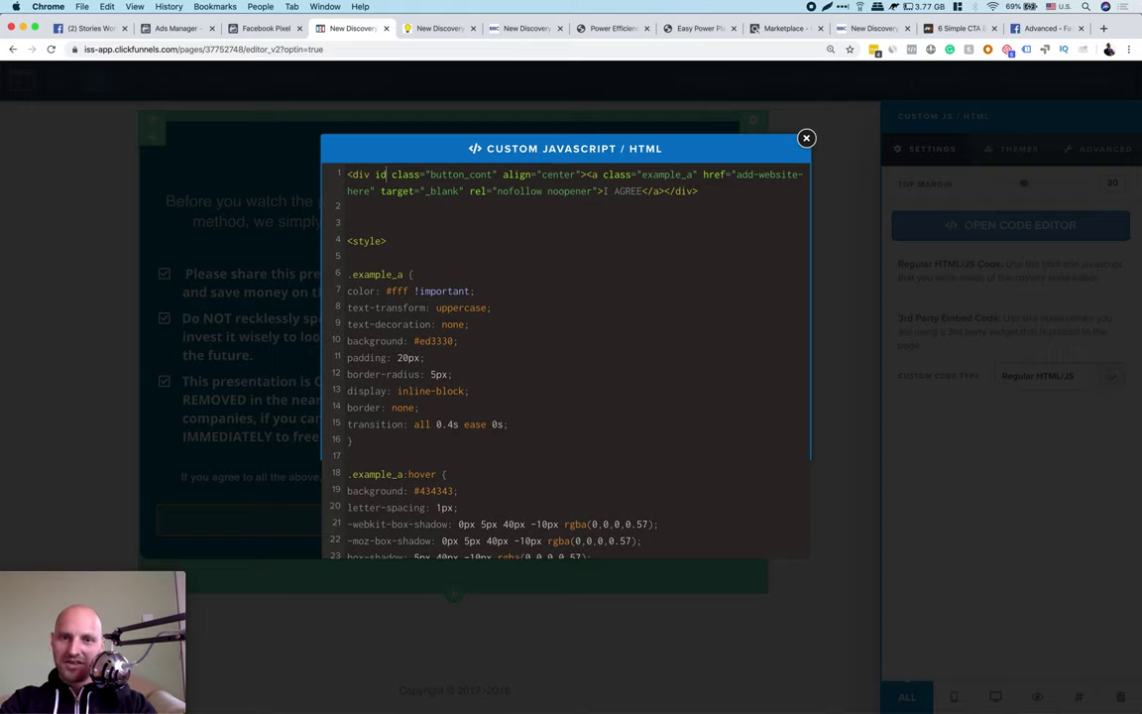
pyautogui.write('=')
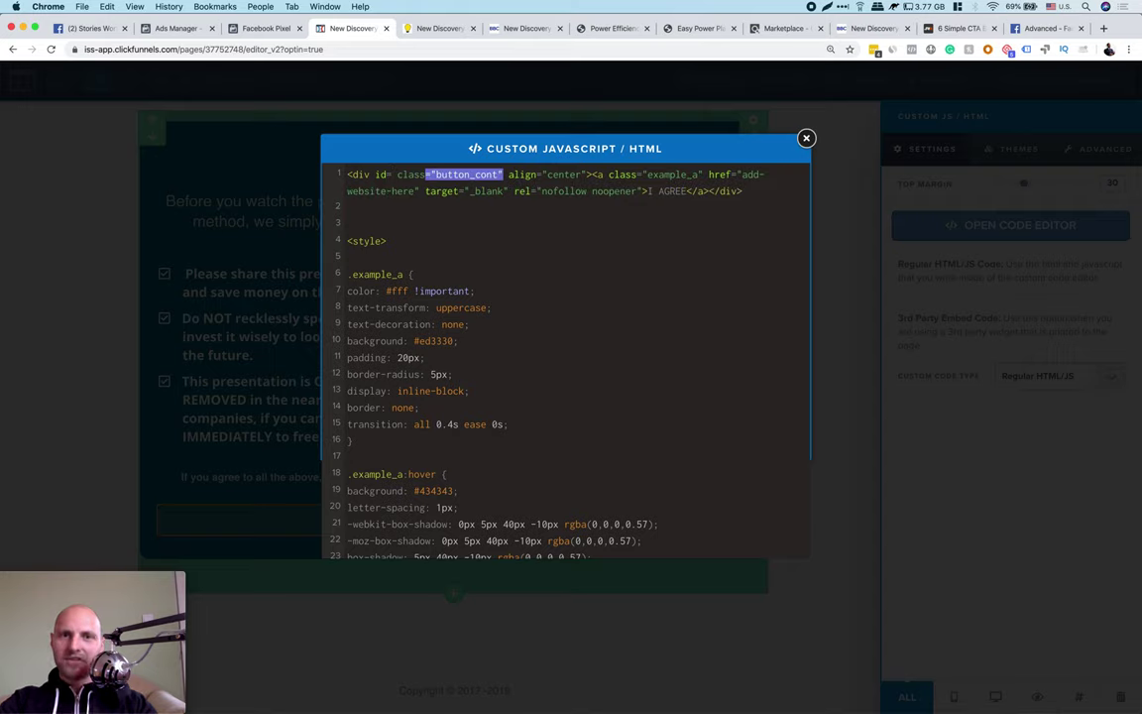
pyautogui.write('""')
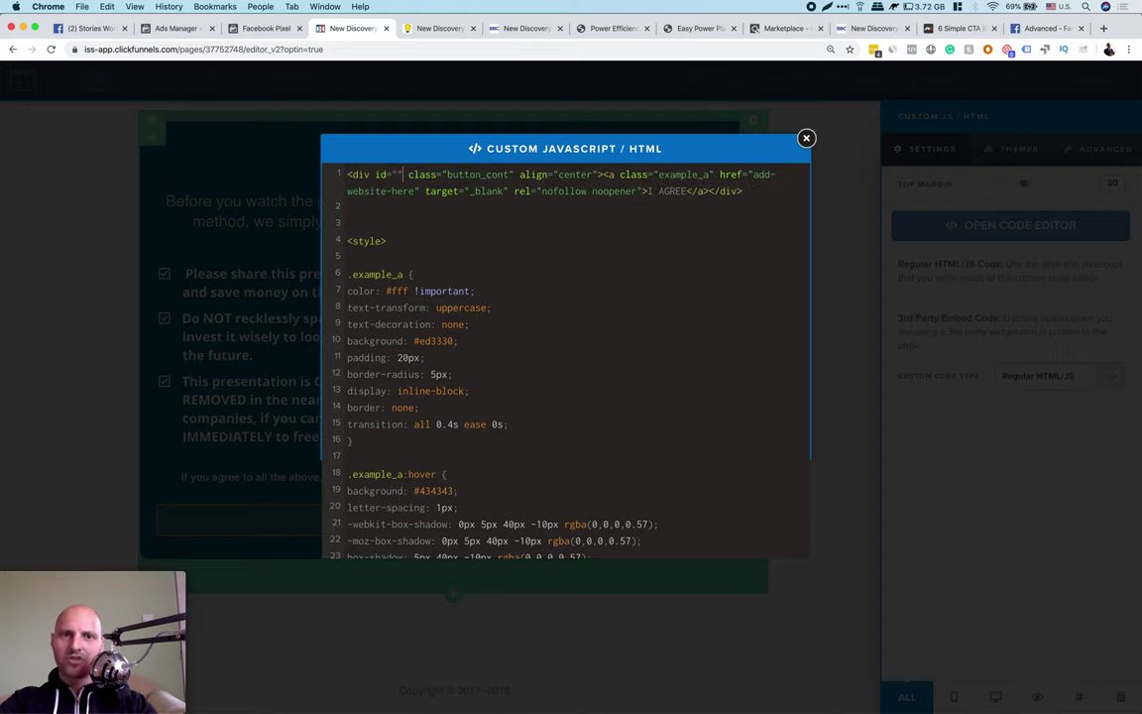
pyautogui.rightClick(396, 174)
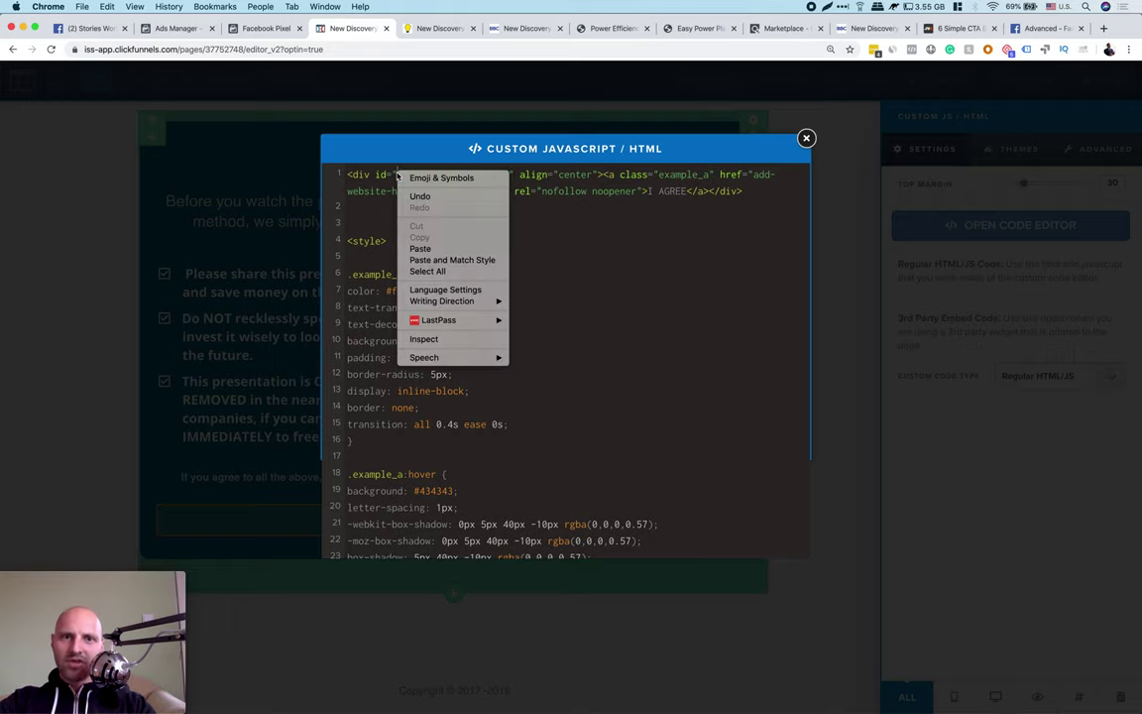
pyautogui.click(434, 249)
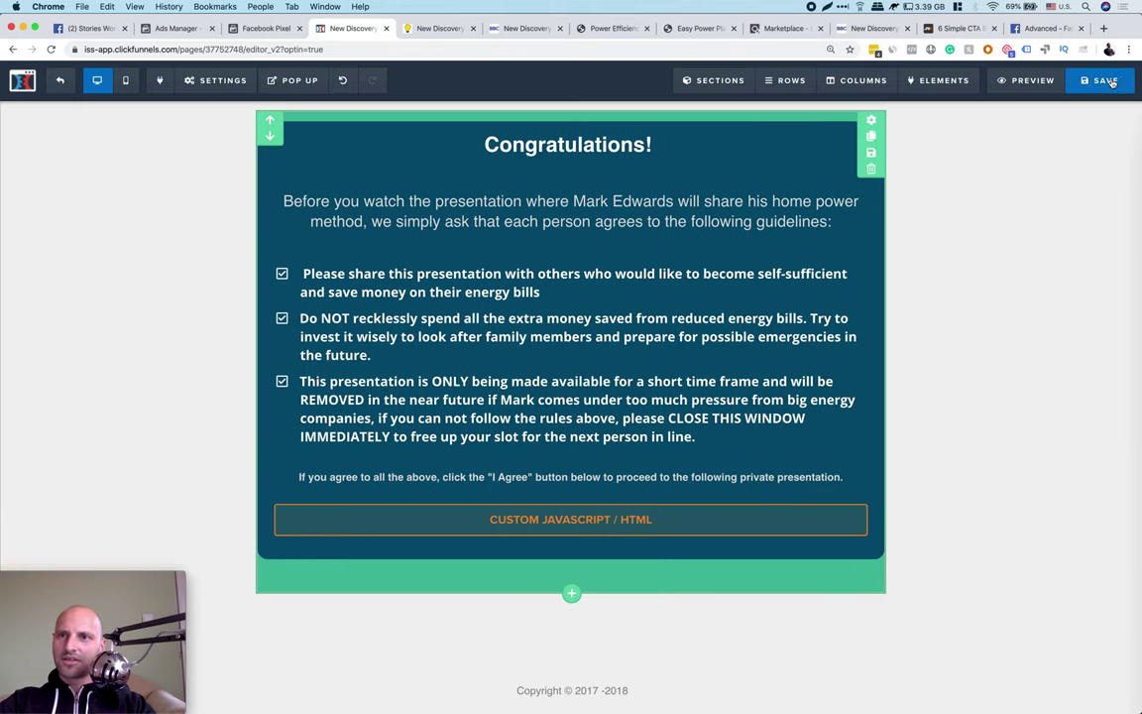
pyautogui.click(1107, 81)
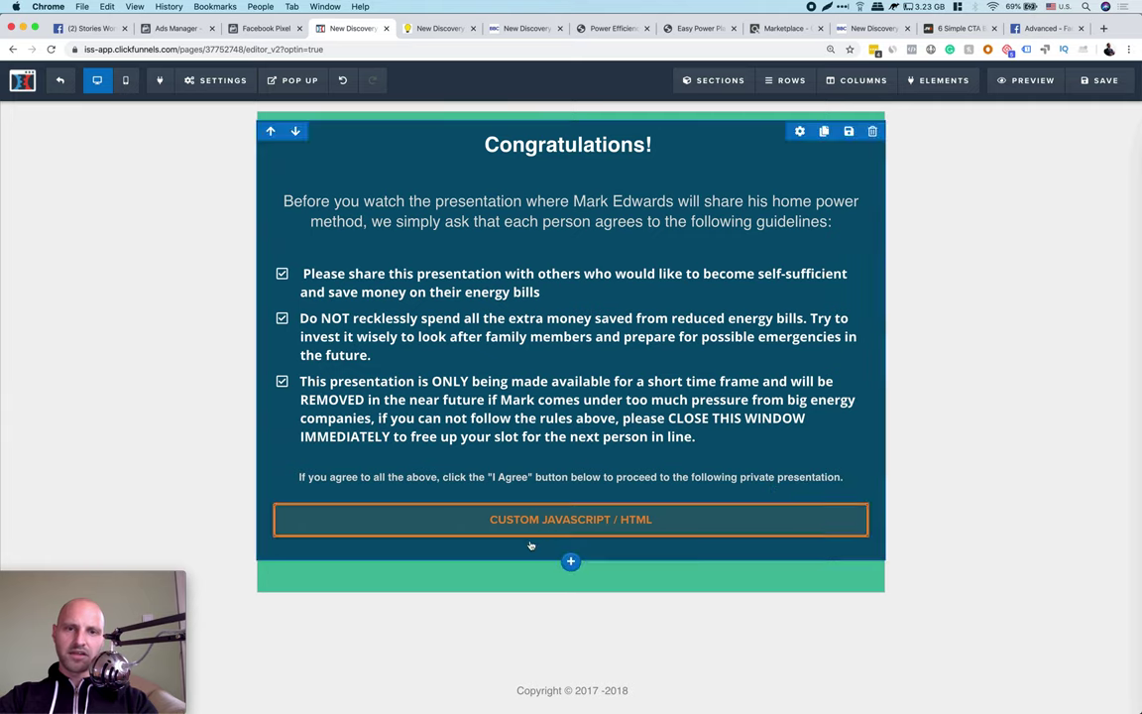
# - Reload the landing page preview and check its pixel events in Facebook Pixel Helper before using the I AGREE button
pyautogui.click(430, 29)
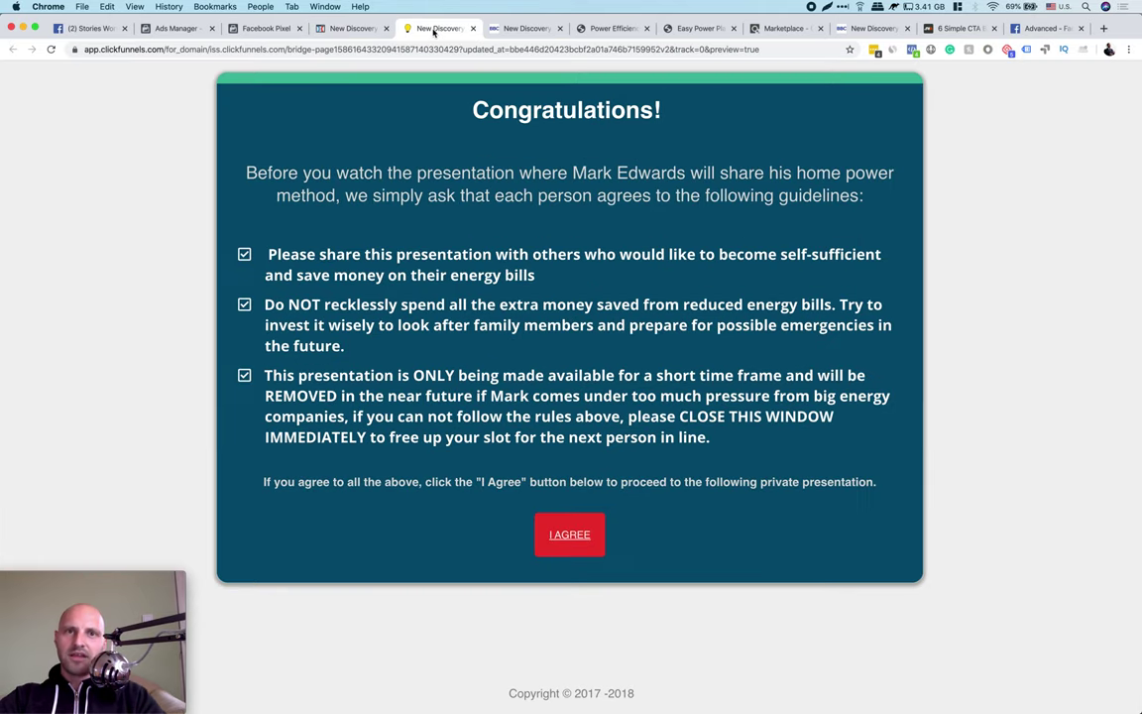
pyautogui.click(914, 52)
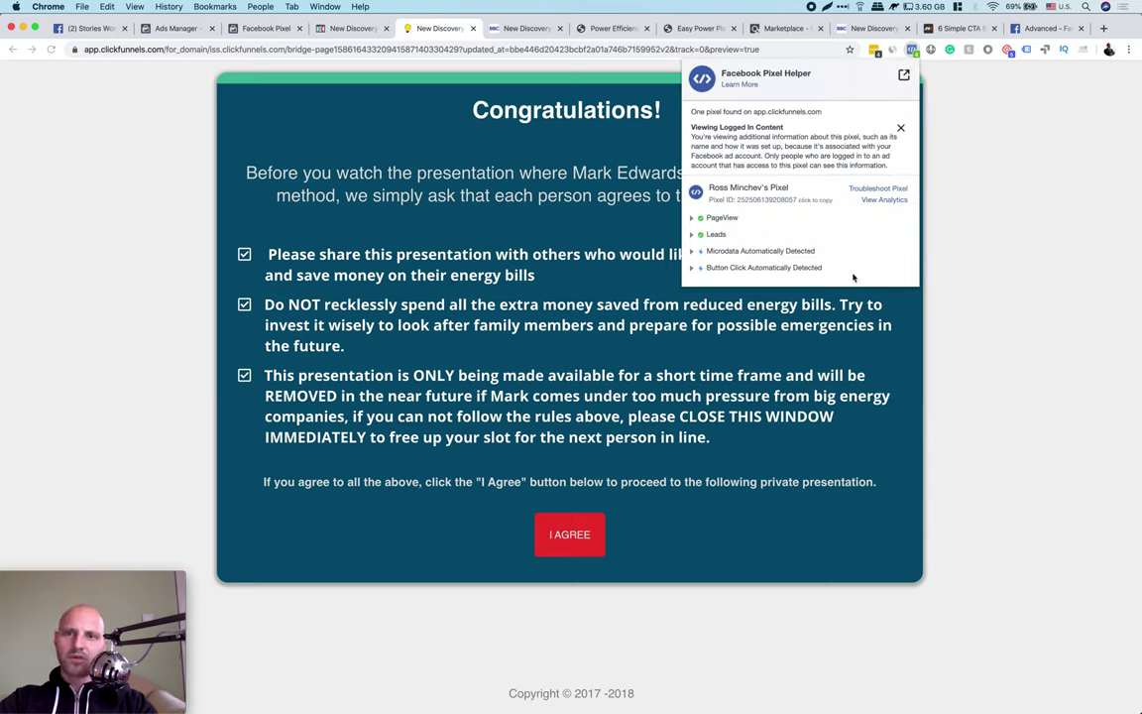
pyautogui.click(1017, 344)
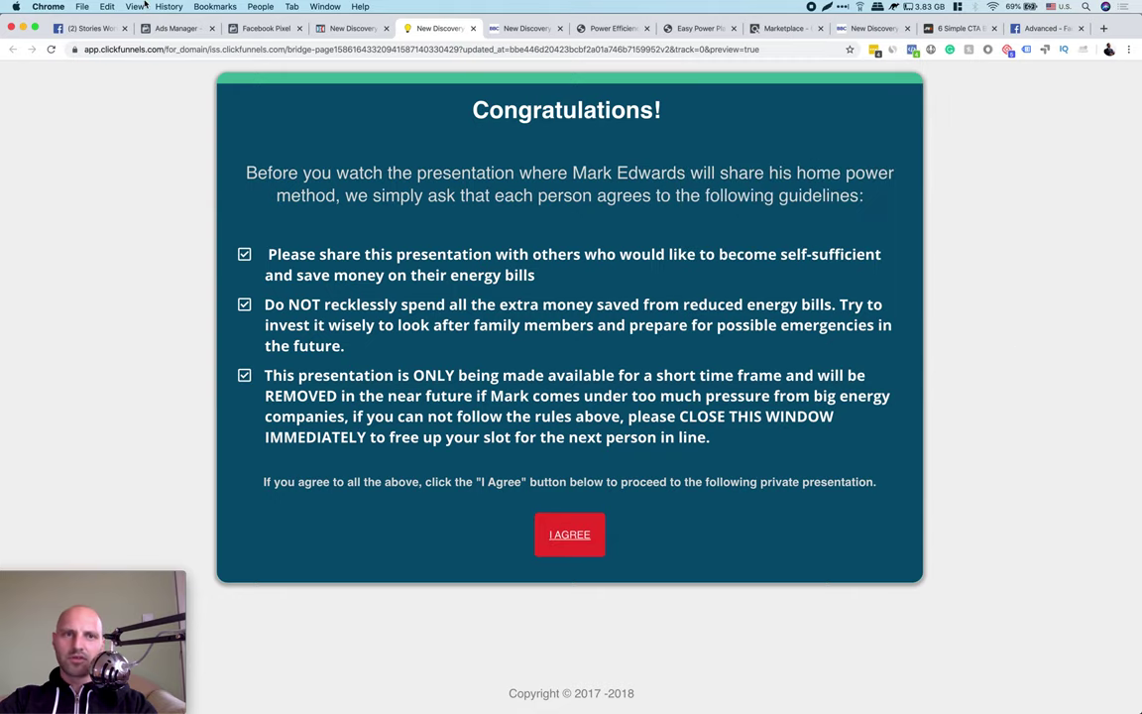
pyautogui.click(52, 48)
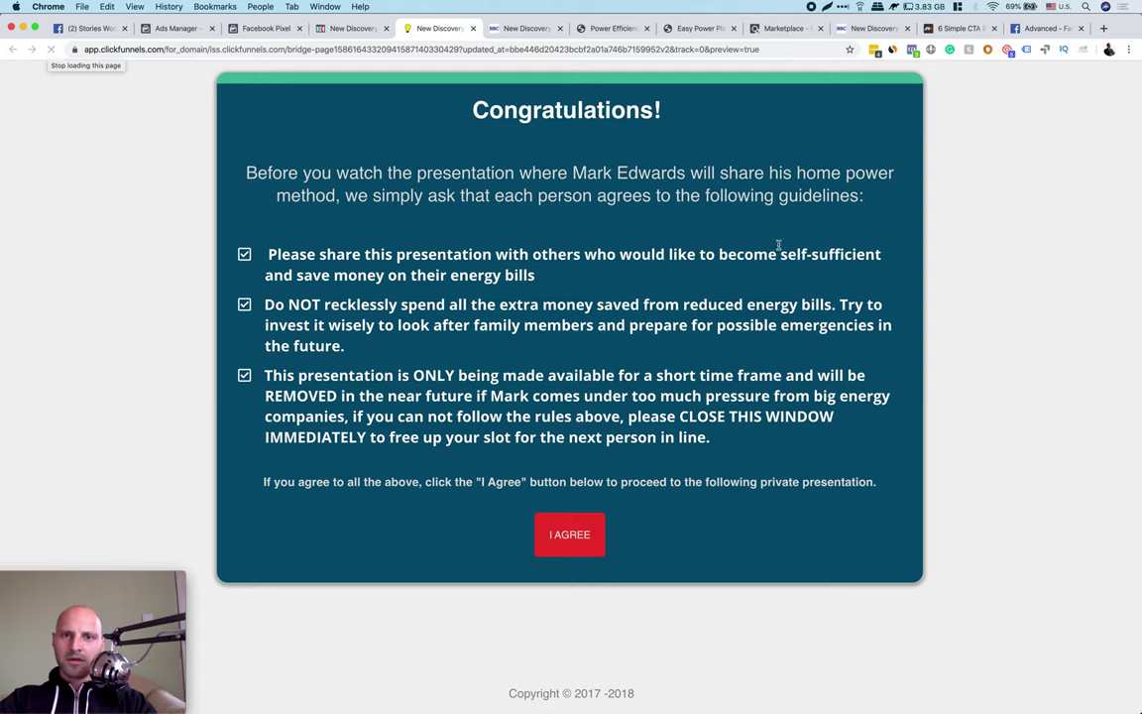
pyautogui.click(912, 50)
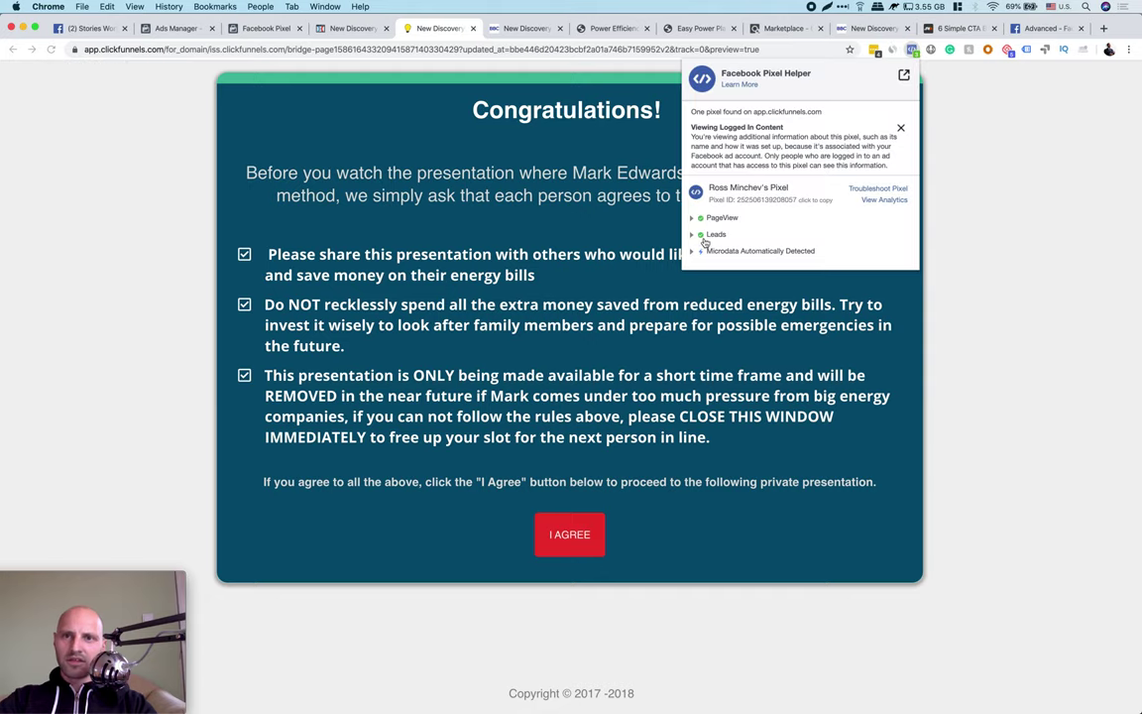
pyautogui.click(754, 466)
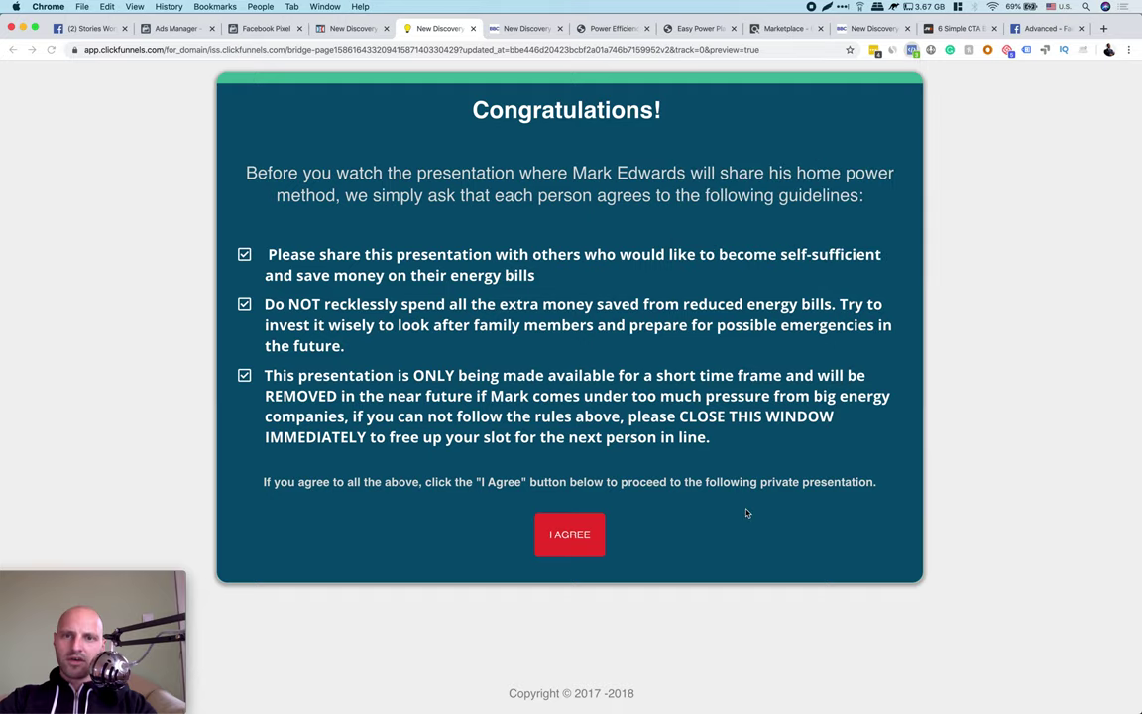
# - Test the I AGREE button on the preview page and check the fired events in Facebook Pixel Helper
pyautogui.click(571, 536)
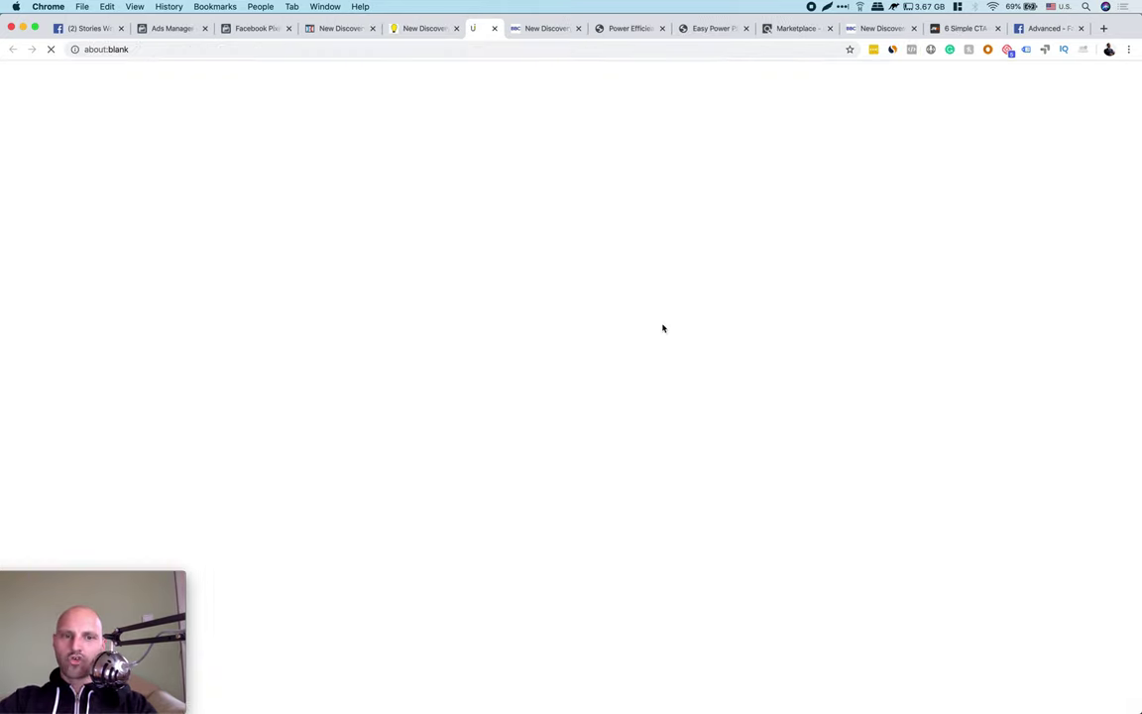
pyautogui.press('super+w')
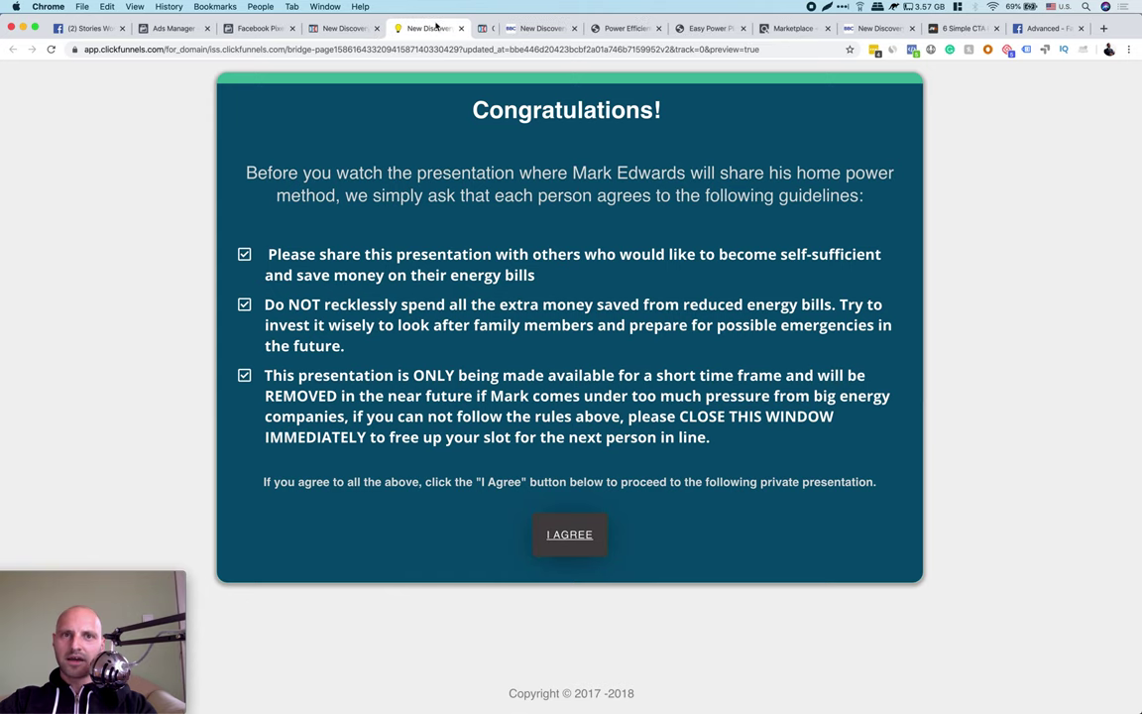
pyautogui.click(913, 50)
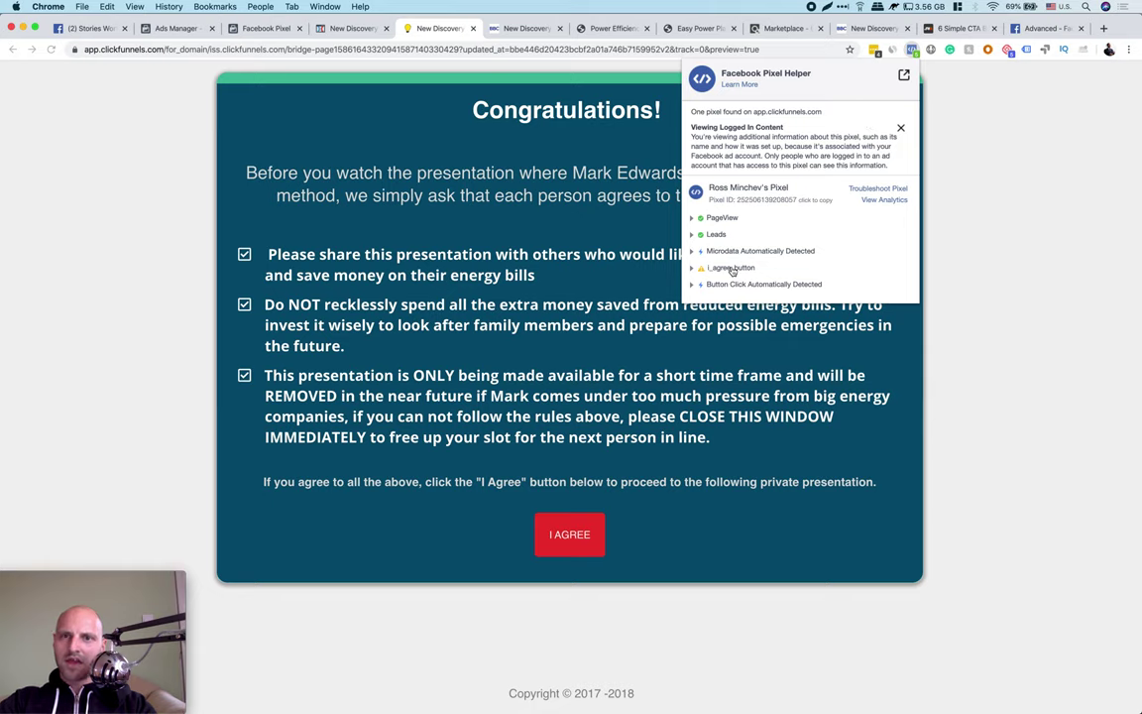
# - Examine the warning and custom parameters listed for the i_agree_button event in Pixel Helper
pyautogui.click(692, 269)
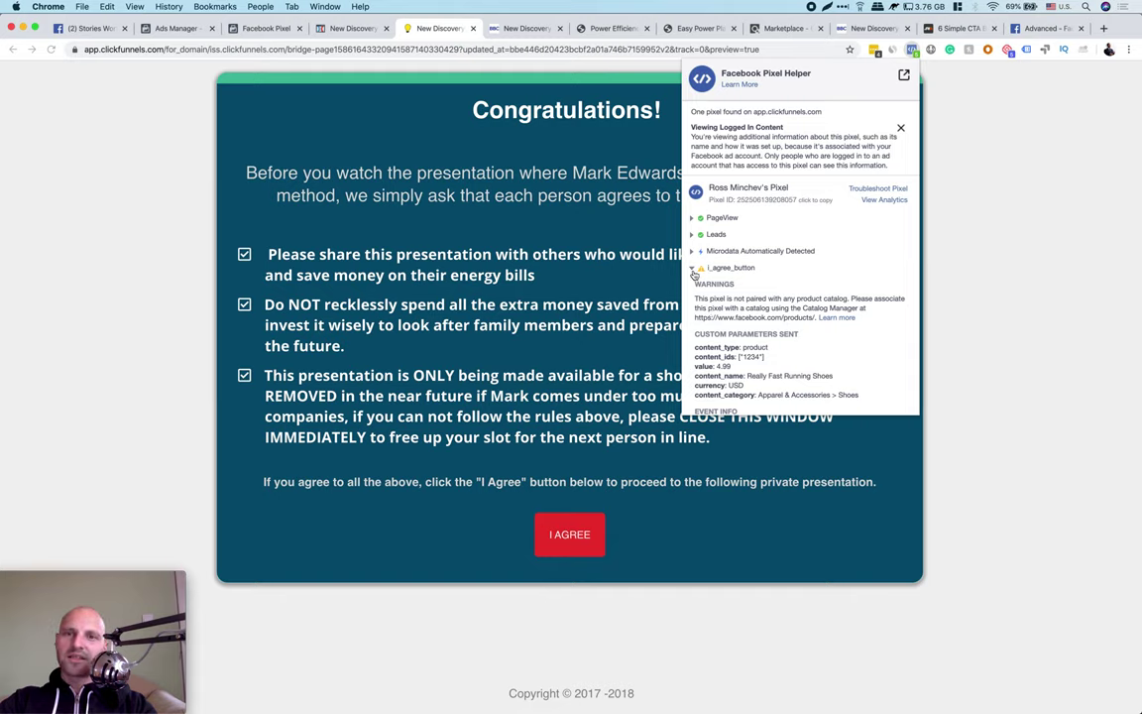
pyautogui.click(693, 268)
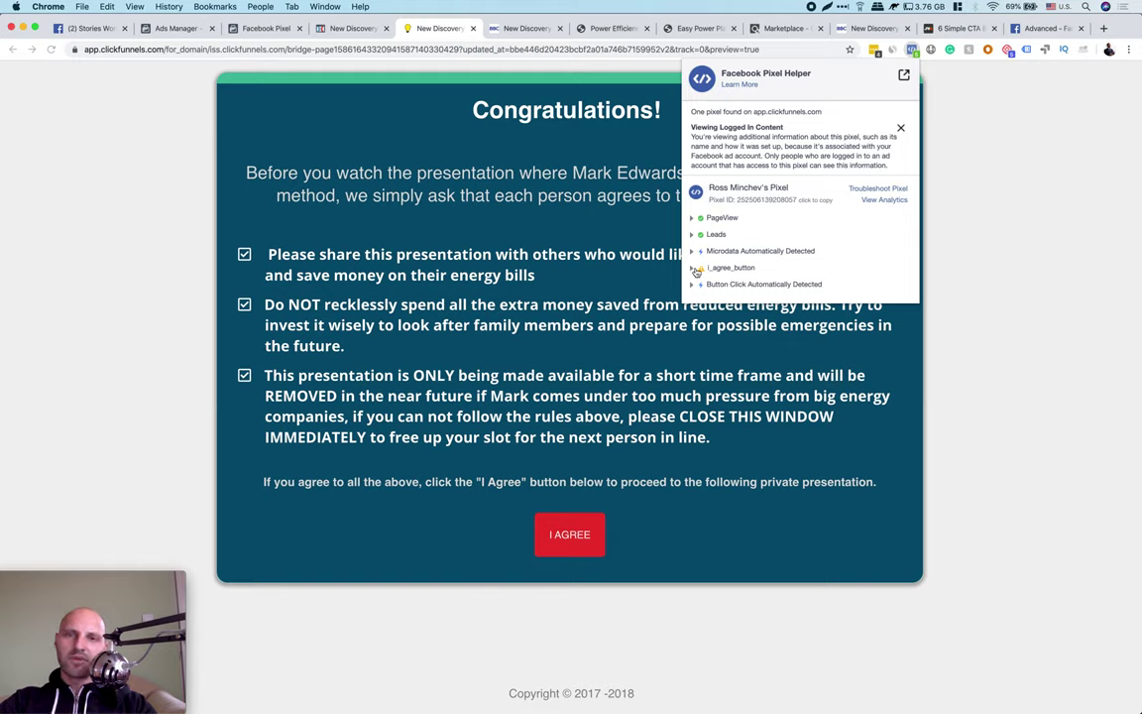
pyautogui.click(693, 269)
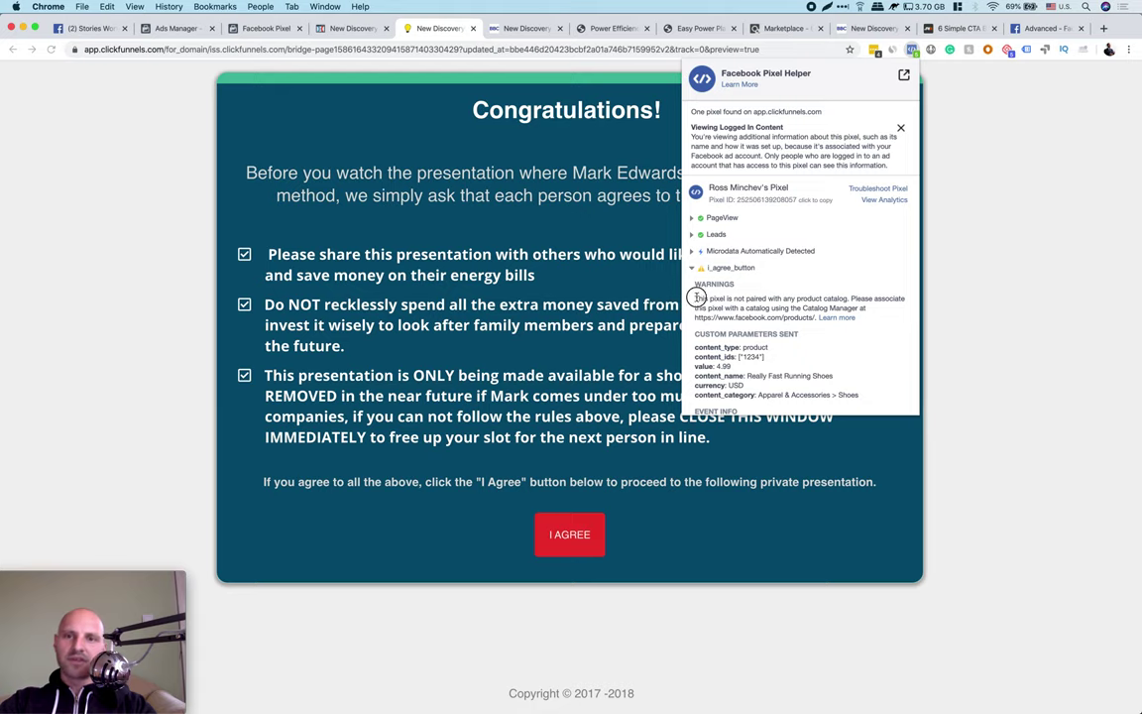
pyautogui.moveTo(695, 296); pyautogui.dragTo(878, 323)
pyautogui.click(873, 330)
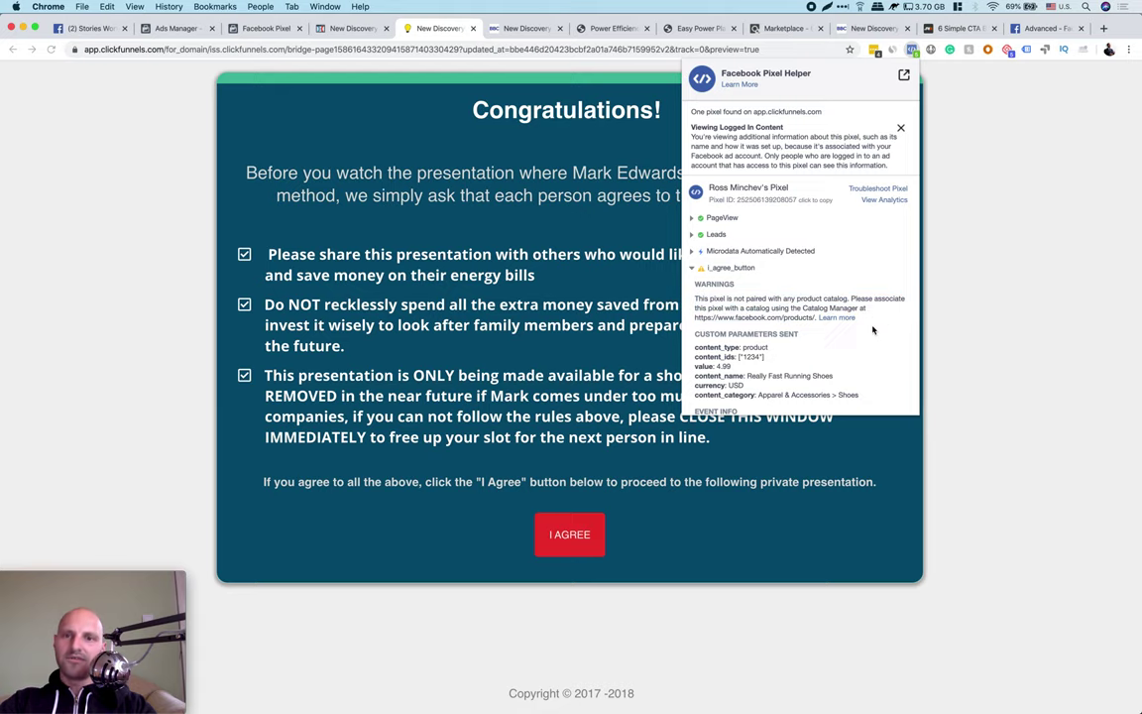
pyautogui.click(974, 307)
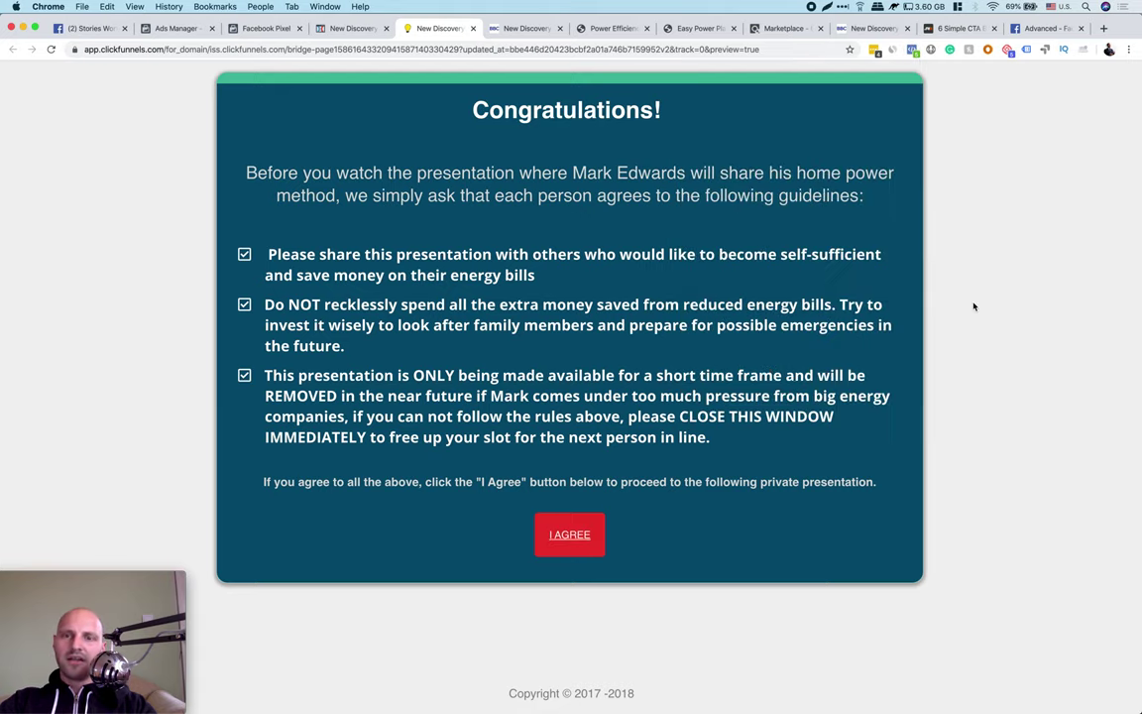
# - Look up the standard AddToCart event name in the button click example of the Facebook Pixel developer documentation
pyautogui.click(1046, 30)
pyautogui.click(553, 408)
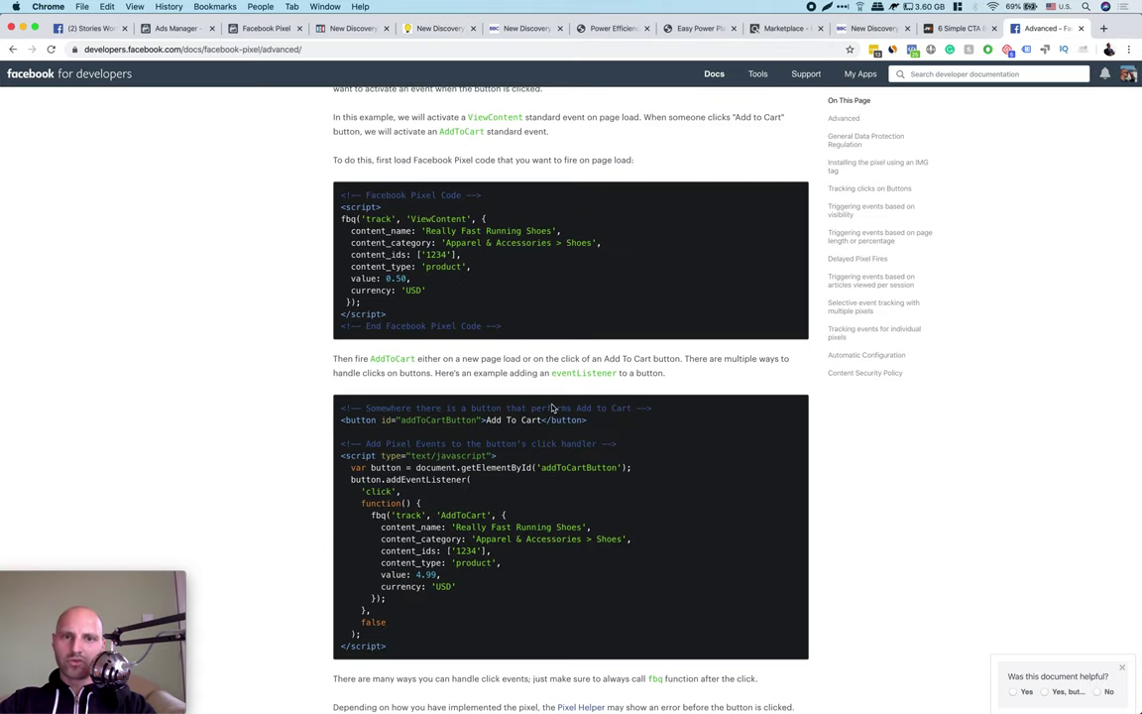
pyautogui.doubleClick(462, 515)
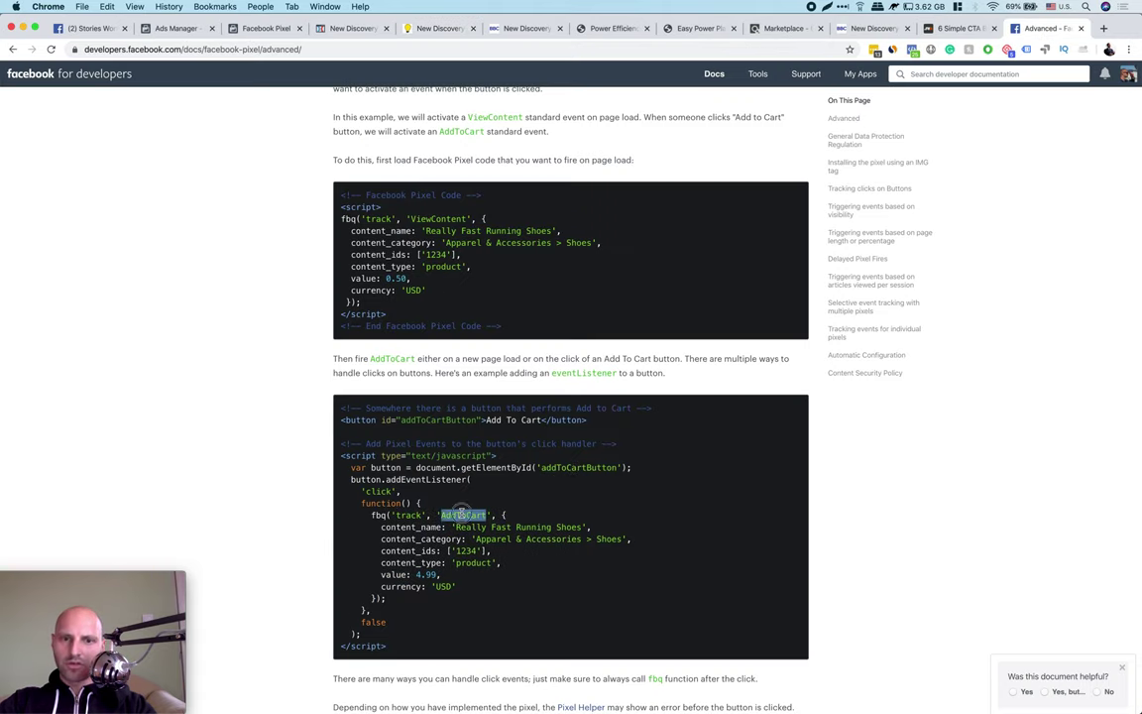
# - Change the tracked event name to AddToCart in the custom code of the ClickFunnels landing page and save the page
pyautogui.click(350, 29)
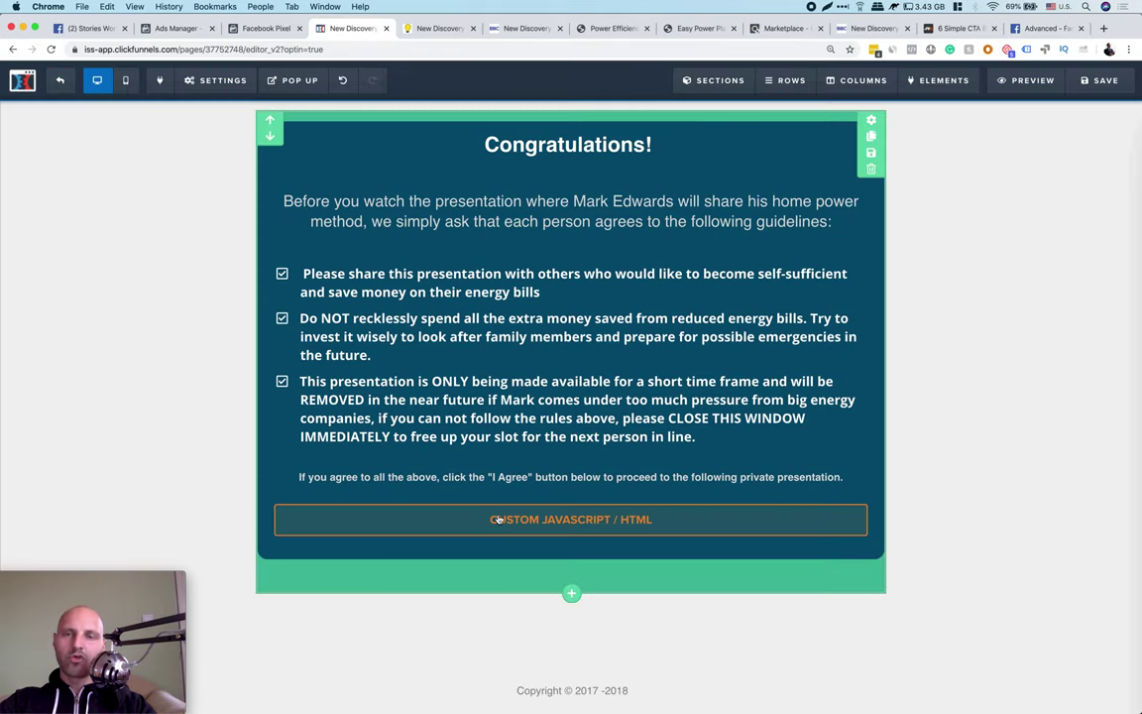
pyautogui.click(577, 488)
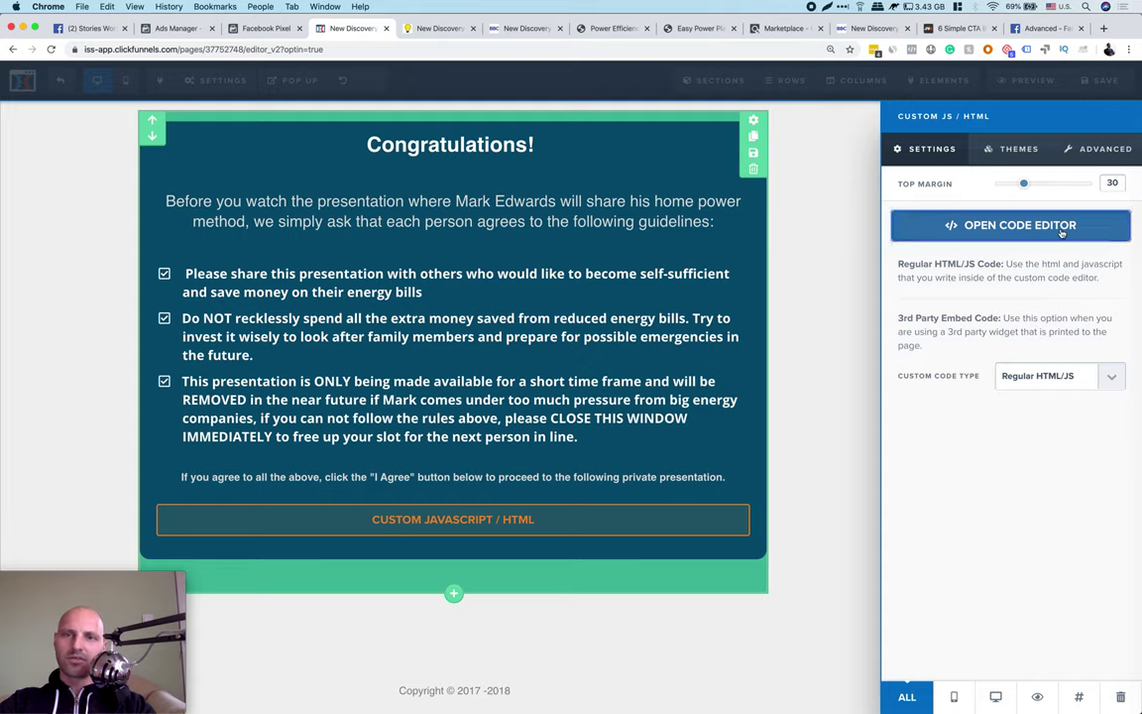
pyautogui.click(1061, 228)
pyautogui.scroll(-10, 581, 322)
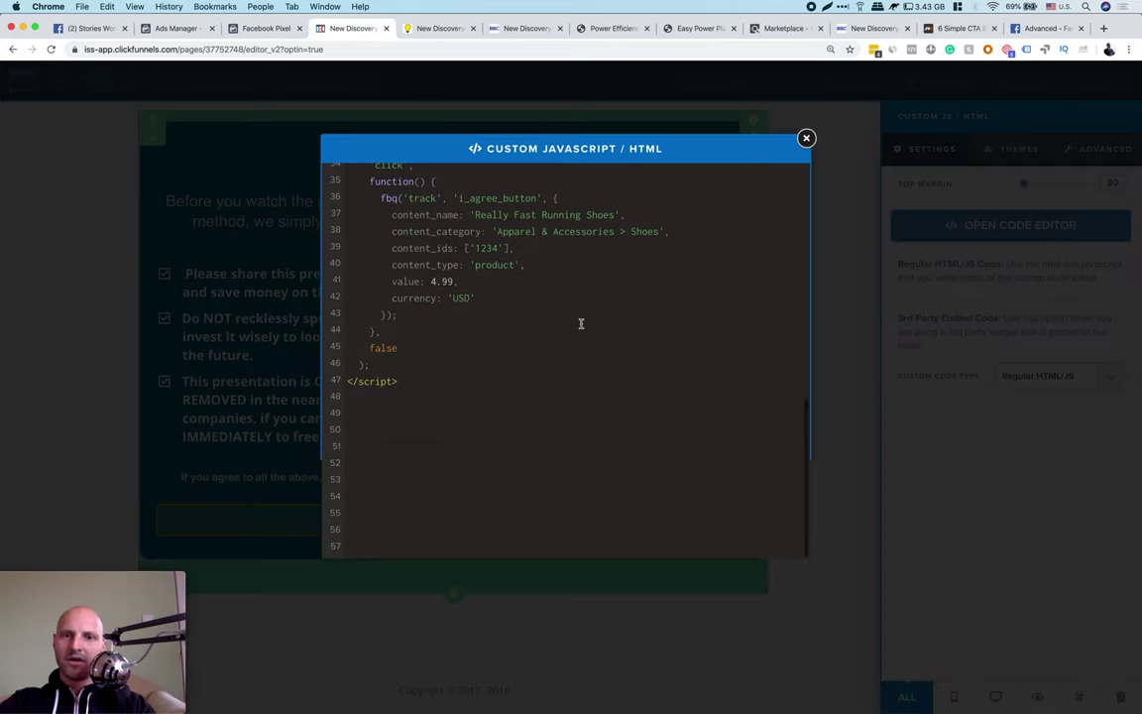
pyautogui.scroll(3, 612, 238)
pyautogui.scroll(1, 611, 238)
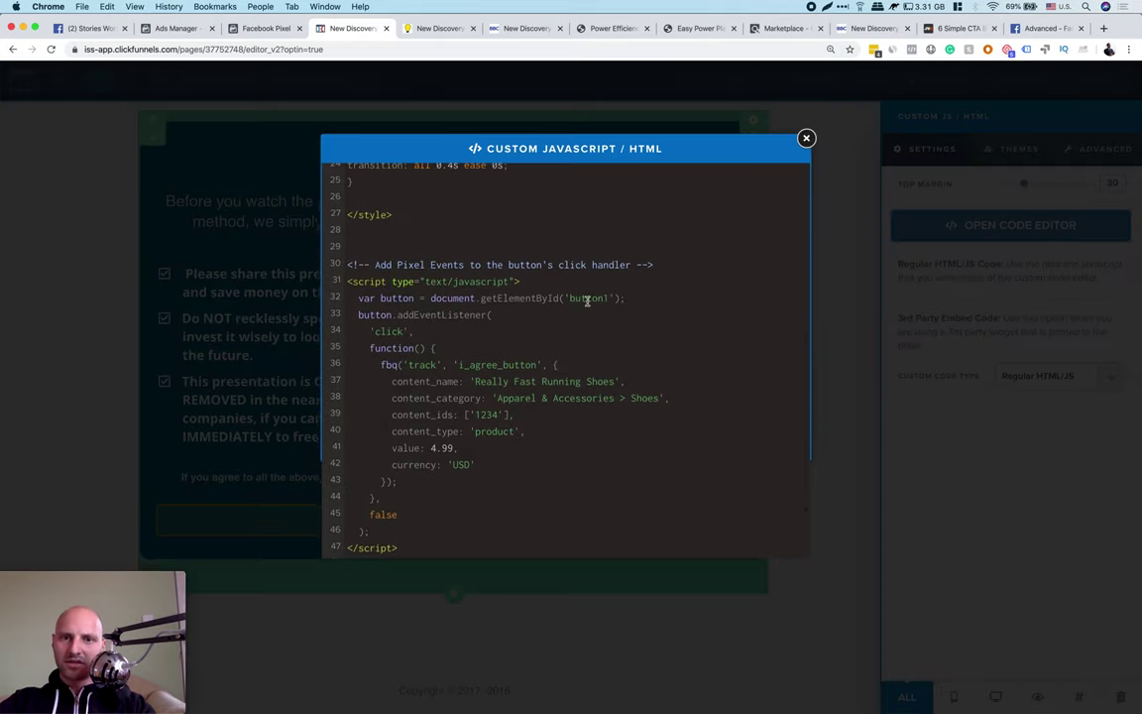
pyautogui.doubleClick(461, 367)
pyautogui.press('BackSpace')
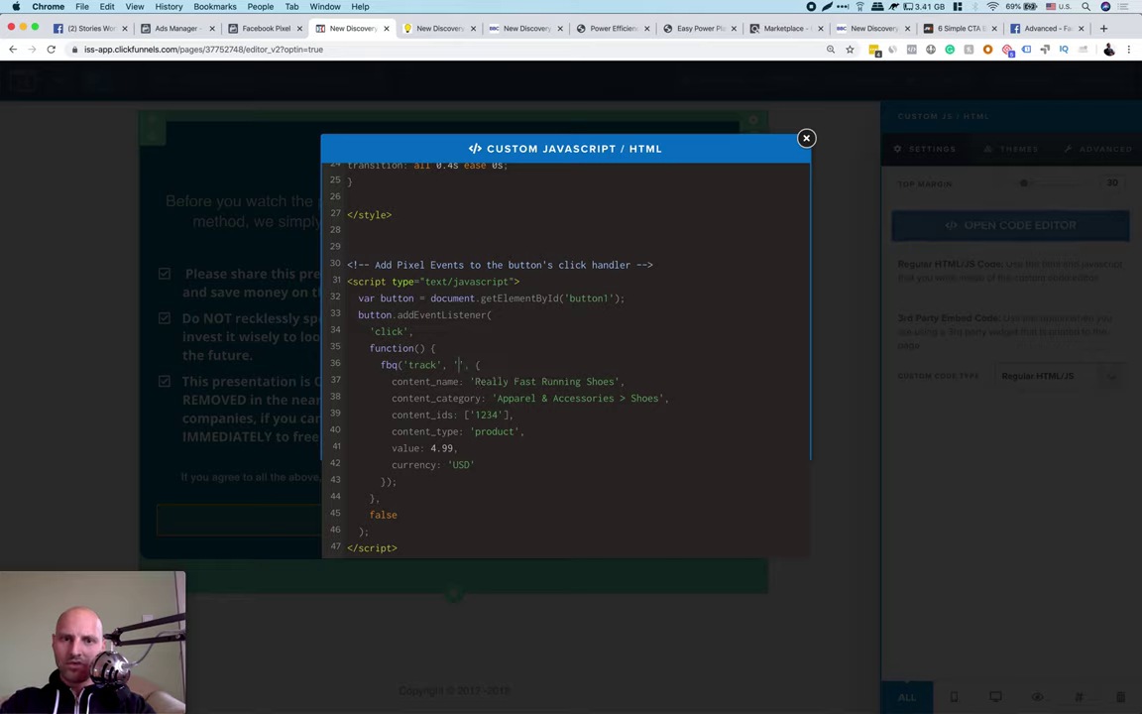
pyautogui.scroll(5, 571, 375)
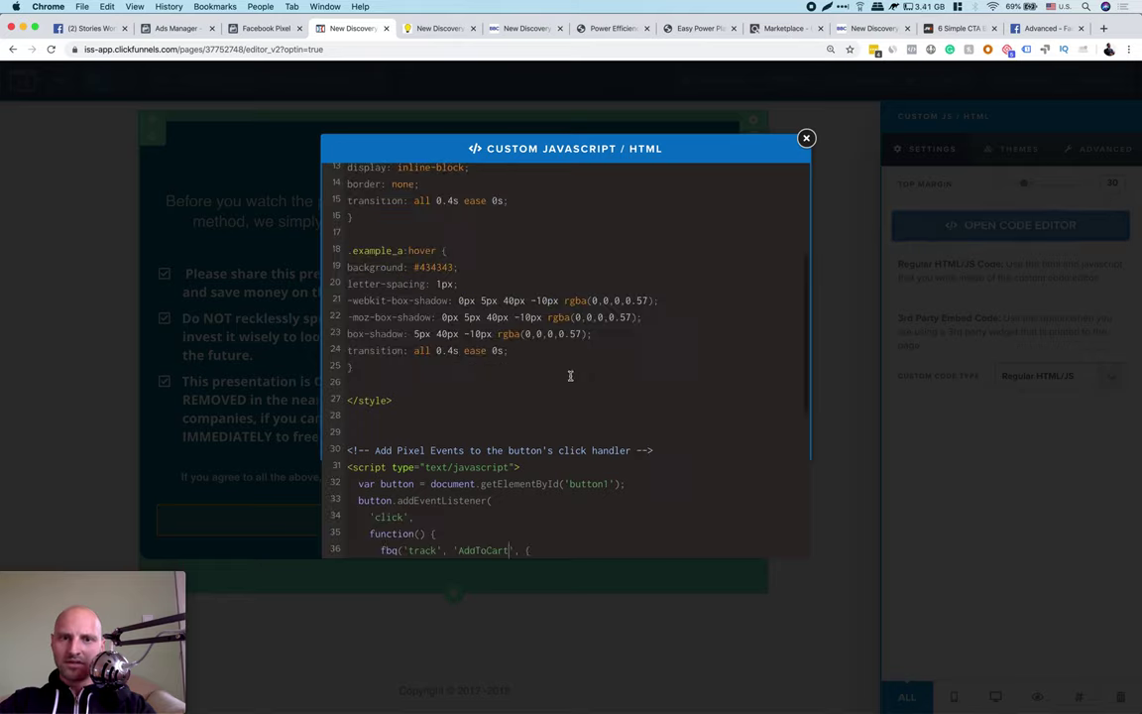
pyautogui.click(273, 229)
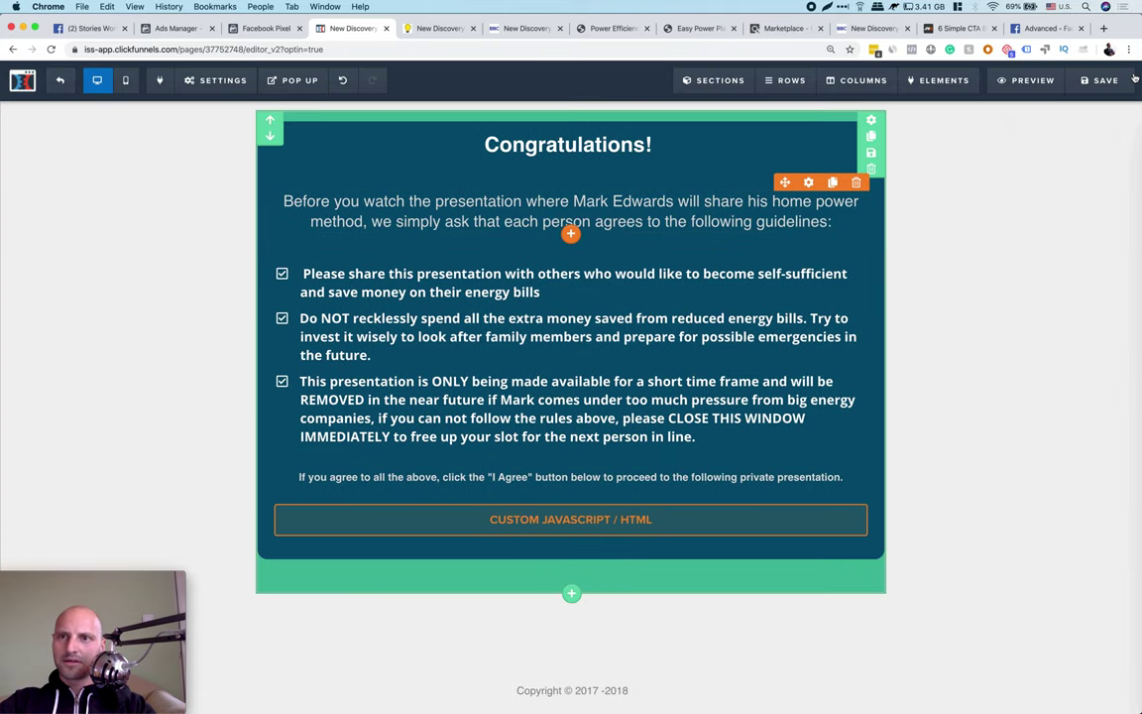
pyautogui.click(1104, 81)
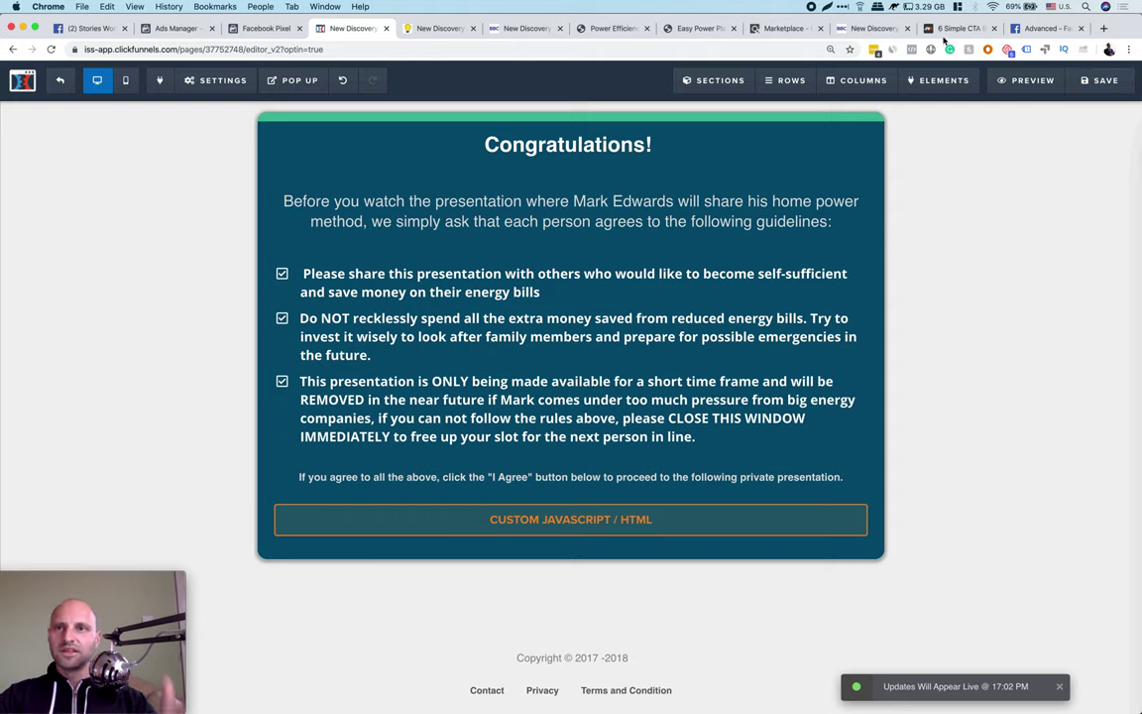
# - Reload the landing page preview and check its pixel events in Facebook Pixel Helper before using the I AGREE button
pyautogui.click(430, 29)
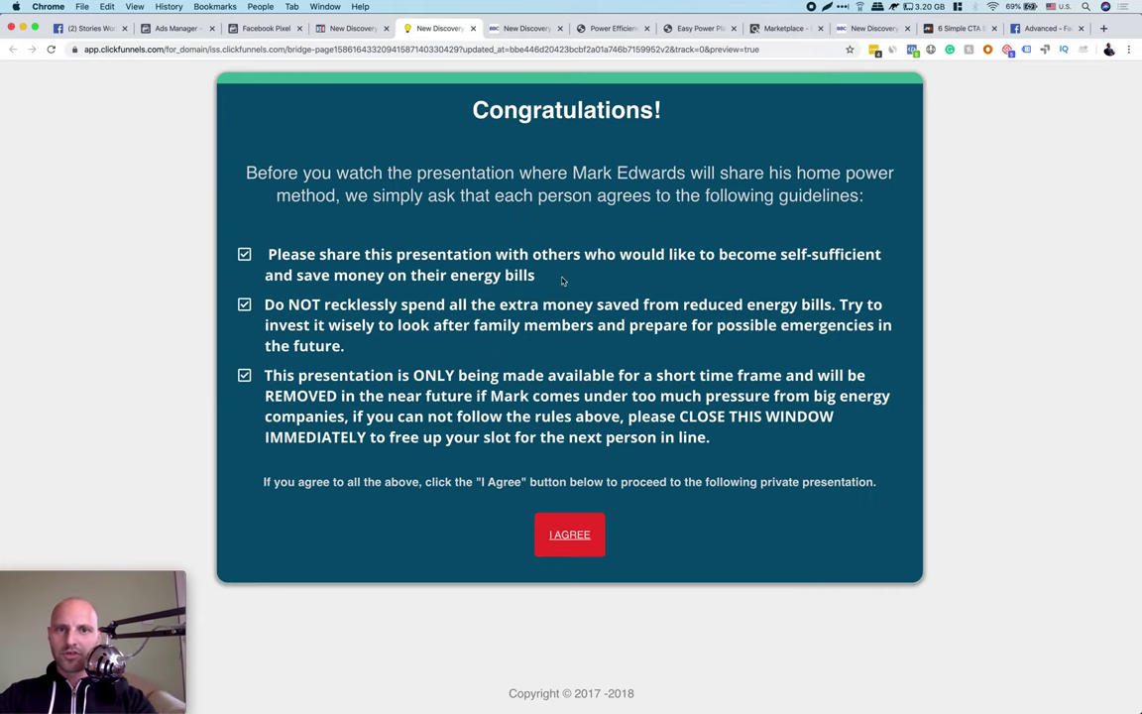
pyautogui.click(911, 49)
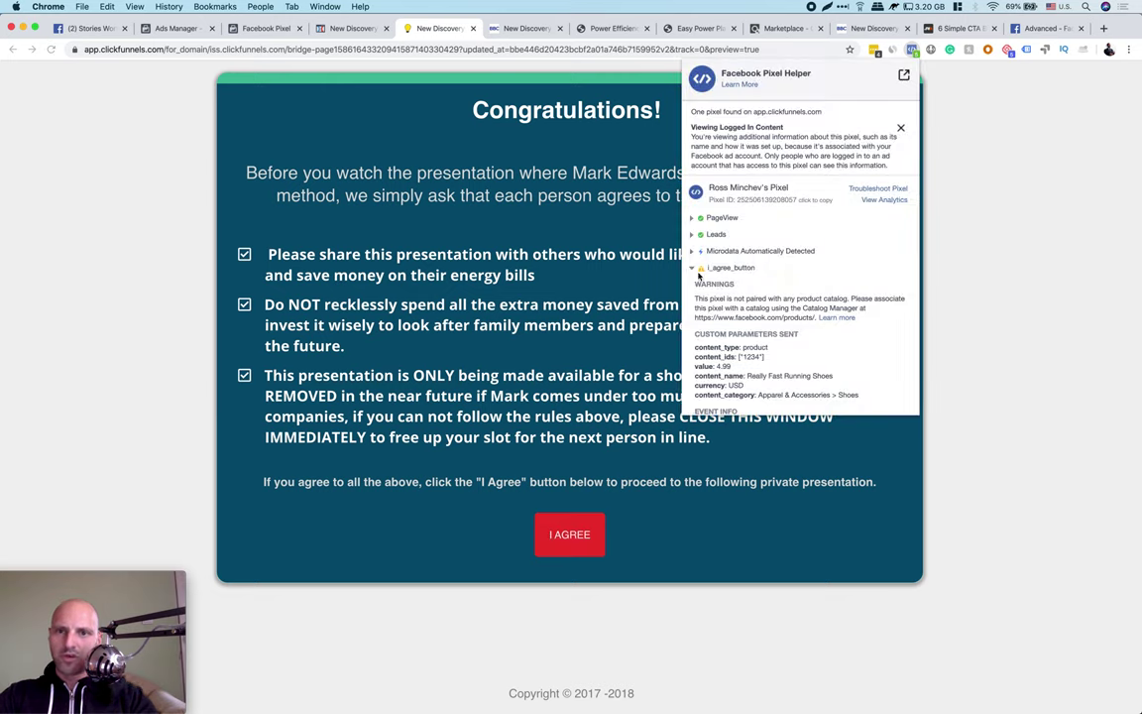
pyautogui.click(691, 271)
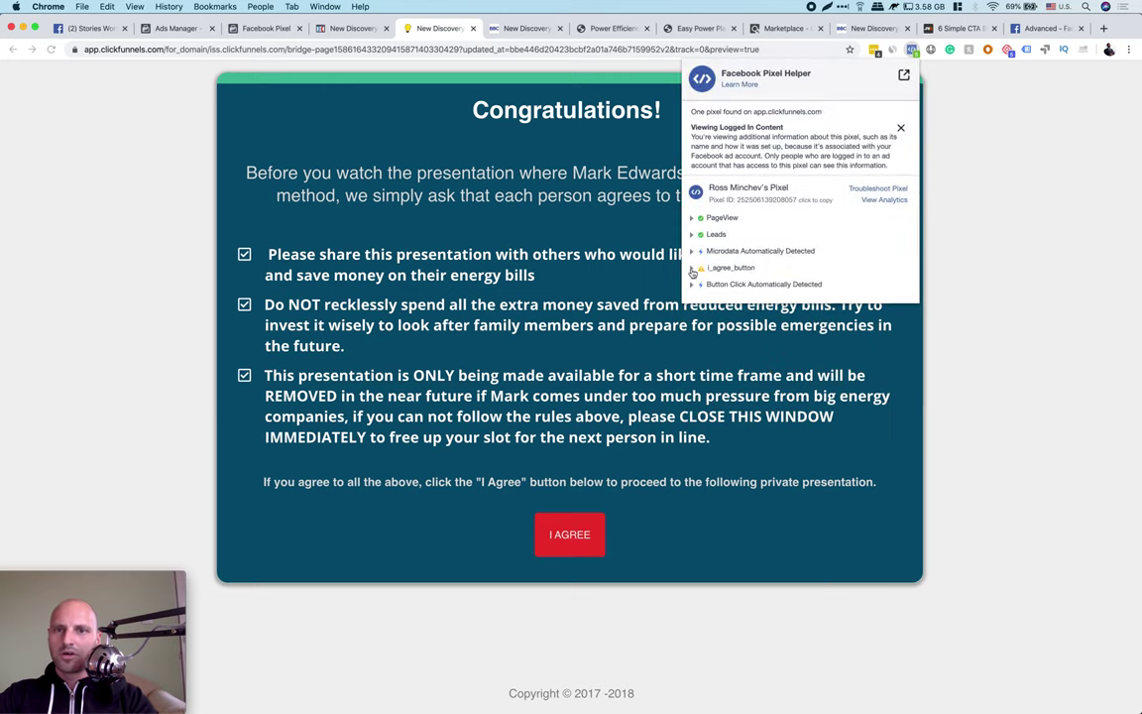
pyautogui.click(1058, 307)
pyautogui.click(52, 49)
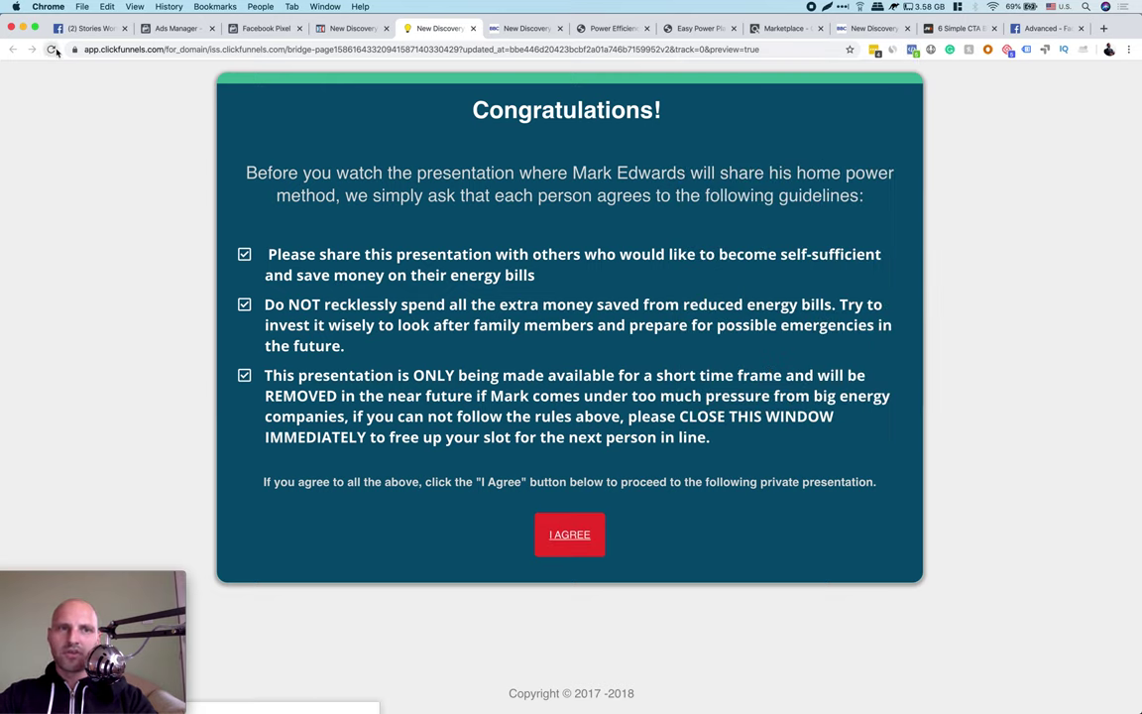
pyautogui.click(912, 50)
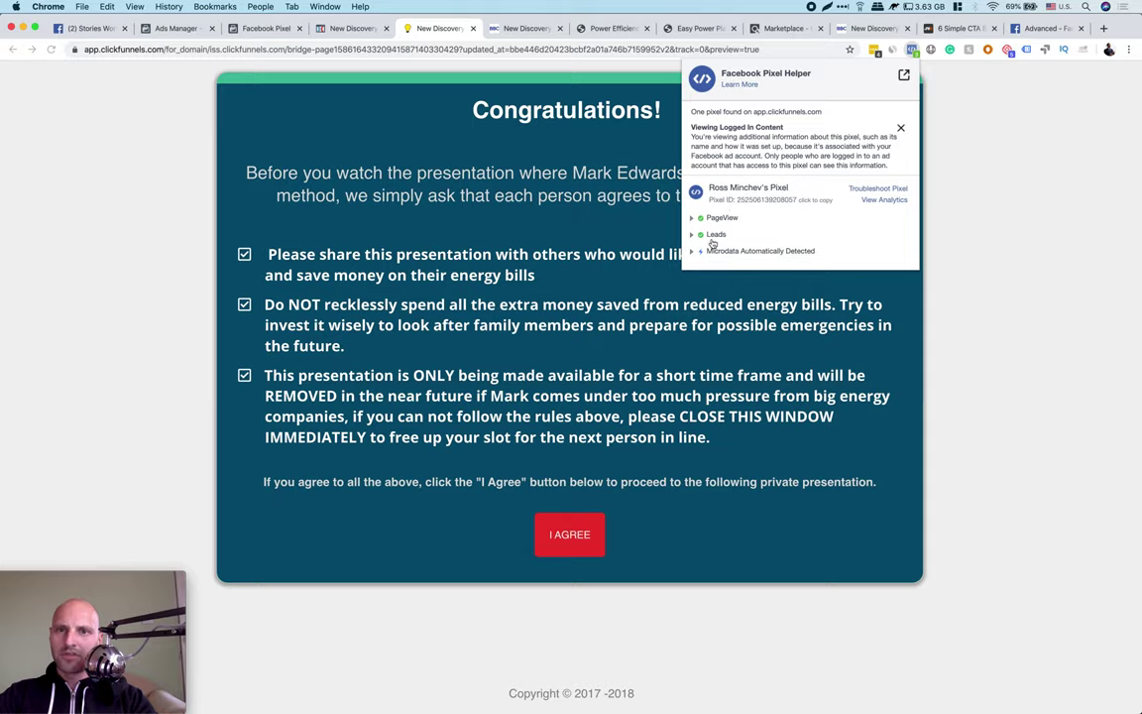
# - Test the I AGREE button on the preview page and check the fired events in Facebook Pixel Helper
pyautogui.click(645, 516)
pyautogui.click(567, 535)
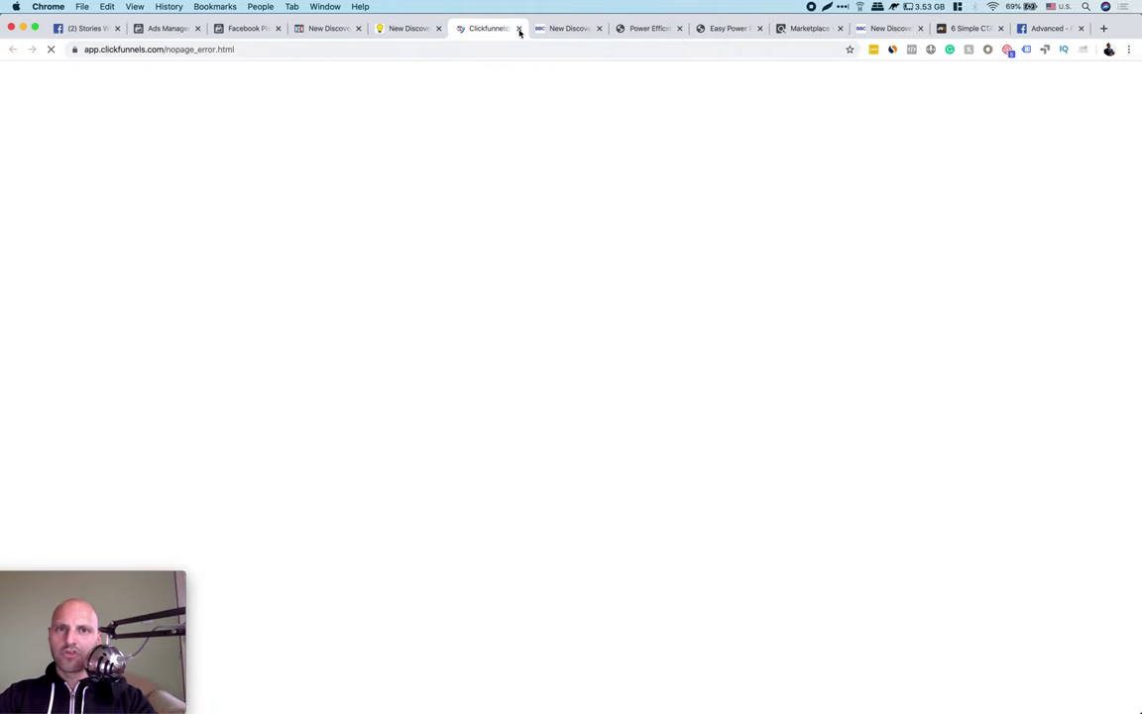
pyautogui.click(520, 29)
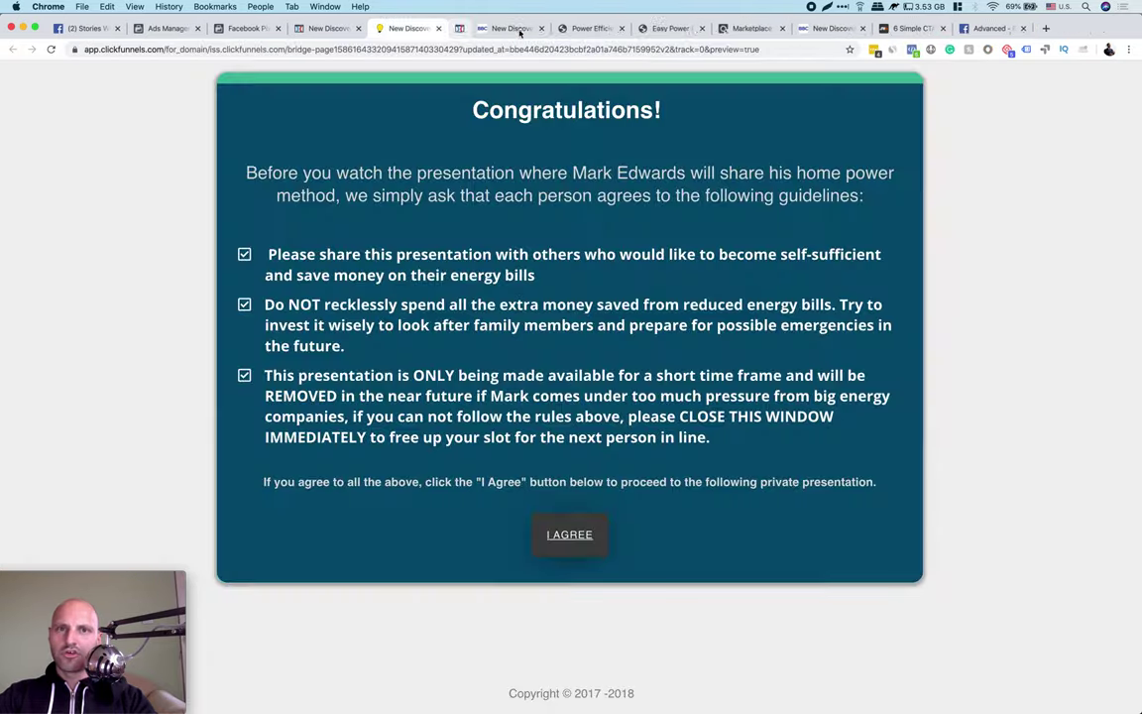
pyautogui.click(912, 50)
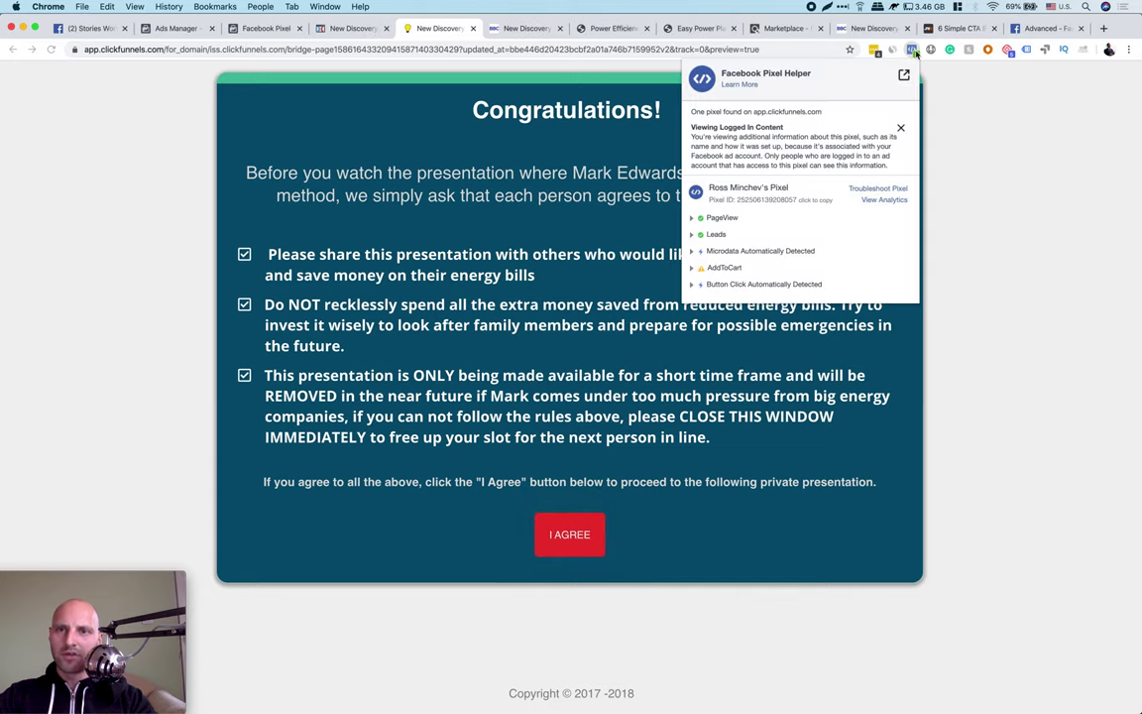
# - Examine the warning, custom parameters and event info listed for the AddToCart event in Pixel Helper
pyautogui.click(692, 269)
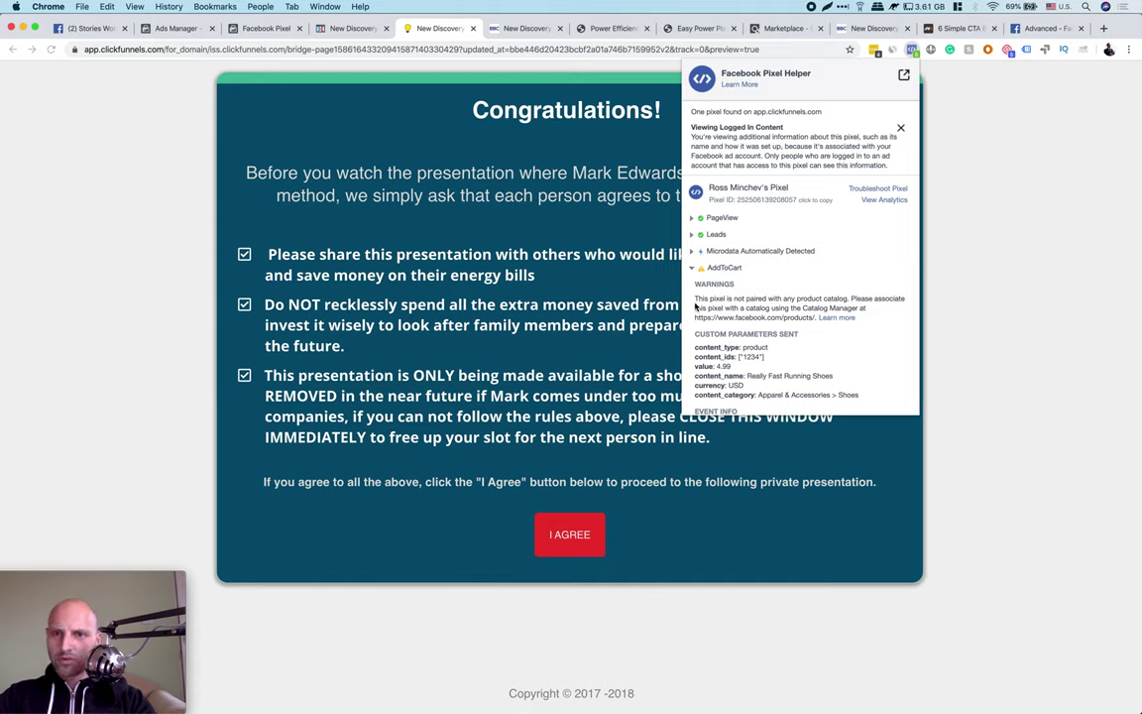
pyautogui.moveTo(695, 296); pyautogui.dragTo(876, 316)
pyautogui.click(878, 320)
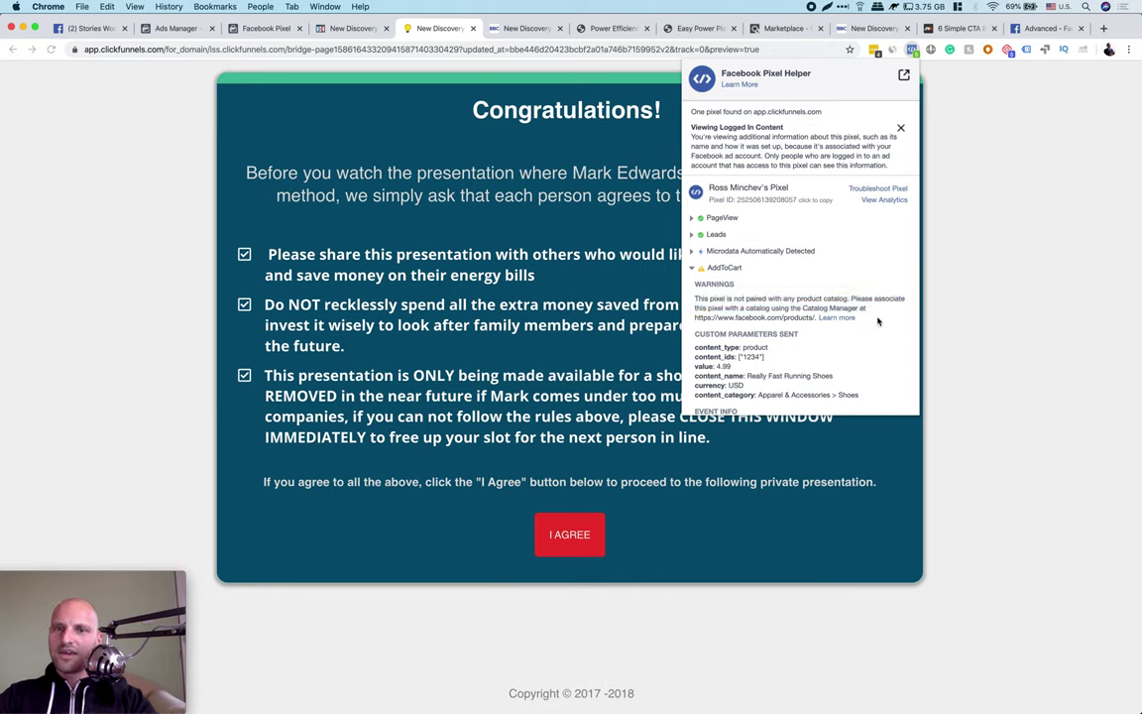
pyautogui.scroll(-3, 824, 327)
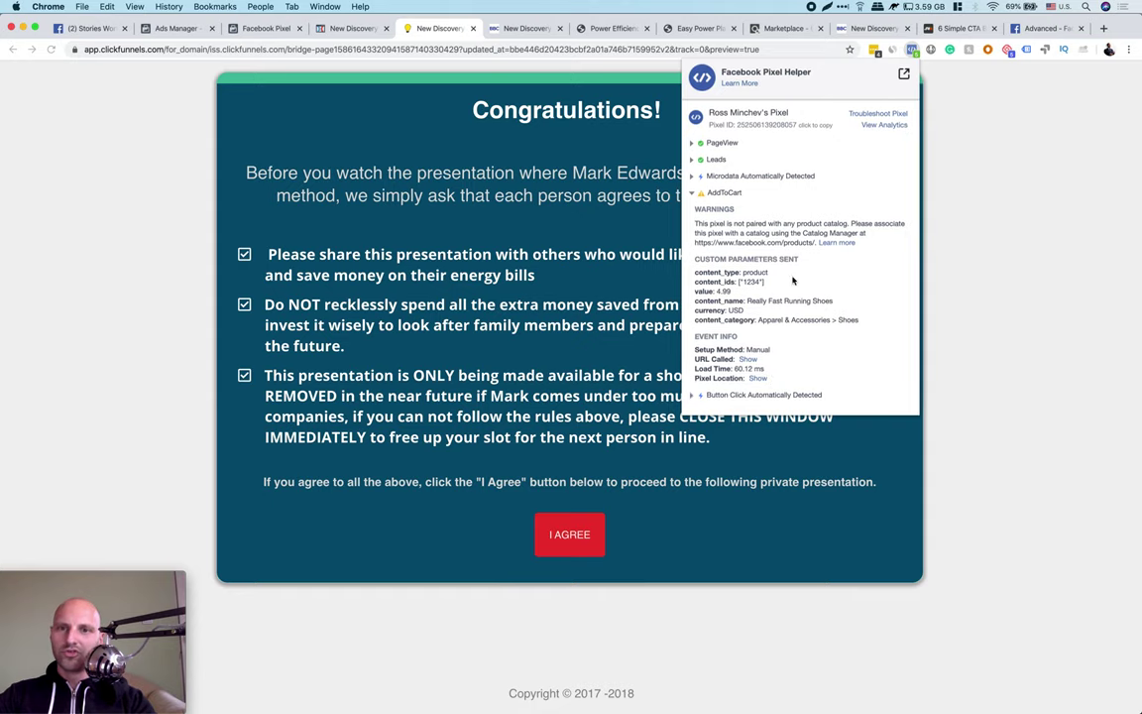
pyautogui.click(1122, 403)
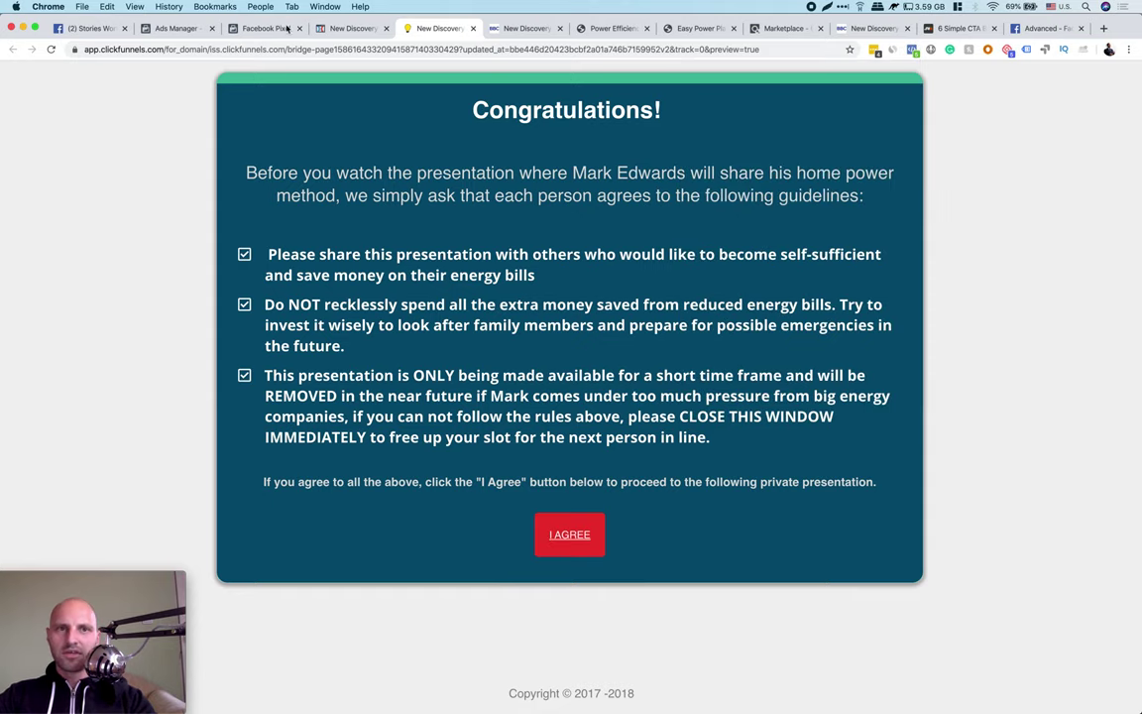
# - Remove the content_name, content_category, content_ids and content_type parameters from the AddToCart event in the landing page's custom code
pyautogui.click(331, 32)
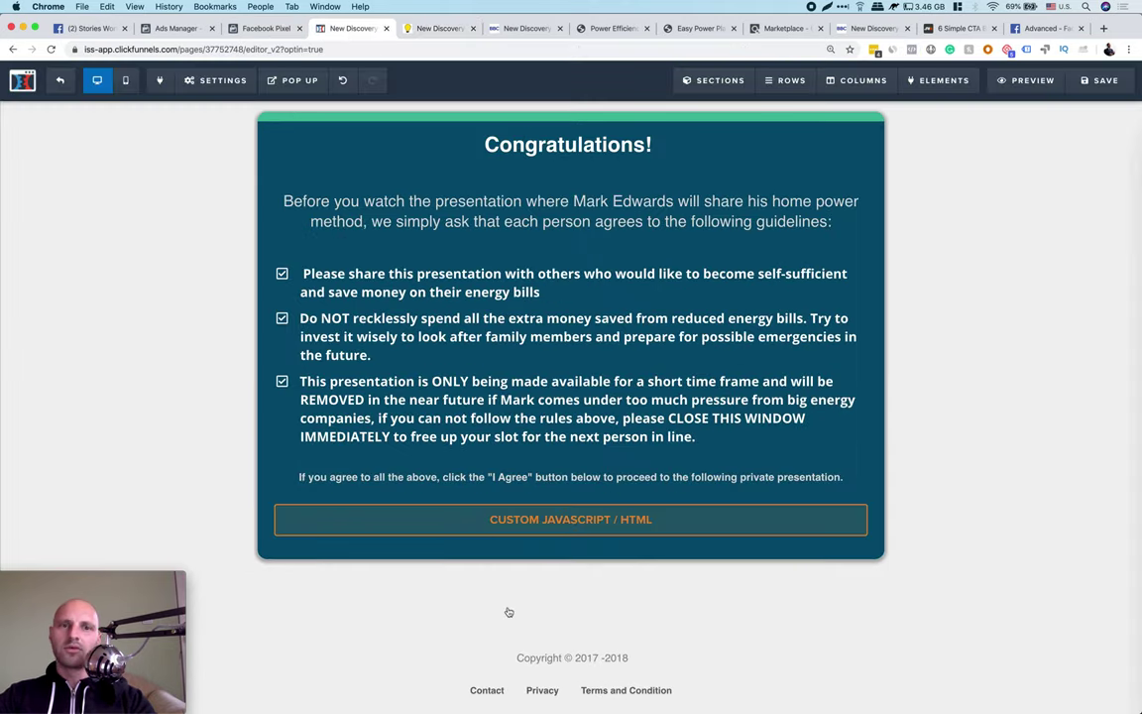
pyautogui.click(618, 526)
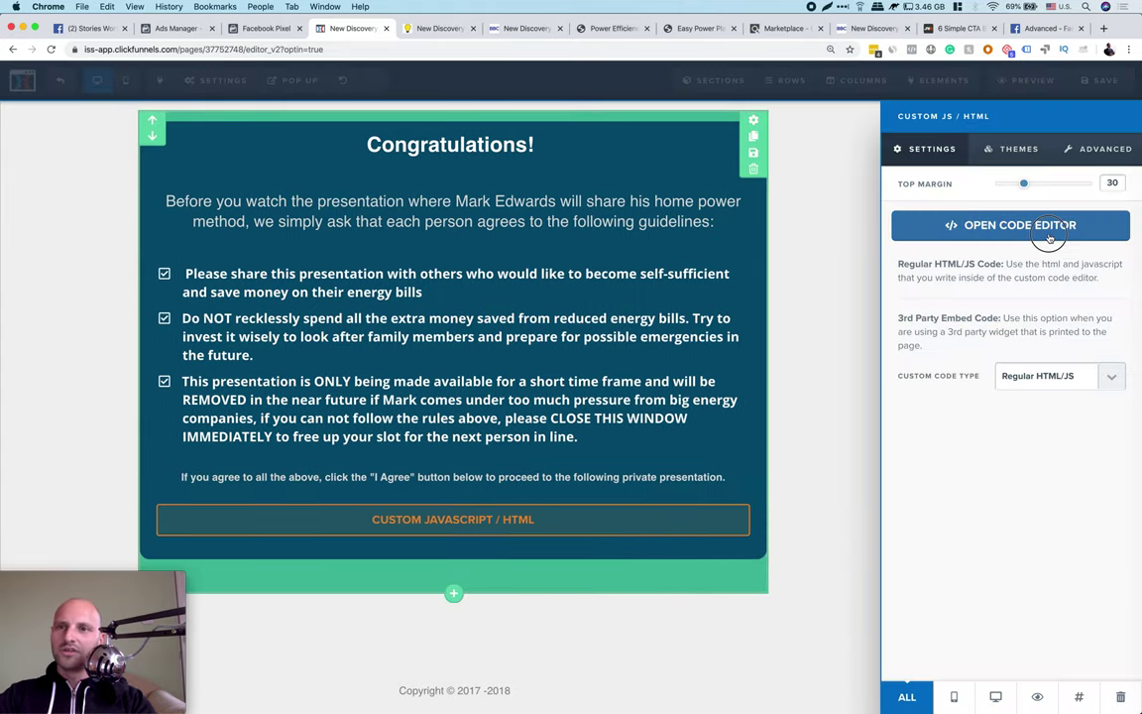
pyautogui.click(1050, 234)
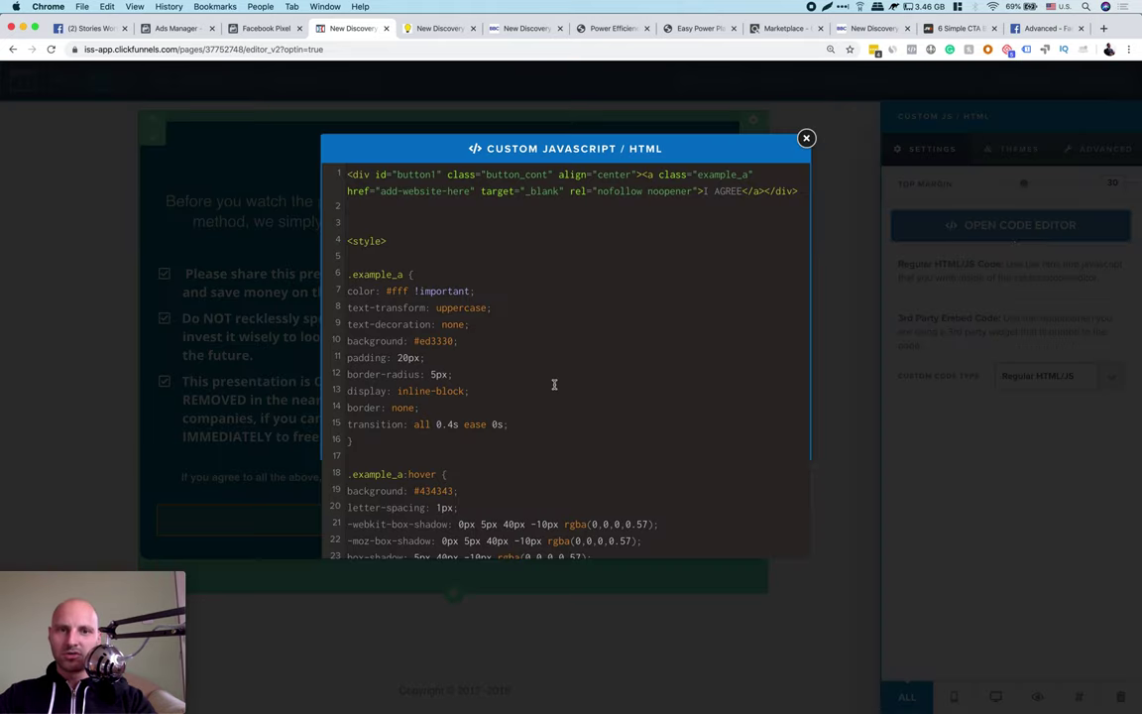
pyautogui.scroll(-10, 555, 385)
pyautogui.scroll(3, 555, 385)
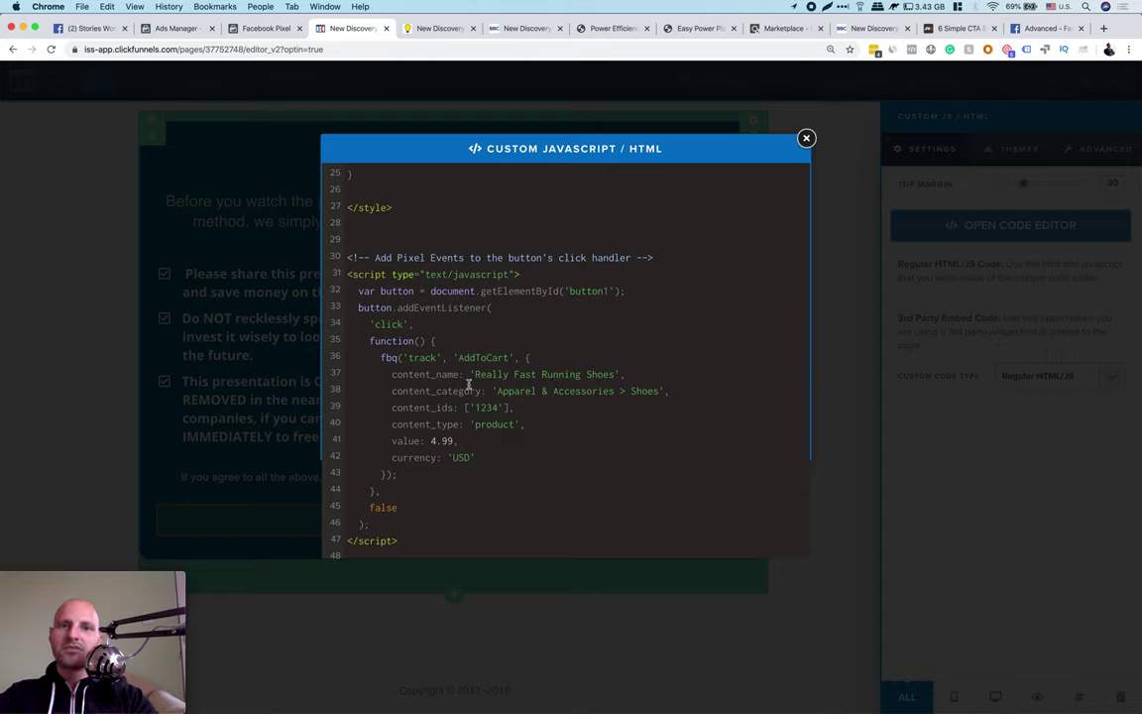
pyautogui.moveTo(387, 390); pyautogui.dragTo(627, 390)
pyautogui.moveTo(407, 374); pyautogui.dragTo(623, 374)
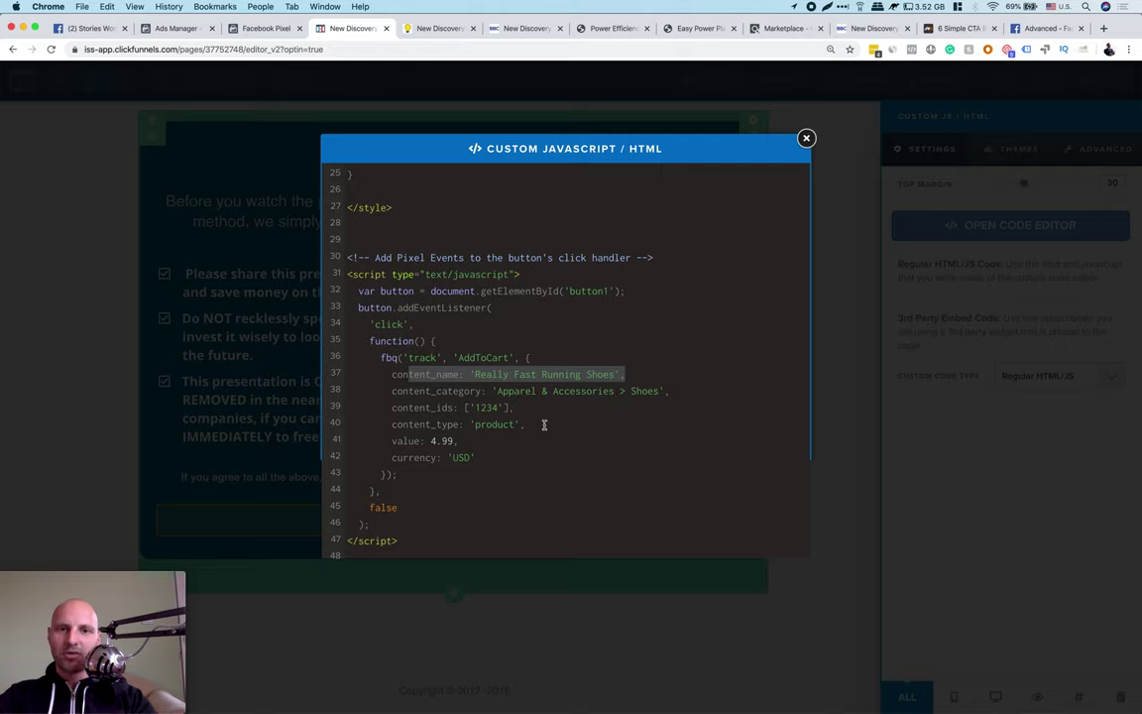
pyautogui.moveTo(536, 426); pyautogui.dragTo(391, 379)
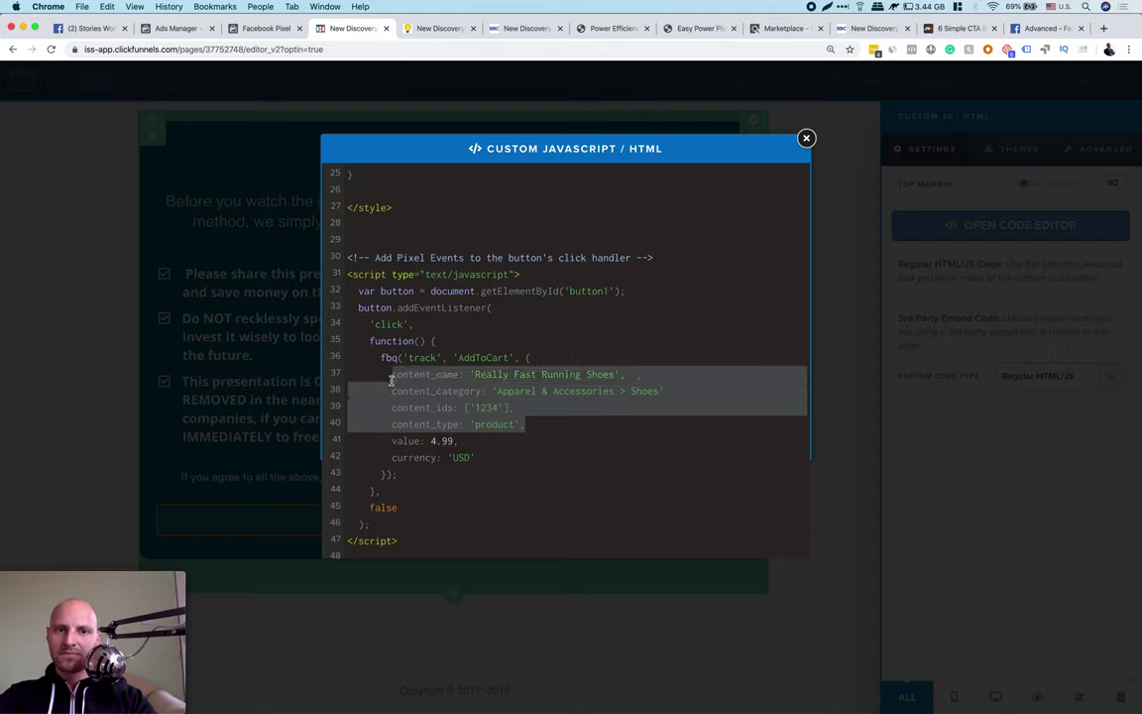
pyautogui.press('BackSpace')
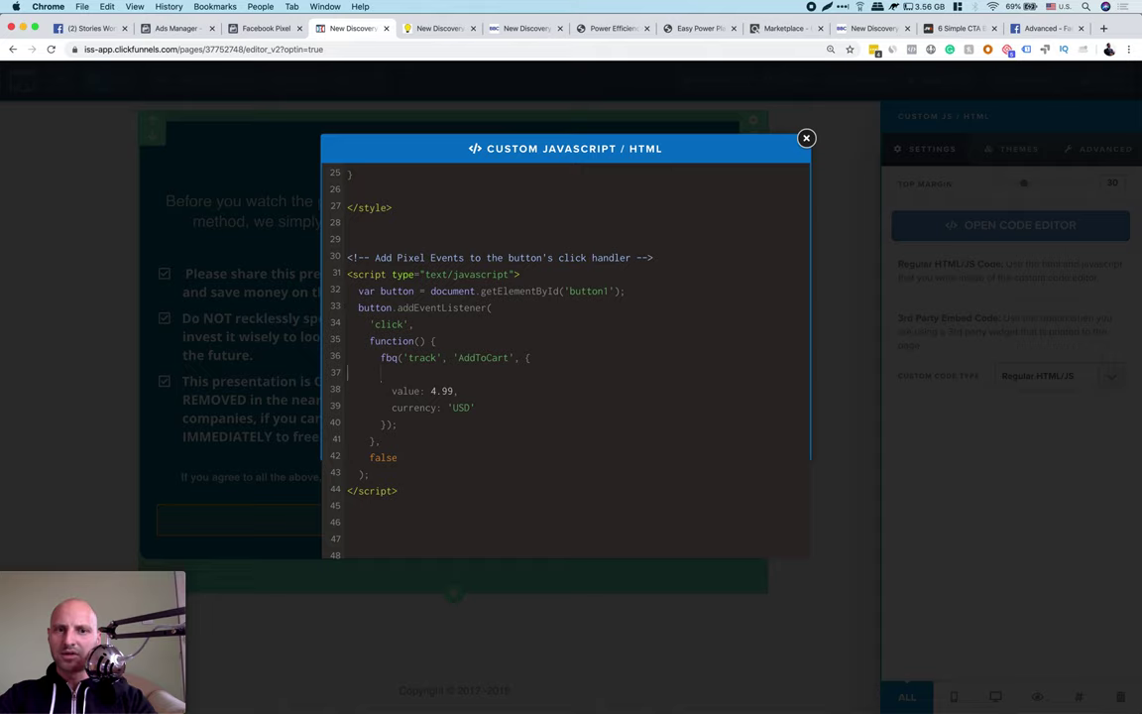
pyautogui.press('BackSpace')
pyautogui.press('BackSpace')
pyautogui.write('{')
pyautogui.press('Return')
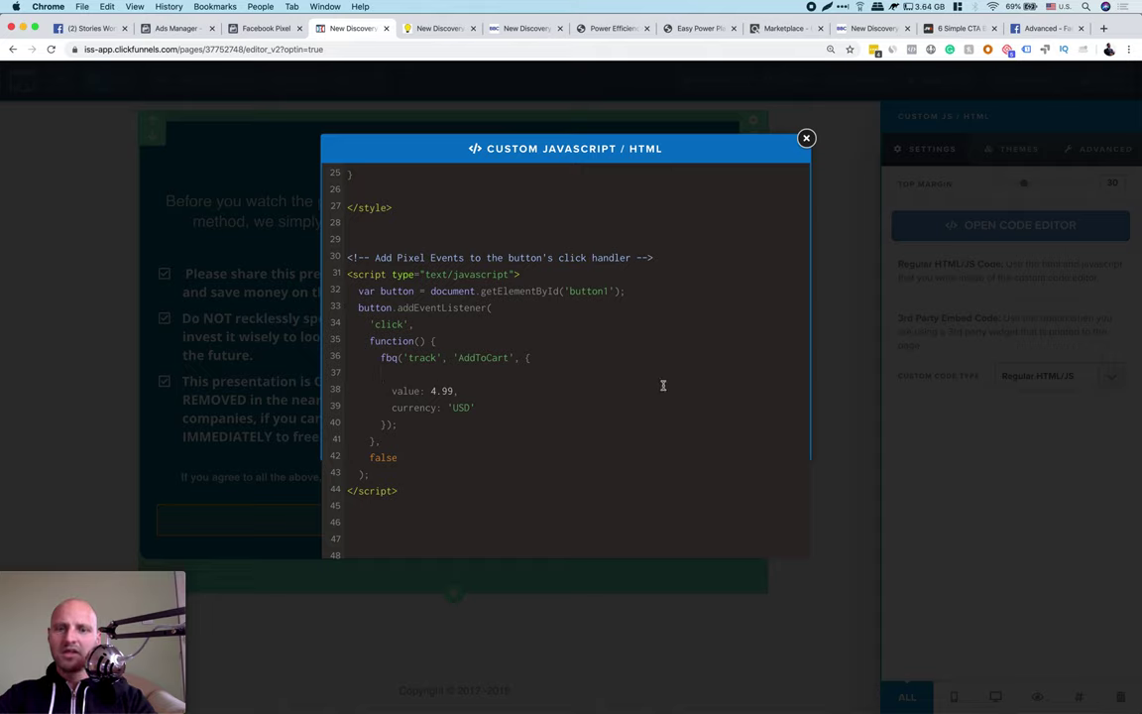
# - Set the AddToCart event's value parameter to 1.9 and save the landing page
pyautogui.doubleClick(433, 391)
pyautogui.write('1')
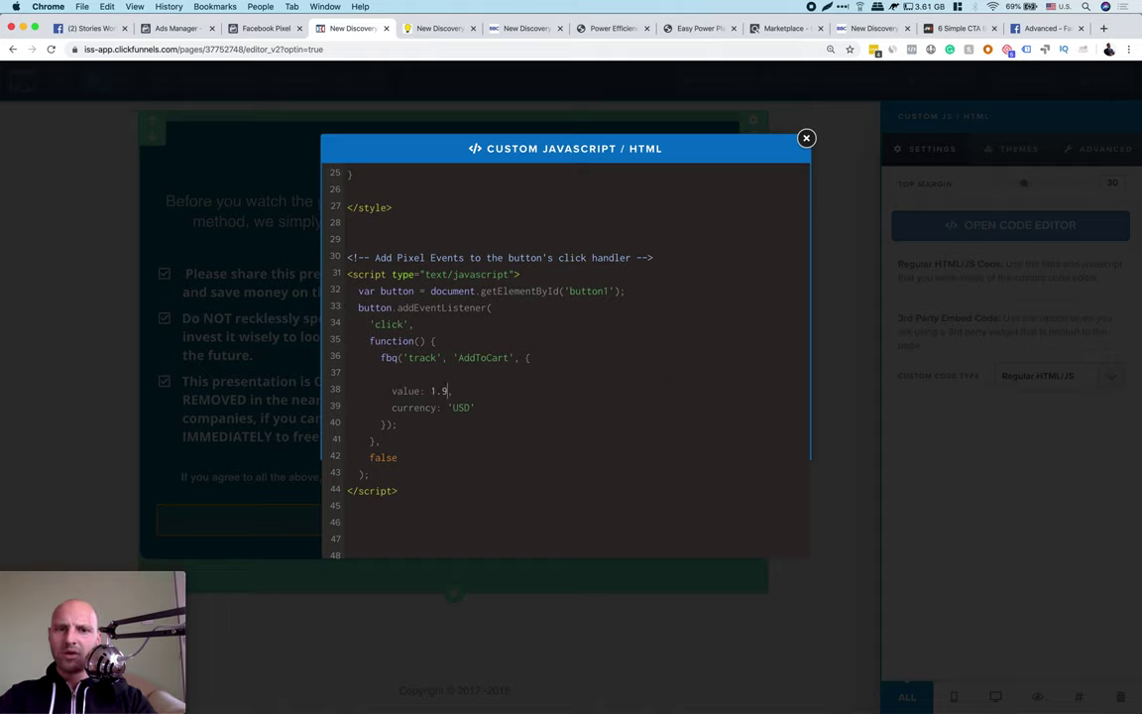
pyautogui.click(875, 282)
pyautogui.click(1097, 82)
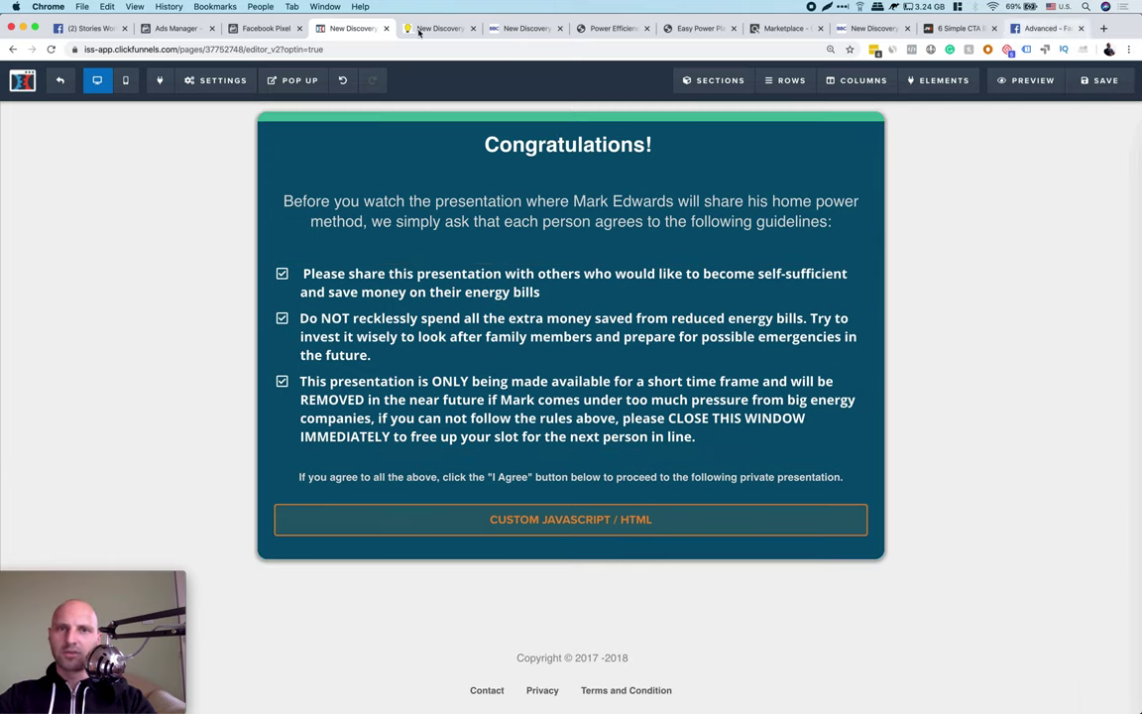
# - Reload the preview page, test the I AGREE button again and check the AddToCart event in Facebook Pixel Helper
pyautogui.click(440, 29)
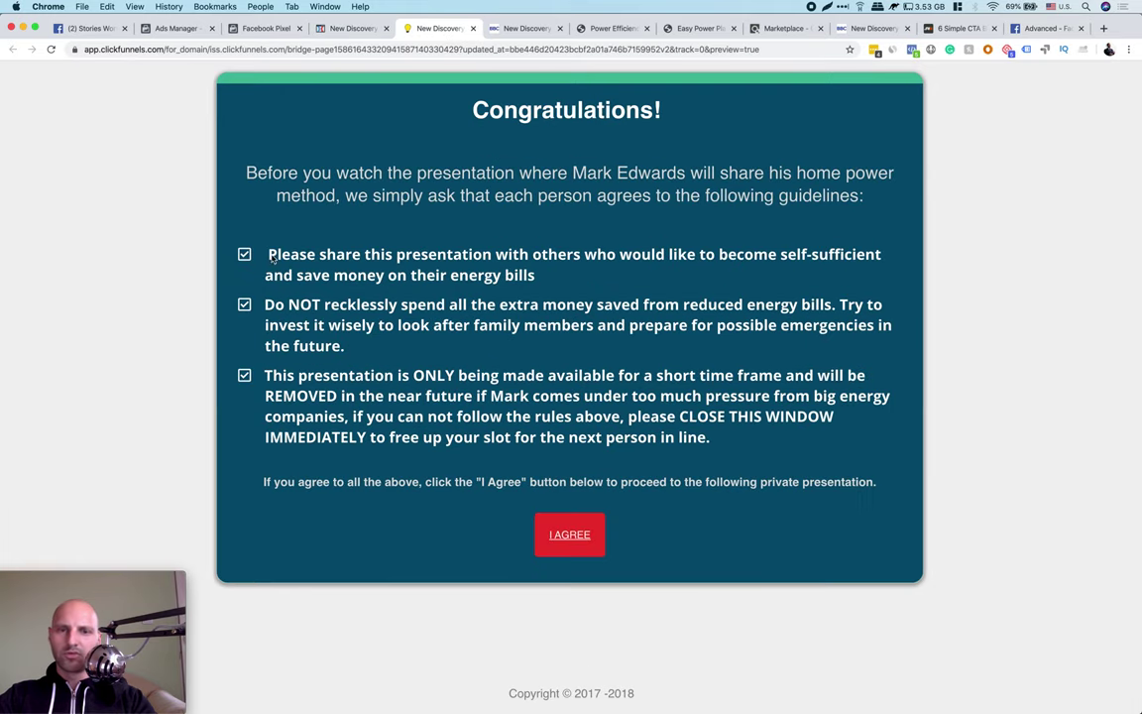
pyautogui.click(52, 50)
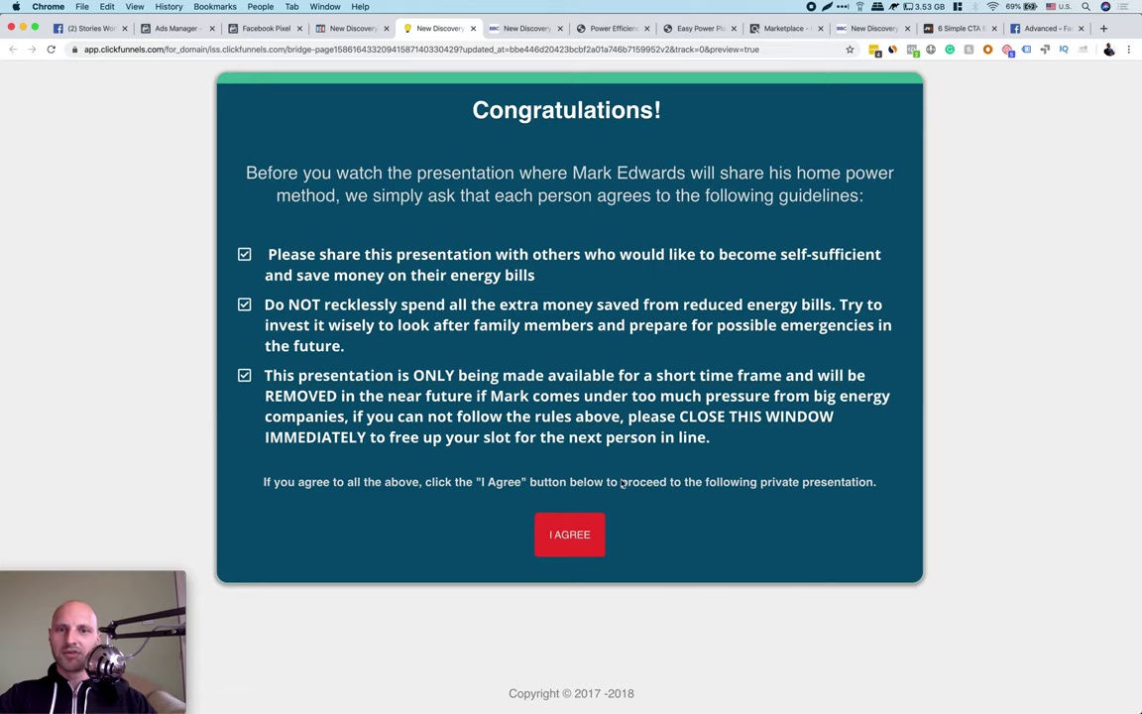
pyautogui.click(571, 536)
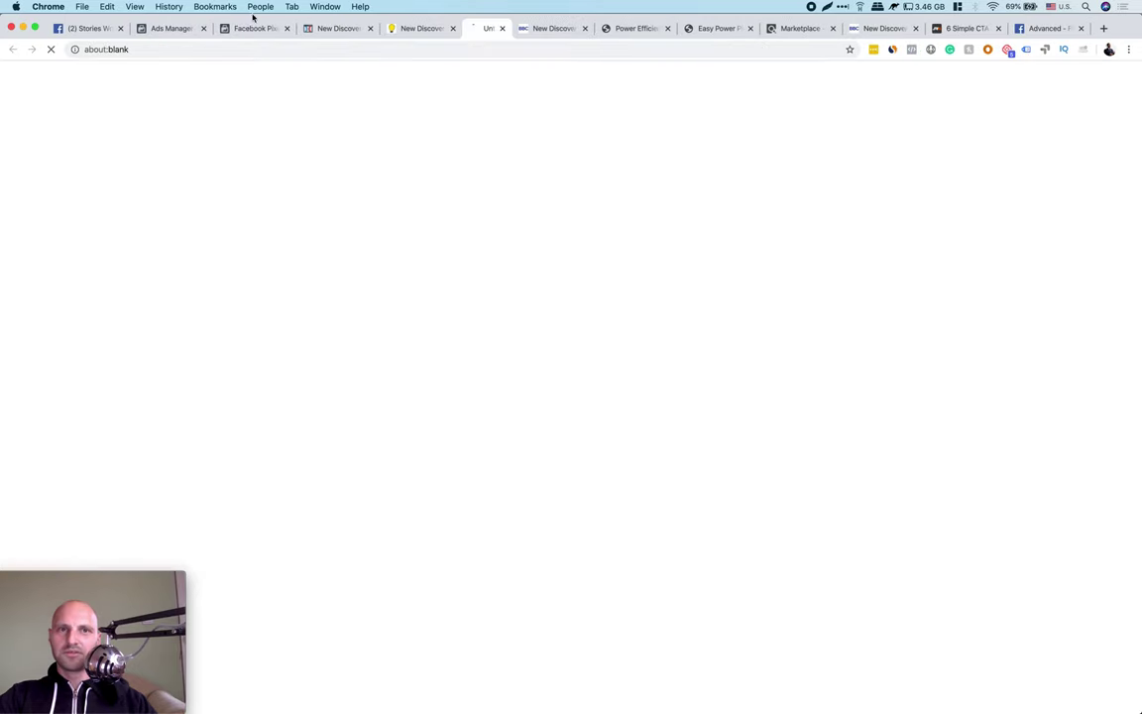
pyautogui.click(520, 28)
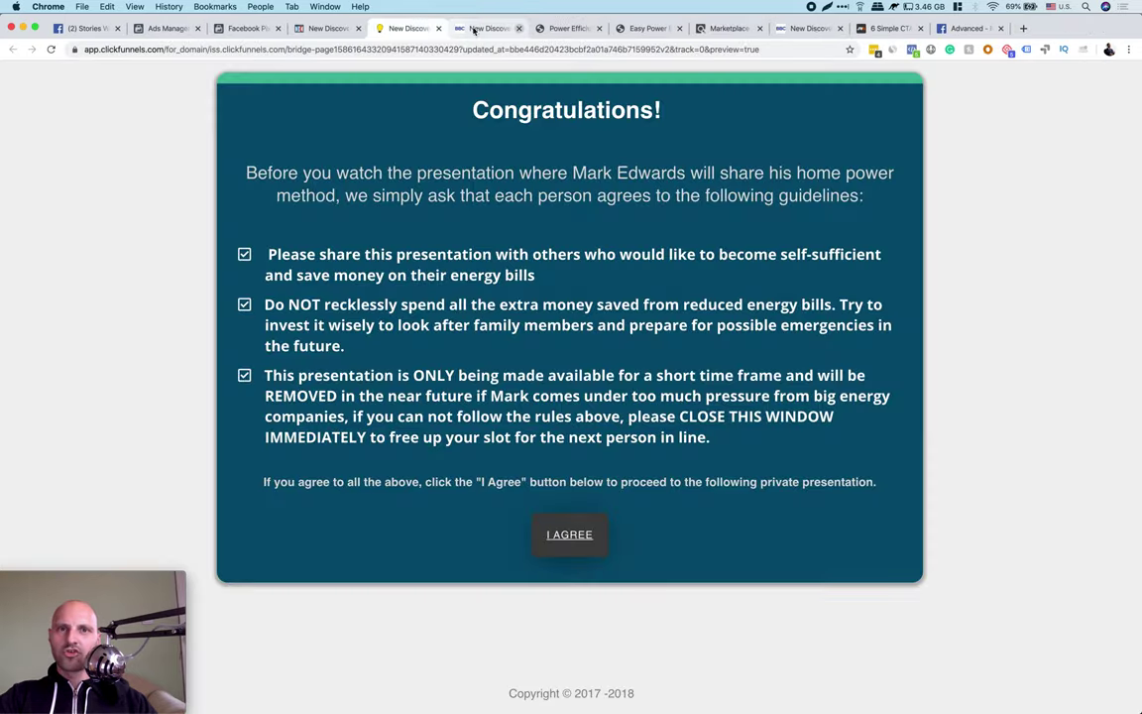
pyautogui.click(913, 51)
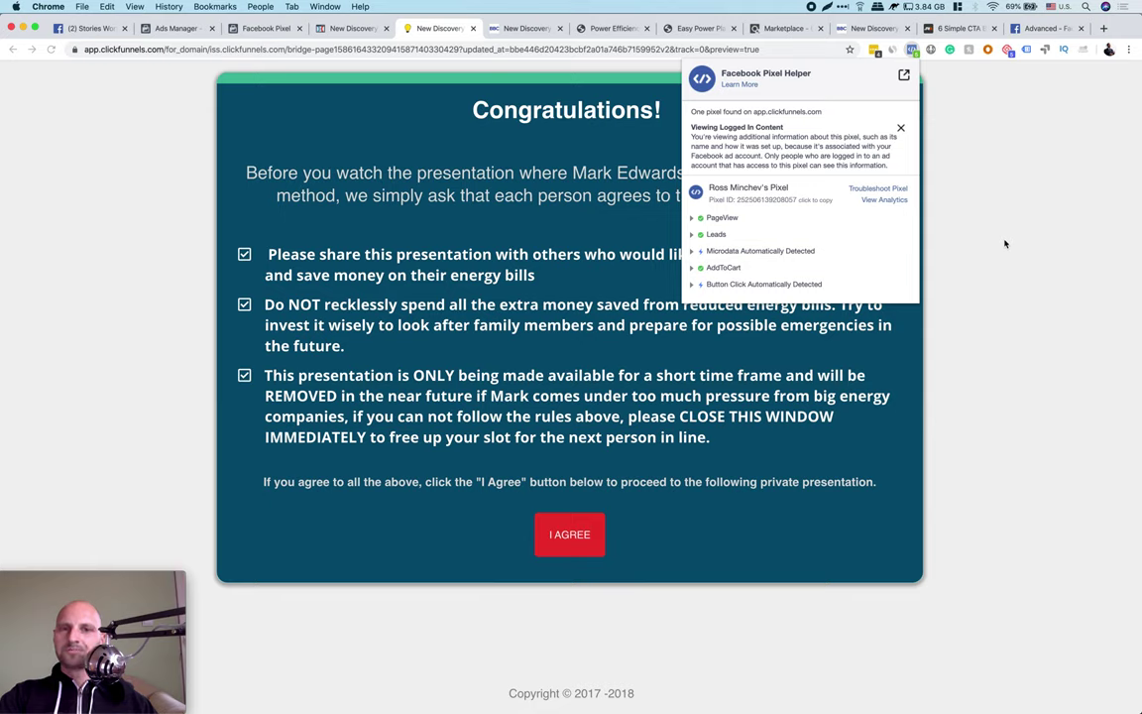
# - Review the content parameters, value and fbq track line of the AddToCart button example in the Facebook developers documentation
pyautogui.click(982, 385)
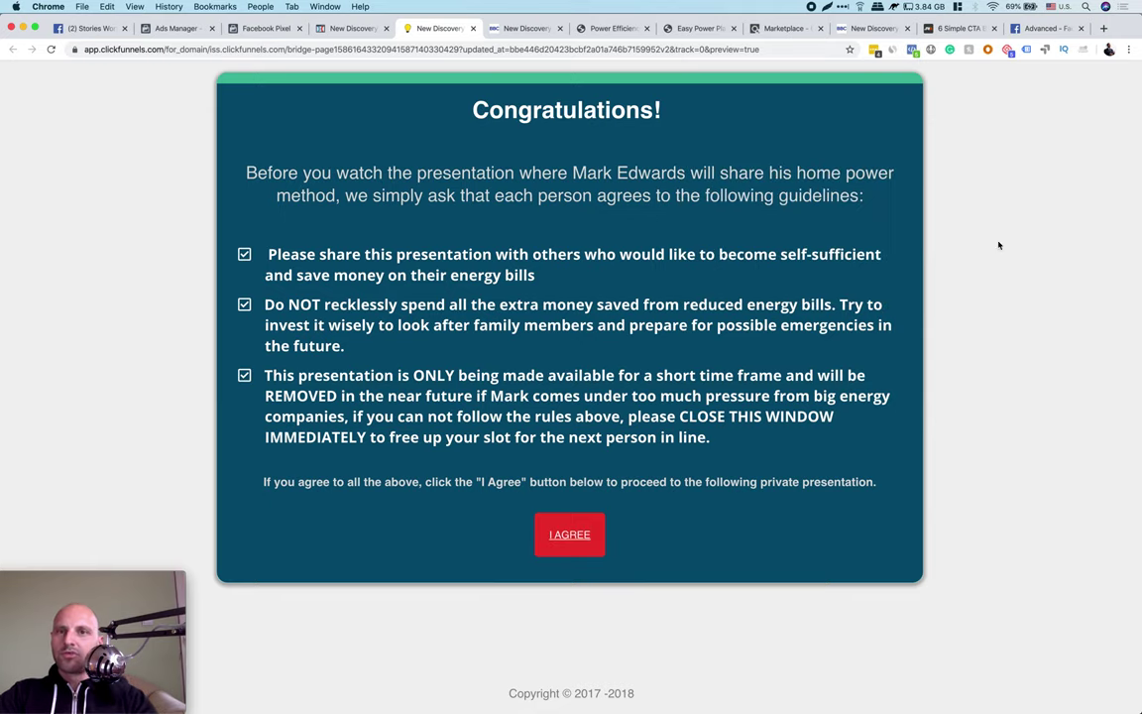
pyautogui.click(1040, 30)
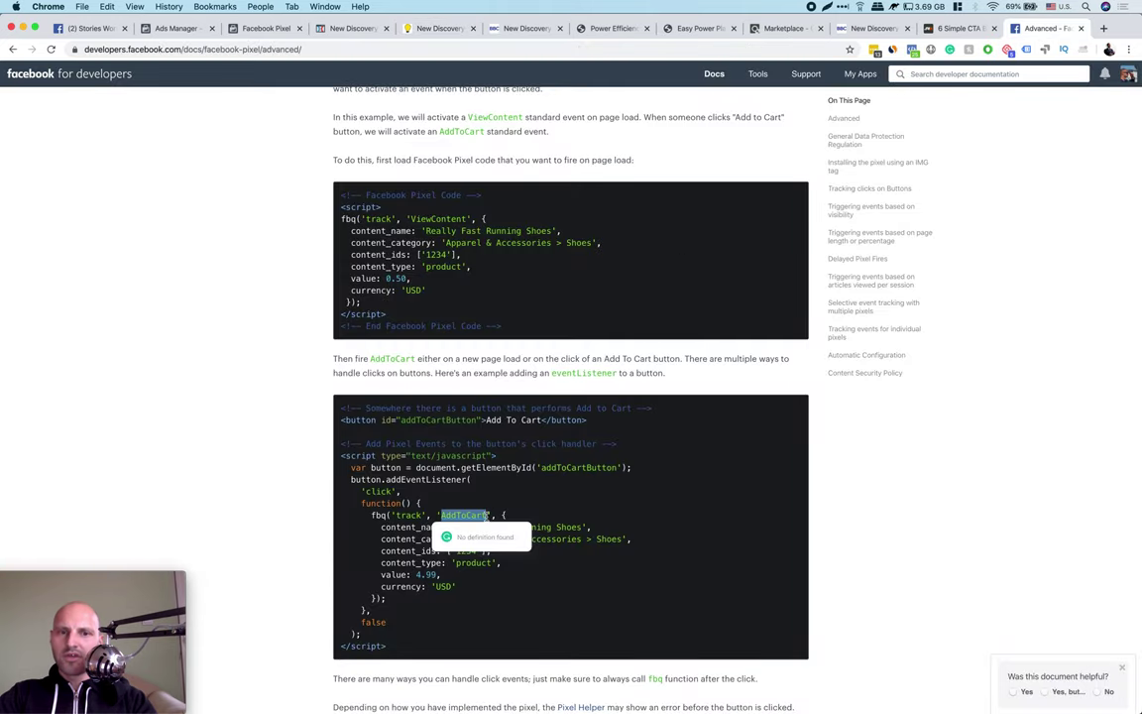
pyautogui.click(535, 583)
pyautogui.moveTo(503, 563); pyautogui.dragTo(381, 529)
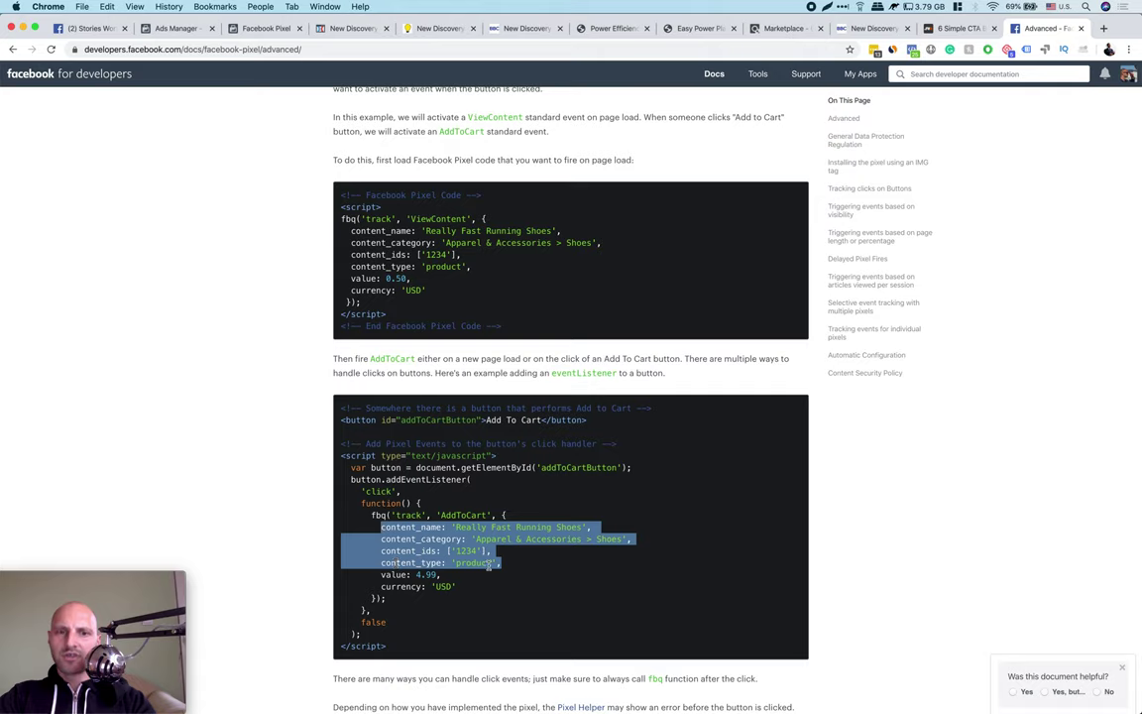
pyautogui.moveTo(511, 564); pyautogui.dragTo(422, 575)
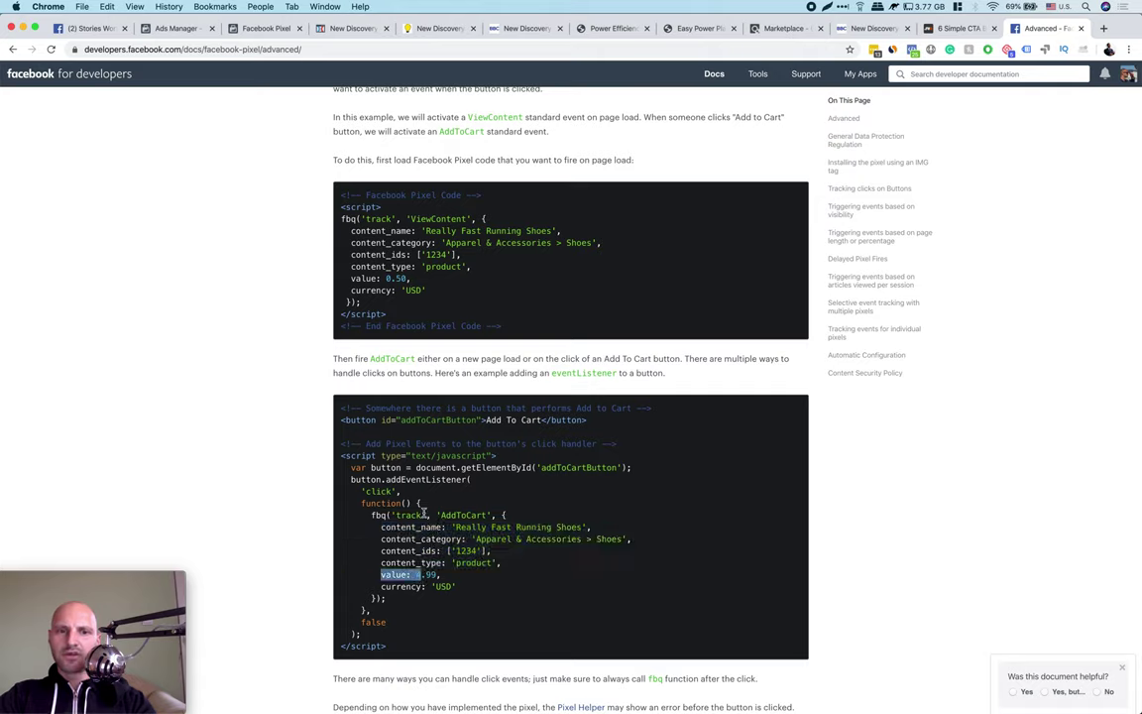
pyautogui.moveTo(367, 516); pyautogui.dragTo(504, 512)
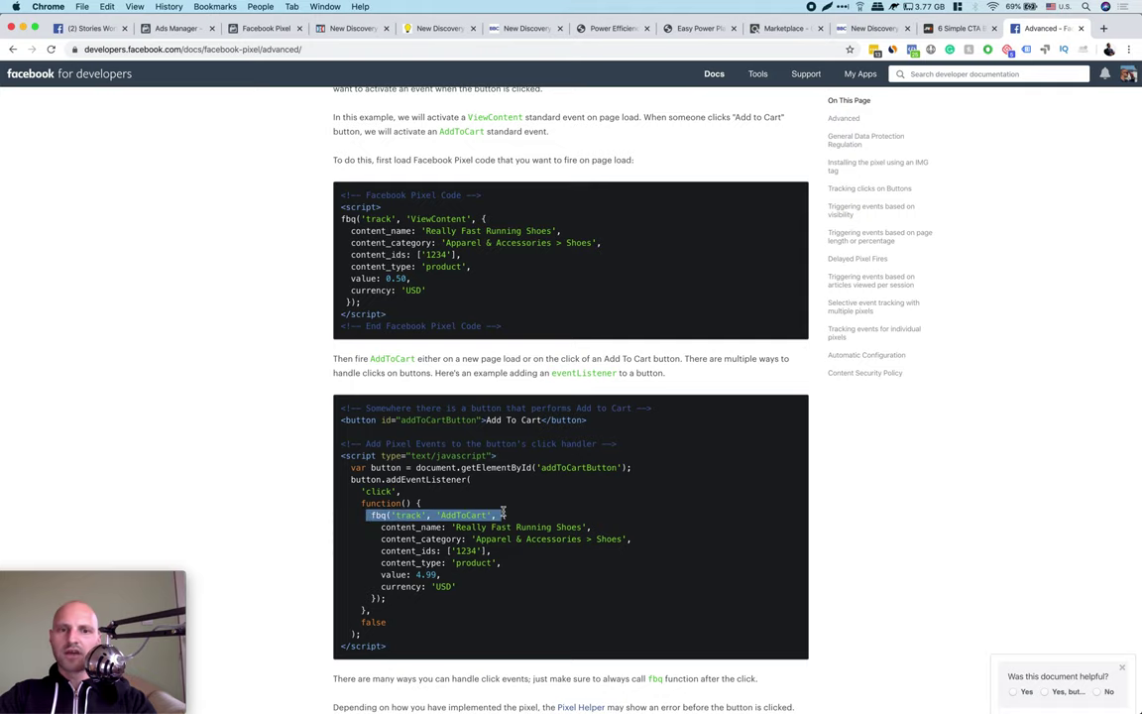
# - In the landing page's custom code, rename the tracked AddToCart event to i_agree_button and save the page
pyautogui.click(354, 27)
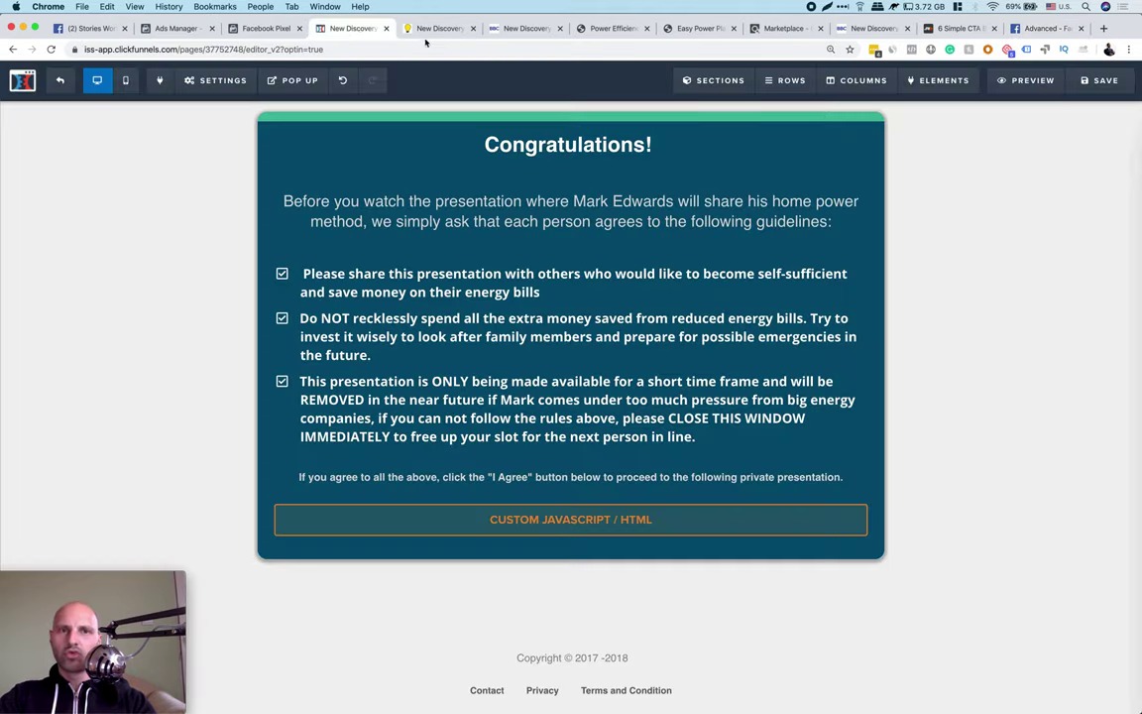
pyautogui.click(600, 521)
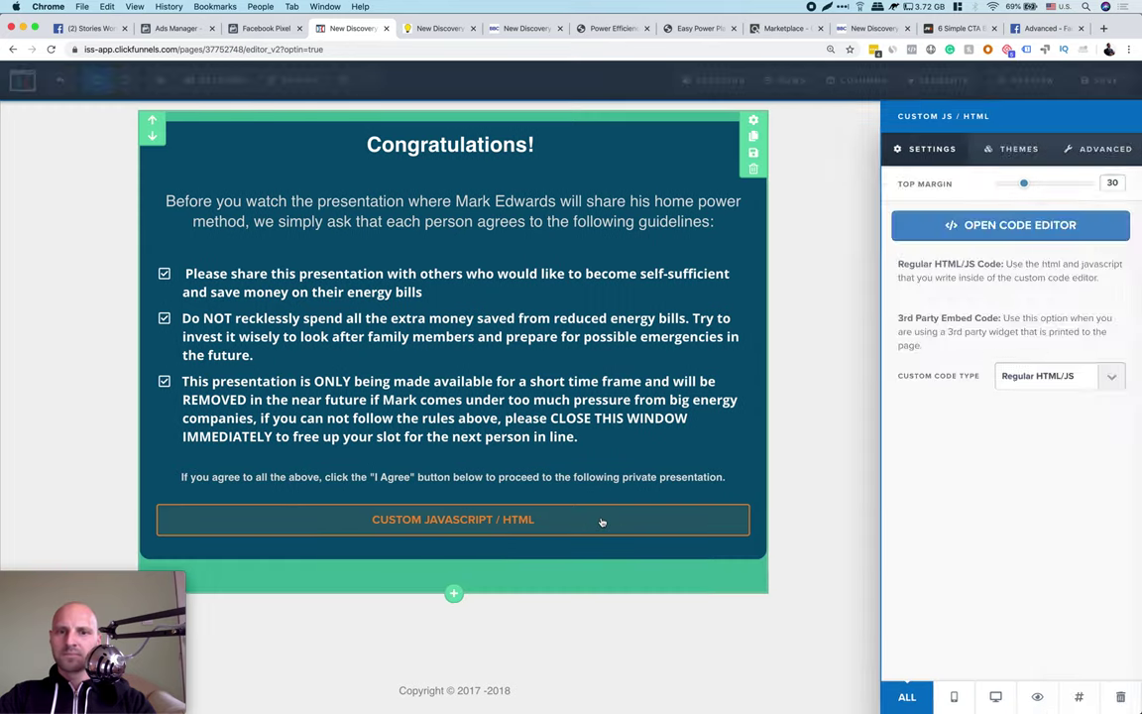
pyautogui.click(602, 523)
pyautogui.click(571, 523)
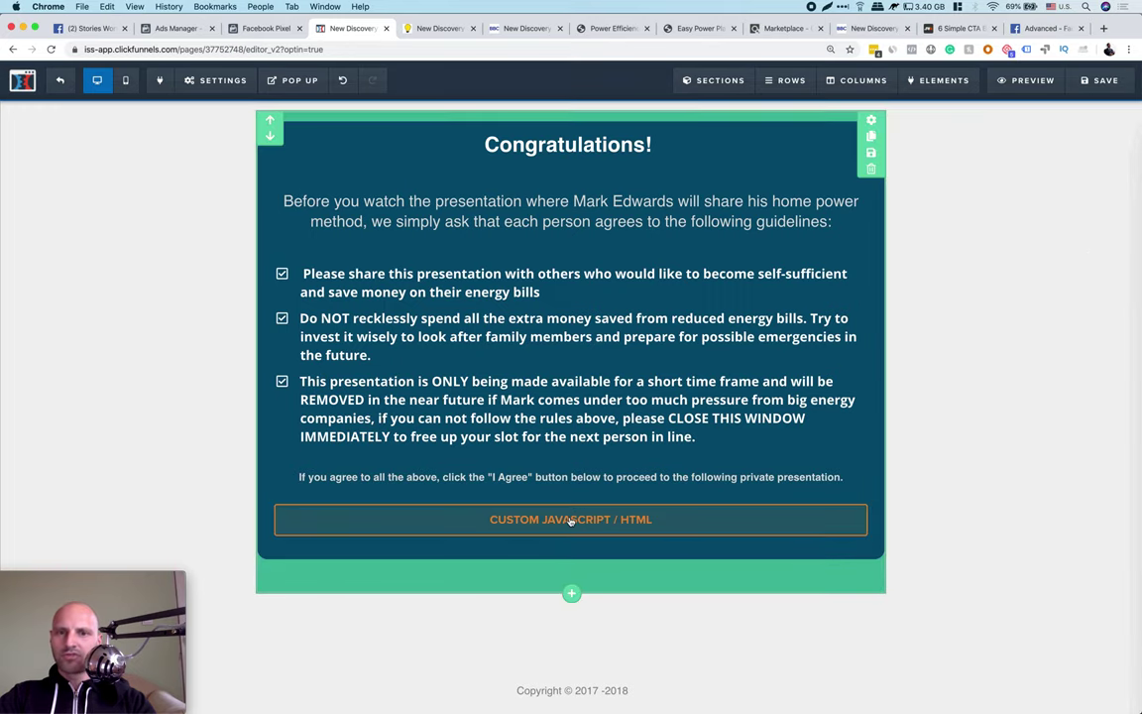
pyautogui.click(1047, 228)
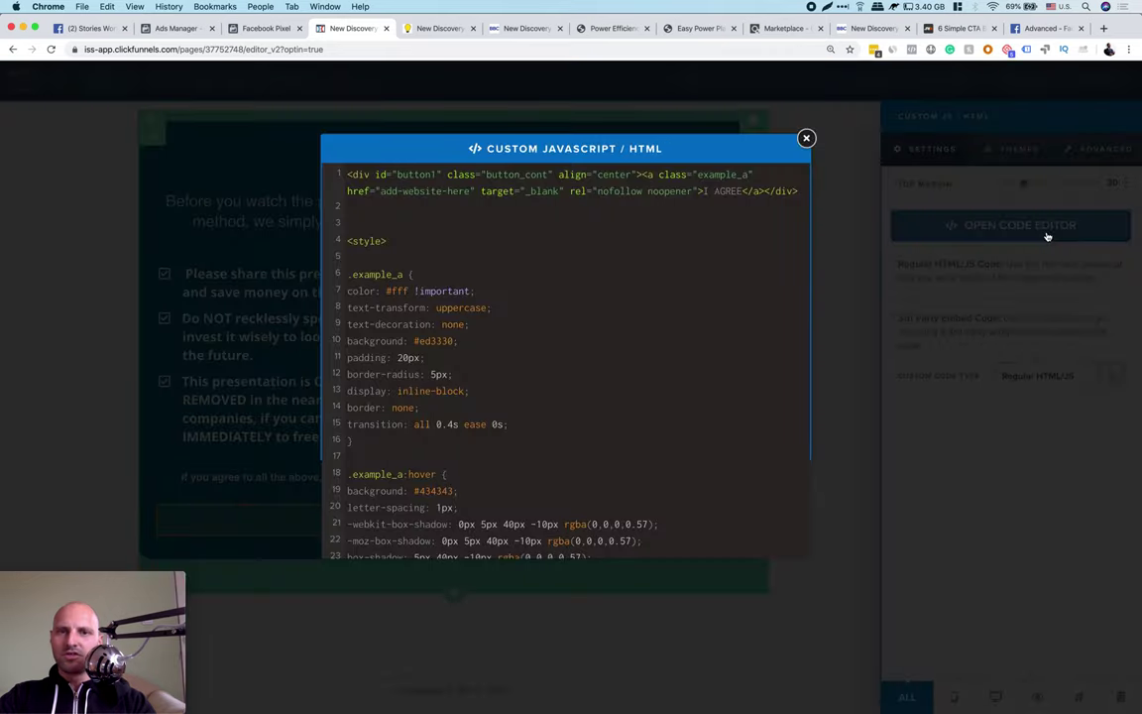
pyautogui.scroll(-10, 633, 362)
pyautogui.scroll(5, 631, 364)
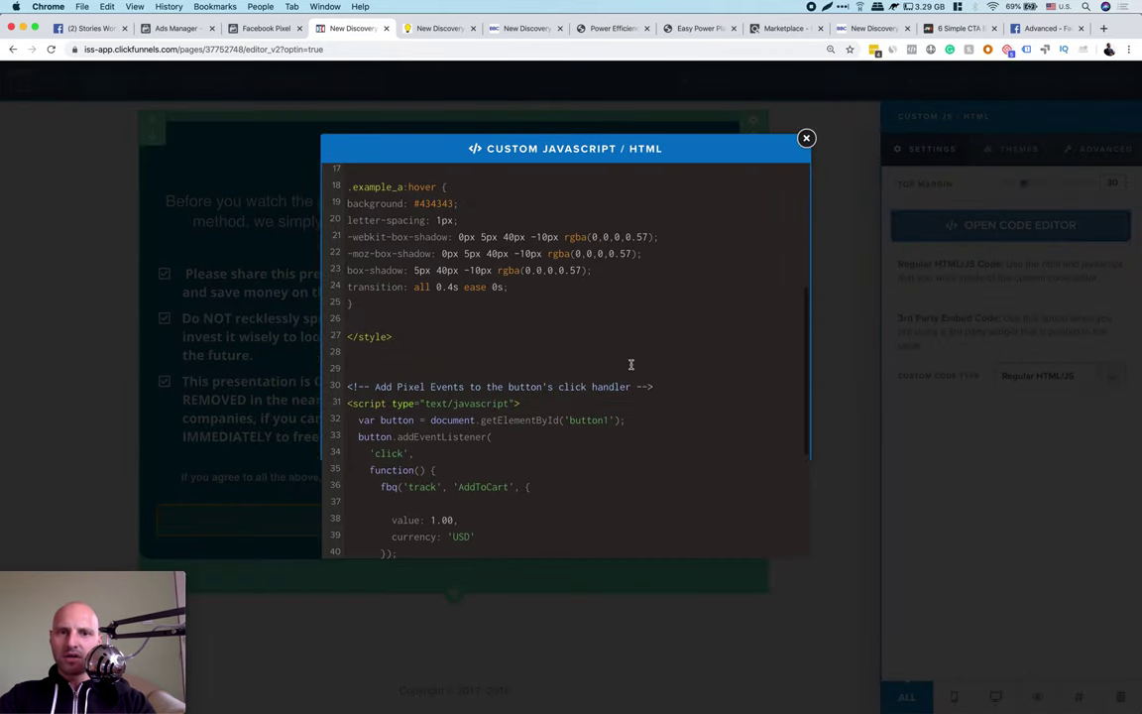
pyautogui.doubleClick(481, 486)
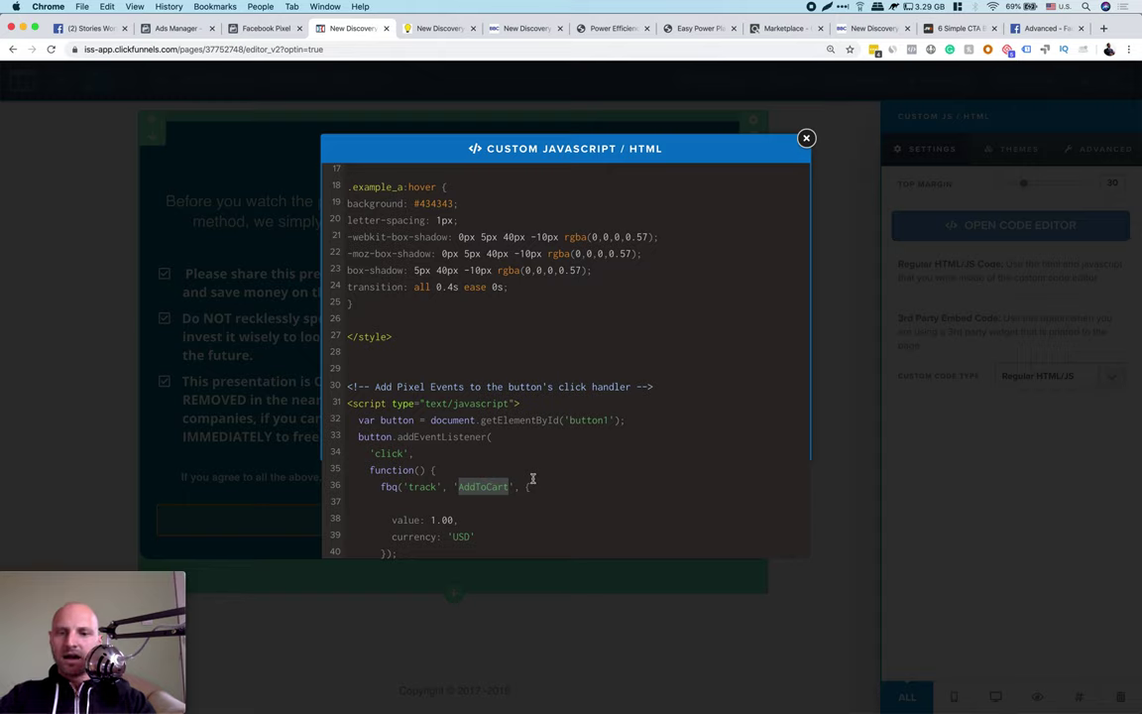
pyautogui.write('I-Agree')
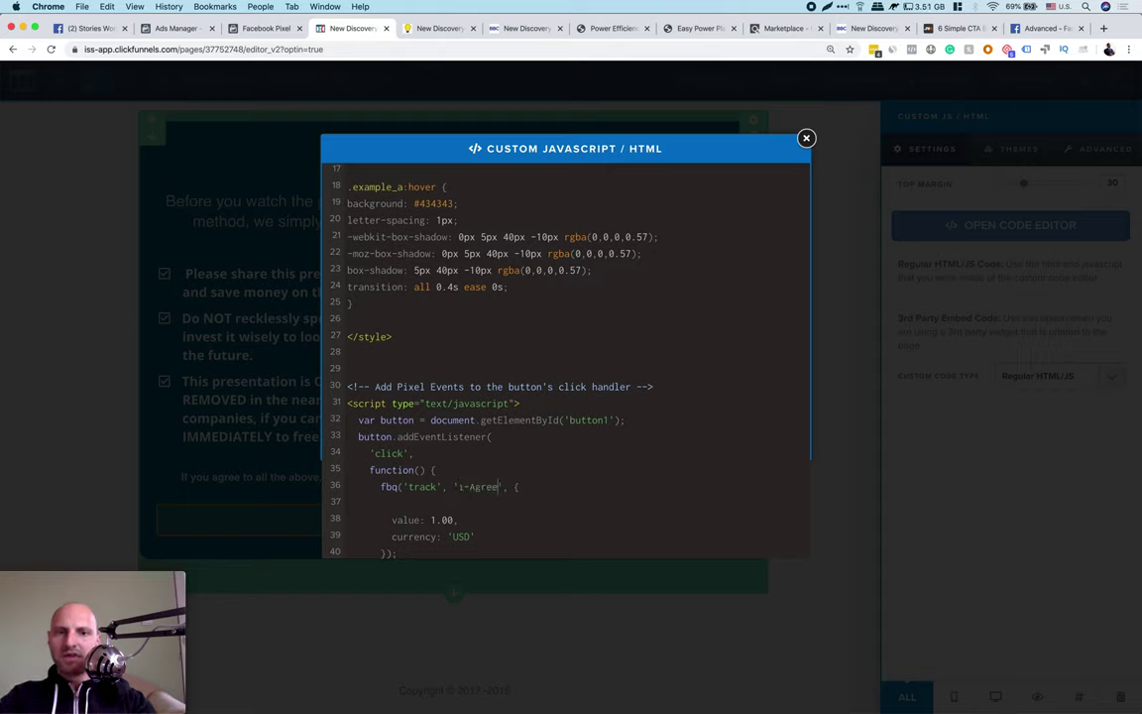
pyautogui.press('BackSpace')
pyautogui.press('BackSpace')
pyautogui.press('BackSpace')
pyautogui.press('BackSpace')
pyautogui.press('BackSpace')
pyautogui.write('_')
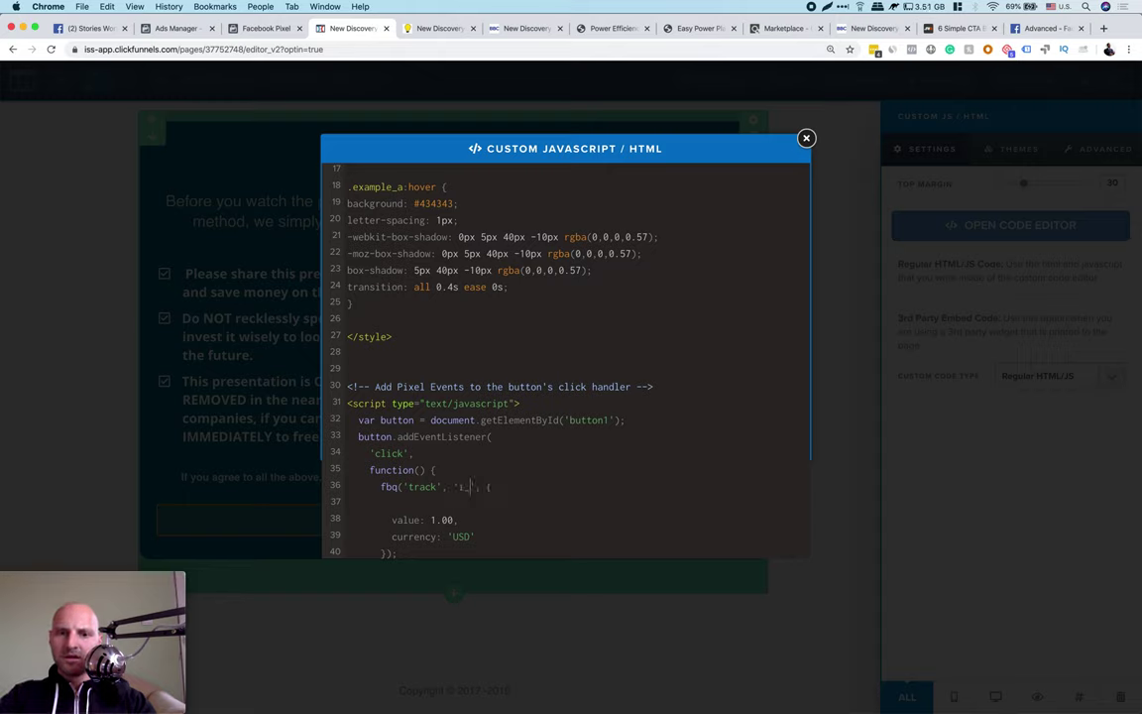
pyautogui.write('agree_button')
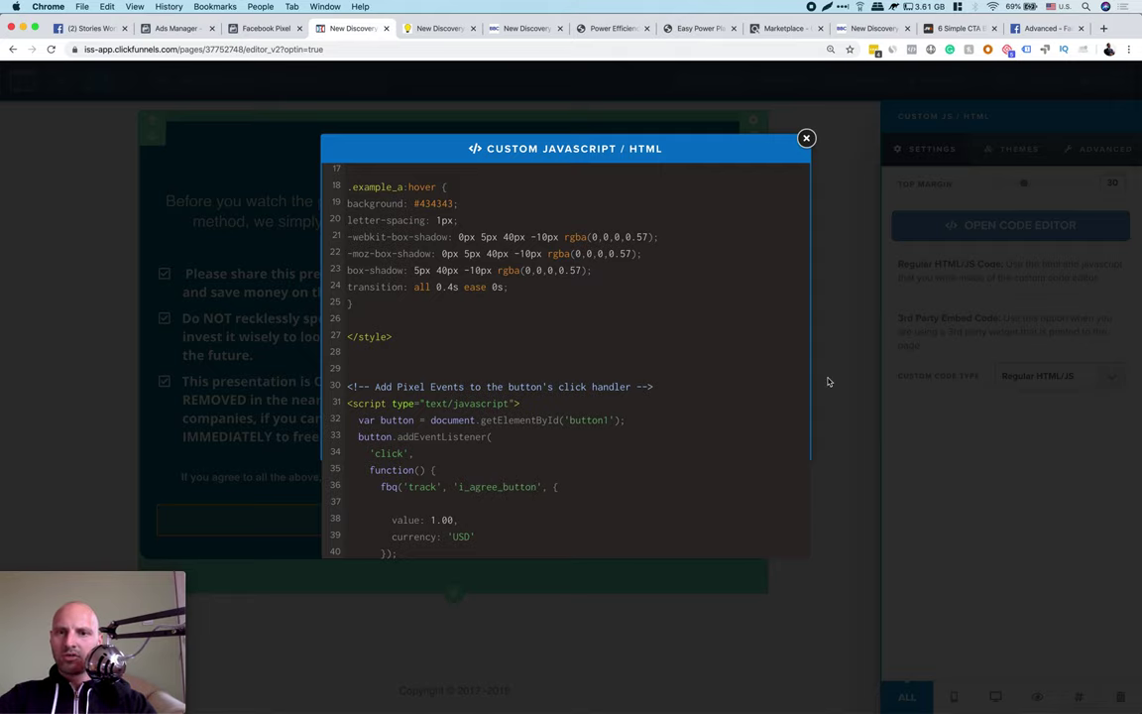
pyautogui.click(829, 382)
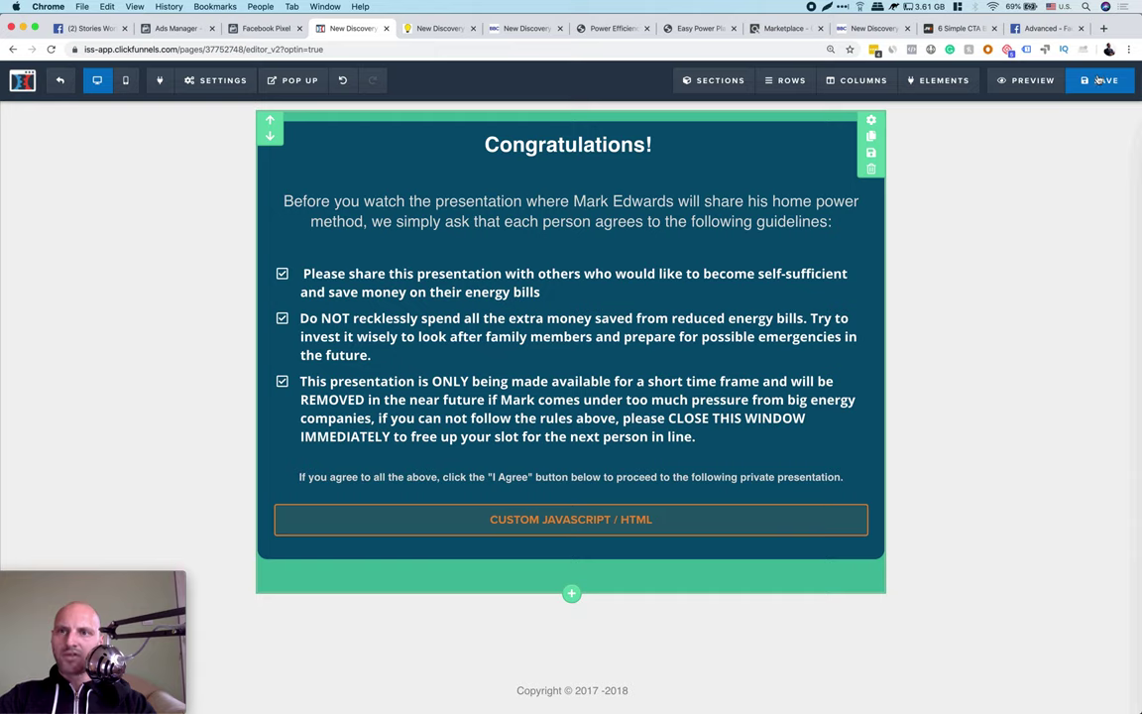
pyautogui.click(1099, 80)
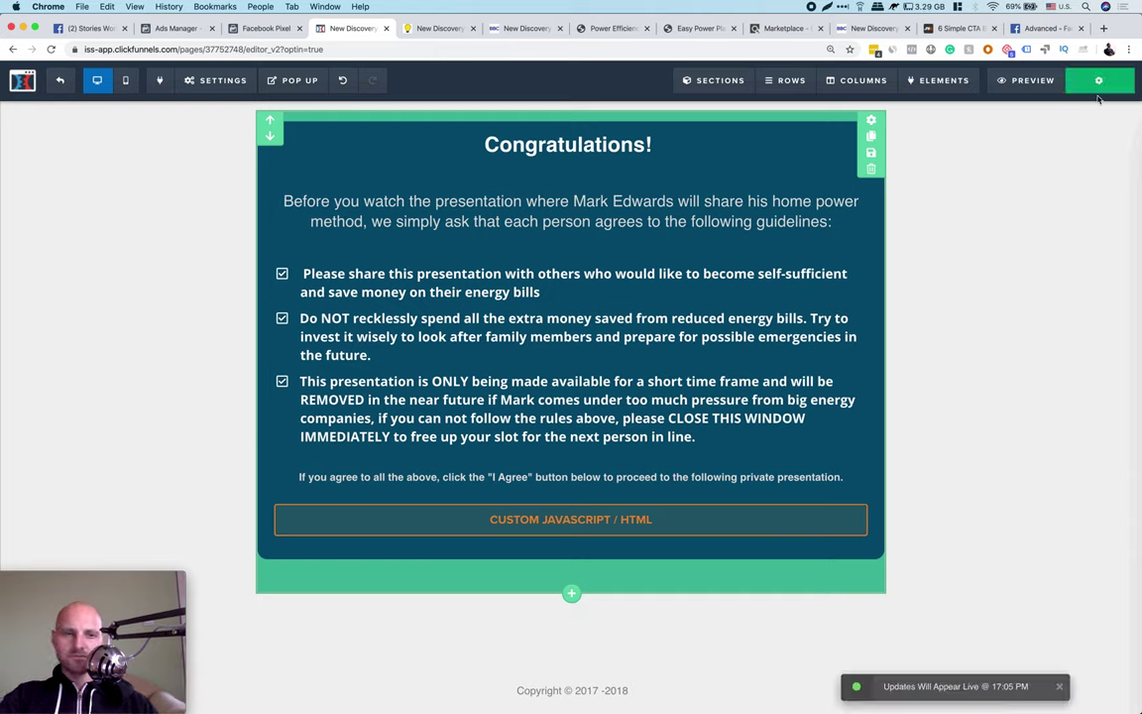
# - Reload the preview page, test the I AGREE button and list the fired events in Facebook Pixel Helper
pyautogui.click(437, 30)
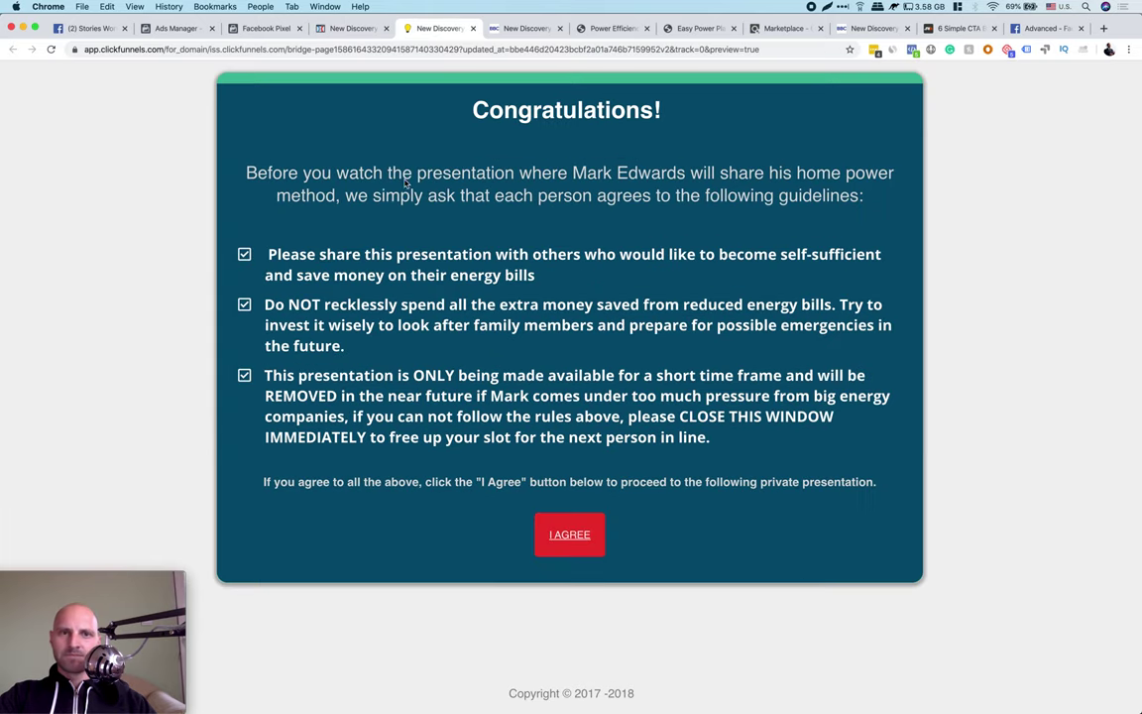
pyautogui.click(52, 50)
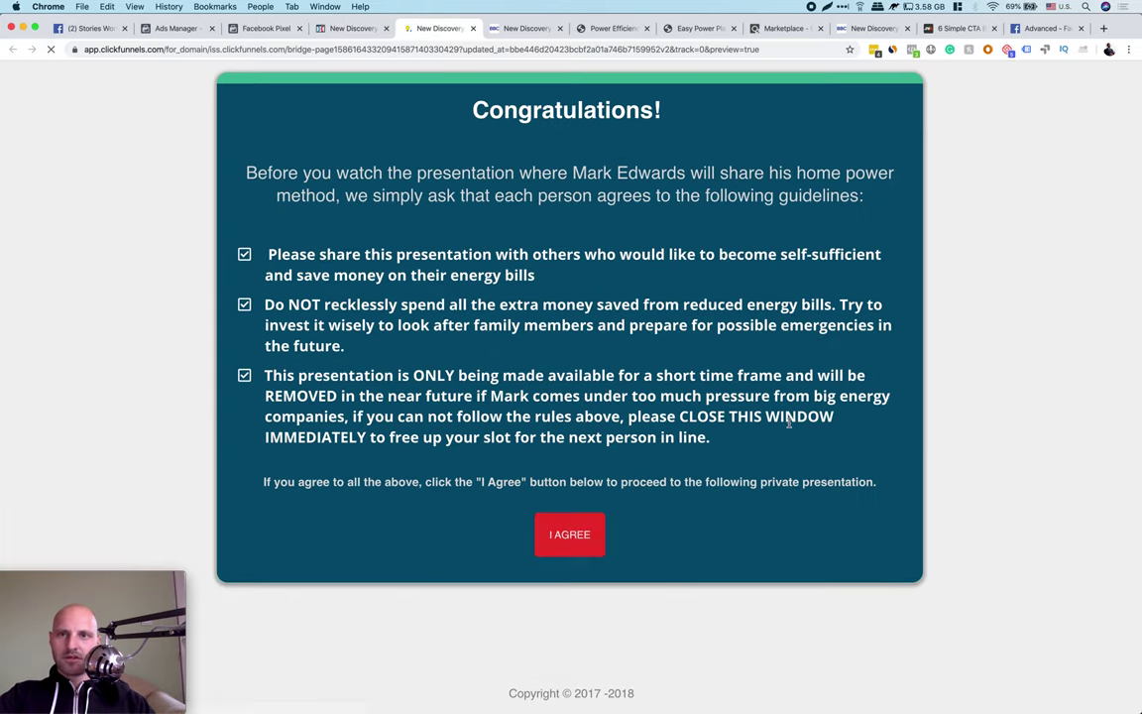
pyautogui.click(915, 51)
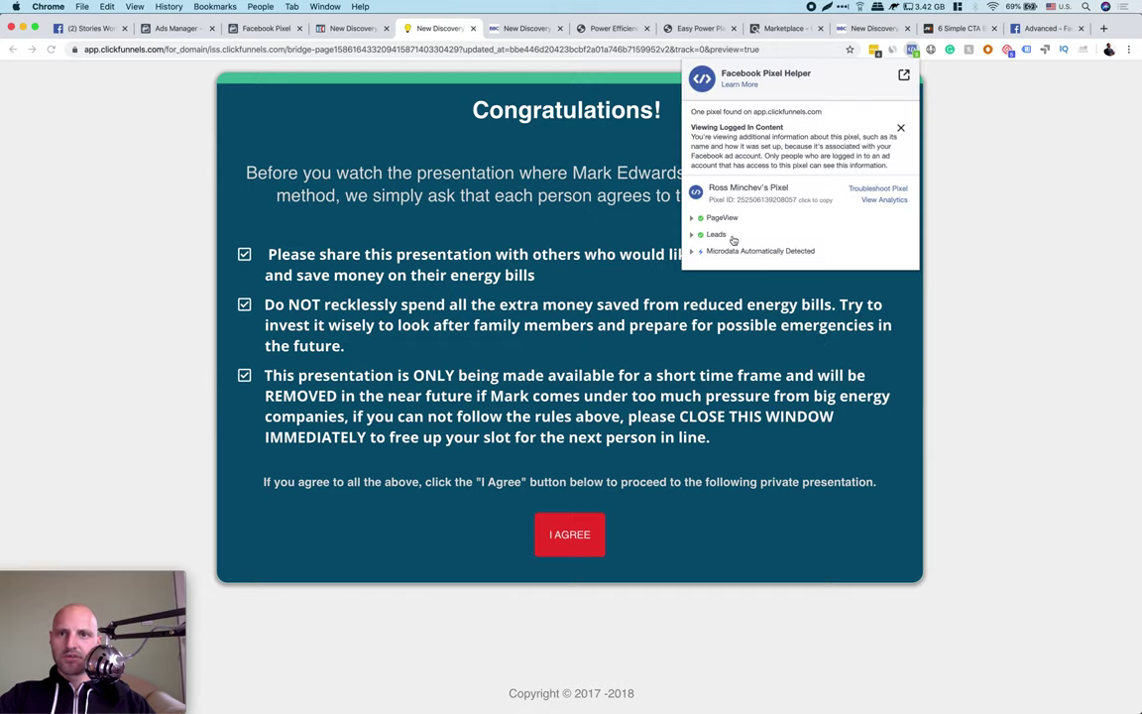
pyautogui.click(722, 584)
pyautogui.click(570, 535)
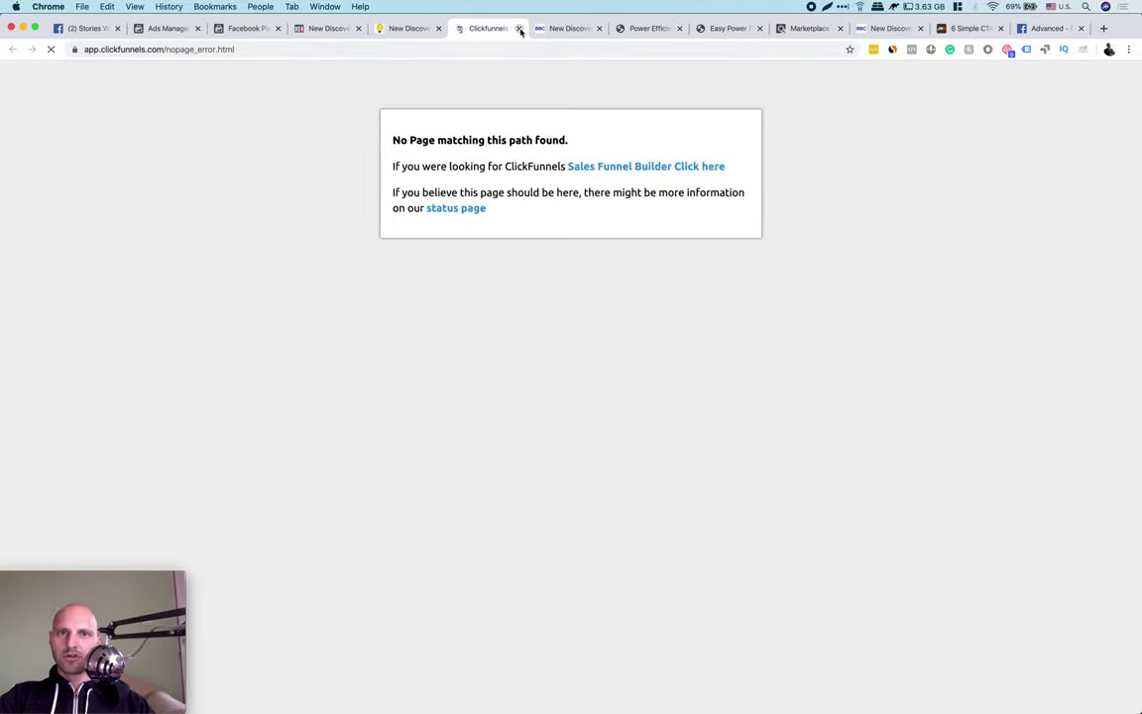
pyautogui.click(519, 29)
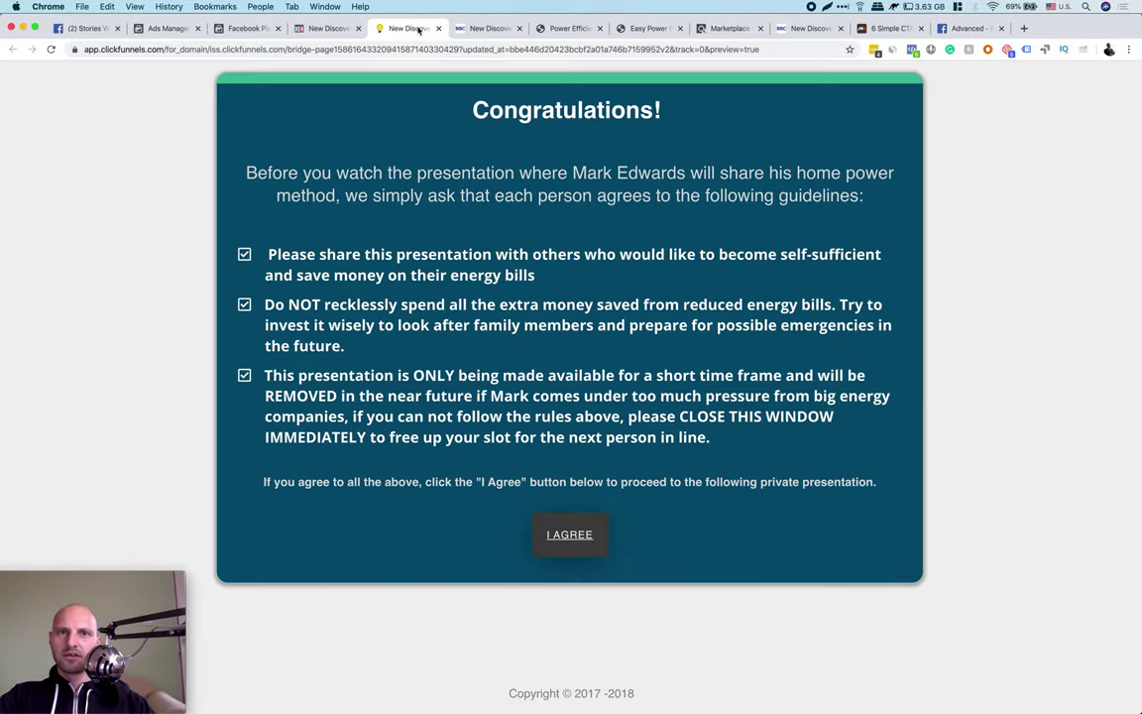
pyautogui.click(912, 49)
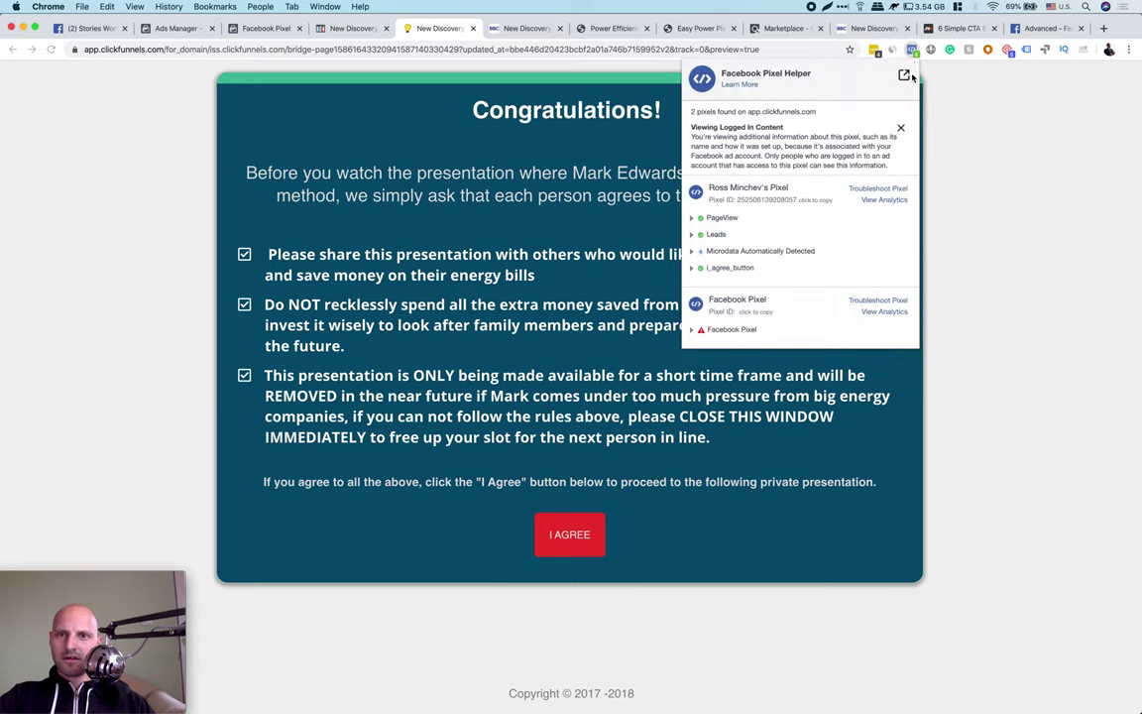
# - Examine the i_agree_button event's custom parameters and event info, and the error under the second Facebook Pixel, in Pixel Helper
pyautogui.moveTo(783, 270); pyautogui.dragTo(706, 266)
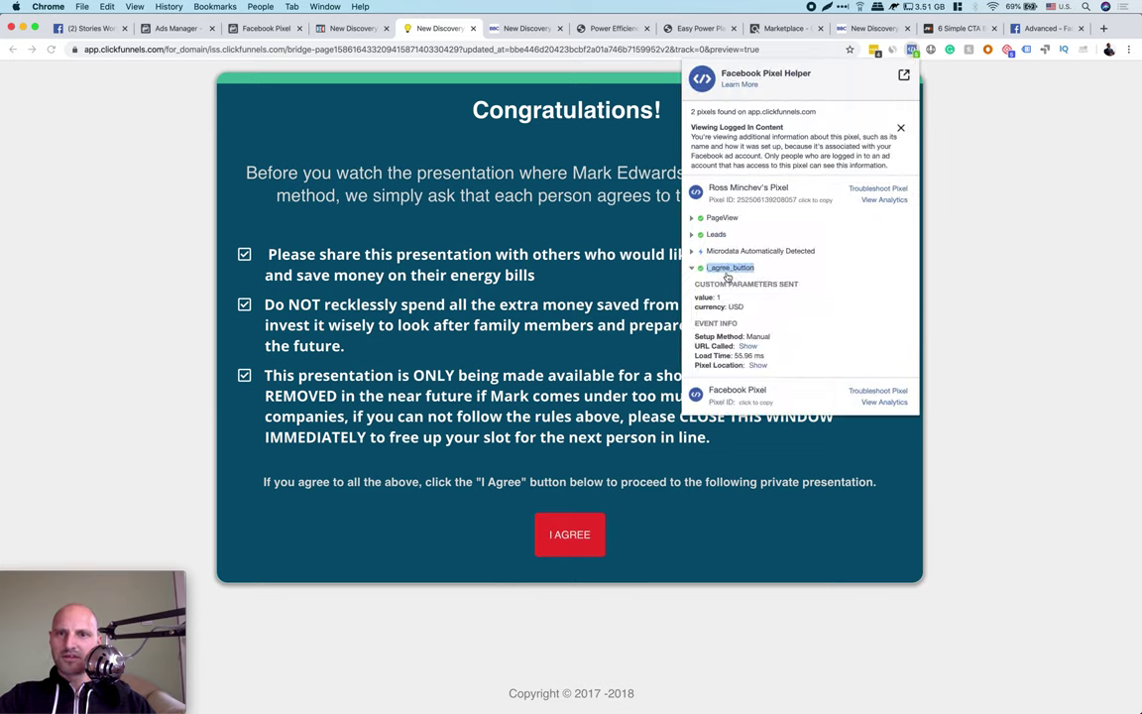
pyautogui.click(693, 270)
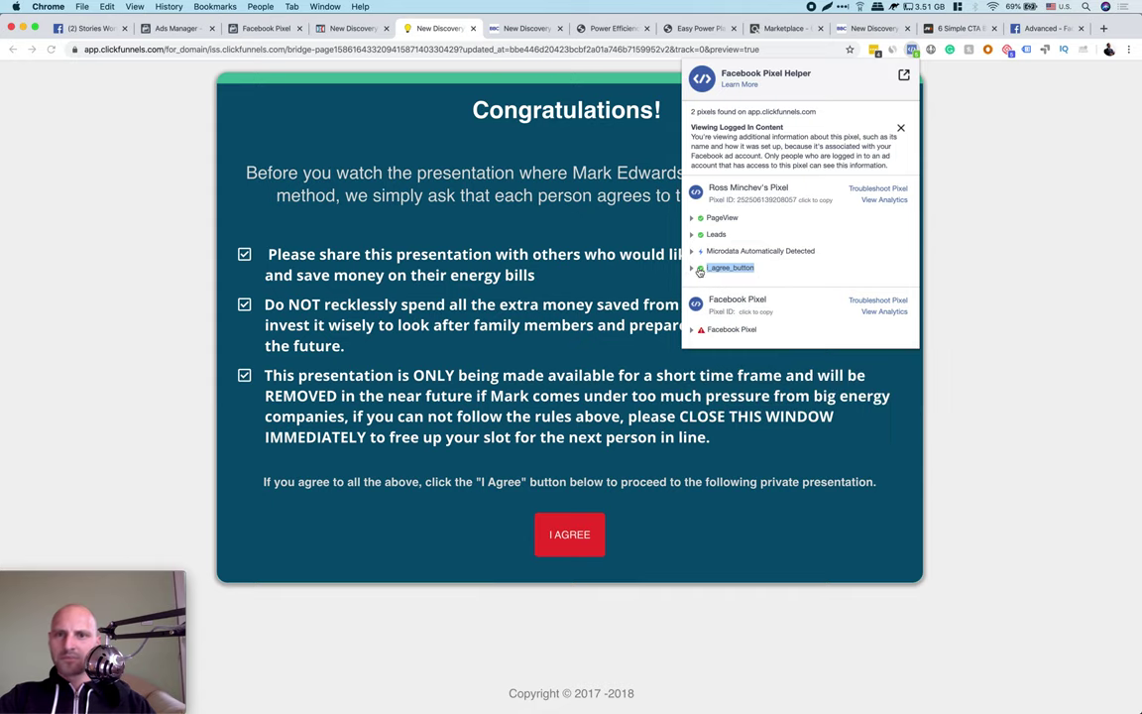
pyautogui.click(693, 331)
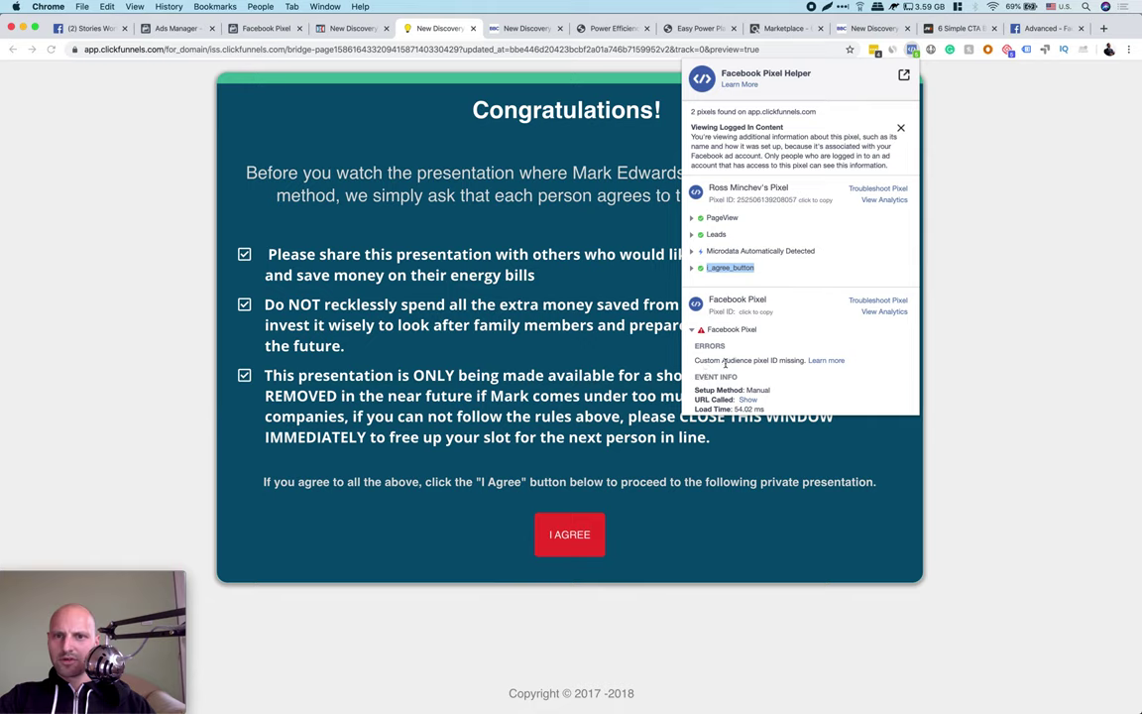
pyautogui.scroll(-1, 771, 360)
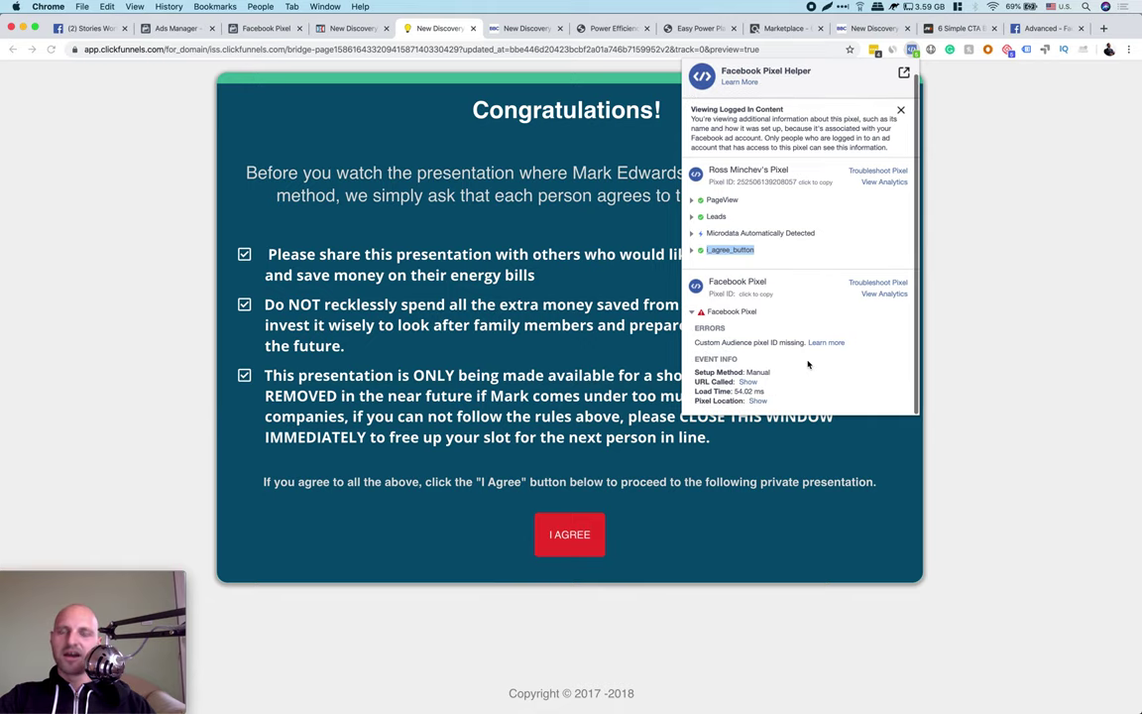
pyautogui.scroll(1, 808, 362)
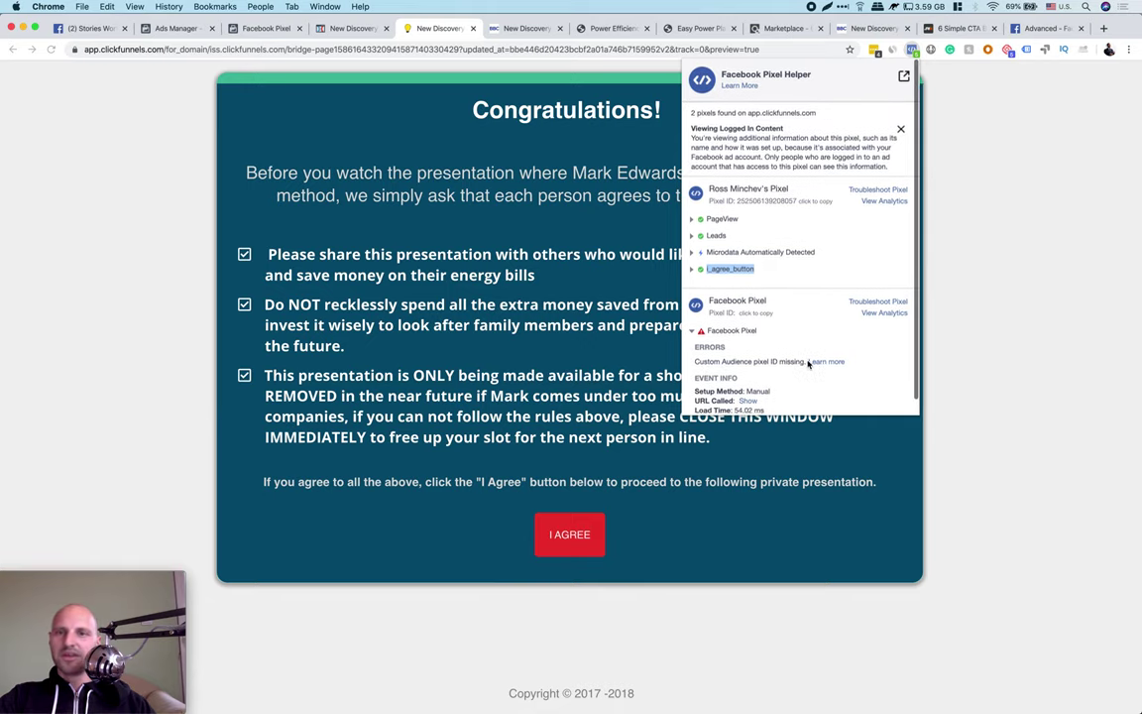
pyautogui.click(693, 331)
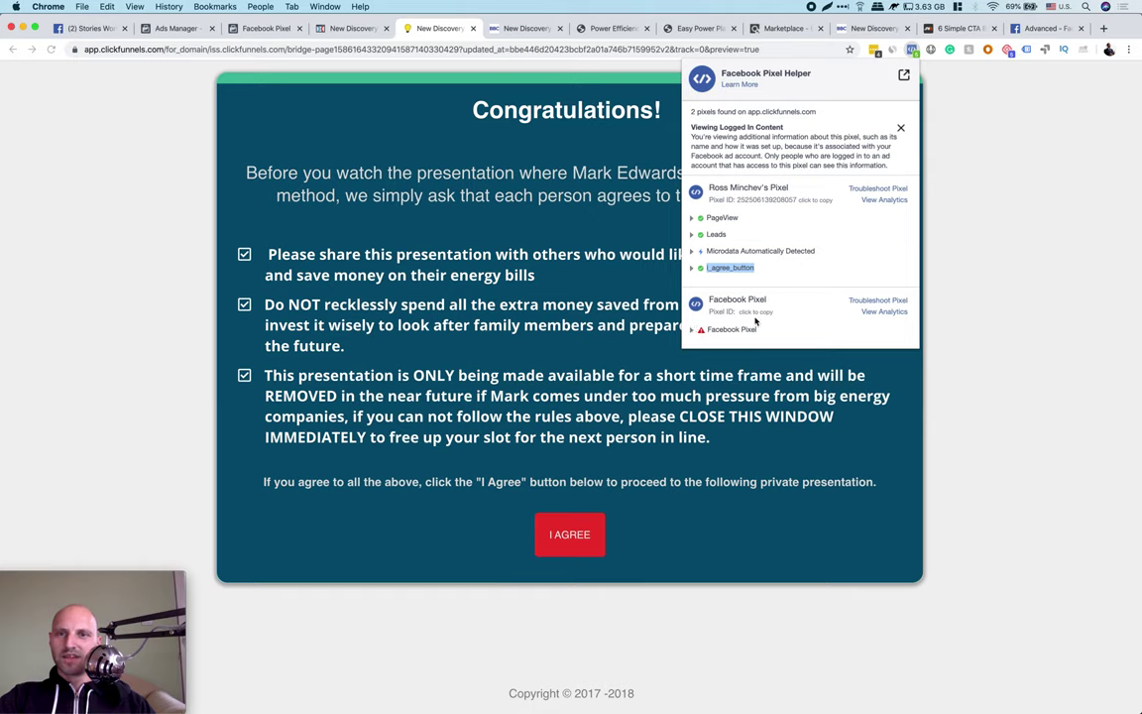
pyautogui.click(769, 271)
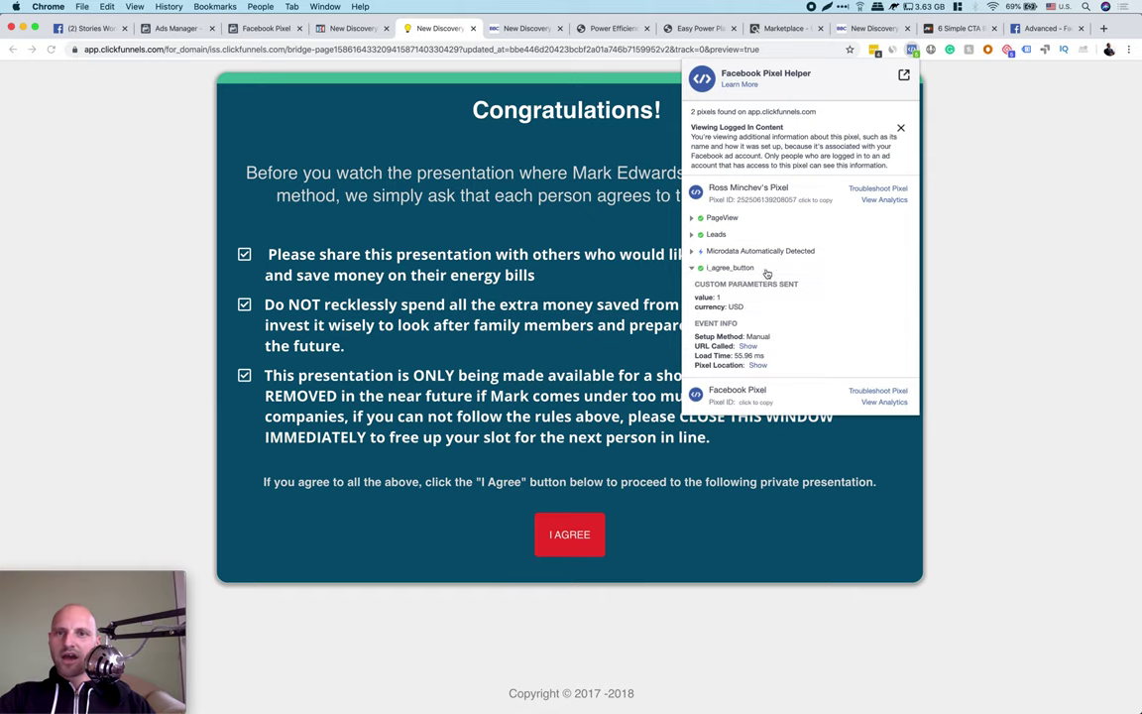
pyautogui.click(694, 269)
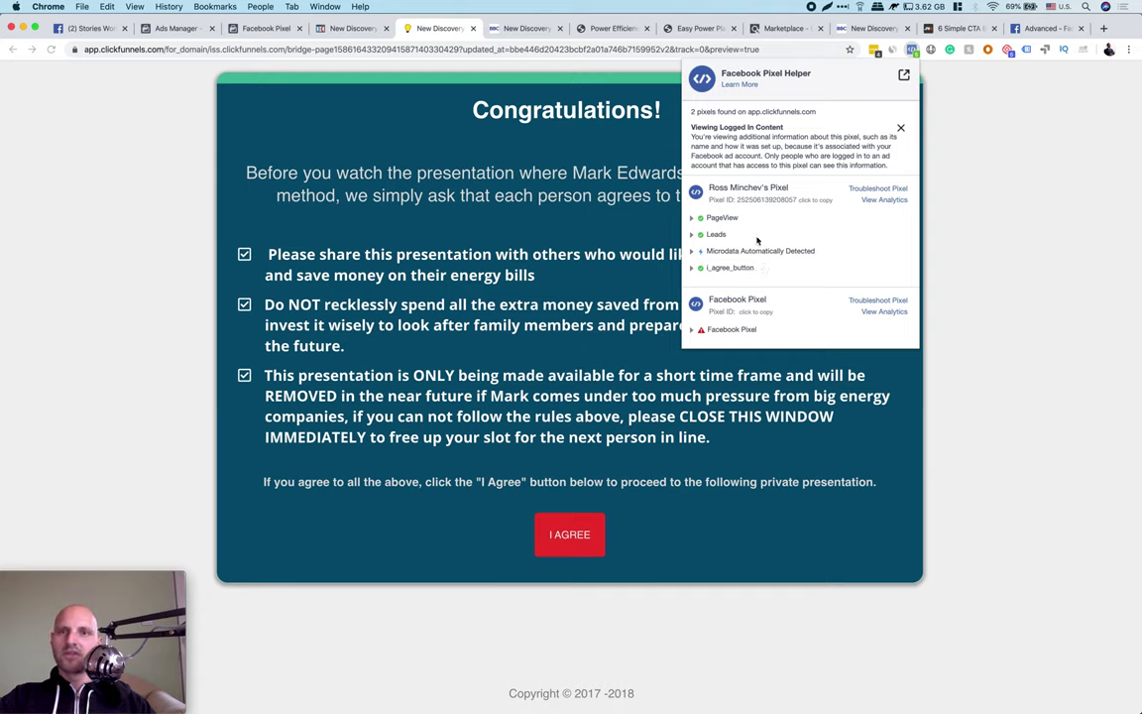
pyautogui.click(1096, 389)
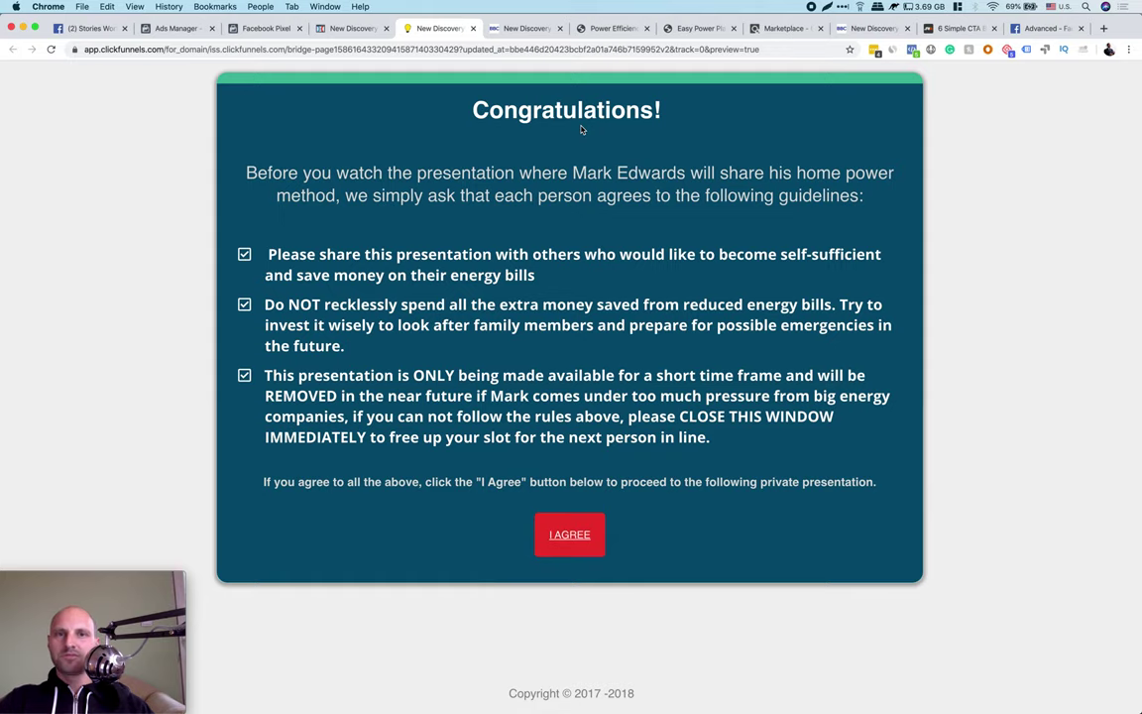
# - In the landing page's custom code, try replacing the I AGREE button's add-website-here link with http//:clcikbank.com and save the page
pyautogui.click(354, 30)
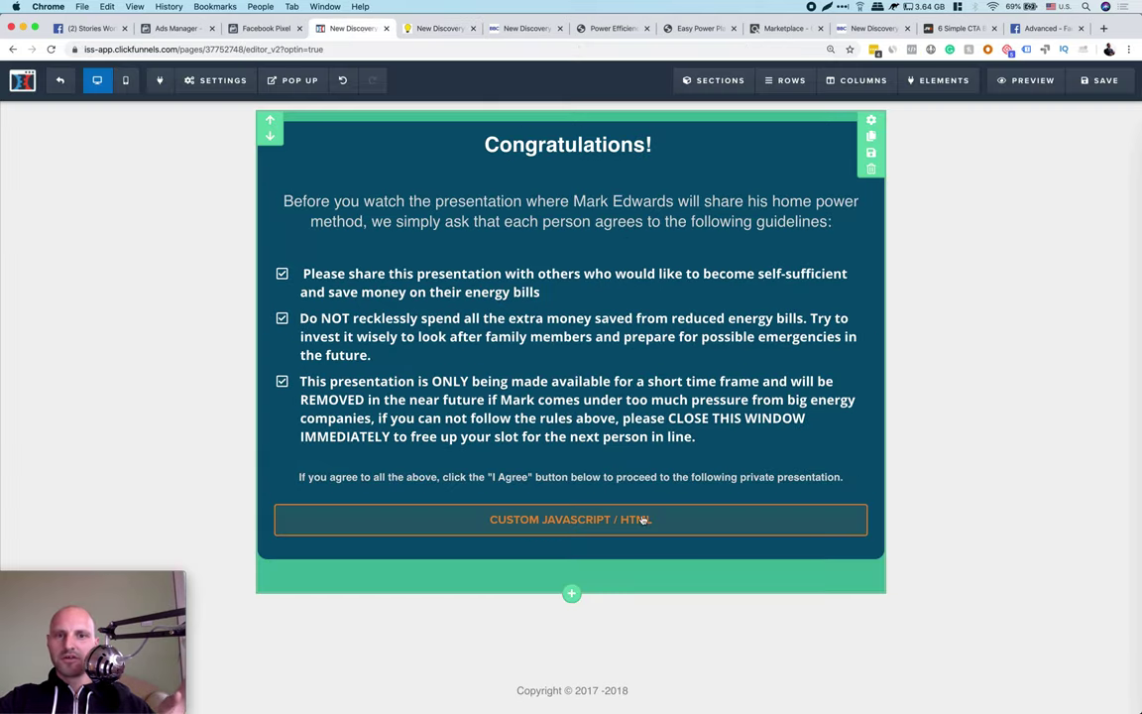
pyautogui.moveTo(635, 523)
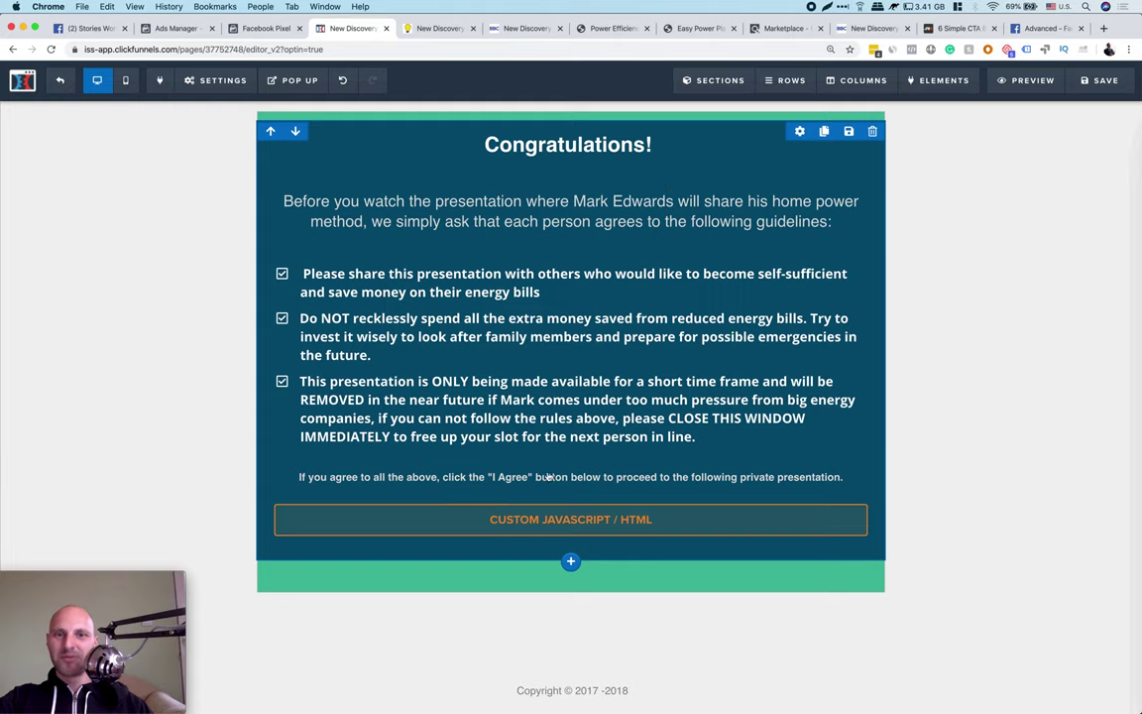
pyautogui.click(634, 524)
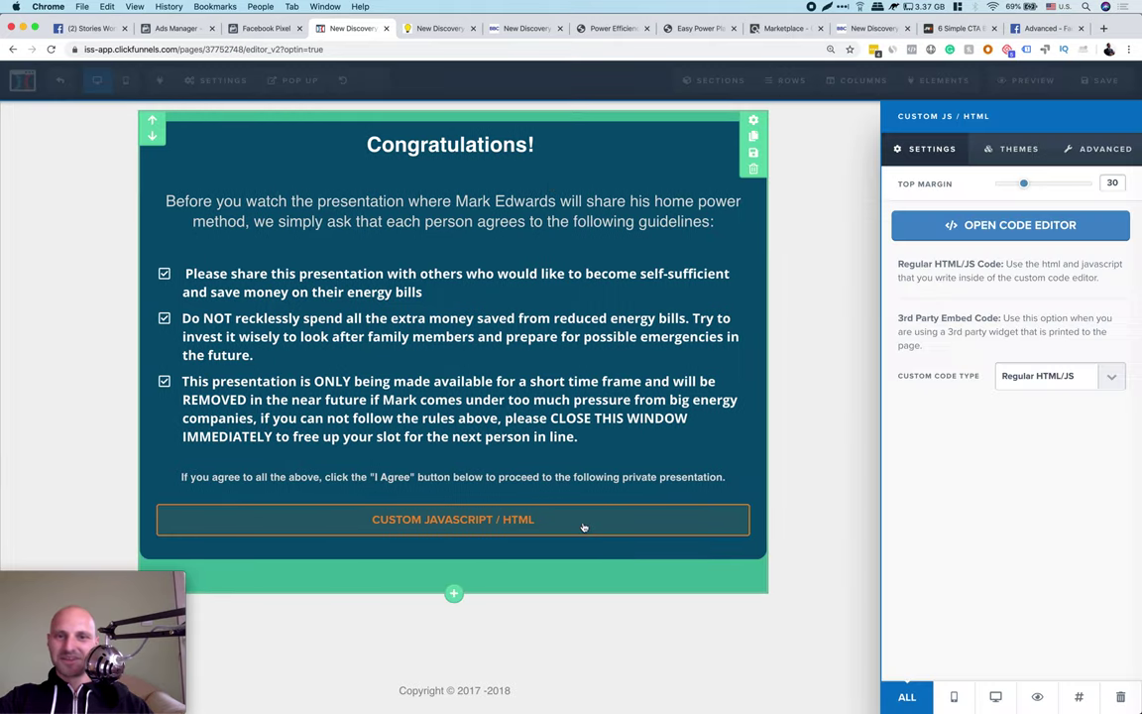
pyautogui.click(1013, 227)
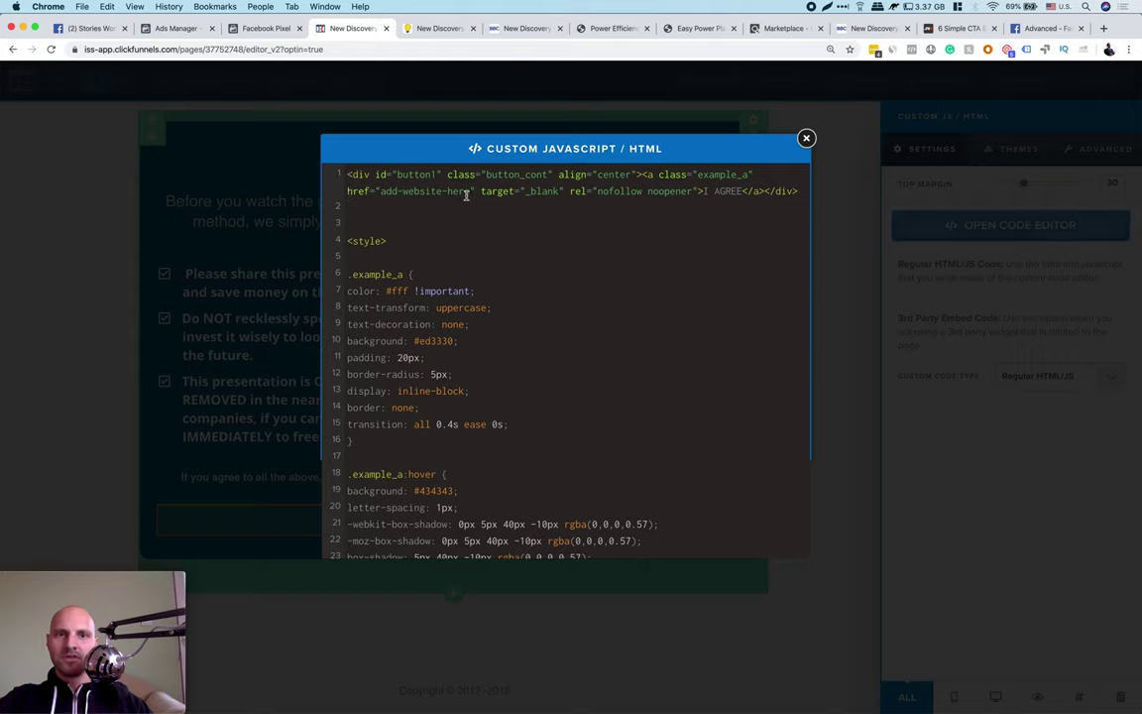
pyautogui.moveTo(471, 195); pyautogui.dragTo(380, 192)
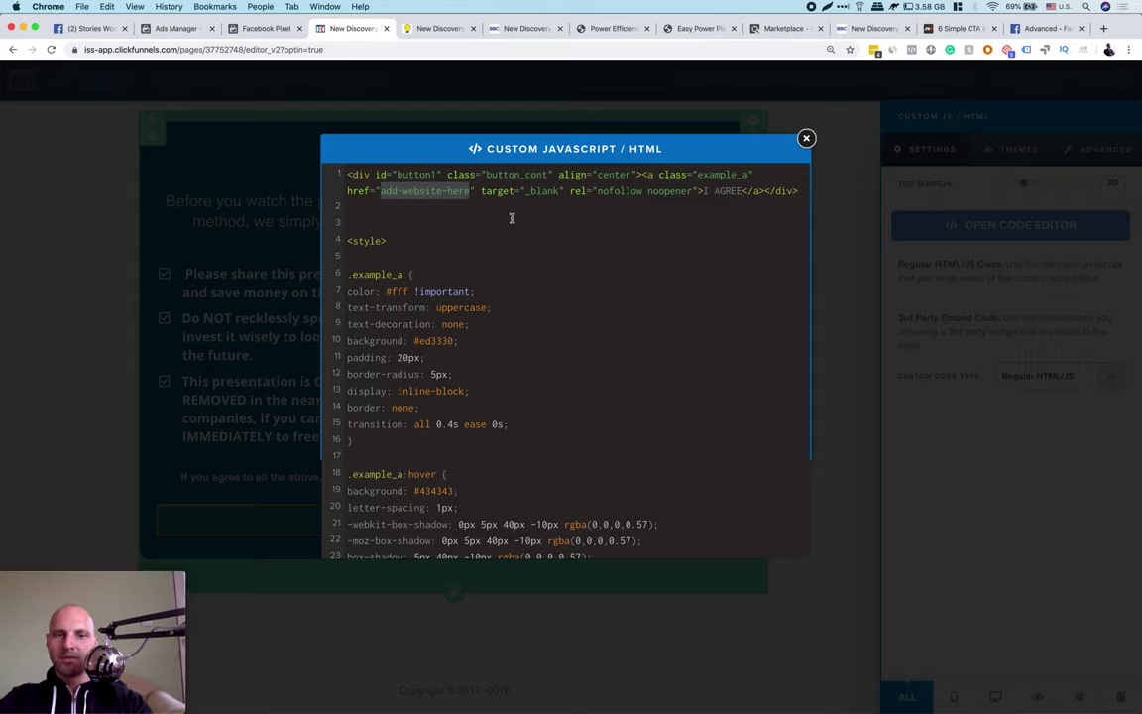
pyautogui.write('http')
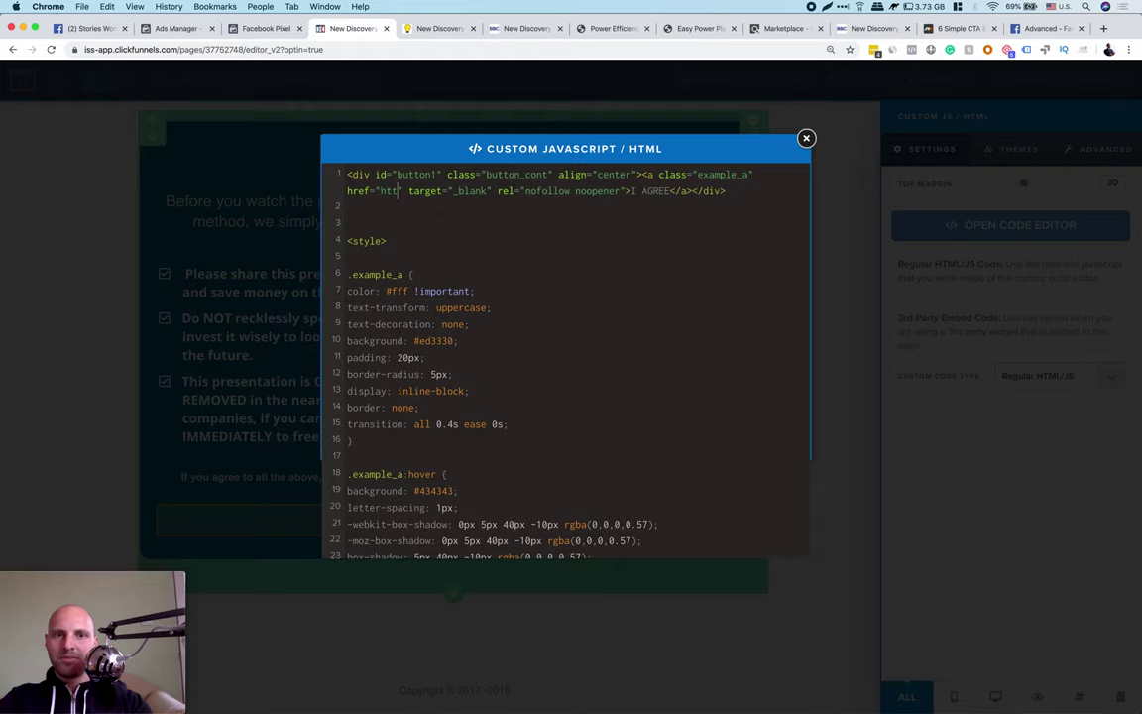
pyautogui.write(':')
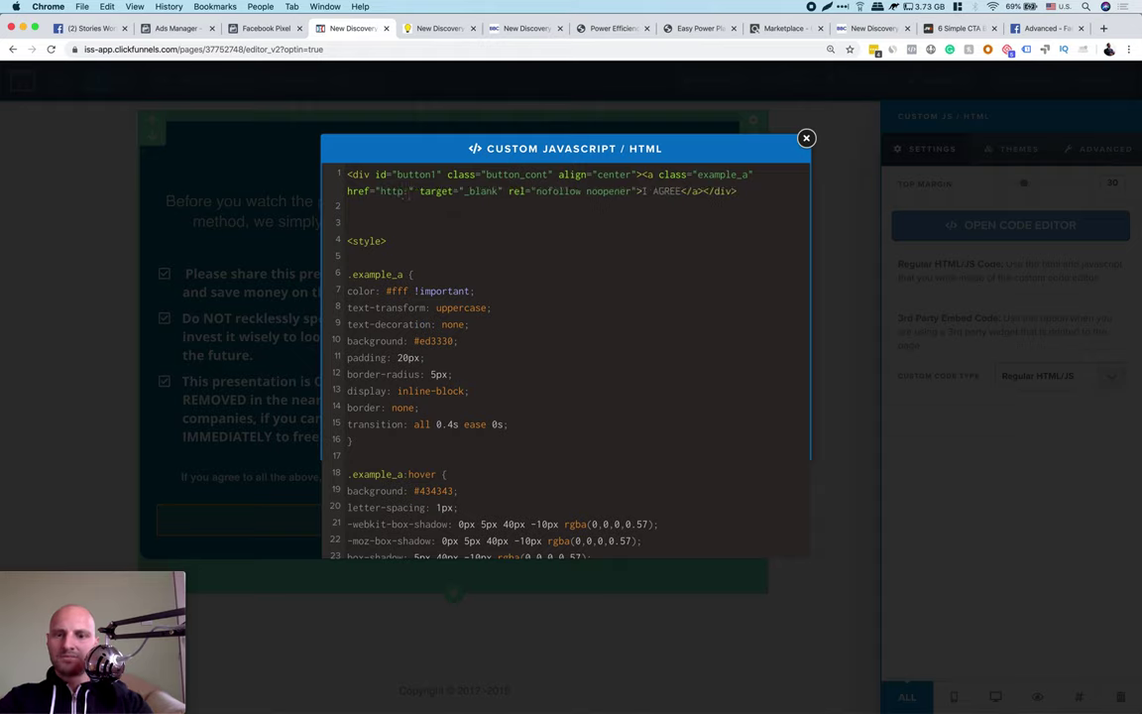
pyautogui.press('BackSpace')
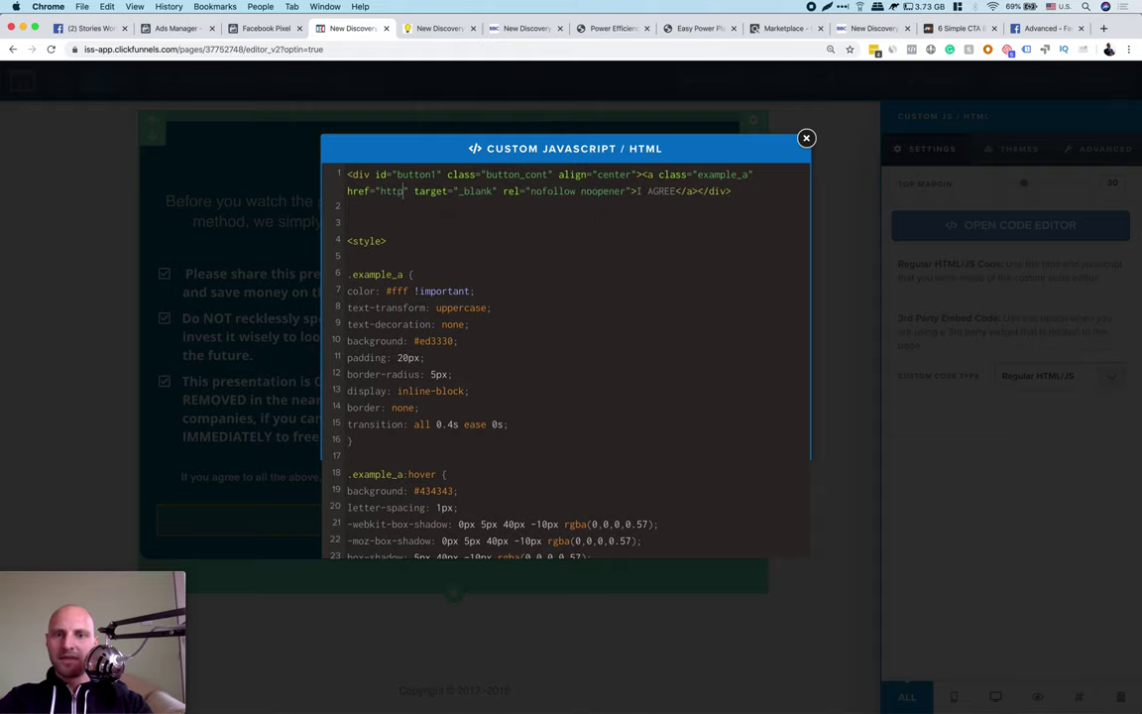
pyautogui.write('//')
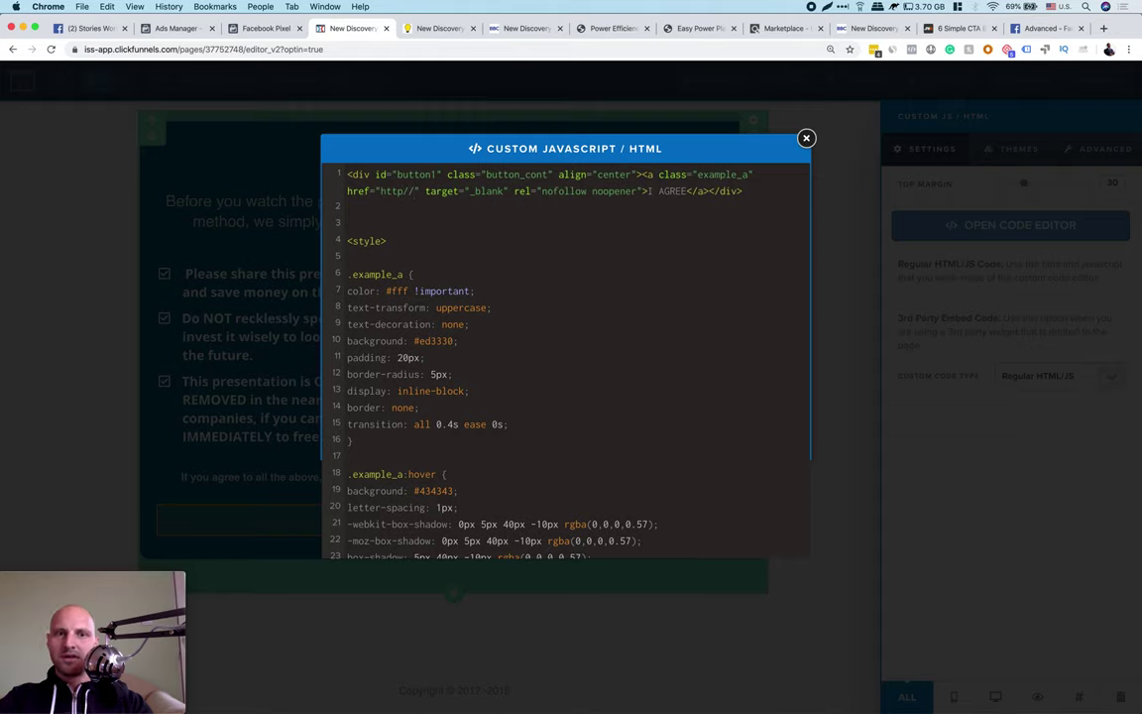
pyautogui.write(':')
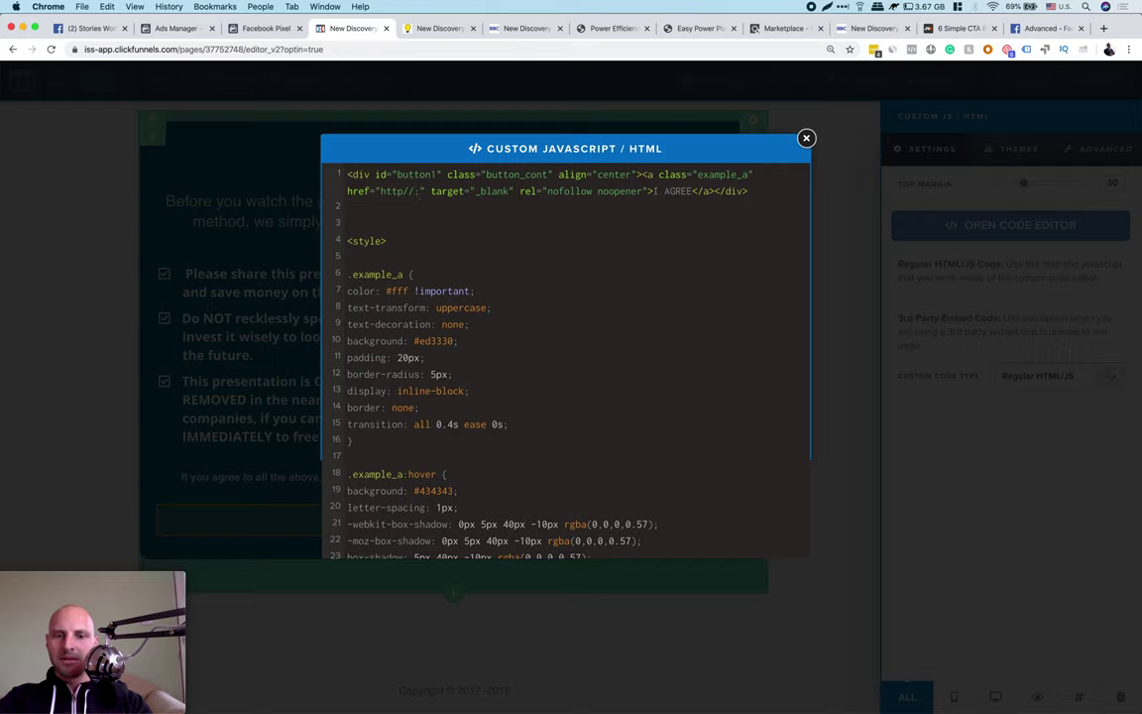
pyautogui.write('clcikbank.com')
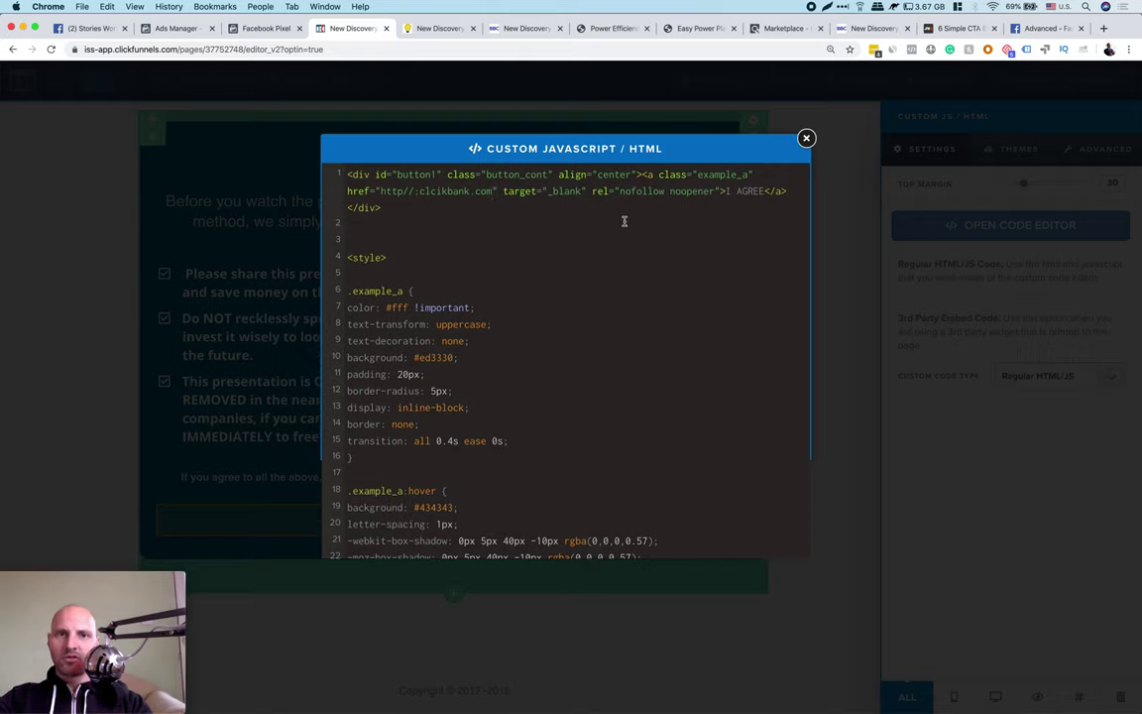
pyautogui.click(873, 286)
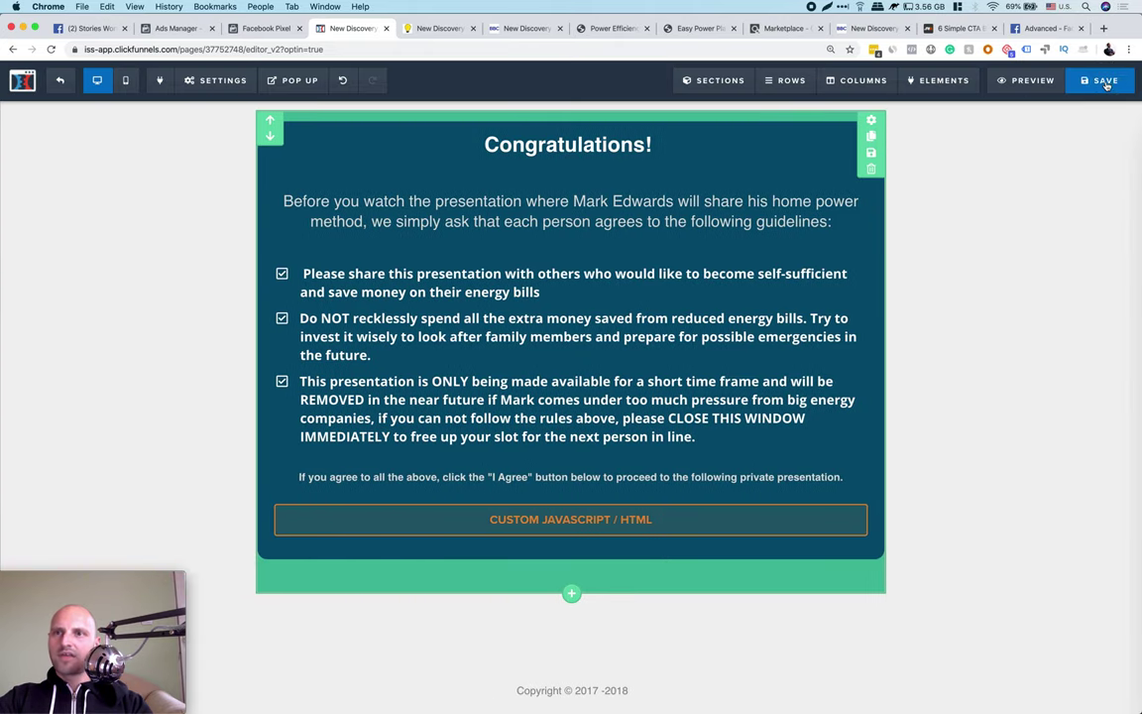
pyautogui.click(1106, 83)
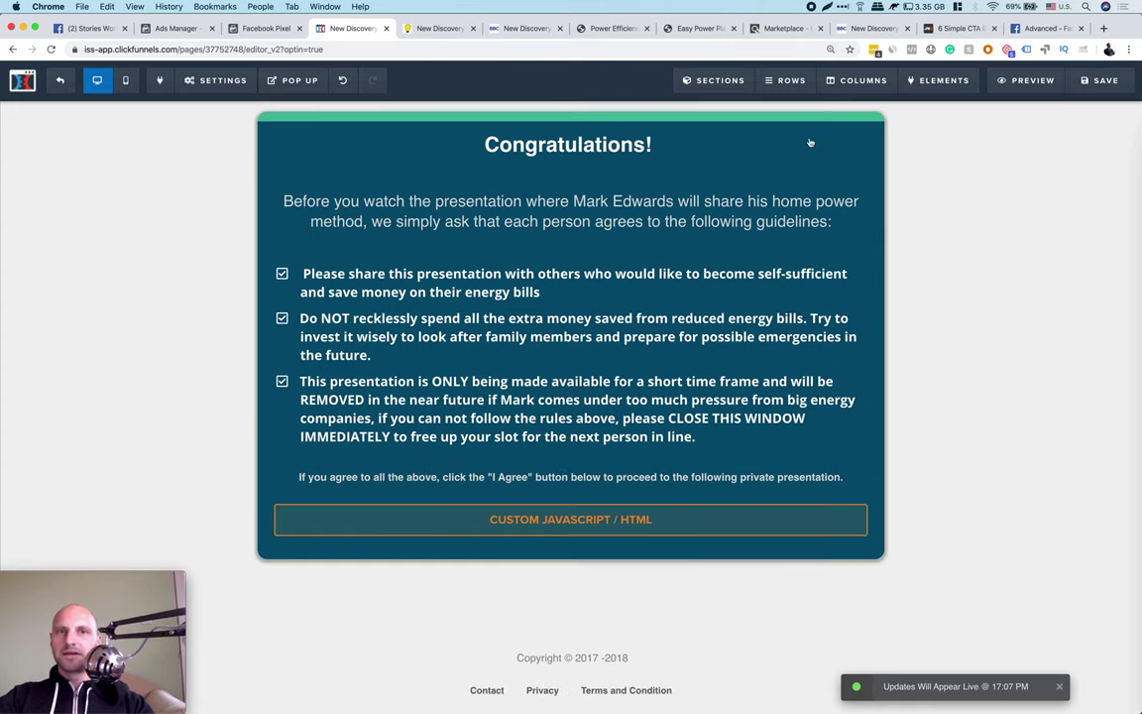
# - Reload the landing page preview and test the I AGREE button's link
pyautogui.click(434, 28)
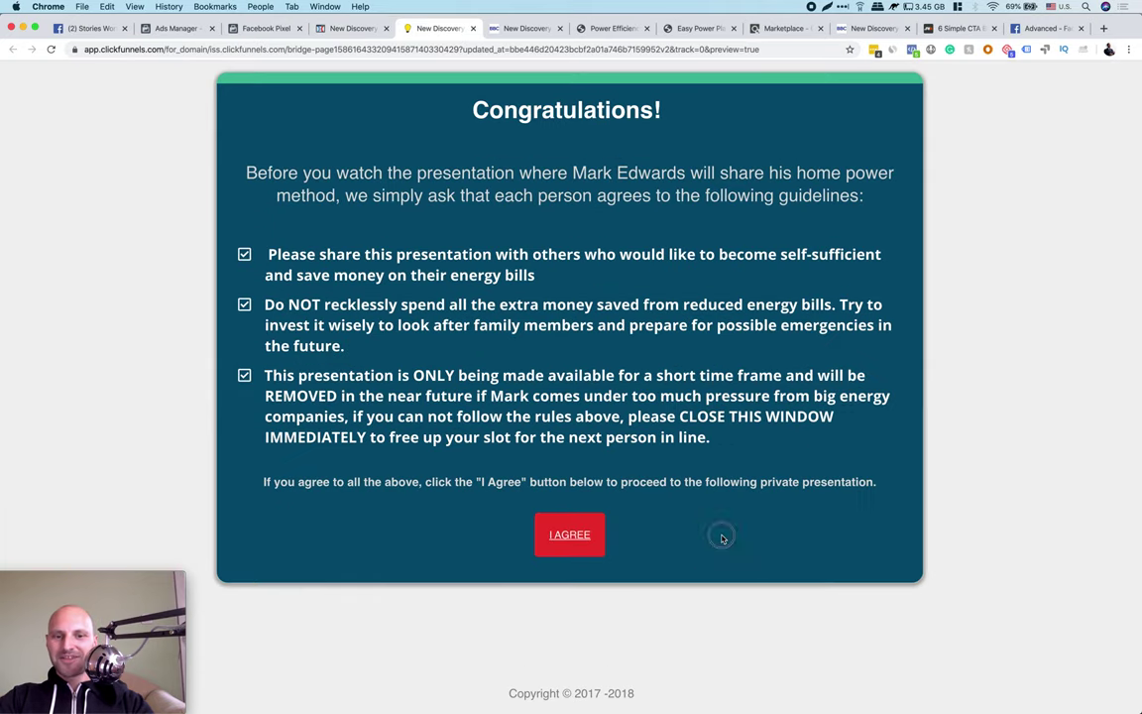
pyautogui.press('super+r')
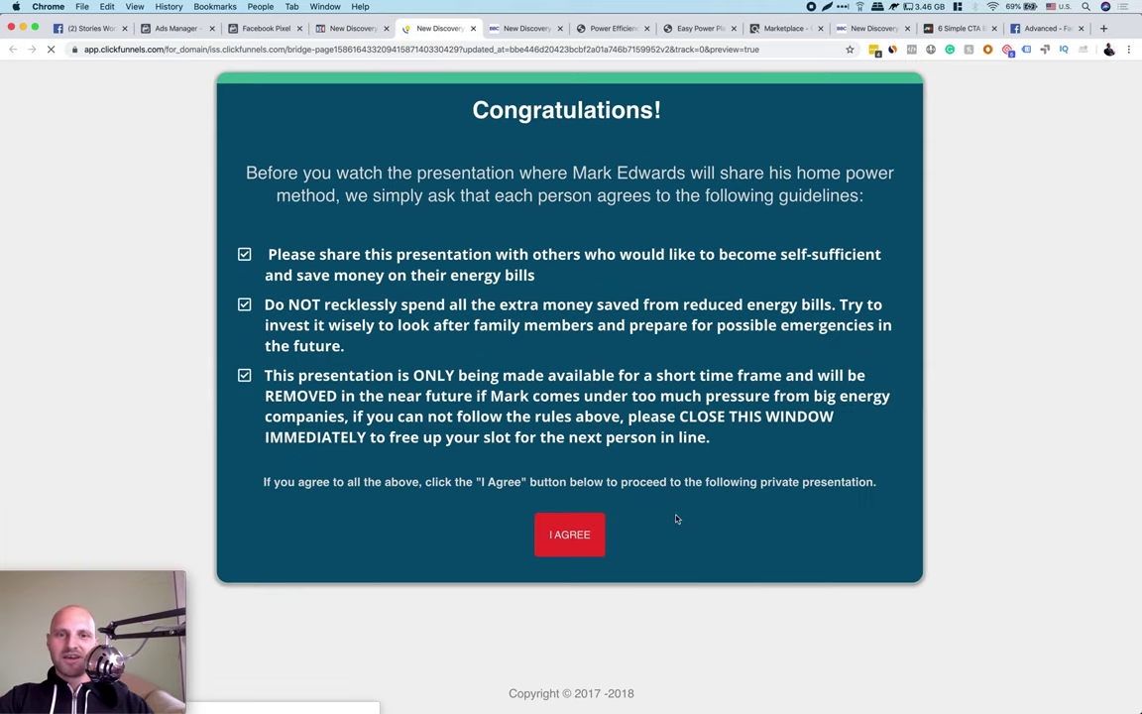
pyautogui.click(573, 537)
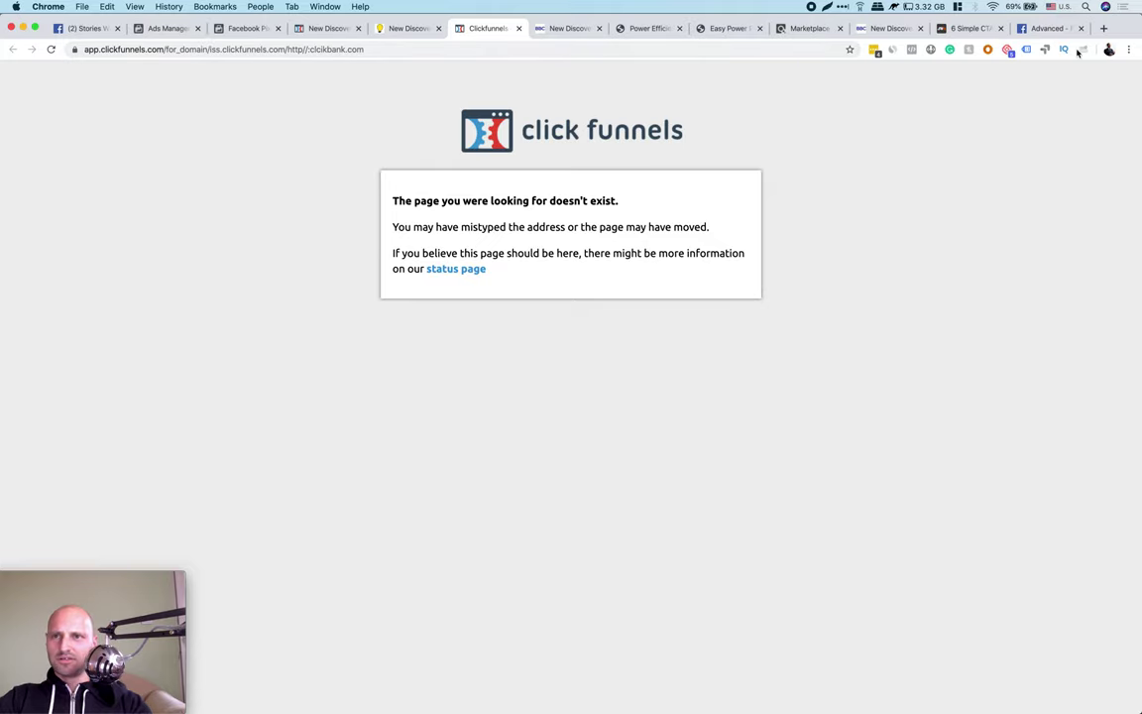
# - Open clickbank.com in a new browser tab and copy its full web address
pyautogui.click(1108, 30)
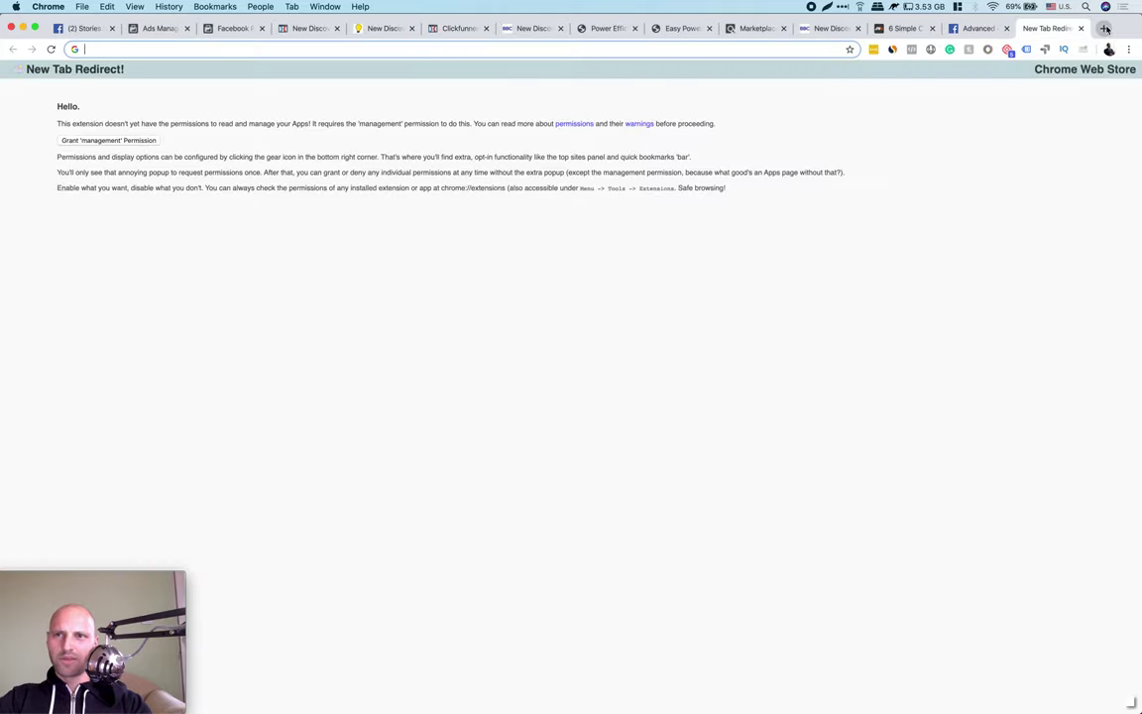
pyautogui.click(1107, 29)
pyautogui.write('clic')
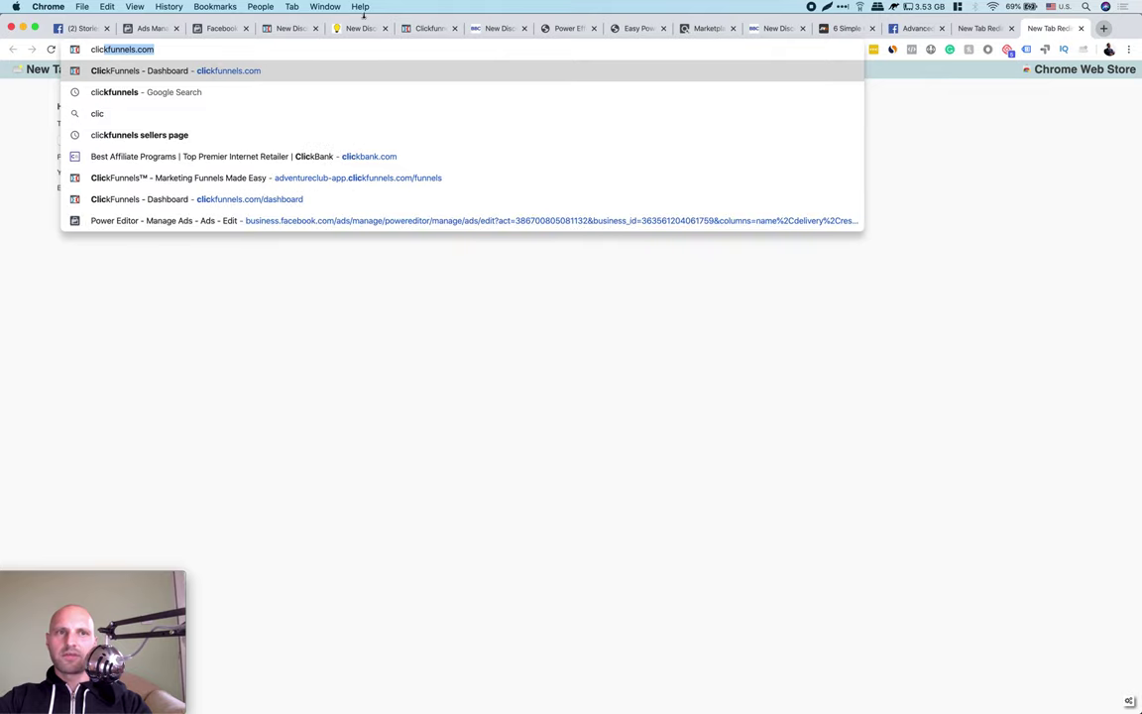
pyautogui.write('ban')
pyautogui.press('super+a')
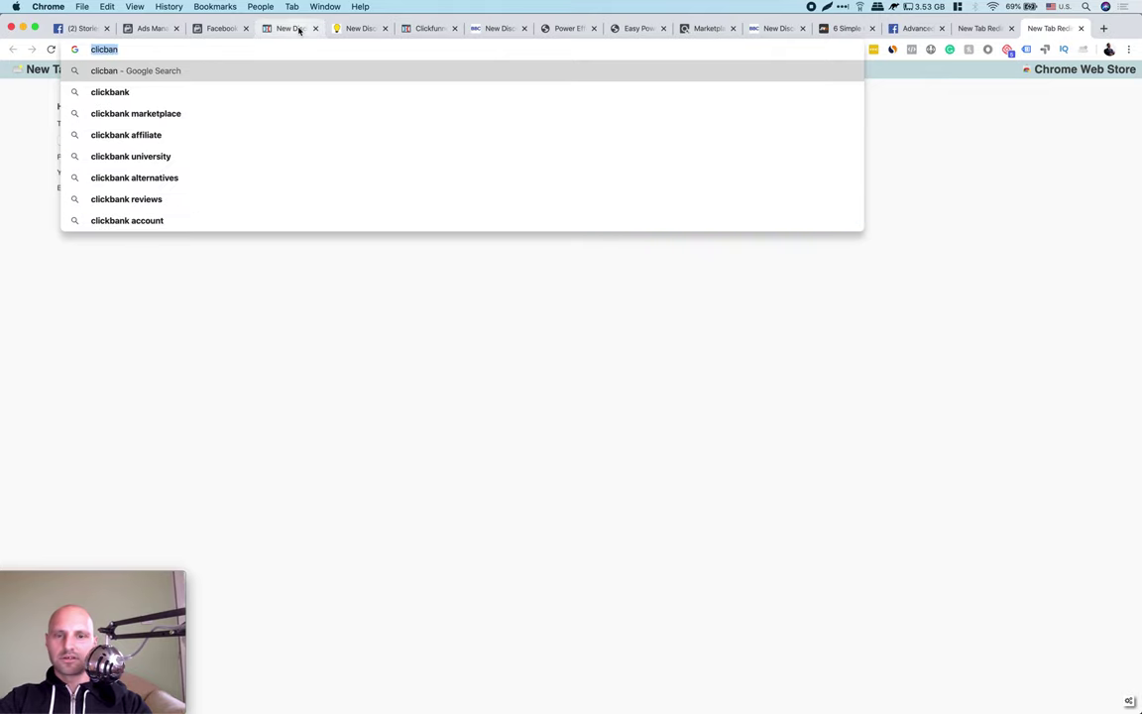
pyautogui.write('clickba')
pyautogui.press('Return')
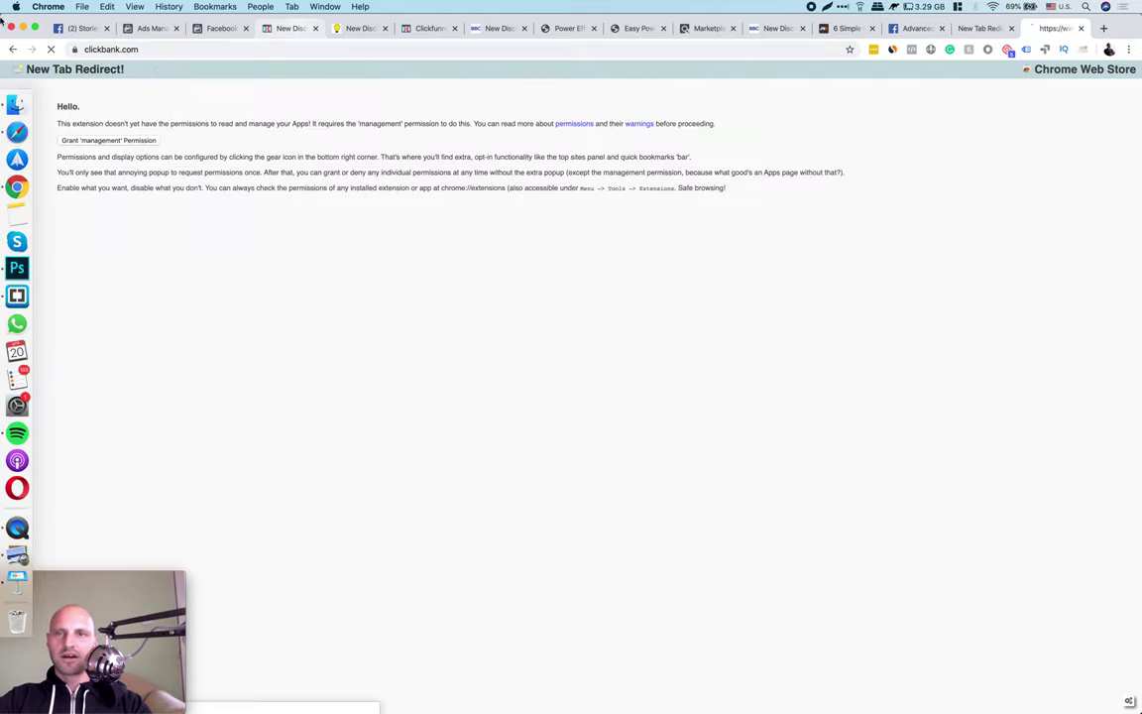
pyautogui.click(151, 48)
pyautogui.press('cmd+c')
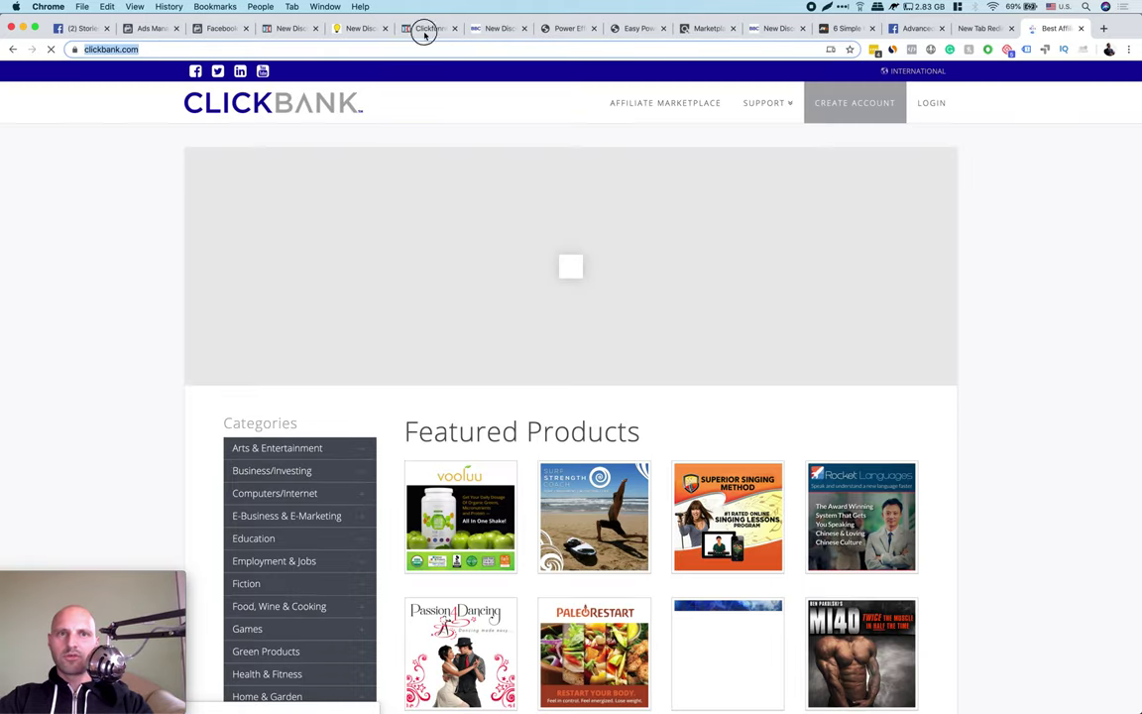
pyautogui.click(426, 28)
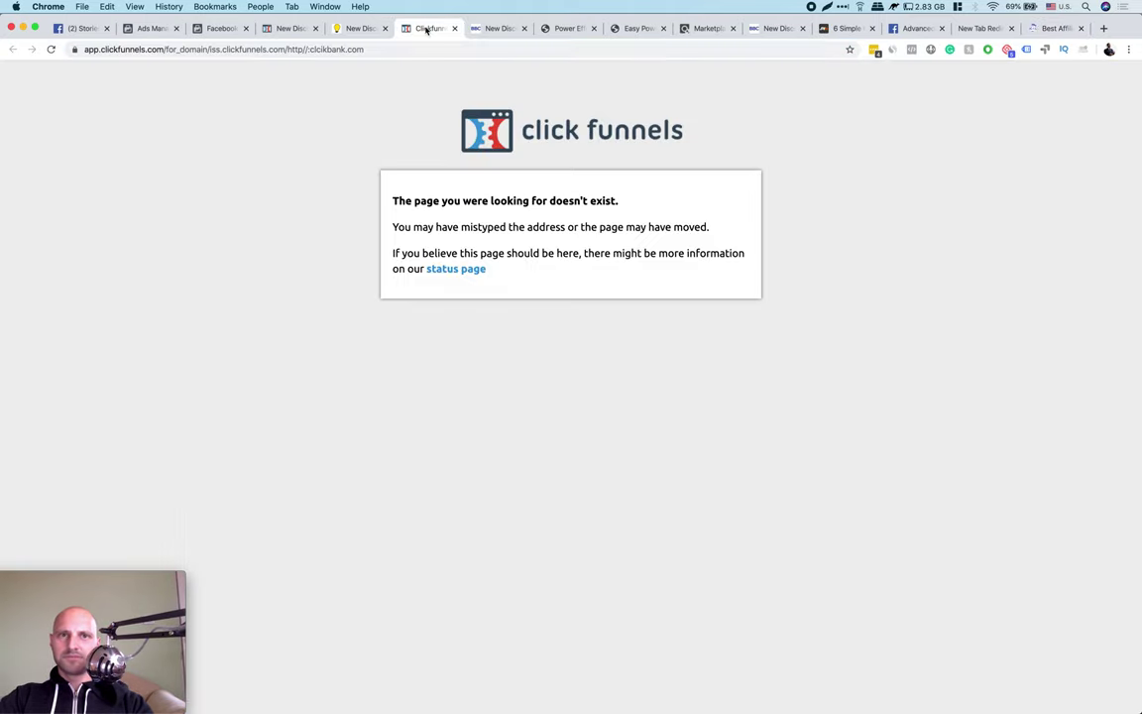
pyautogui.click(287, 32)
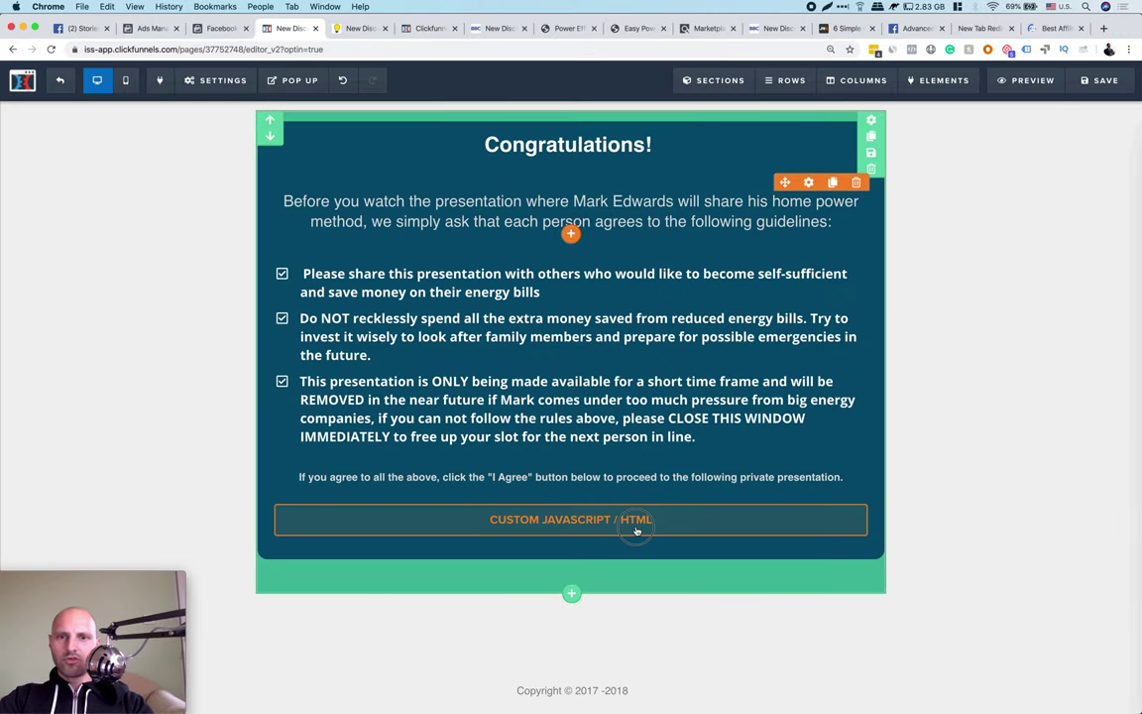
pyautogui.click(595, 521)
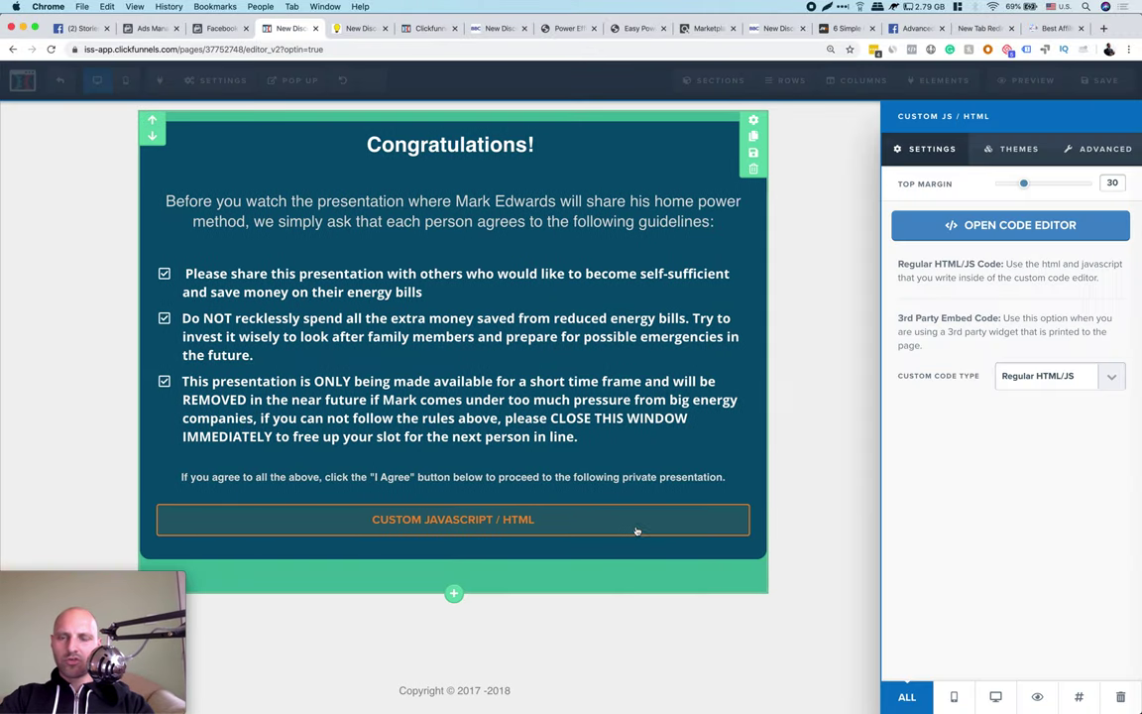
pyautogui.click(1019, 225)
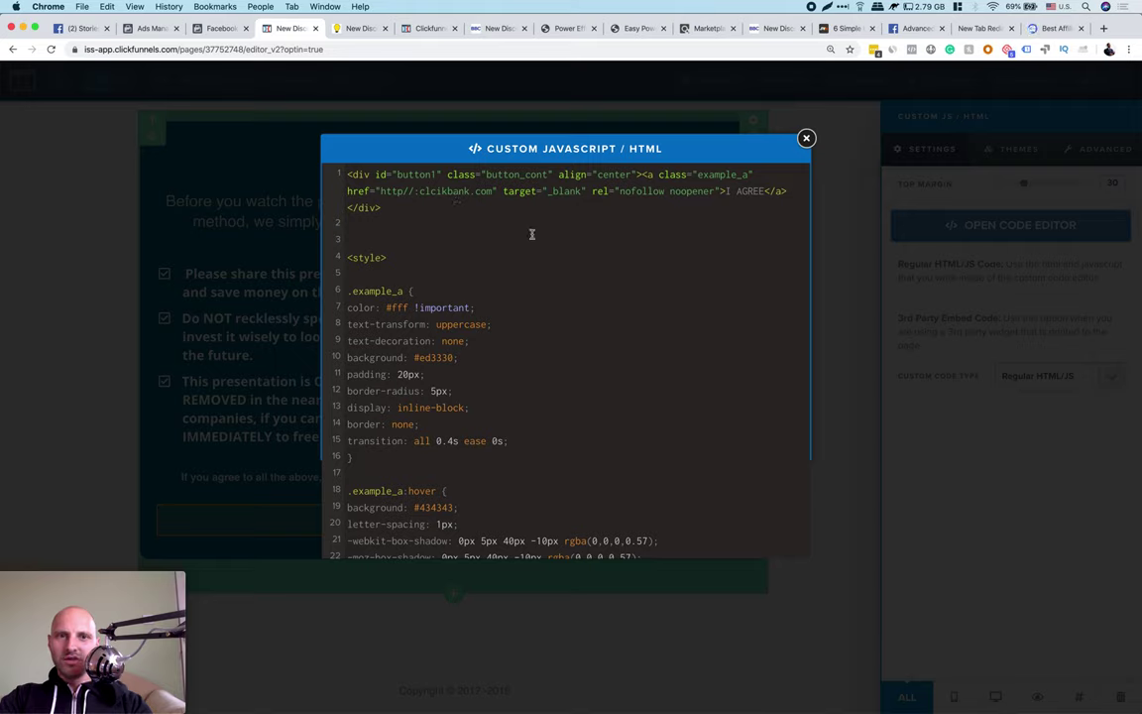
pyautogui.doubleClick(419, 193)
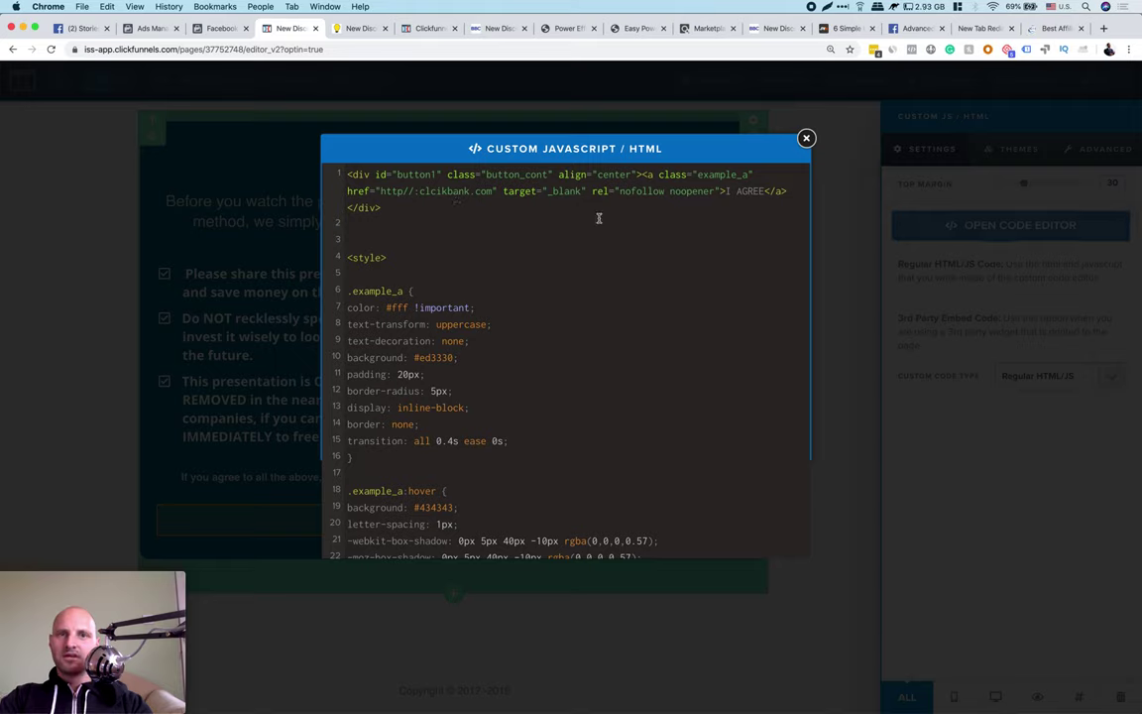
pyautogui.write('clickbank')
pyautogui.click(406, 193)
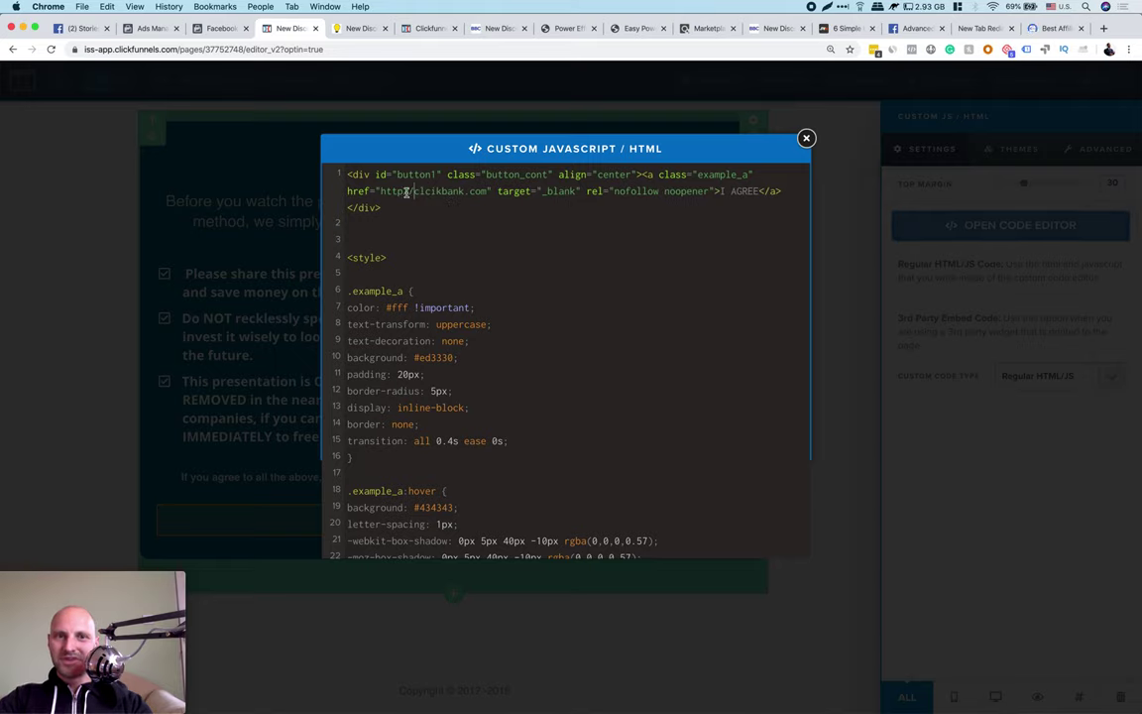
pyautogui.write('s:')
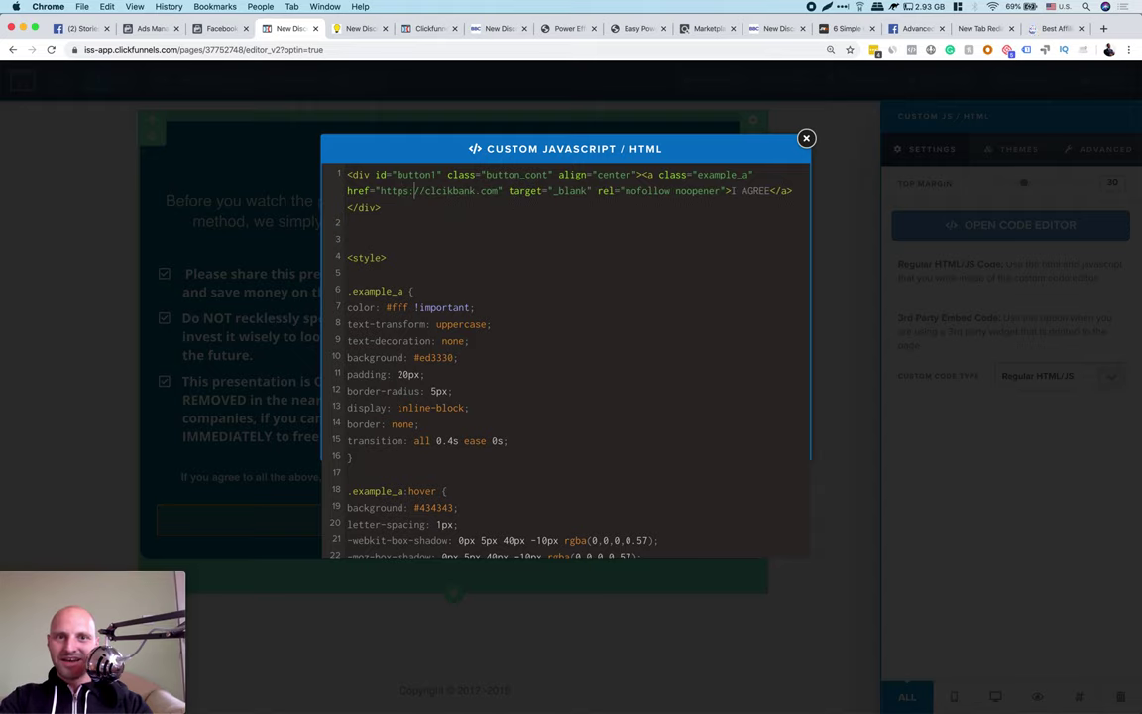
pyautogui.press('BackSpace')
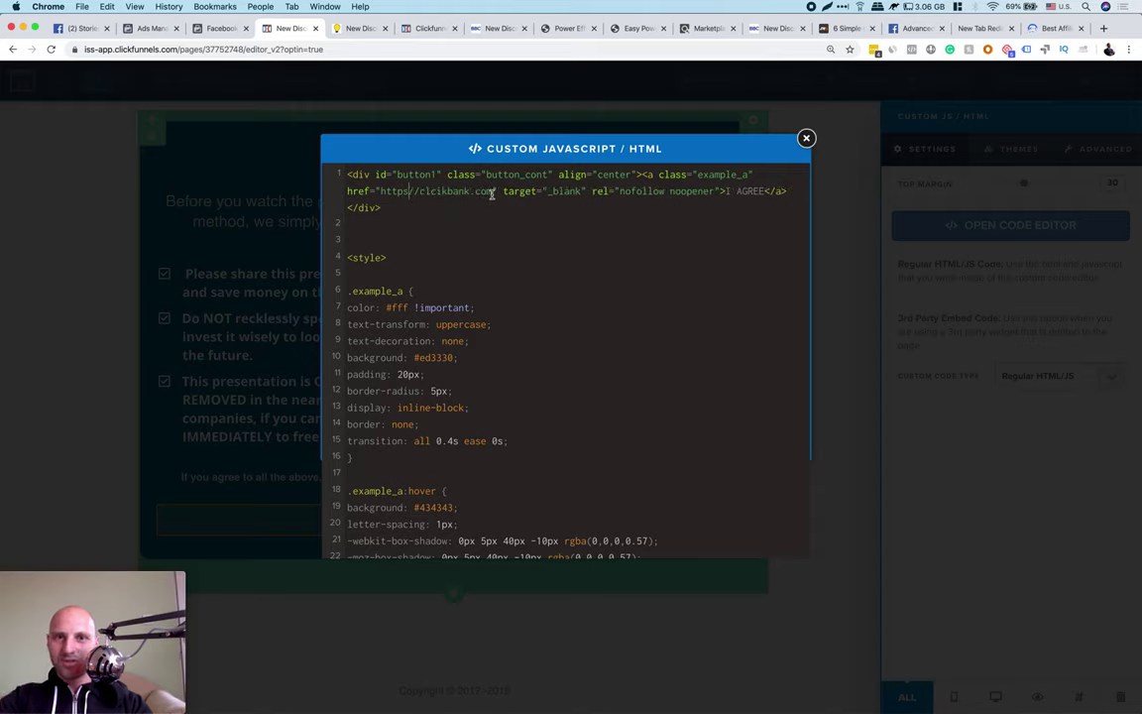
pyautogui.moveTo(491, 192); pyautogui.dragTo(380, 195)
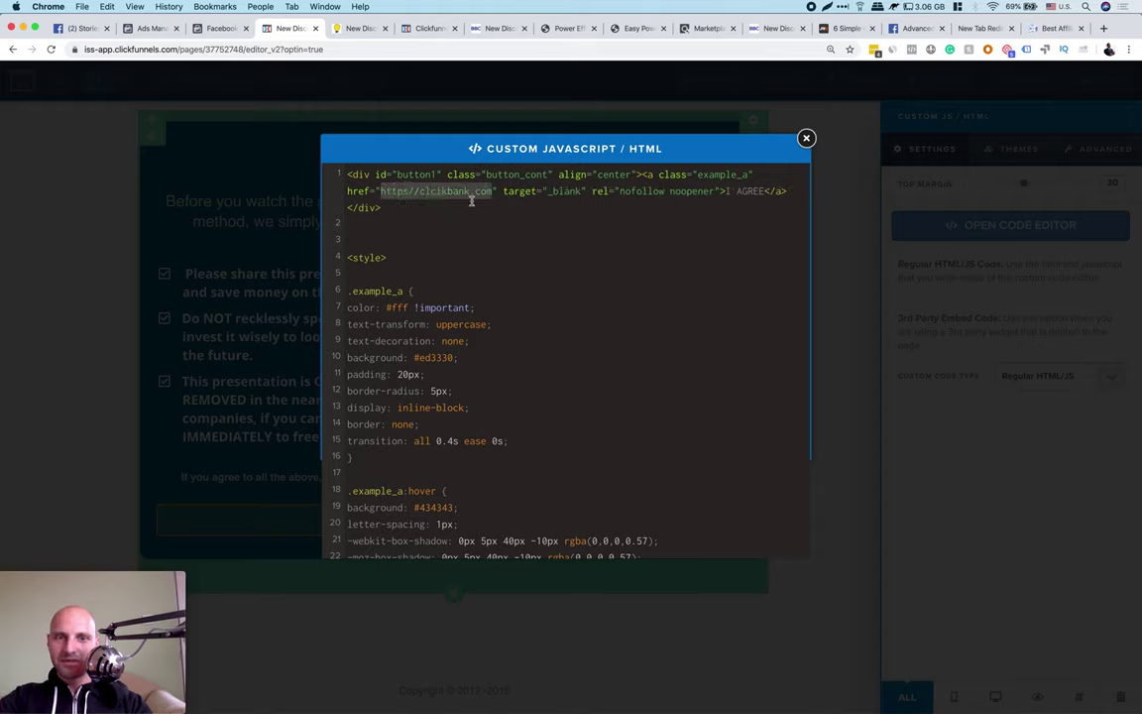
pyautogui.press('cmd+v')
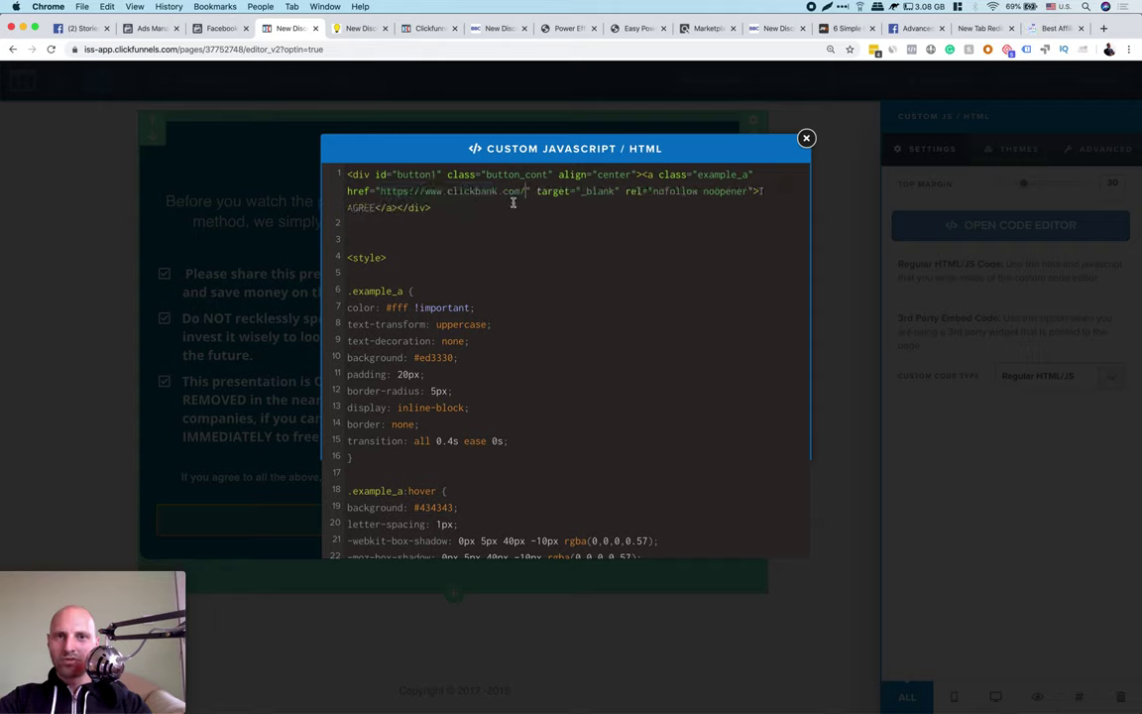
pyautogui.moveTo(380, 192); pyautogui.dragTo(410, 192)
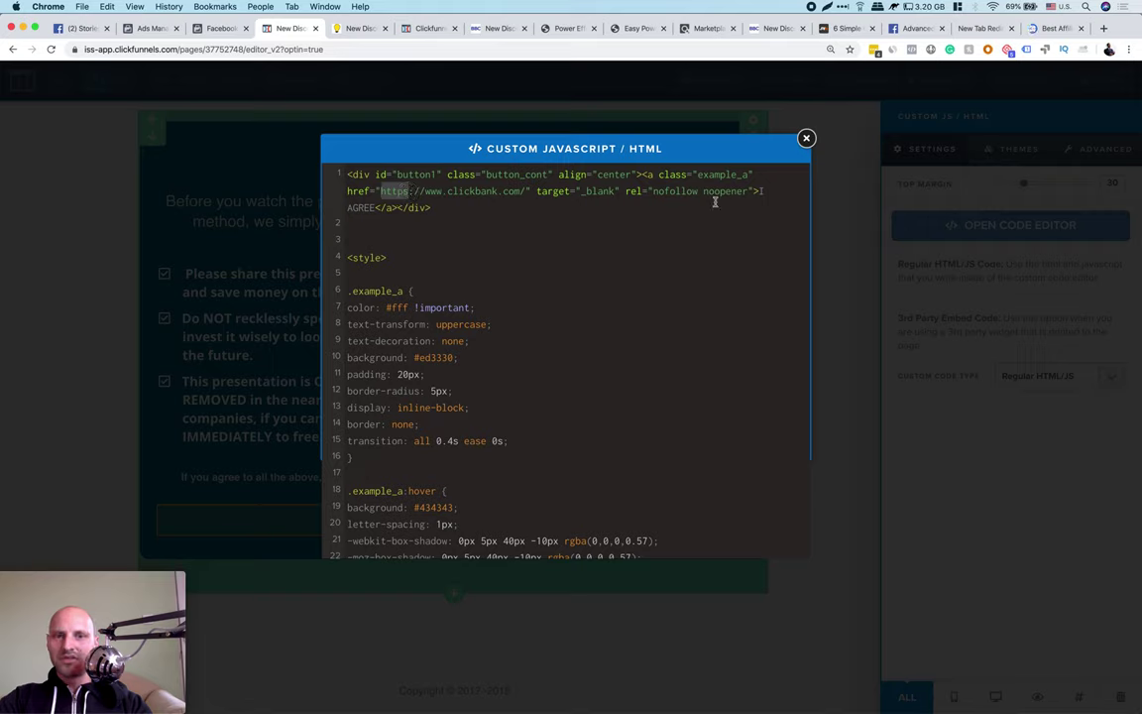
pyautogui.click(845, 243)
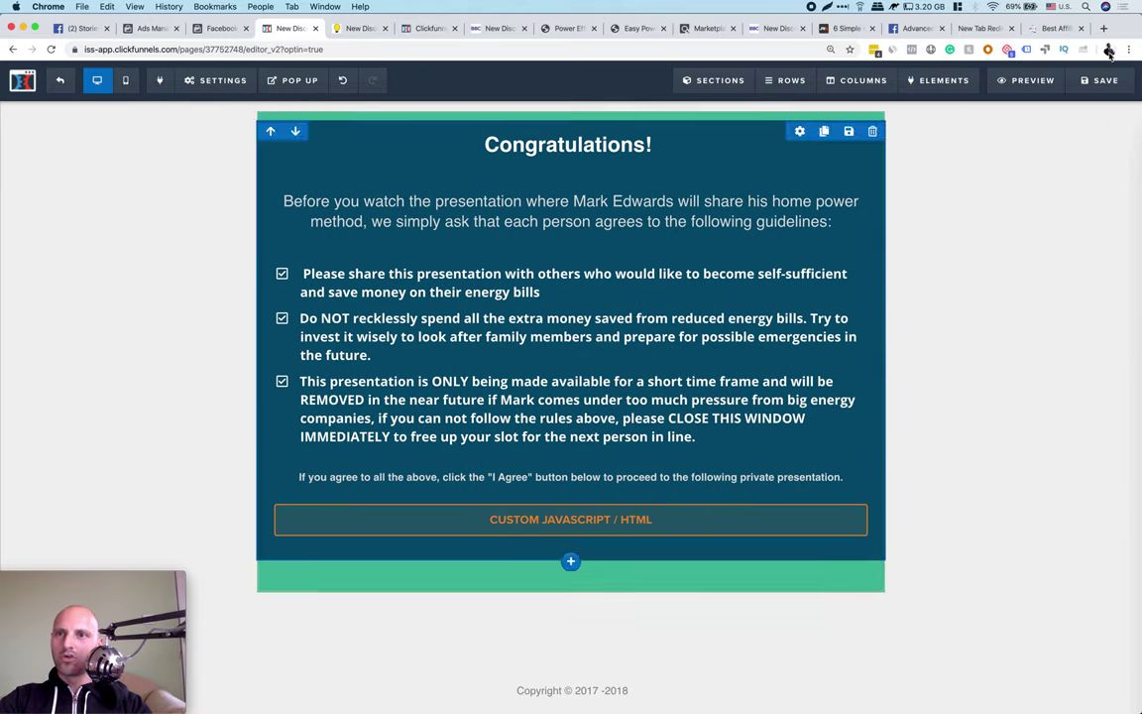
pyautogui.click(1099, 82)
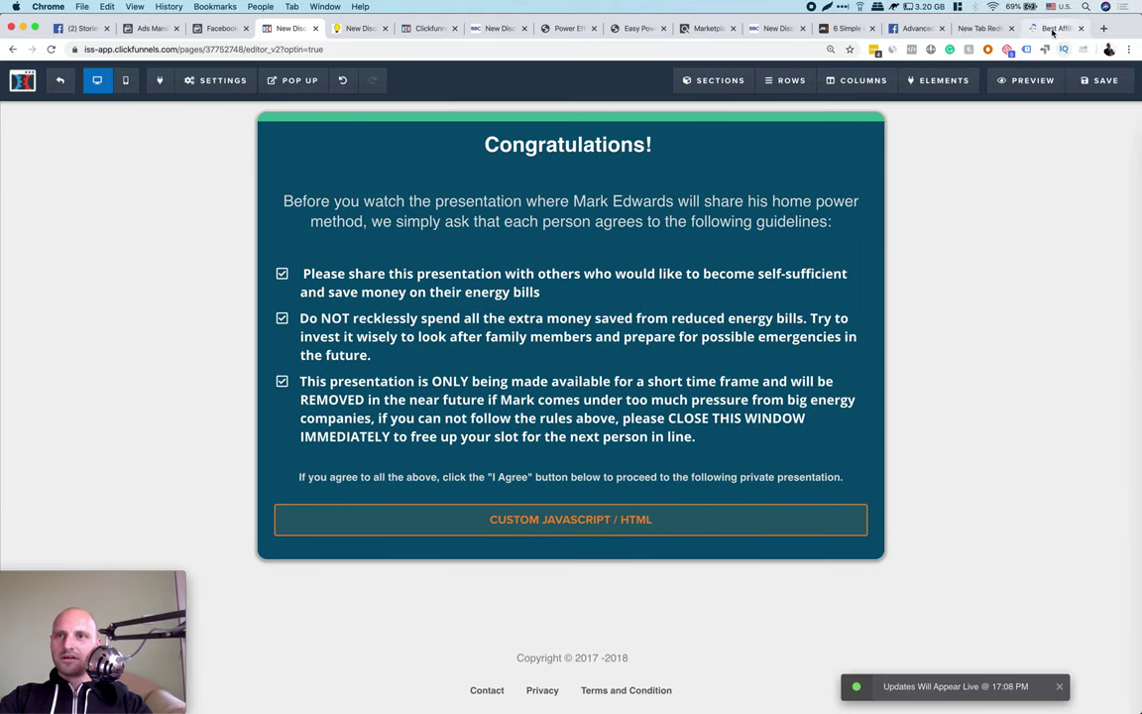
# - Test the I AGREE button's link on the landing page preview and close the ClickBank tab that it opens
pyautogui.click(357, 28)
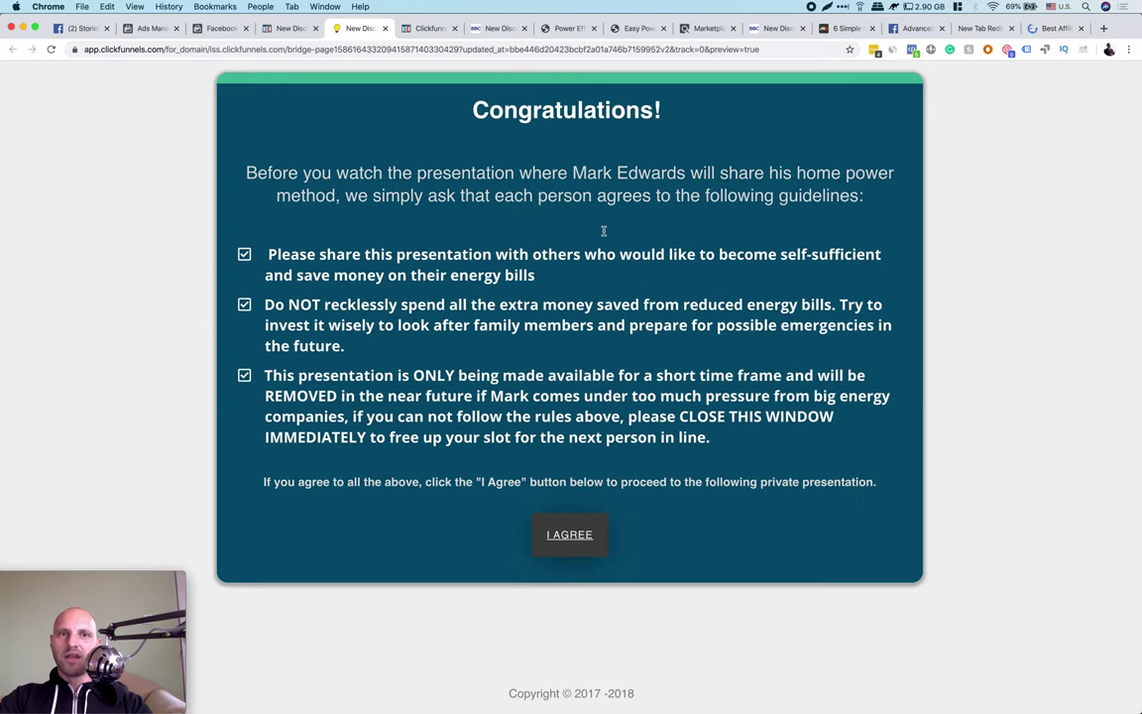
pyautogui.click(569, 534)
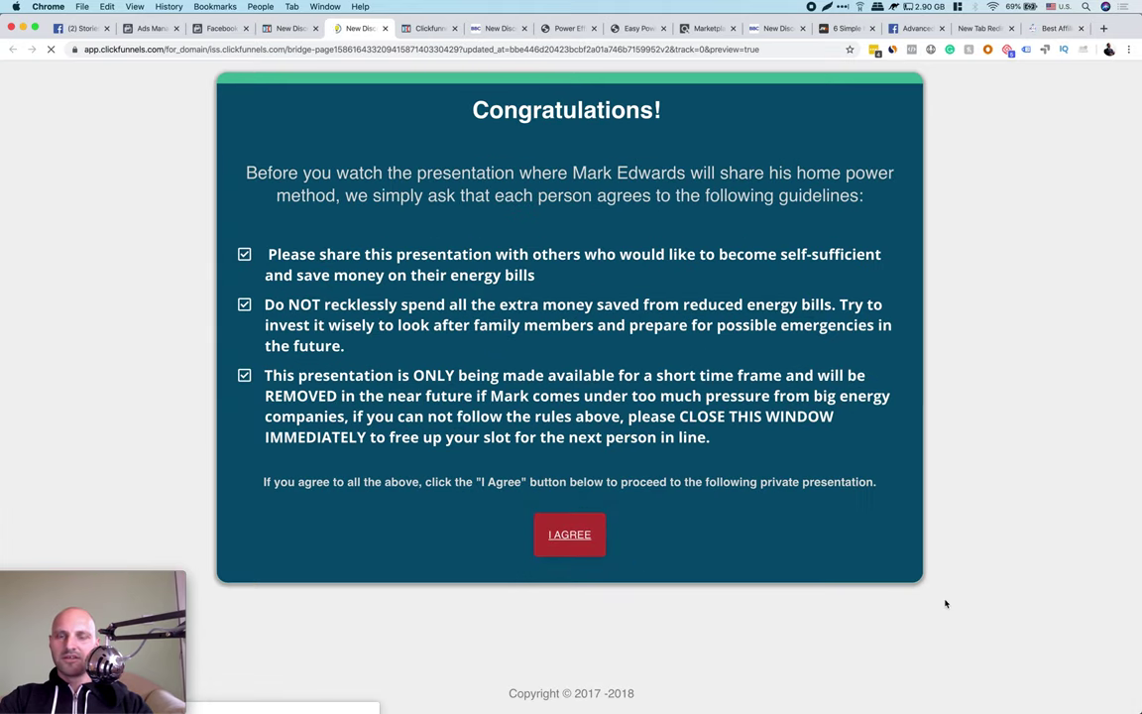
pyautogui.click(568, 535)
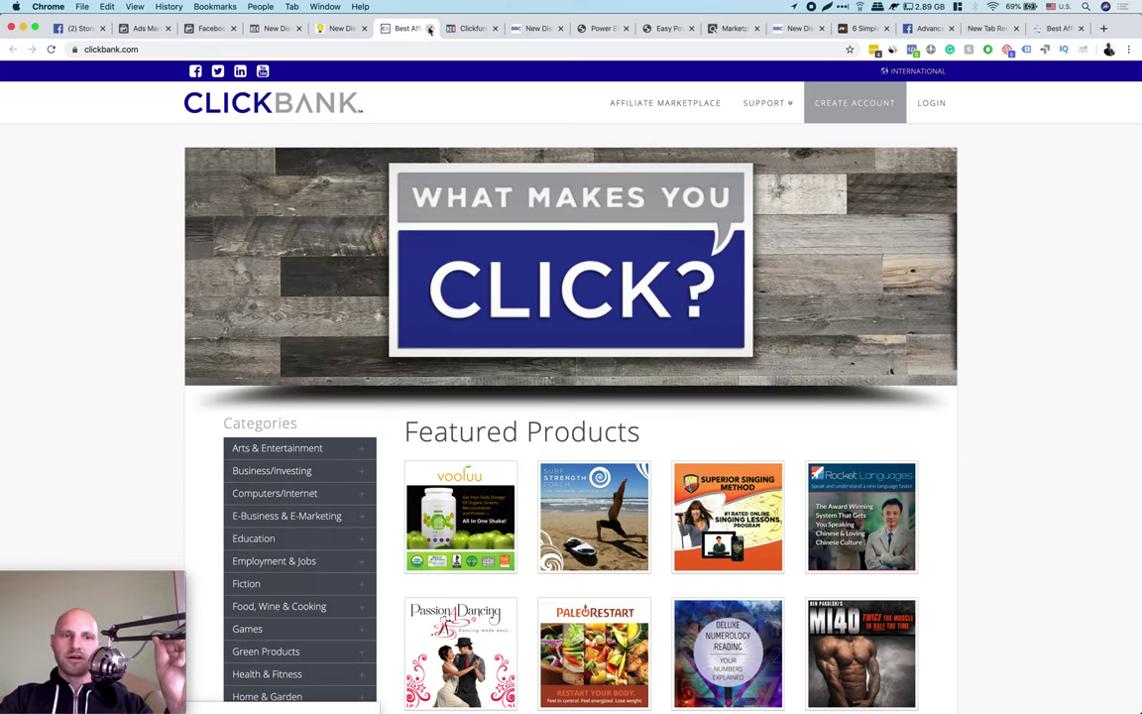
pyautogui.click(429, 29)
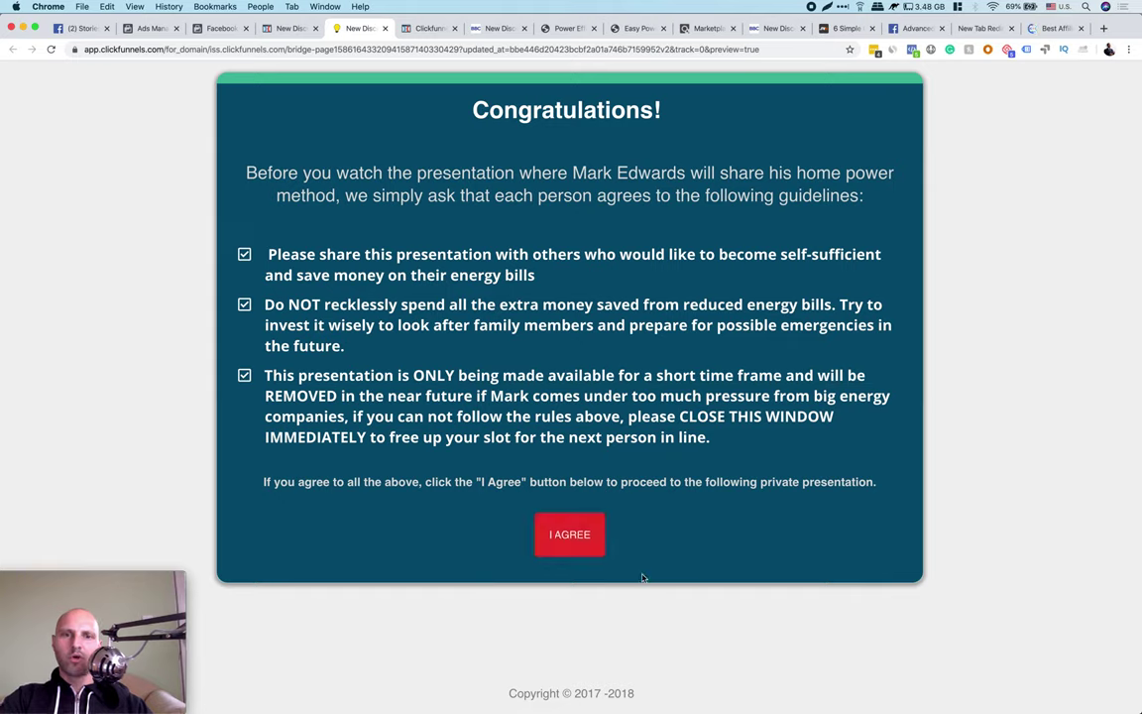
pyautogui.scroll(-2, 929, 540)
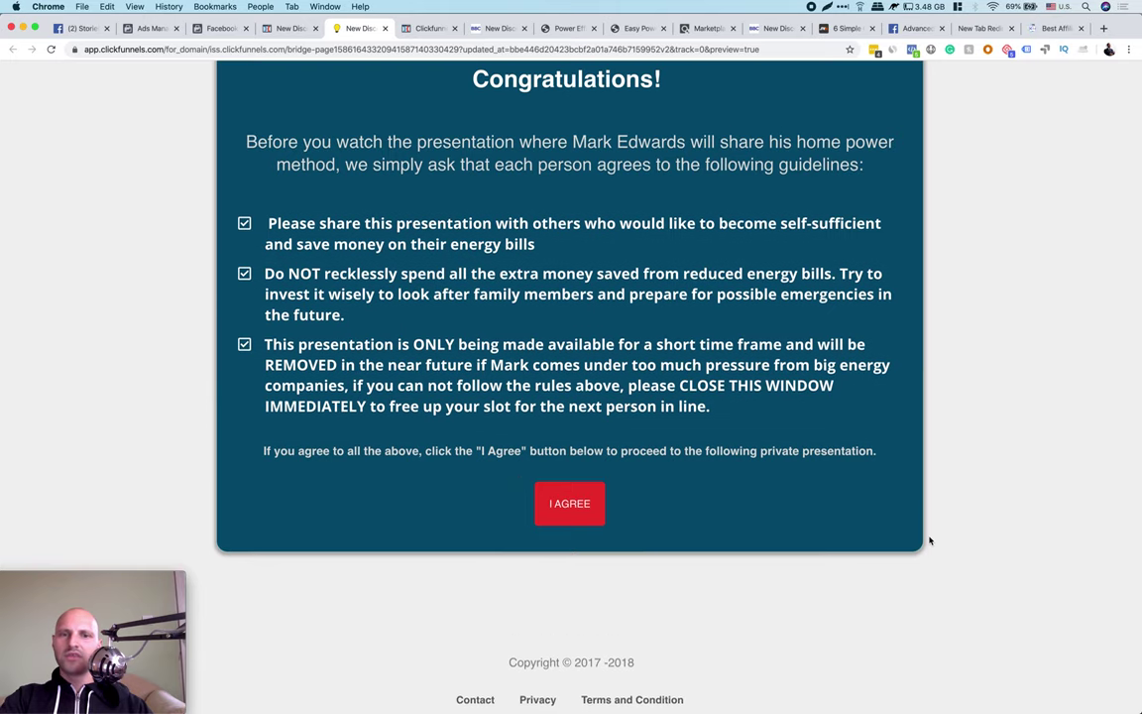
pyautogui.scroll(2, 929, 540)
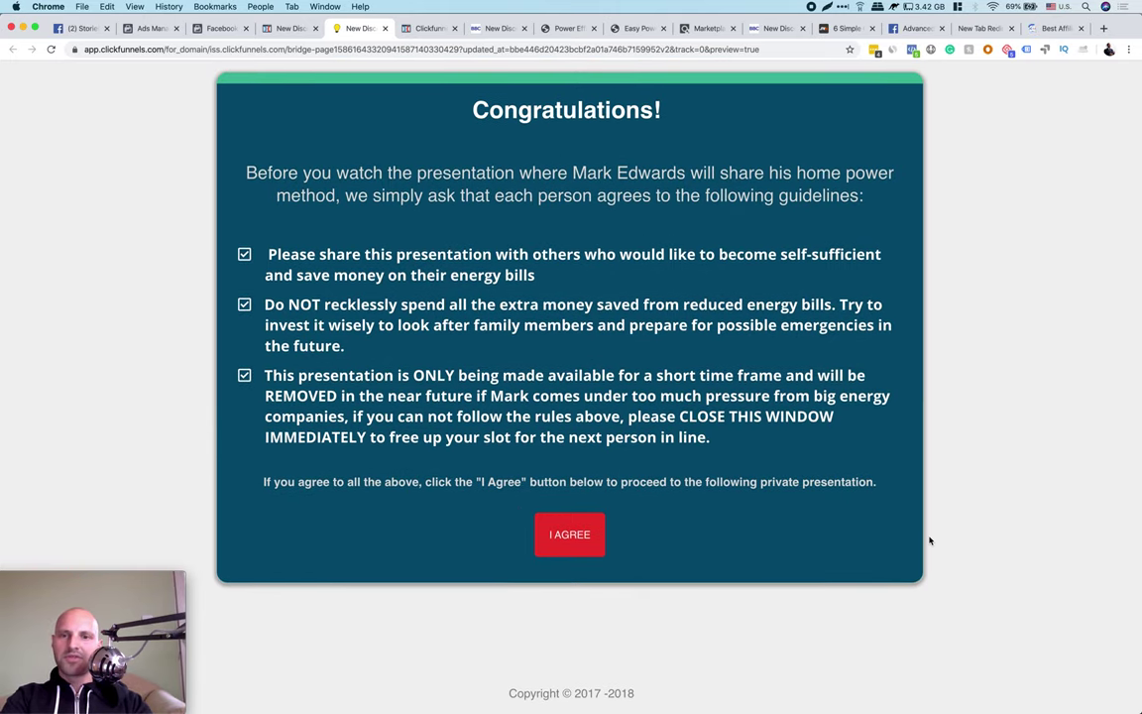
# - Inspect the I AGREE button on the preview page and change its background in the styles to the orange #f36411
pyautogui.press('super+shift+c')
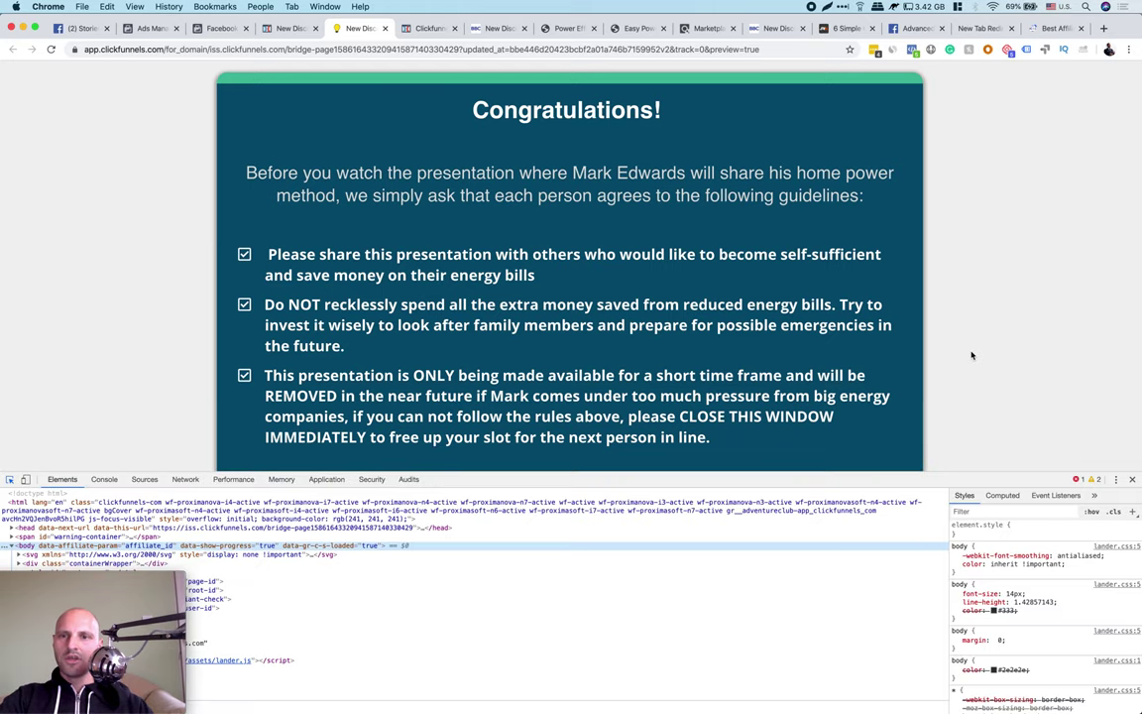
pyautogui.scroll(-3, 972, 356)
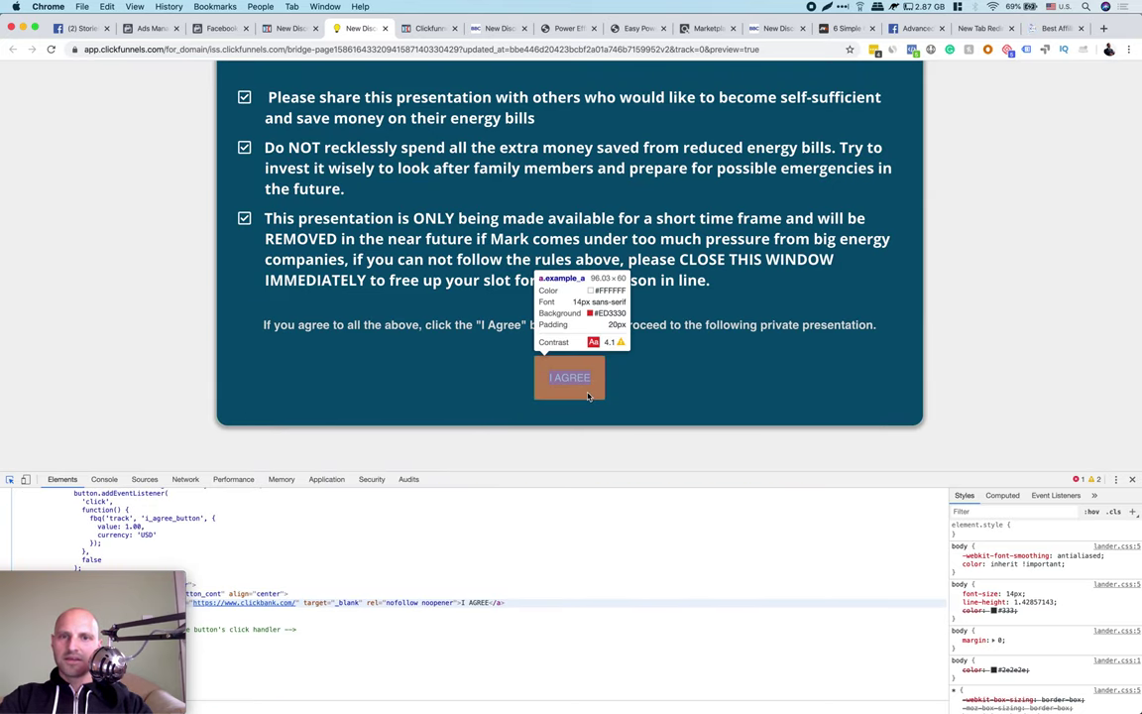
pyautogui.click(587, 396)
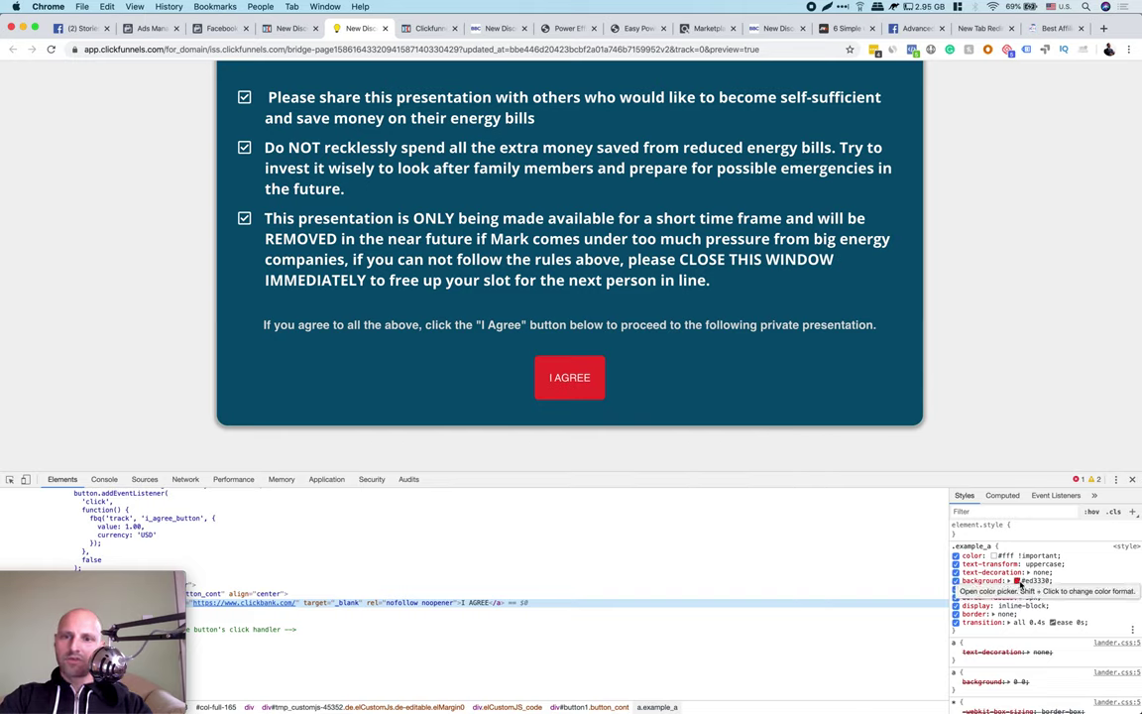
pyautogui.click(1019, 583)
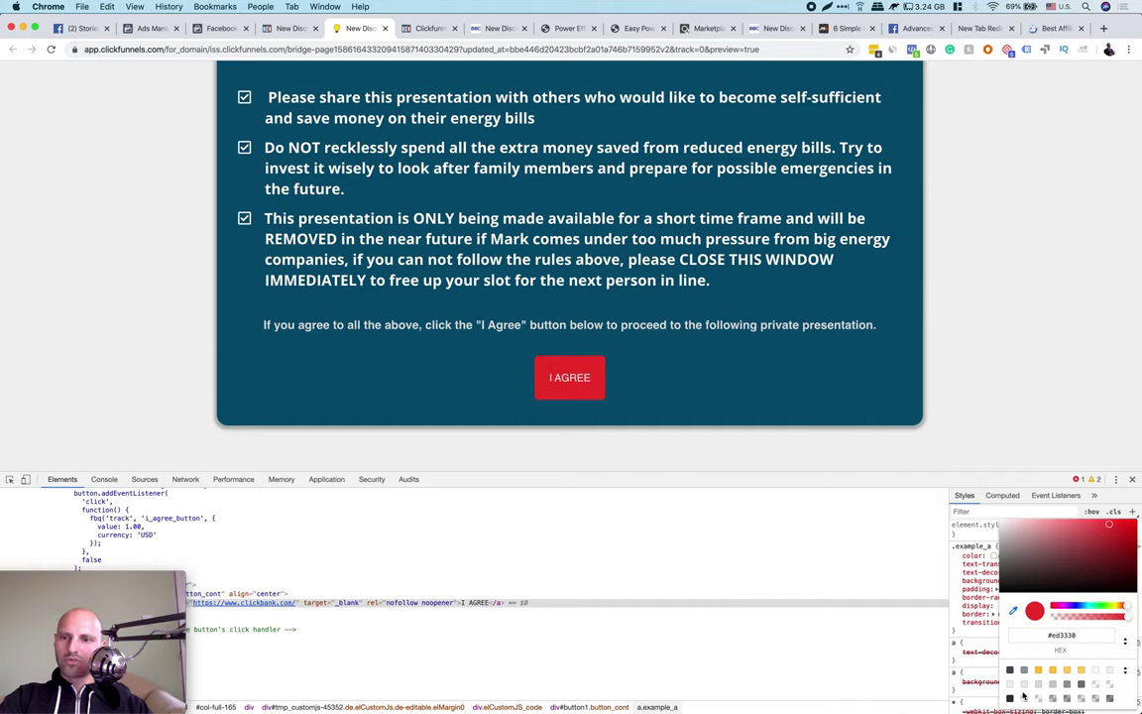
pyautogui.moveTo(1128, 602)
pyautogui.mouseDown()
pyautogui.moveTo(1116, 609)
pyautogui.moveTo(1127, 606)
pyautogui.mouseUp()
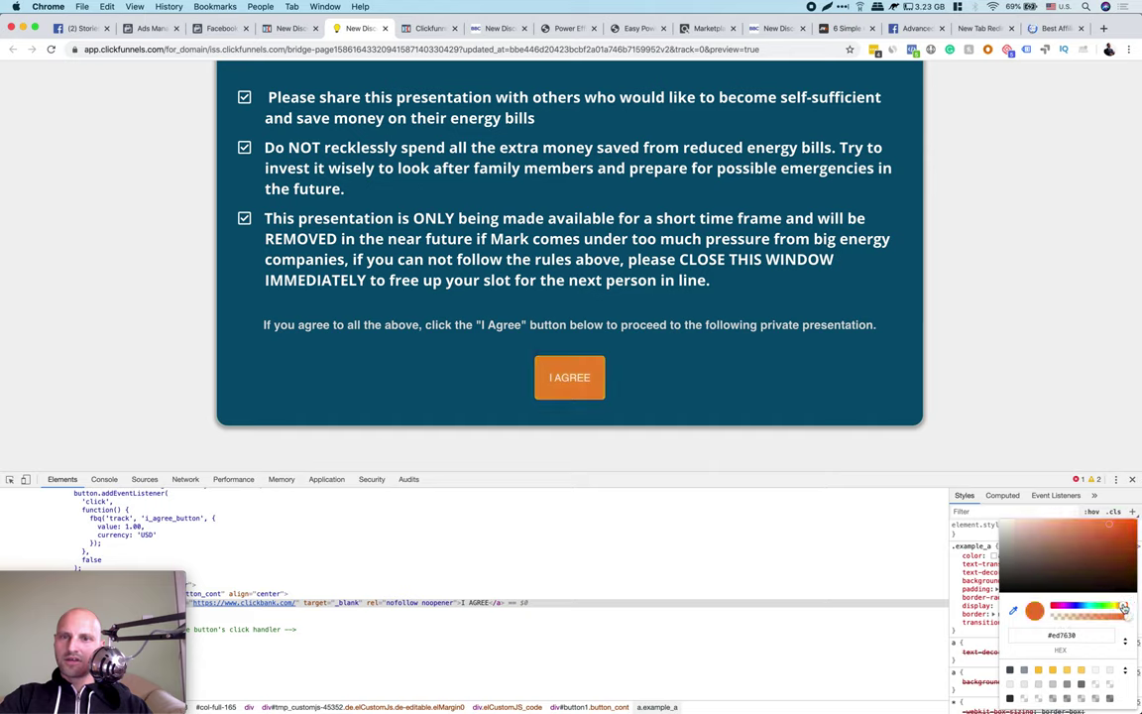
pyautogui.click(1129, 527)
pyautogui.moveTo(1130, 526); pyautogui.dragTo(1129, 528)
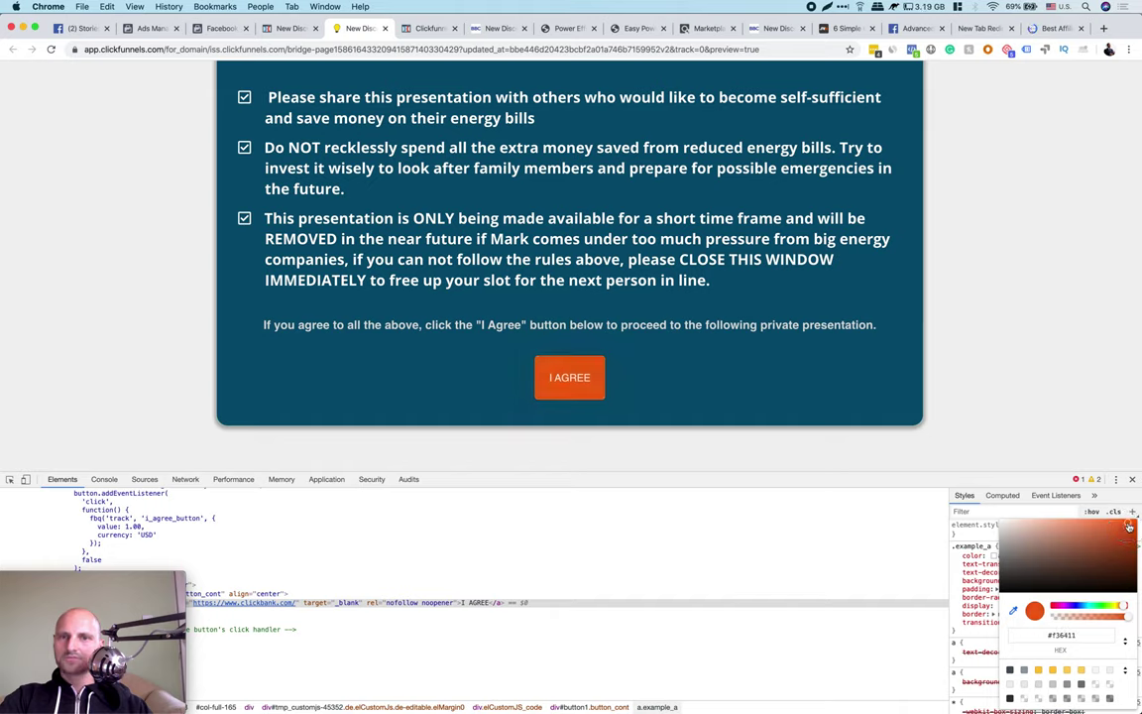
# - Copy the orange background's hex code #f36411, then close the developer tools and reload the preview
pyautogui.click(1062, 635)
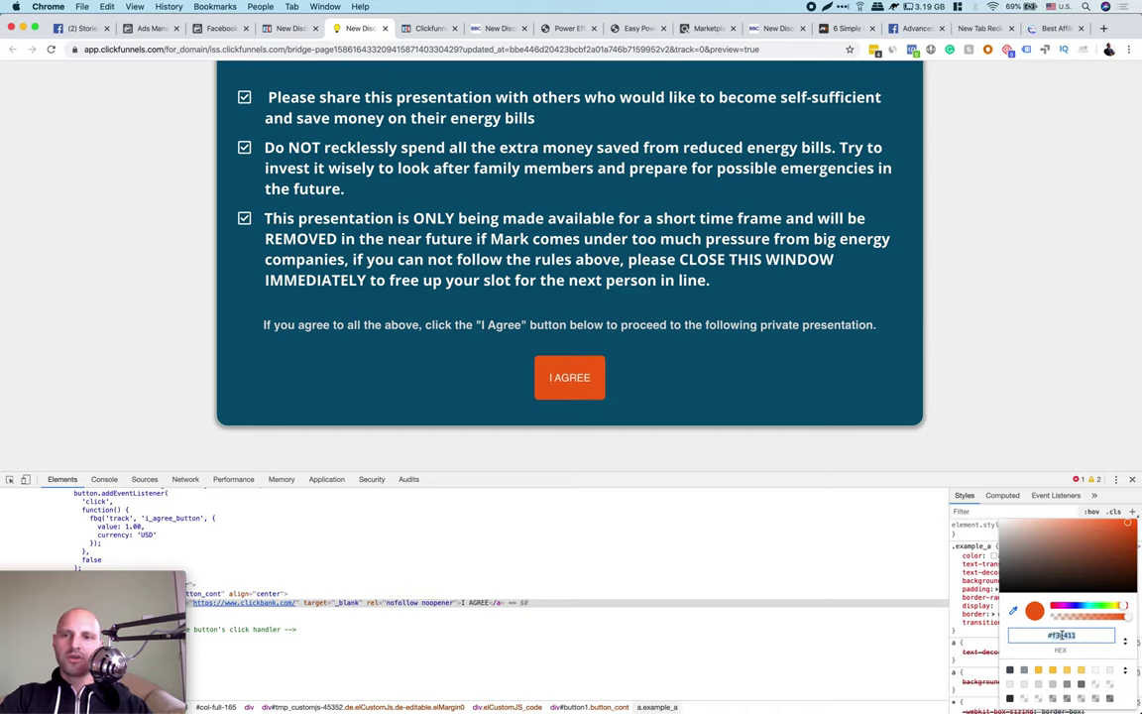
pyautogui.rightClick(1062, 634)
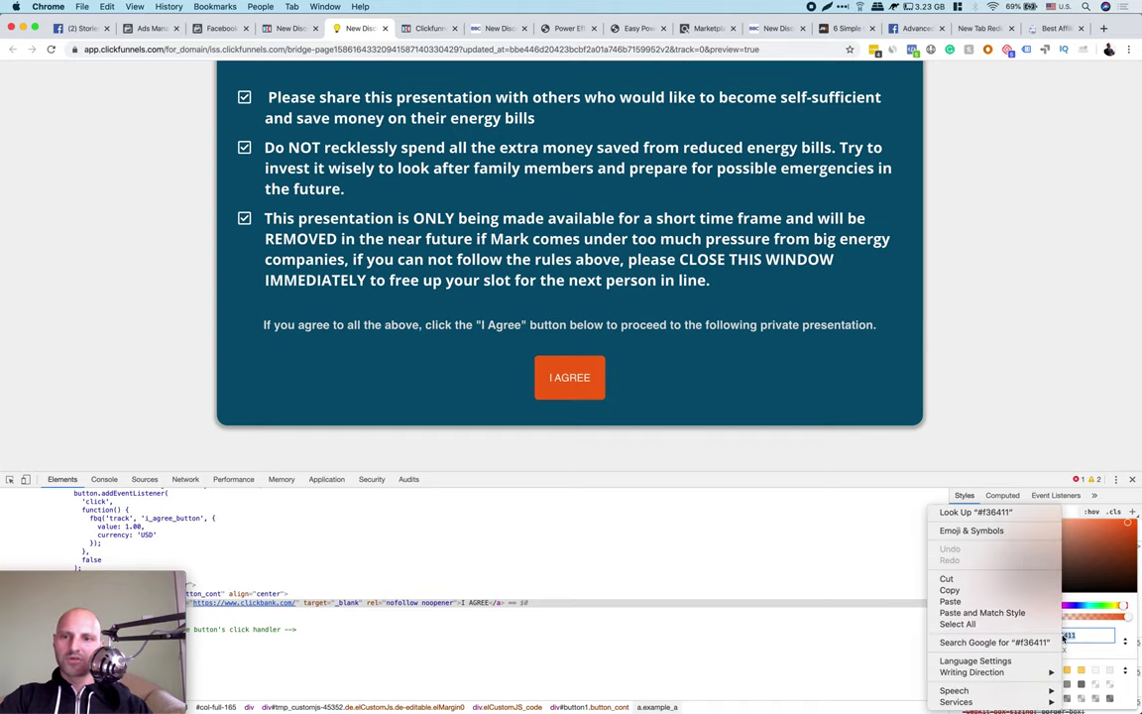
pyautogui.click(977, 591)
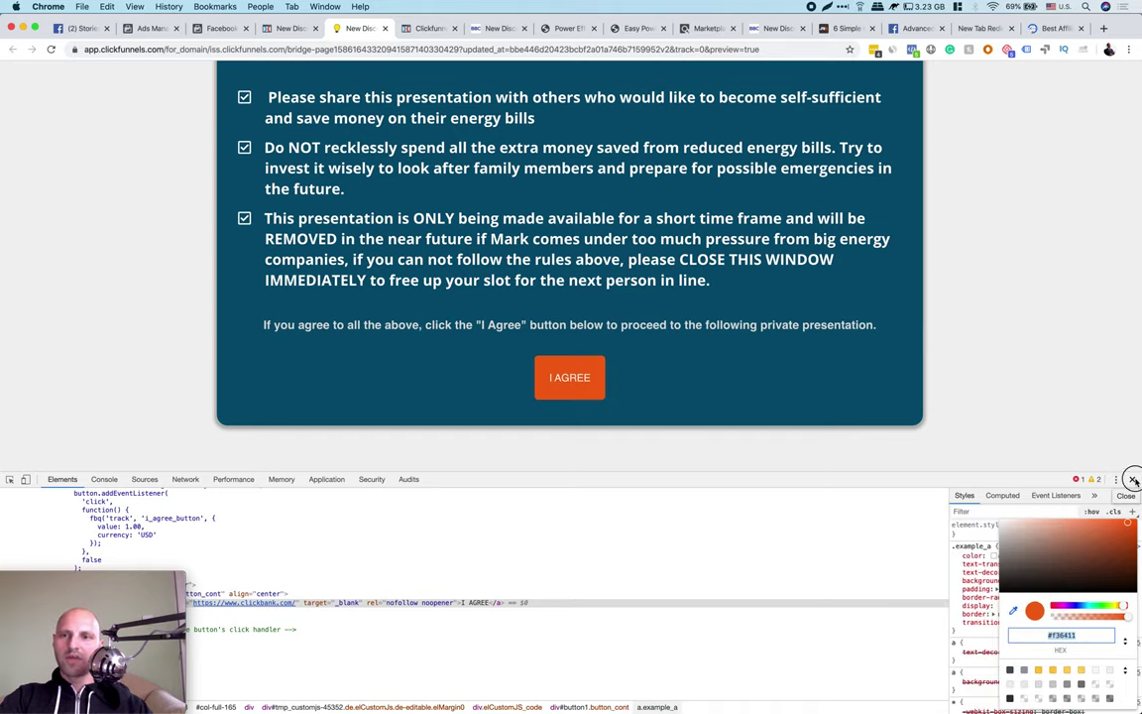
pyautogui.click(974, 390)
pyautogui.press('super+alt+i')
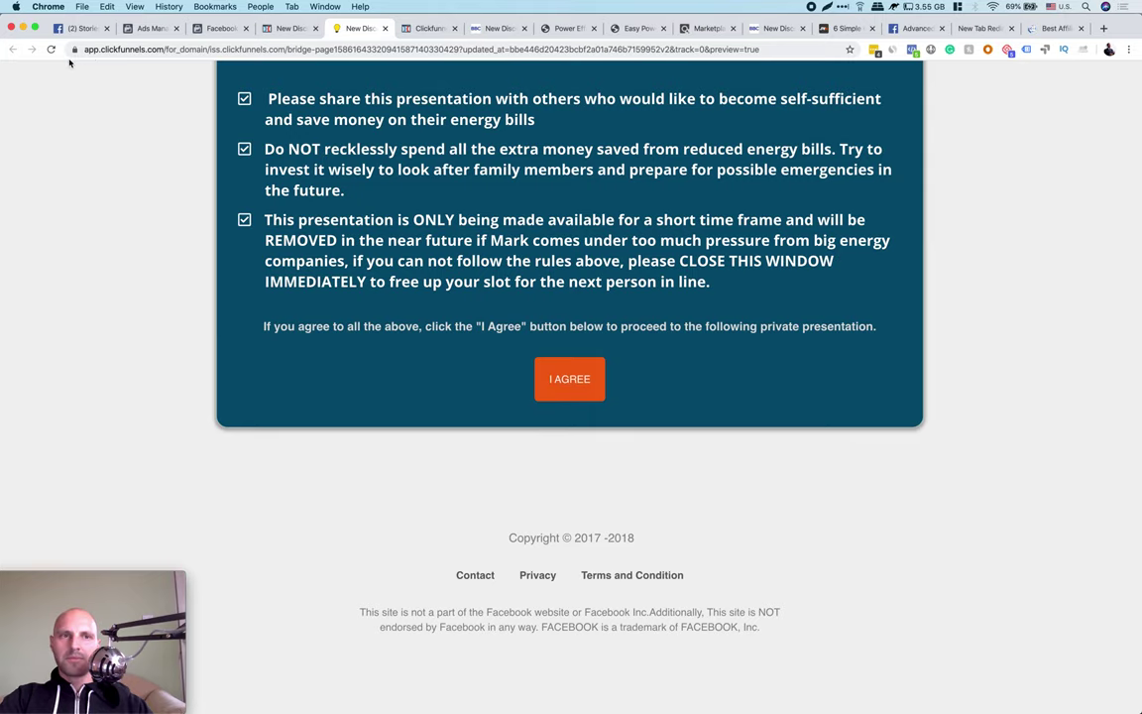
pyautogui.click(52, 50)
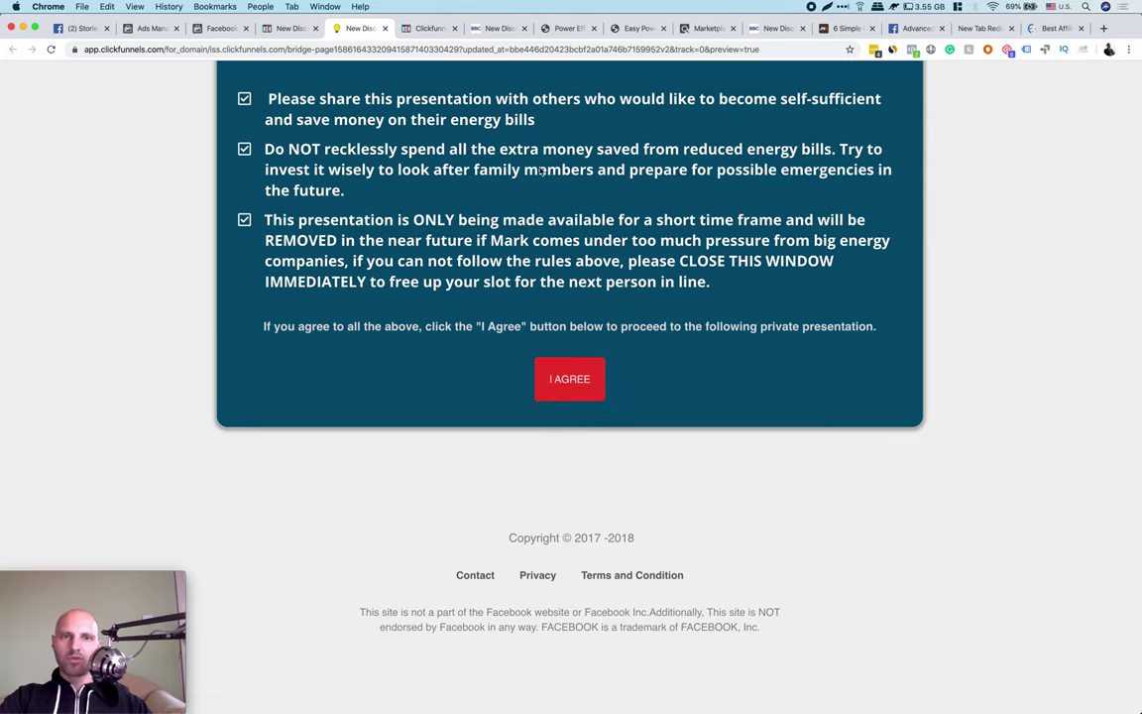
# - In the landing page's custom code, set the .example_a button background to #f36411 and save the page
pyautogui.click(290, 30)
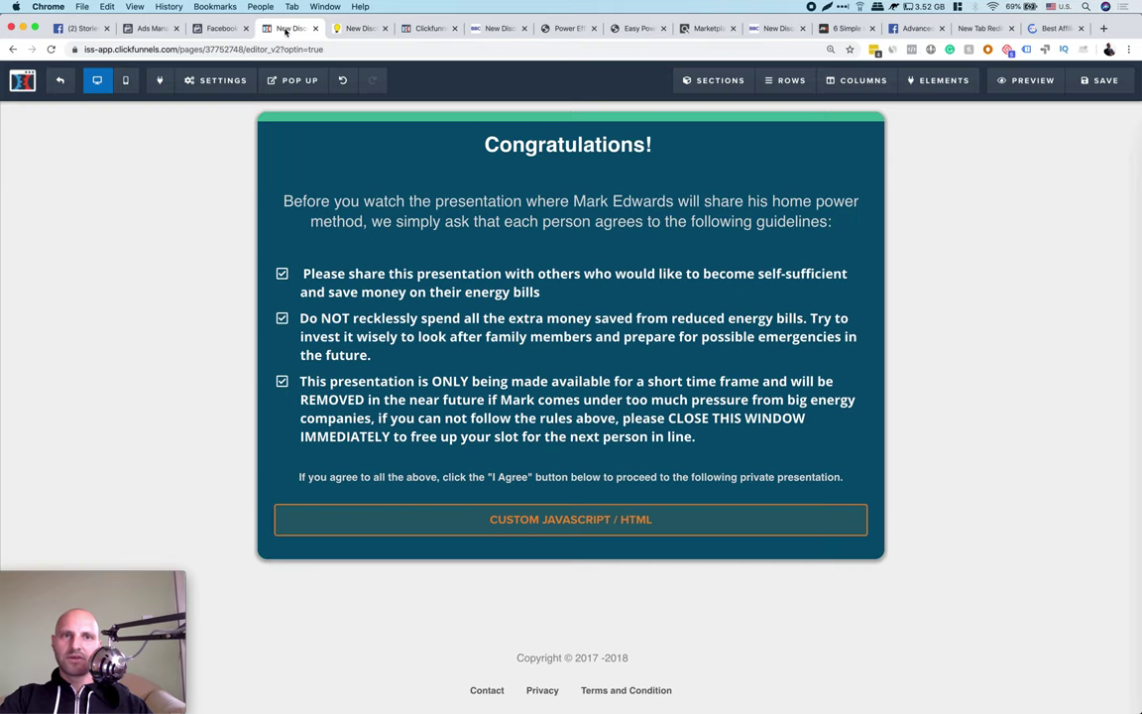
pyautogui.click(593, 523)
pyautogui.click(1000, 223)
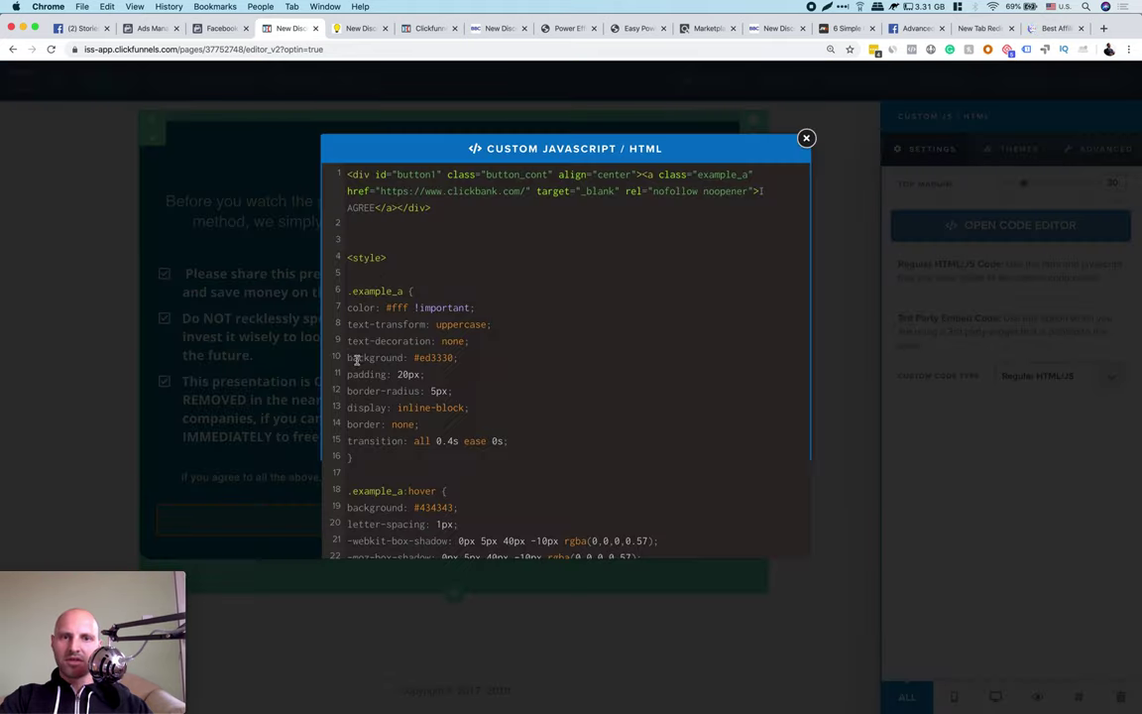
pyautogui.tripleClick(492, 357)
pyautogui.doubleClick(433, 358)
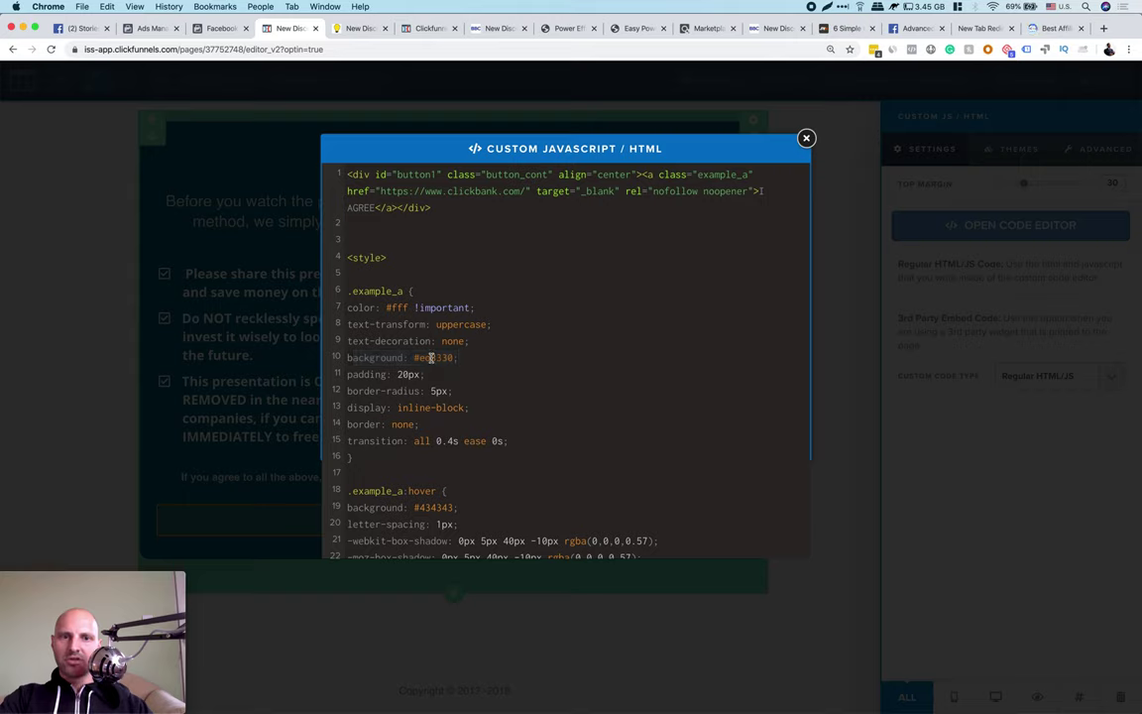
pyautogui.press('BackSpace')
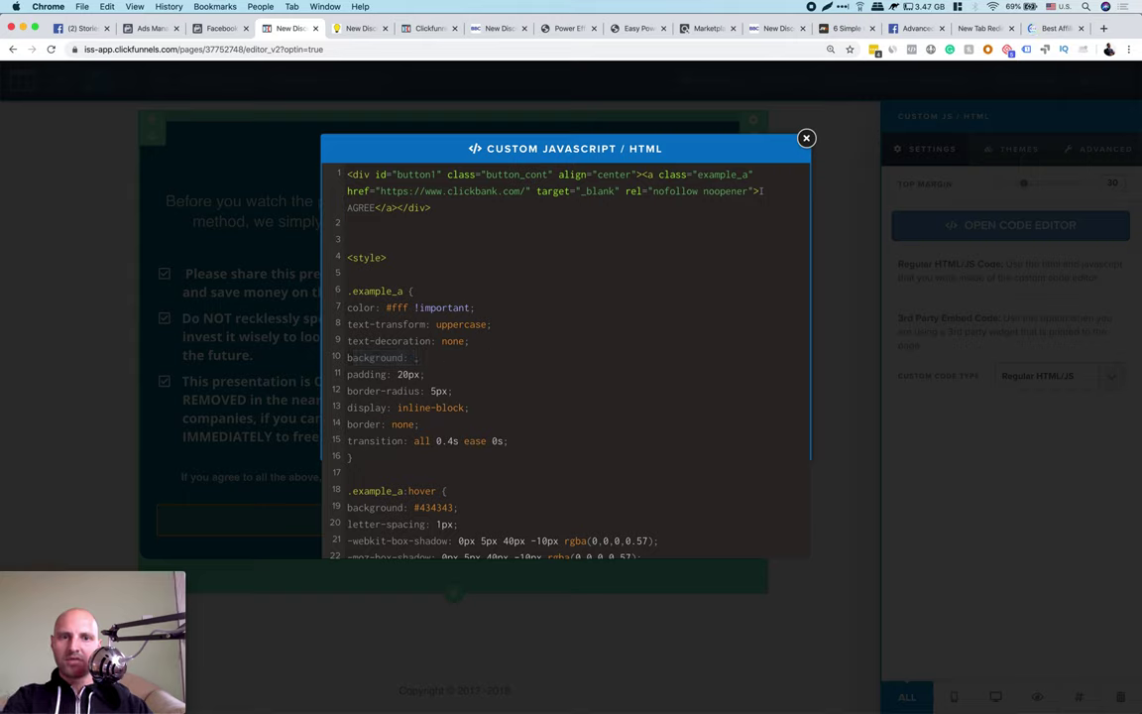
pyautogui.rightClick(413, 359)
pyautogui.click(442, 430)
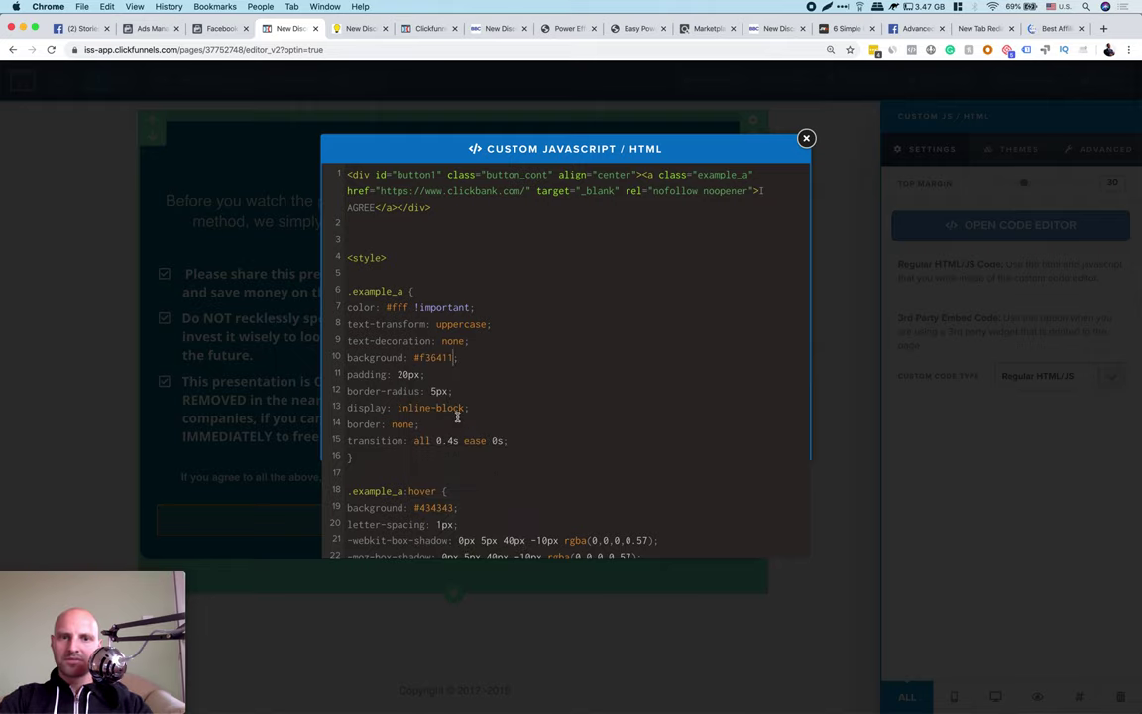
pyautogui.click(857, 326)
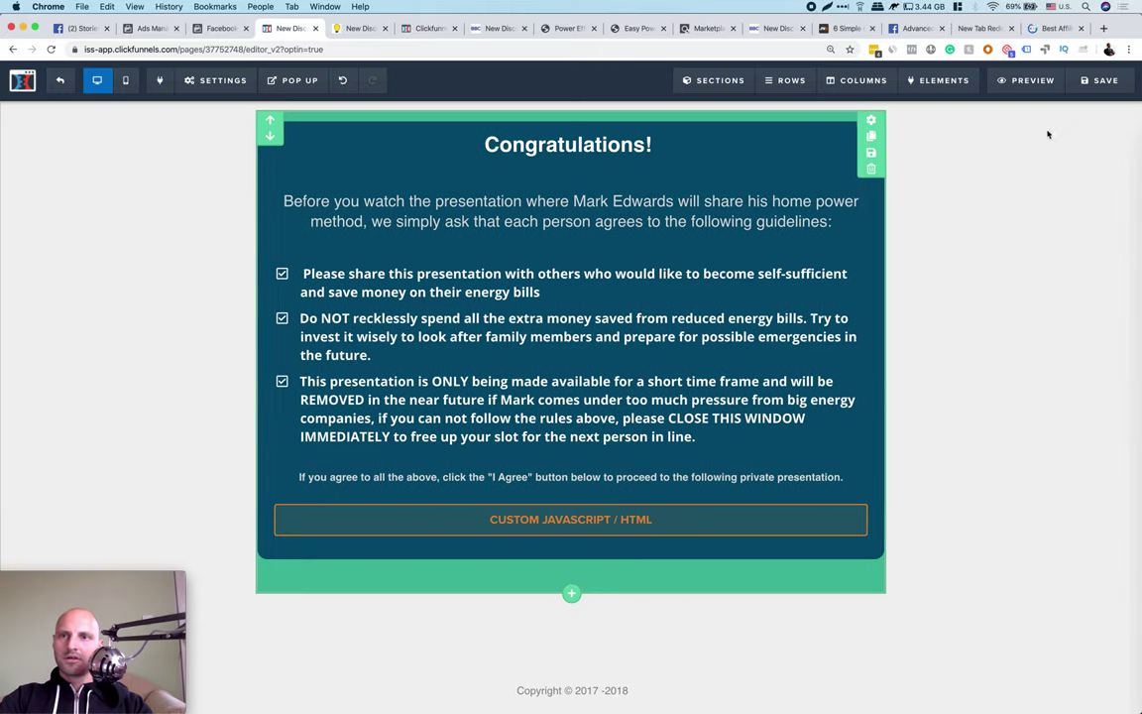
pyautogui.click(1115, 89)
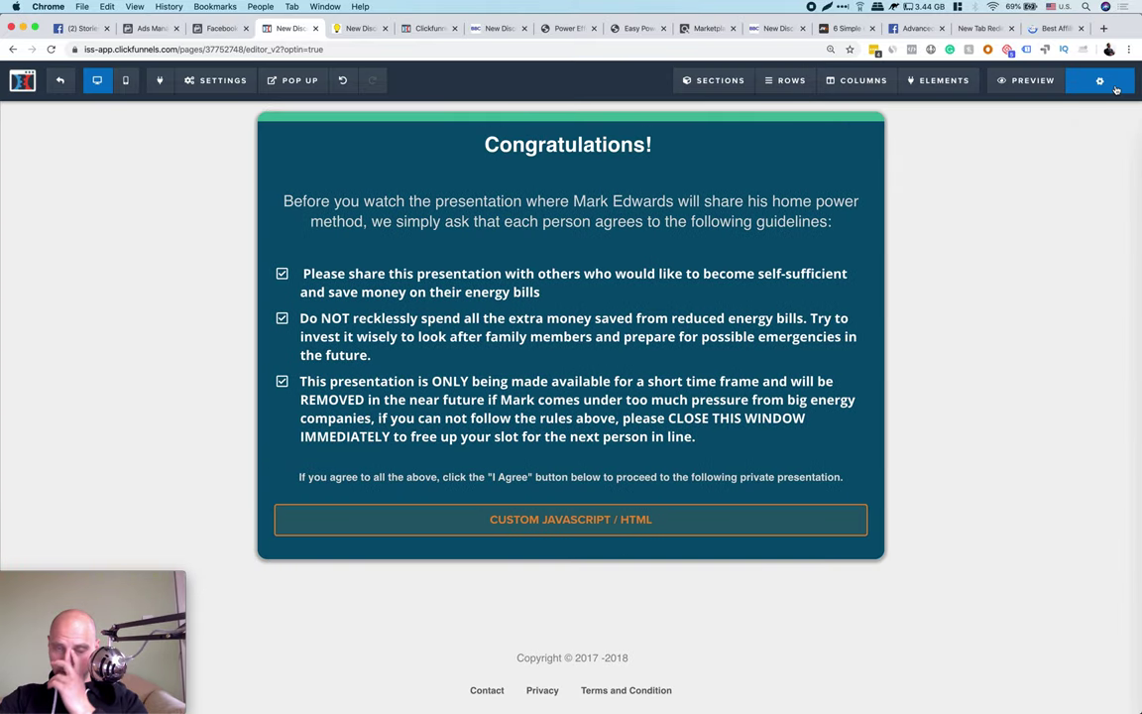
# - Reload the landing page preview to check the I AGREE button's background colour
pyautogui.click(338, 28)
pyautogui.scroll(4, 724, 420)
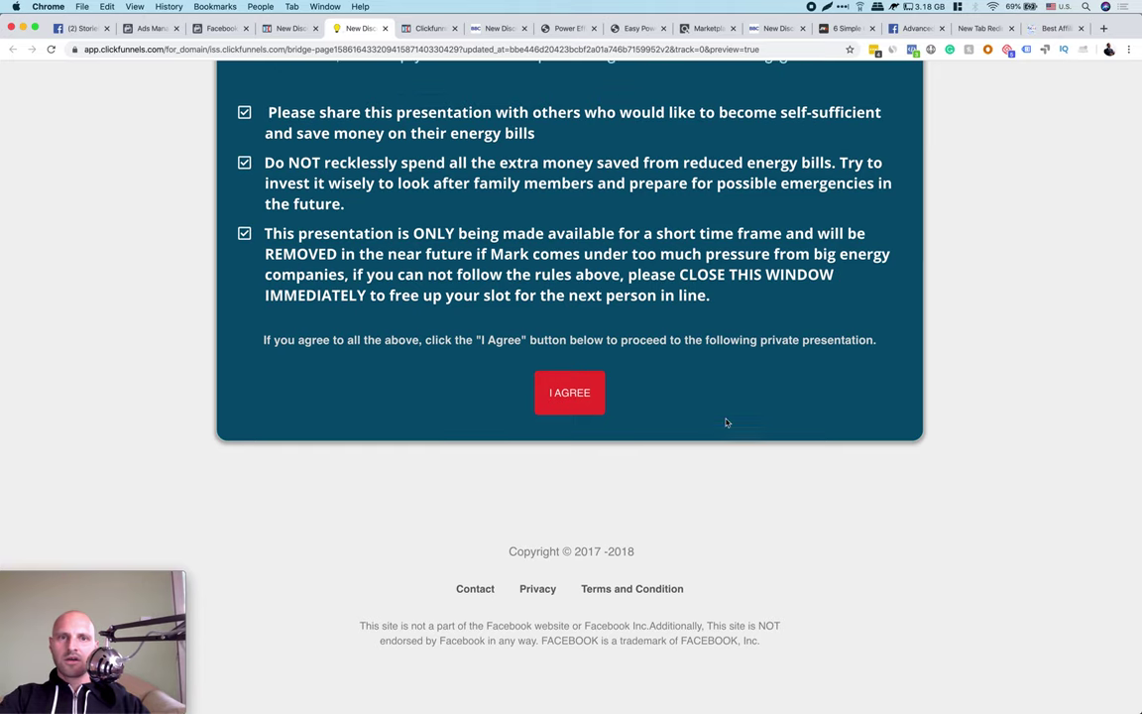
pyautogui.click(53, 48)
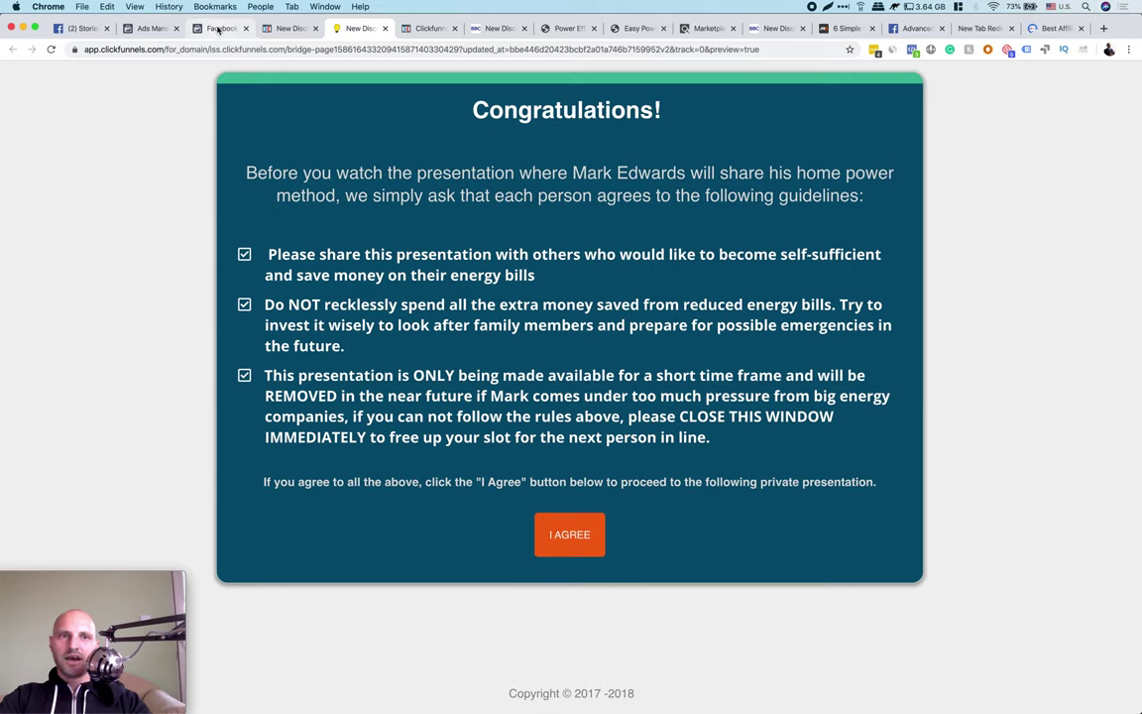
# - In Facebook Events Manager, continue the pixel installation to the event code stage and close the setup dialog
pyautogui.click(151, 29)
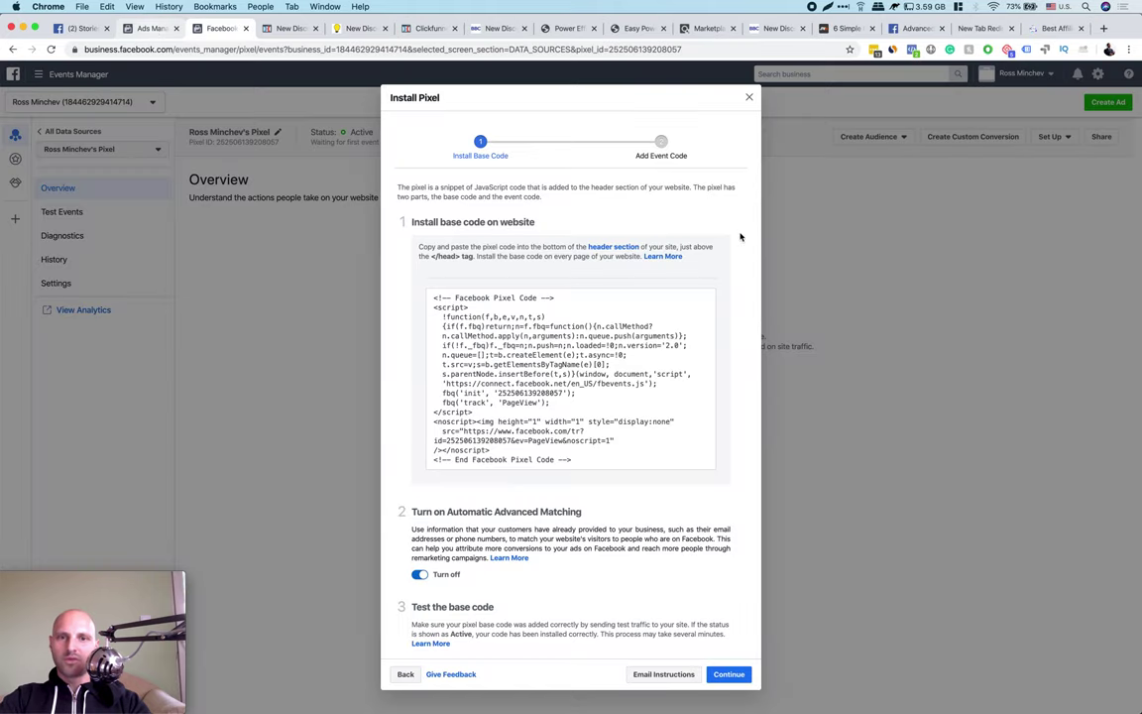
pyautogui.click(727, 674)
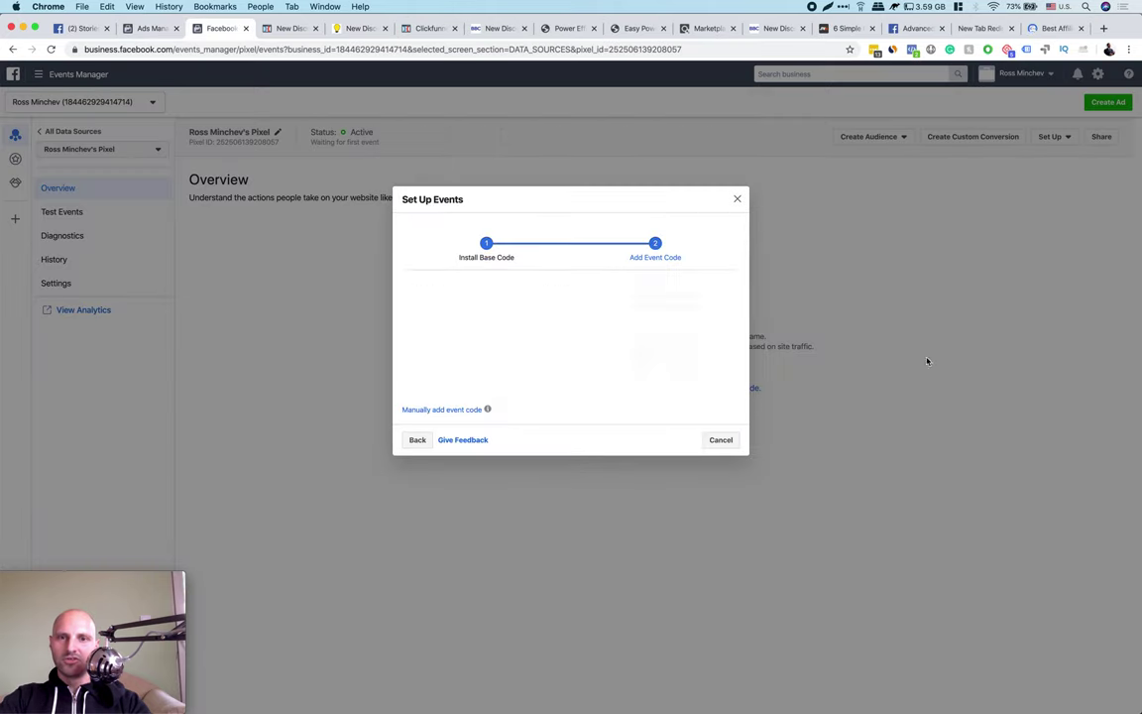
pyautogui.click(738, 200)
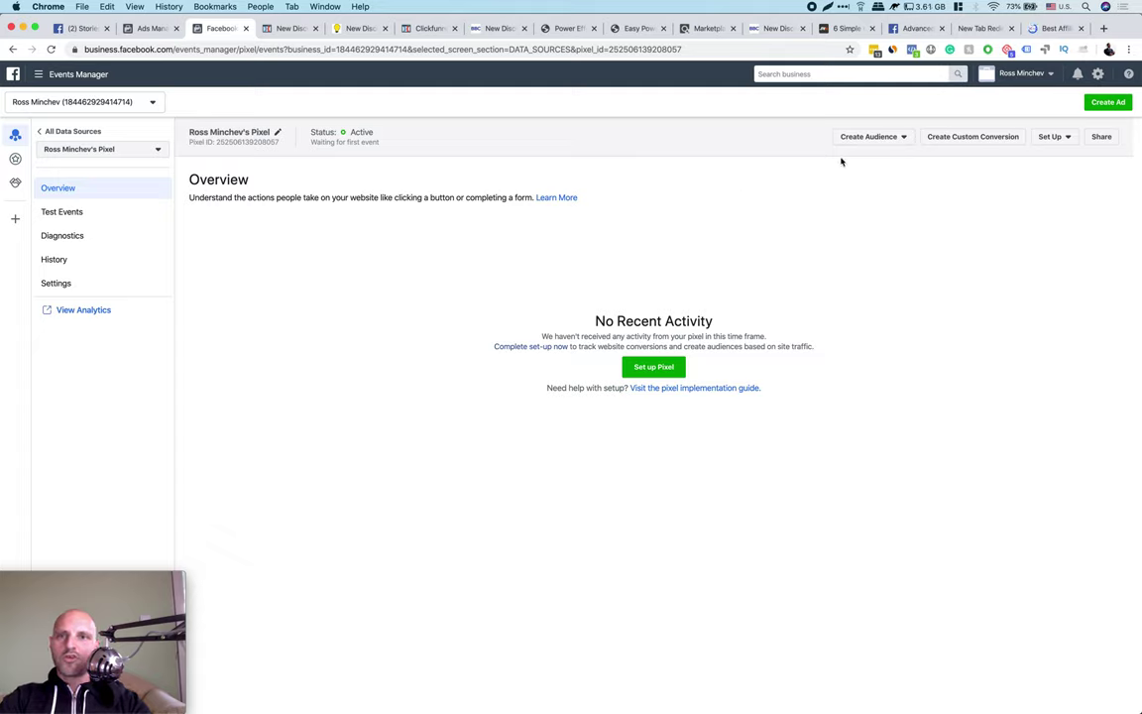
# - Try to create a custom audience from the pixel, cancel the ad account selection, and review the audience type options
pyautogui.click(897, 139)
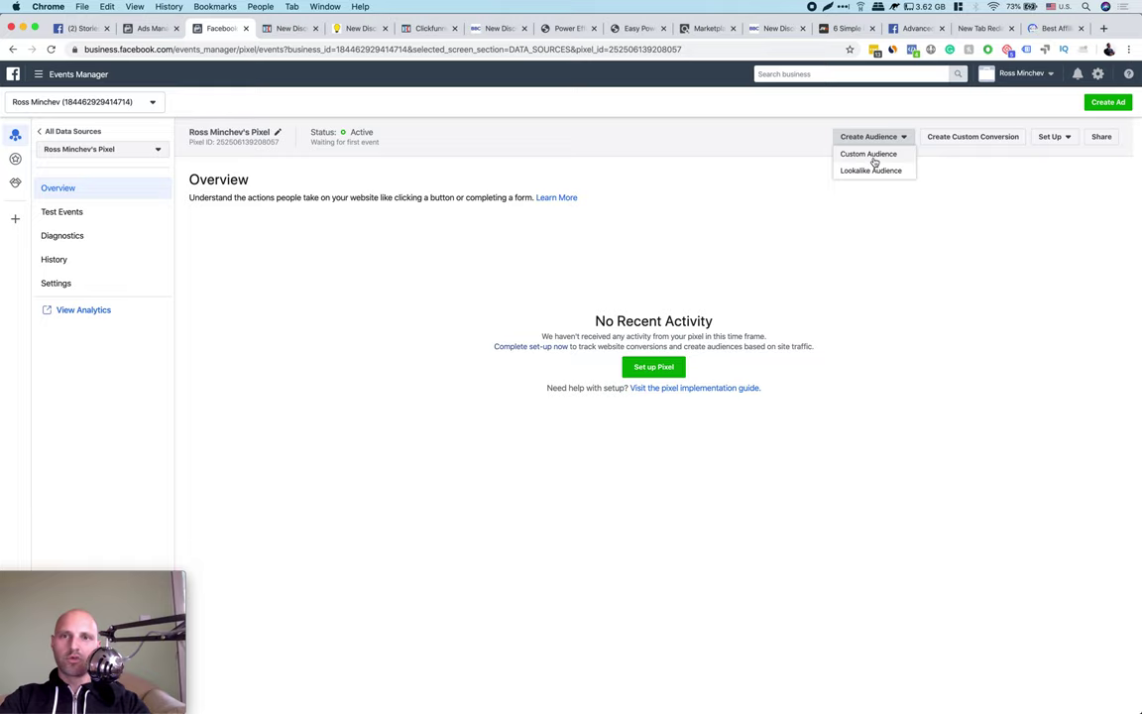
pyautogui.click(872, 157)
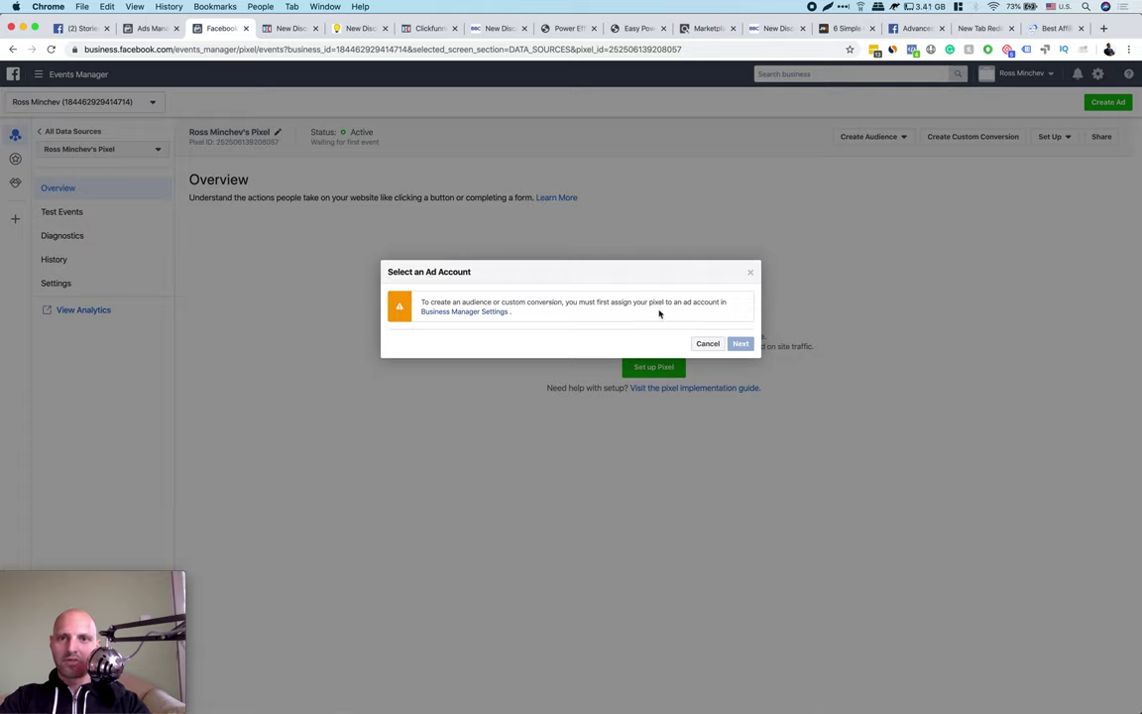
pyautogui.click(707, 344)
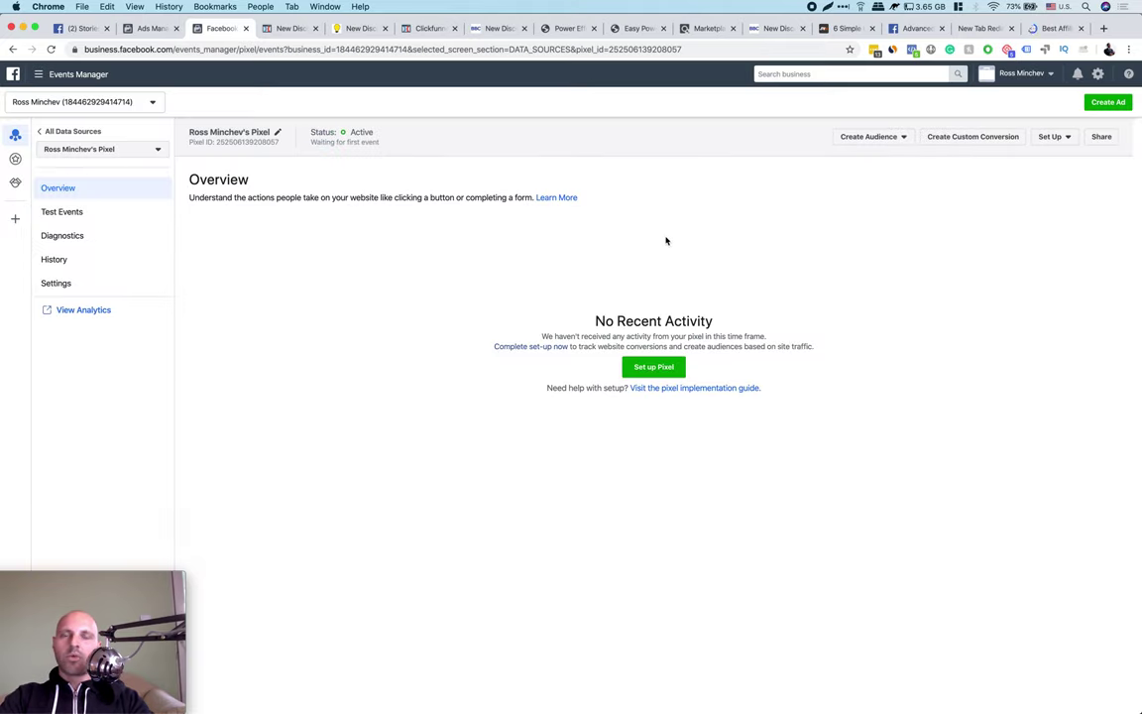
pyautogui.click(898, 139)
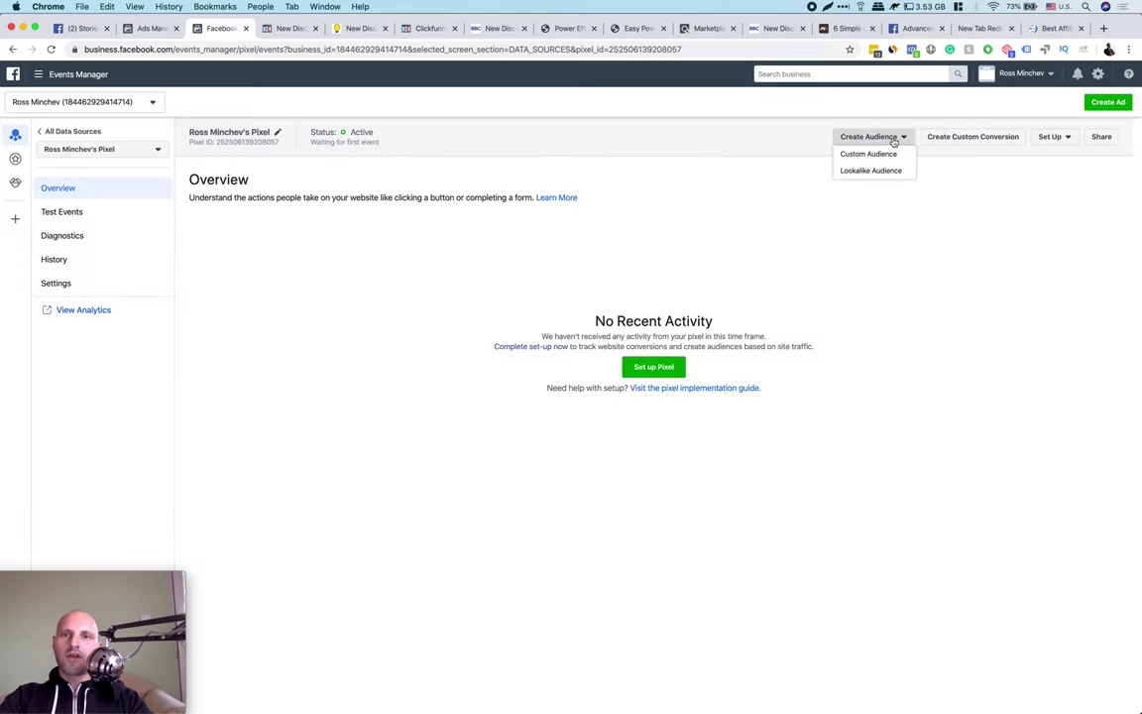
pyautogui.click(894, 199)
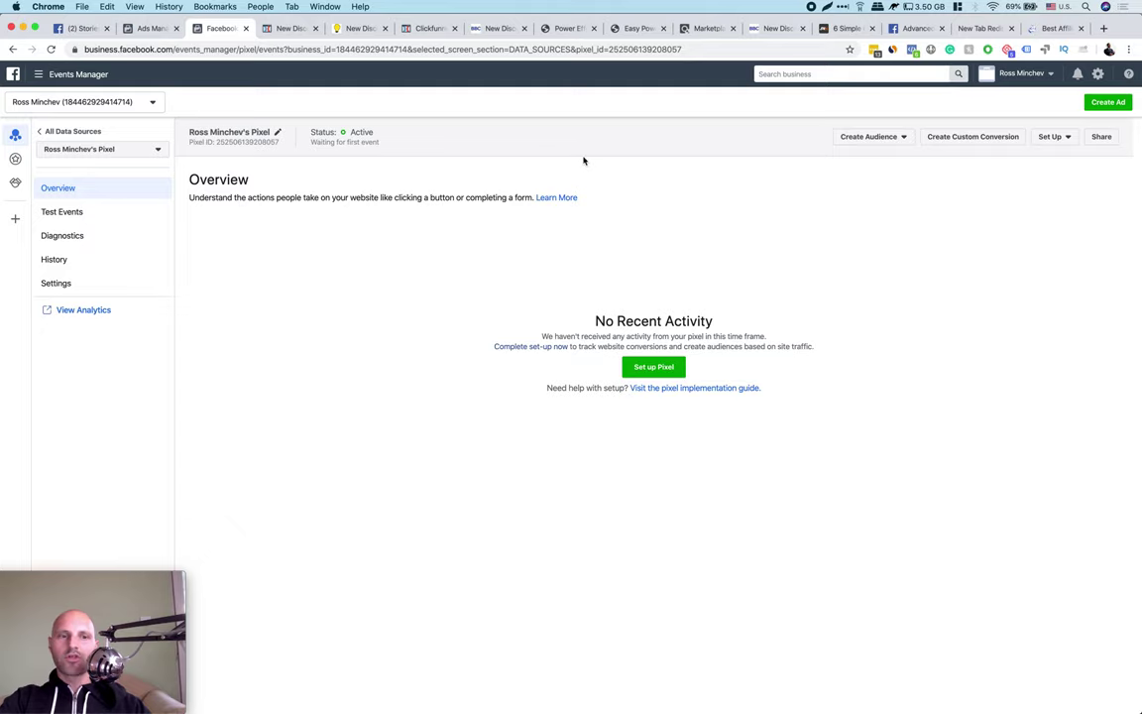
# - From the ClickBank marketplace results, open Easy Power Plan's affiliate page and review its hoplinks and promotional material
pyautogui.click(705, 29)
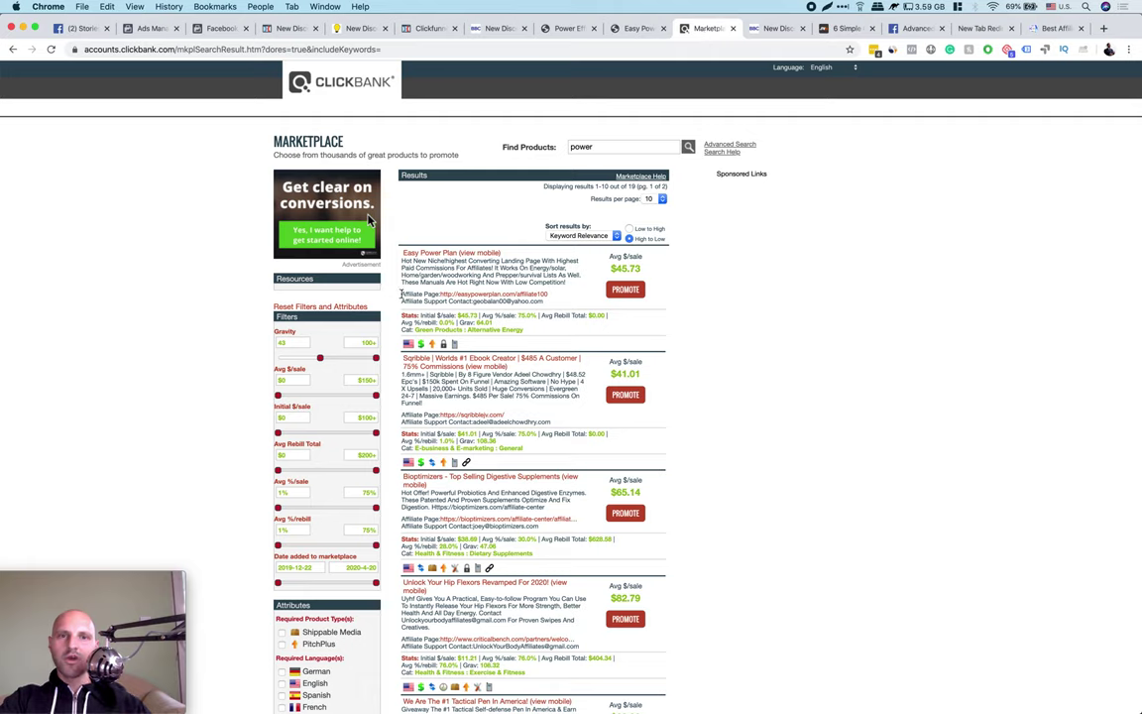
pyautogui.moveTo(402, 295); pyautogui.dragTo(426, 295)
pyautogui.click(497, 294)
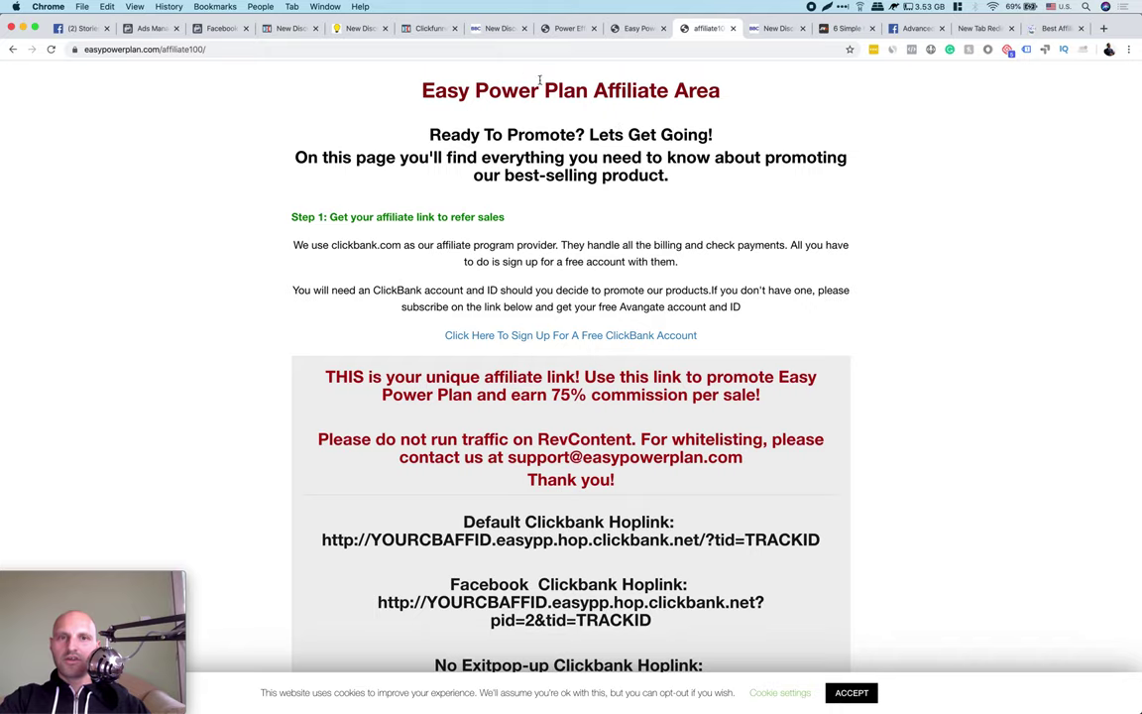
pyautogui.scroll(-20, 596, 322)
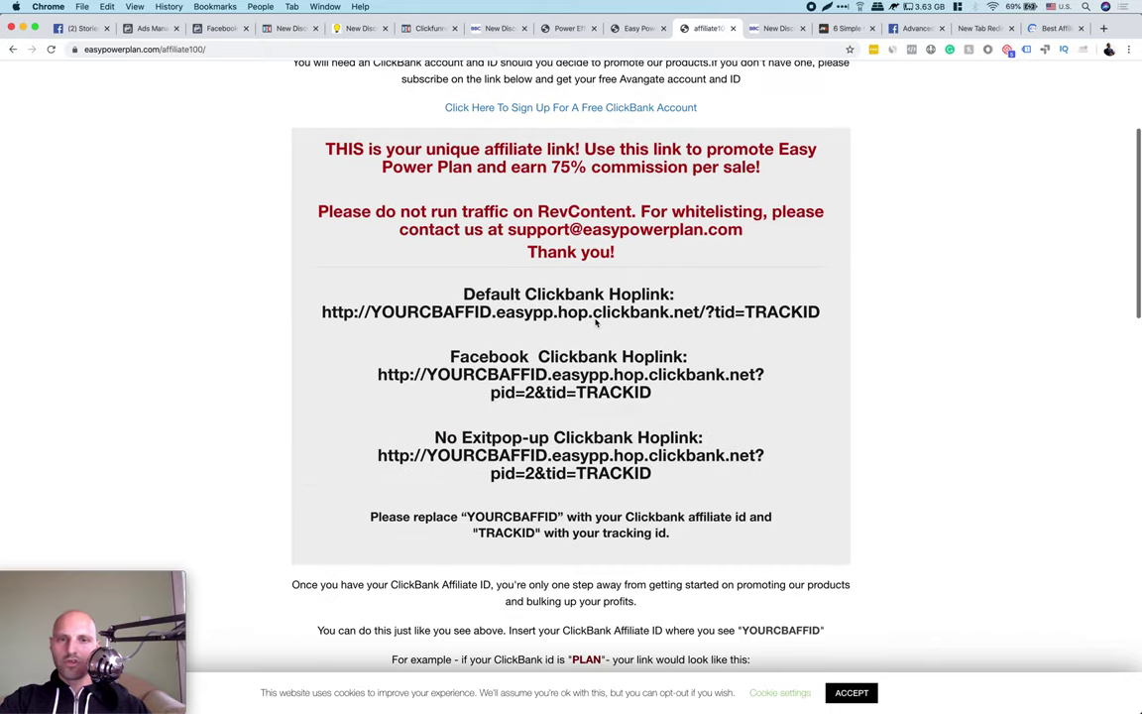
pyautogui.scroll(-10, 596, 322)
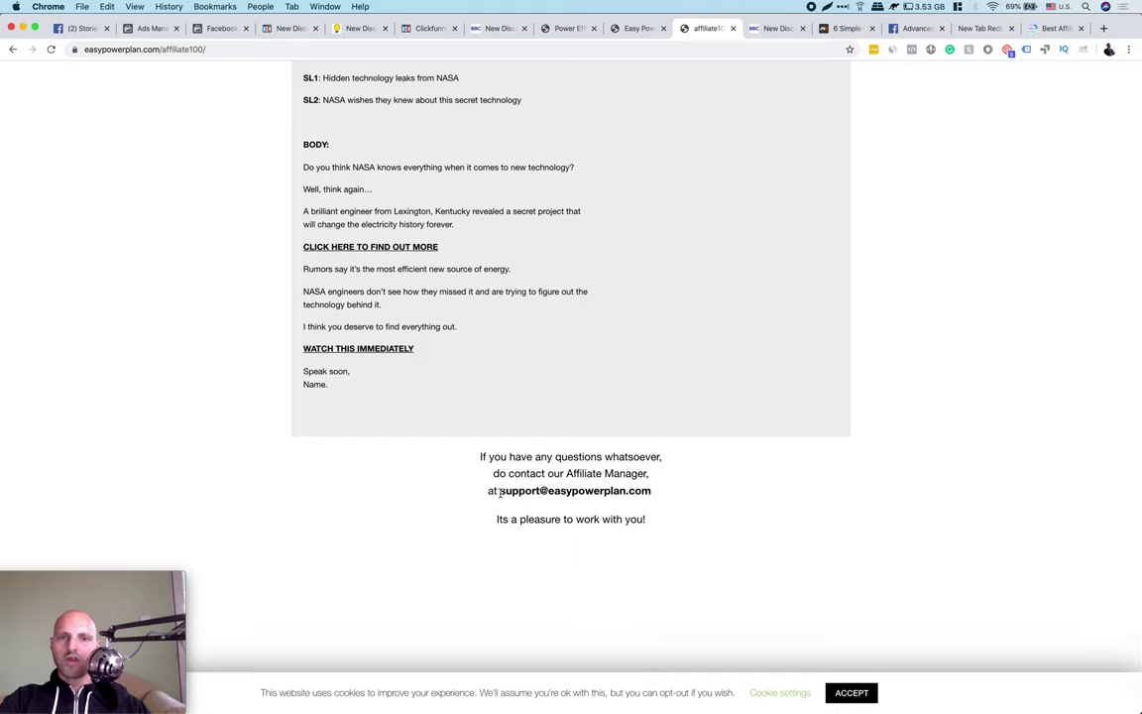
# - Highlight the affiliate manager's contact e-mail at the end of the affiliate page, and clear the selection without copying it
pyautogui.moveTo(500, 493); pyautogui.dragTo(666, 495)
pyautogui.rightClick(585, 490)
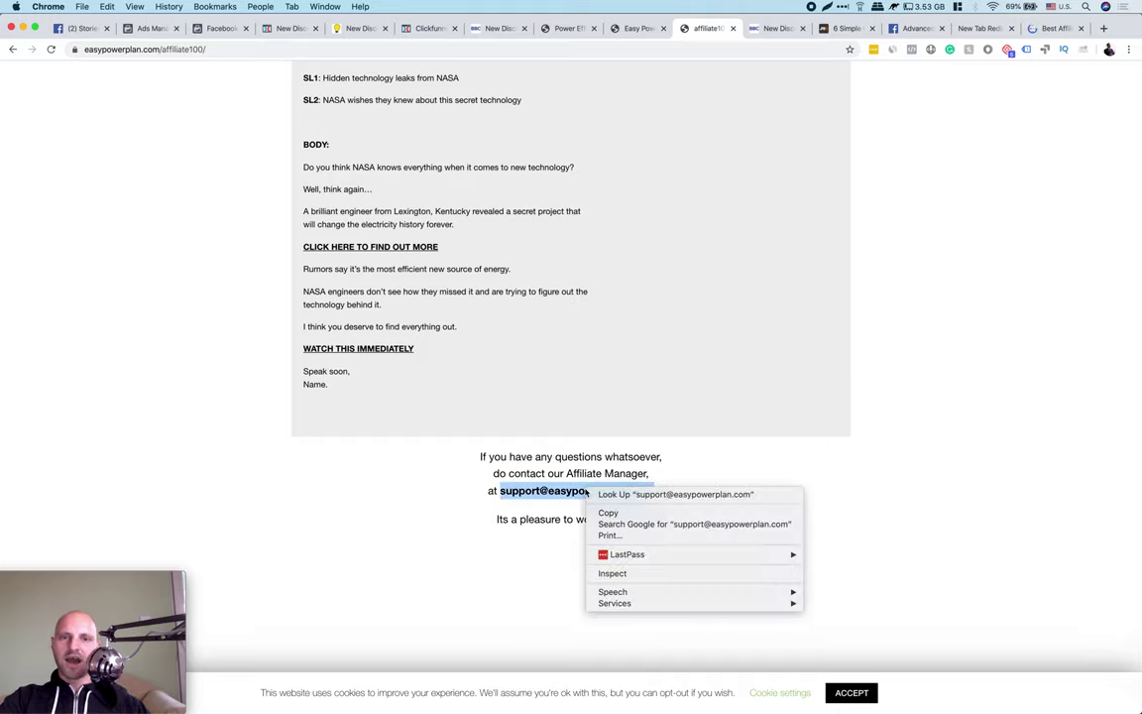
pyautogui.click(511, 508)
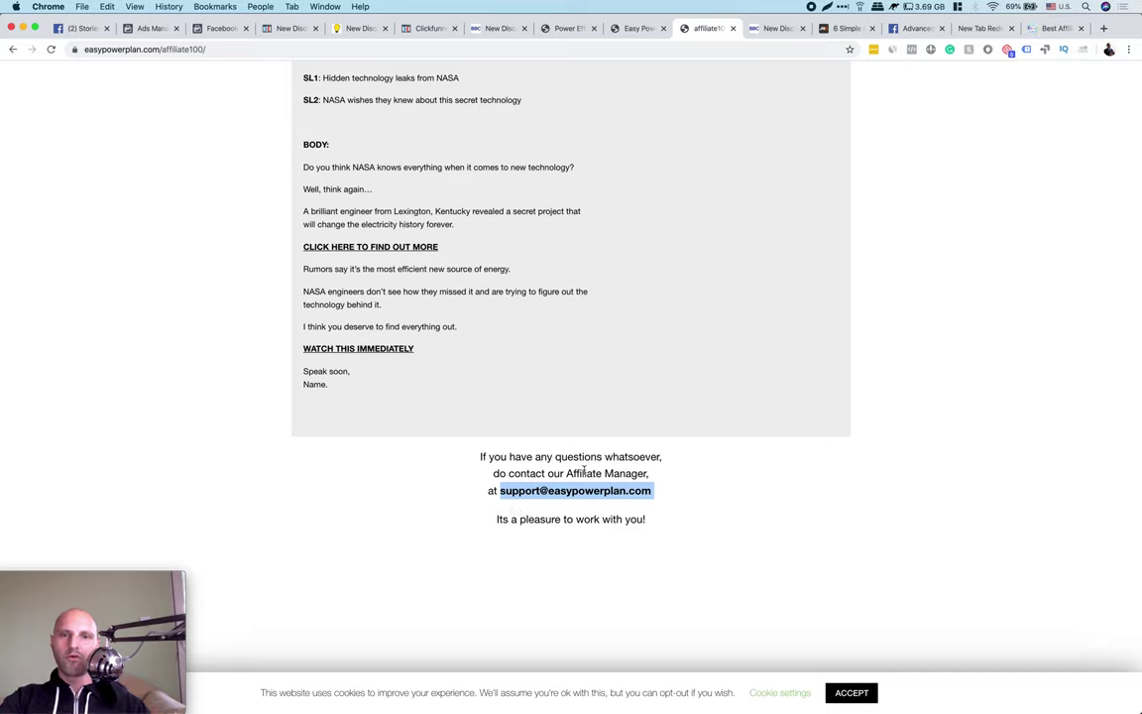
pyautogui.click(536, 423)
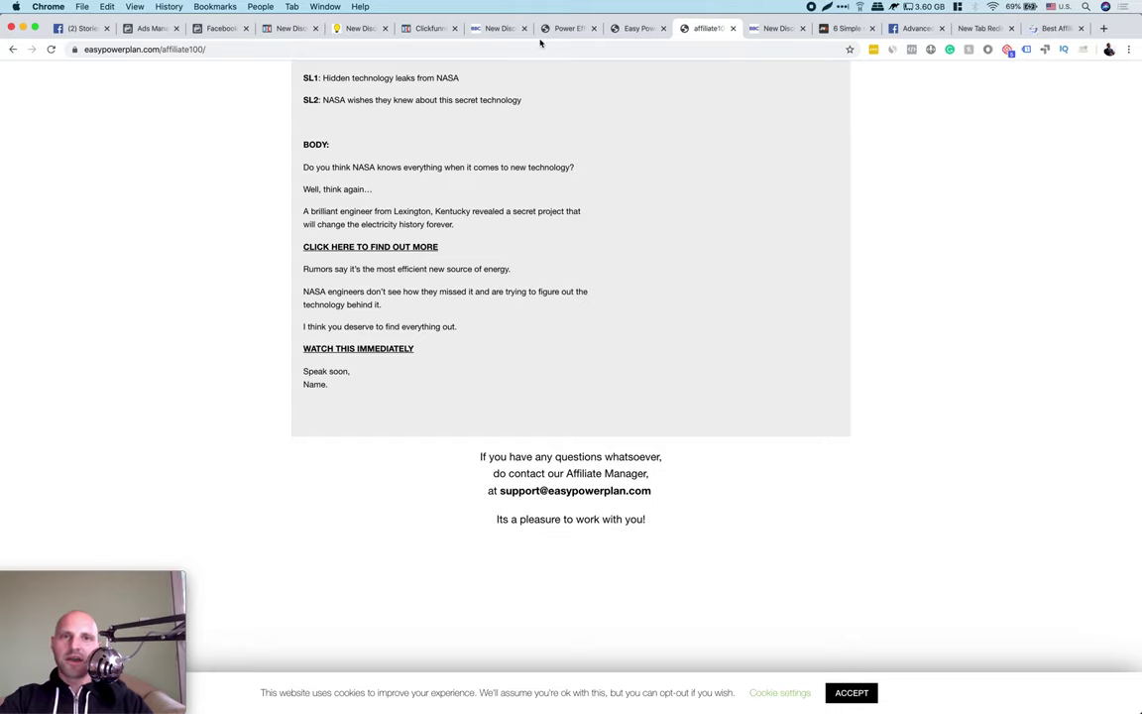
pyautogui.scroll(3, 658, 532)
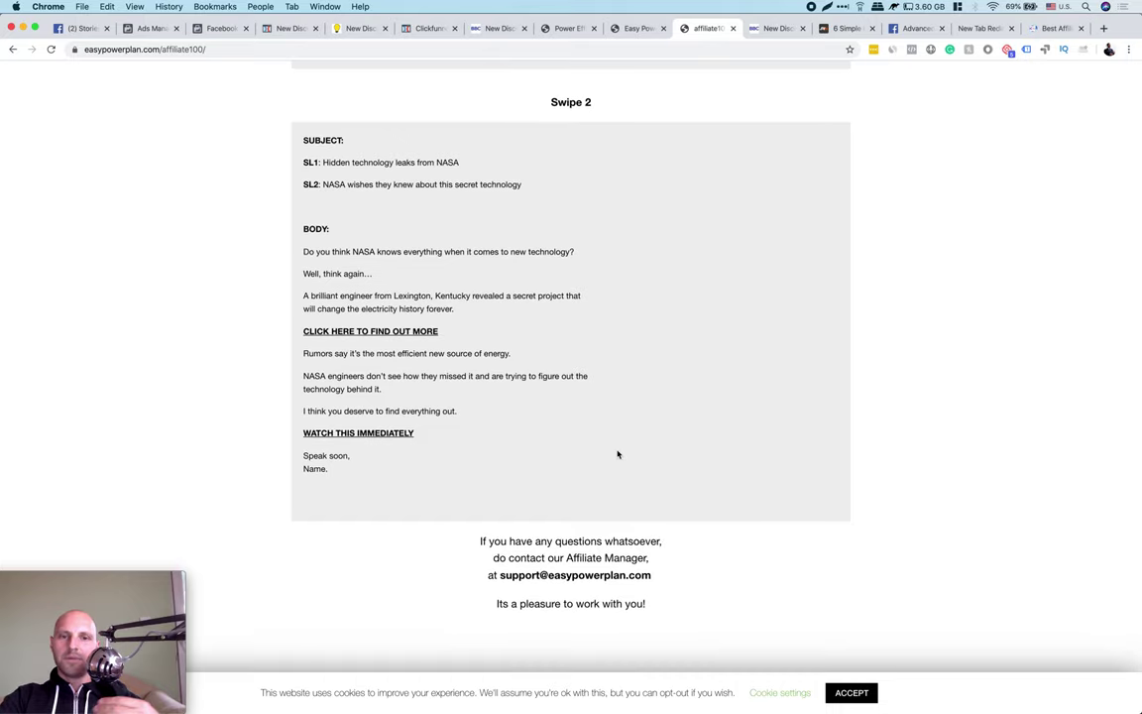
# - Test the "I AGREE!" button on the bridge page, and close the offer page it leads to
pyautogui.click(779, 29)
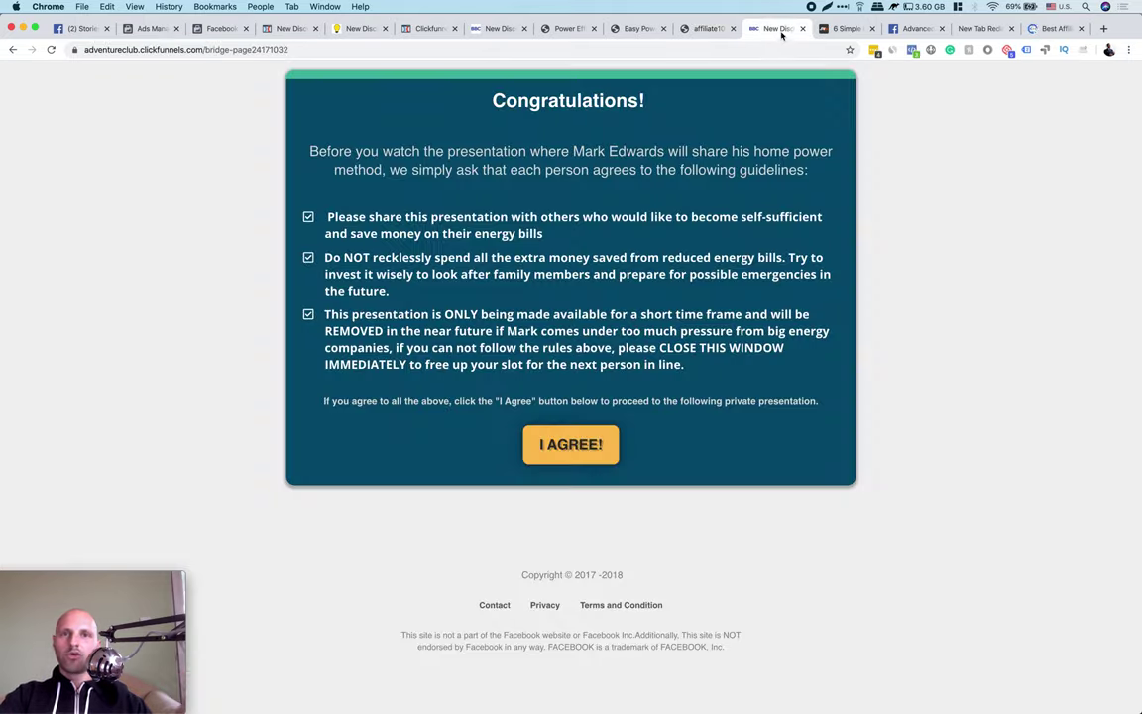
pyautogui.click(570, 452)
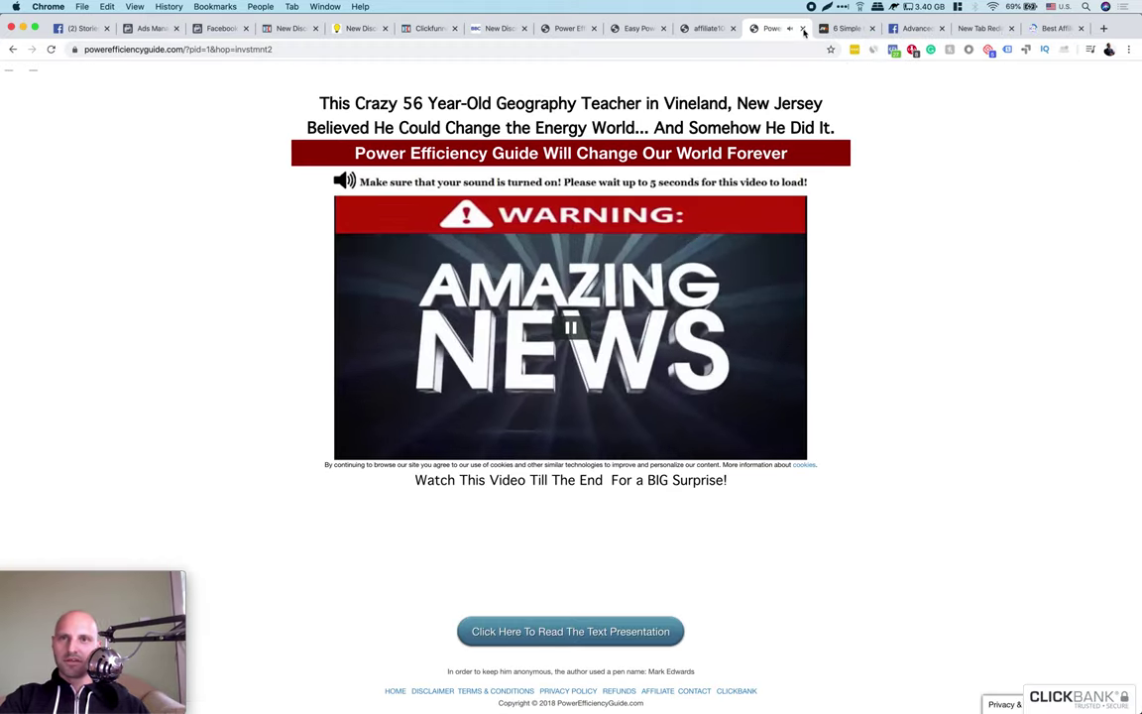
pyautogui.click(803, 28)
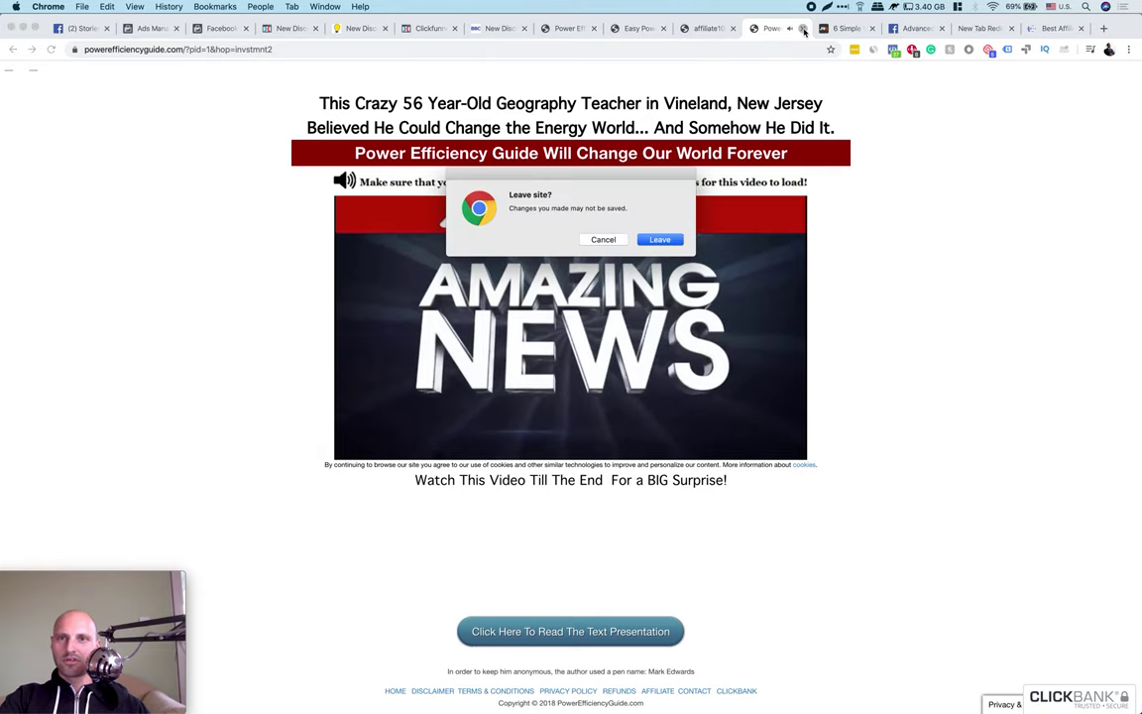
pyautogui.click(657, 238)
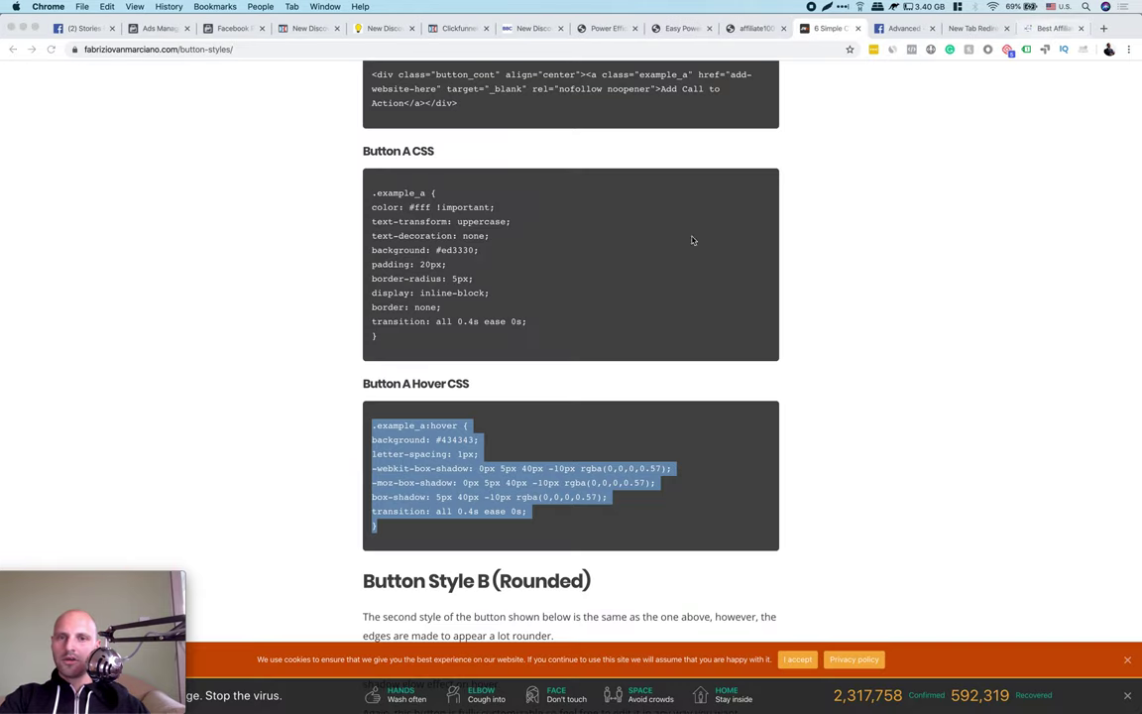
# - Review the button styles article, covering the Button A preview, its HTML and CSS code, and the introduction on using the styles
pyautogui.click(613, 421)
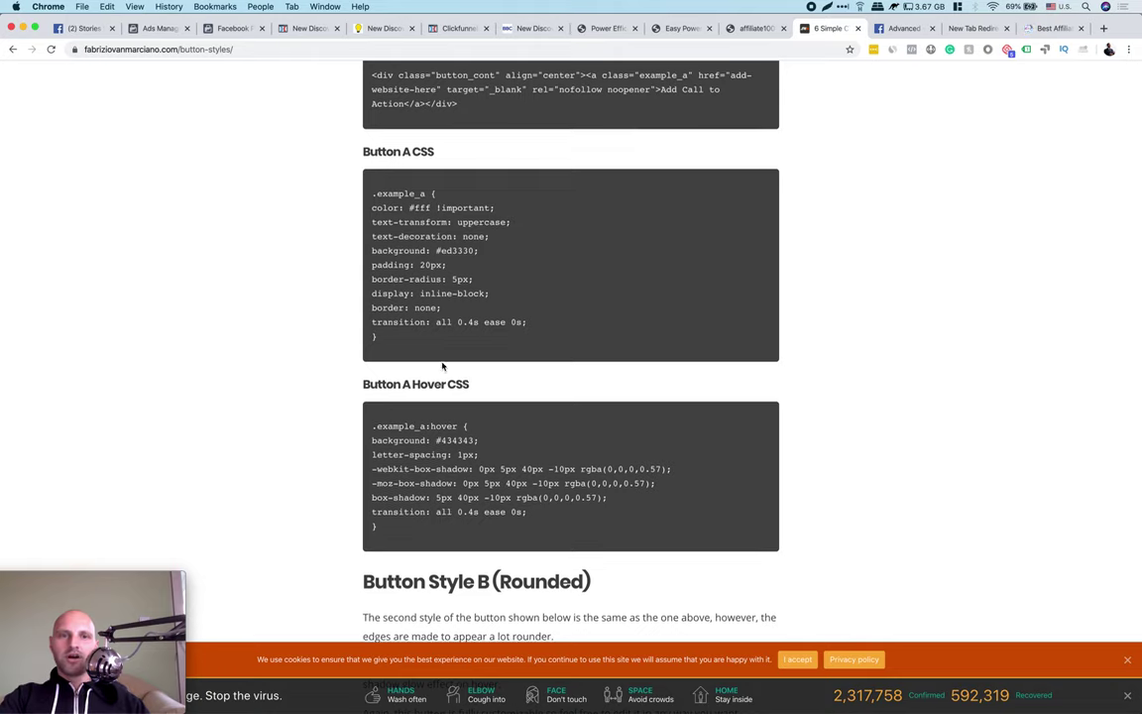
pyautogui.scroll(5, 442, 366)
pyautogui.scroll(-5, 442, 366)
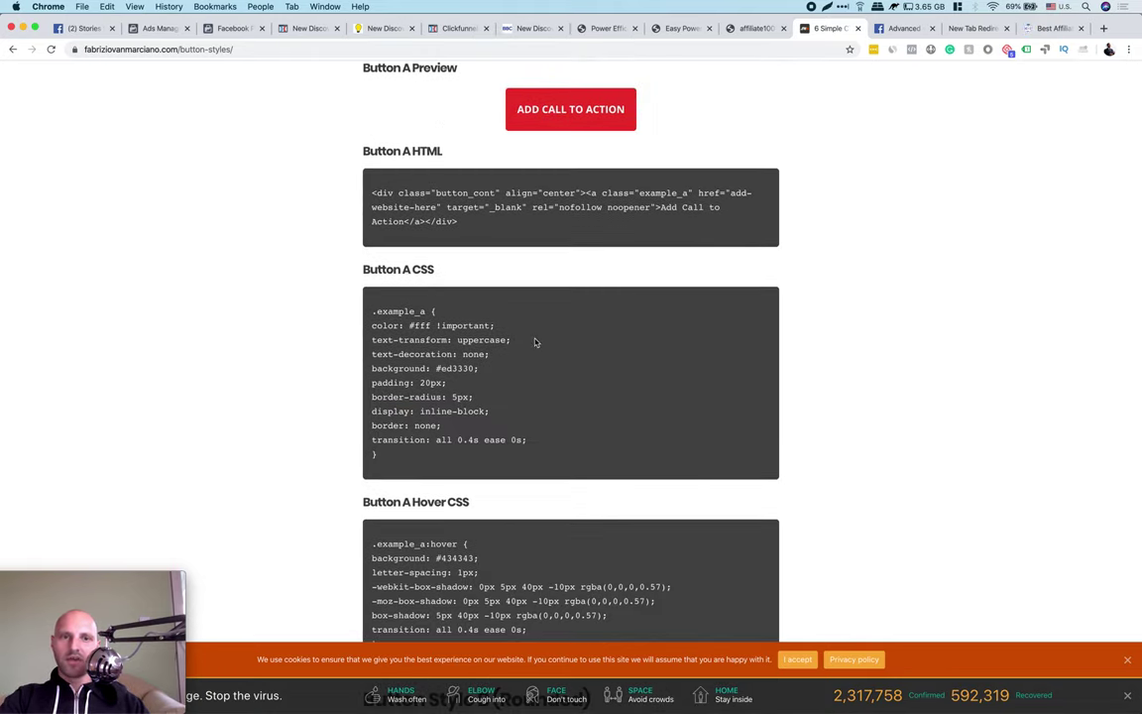
pyautogui.scroll(9, 451, 436)
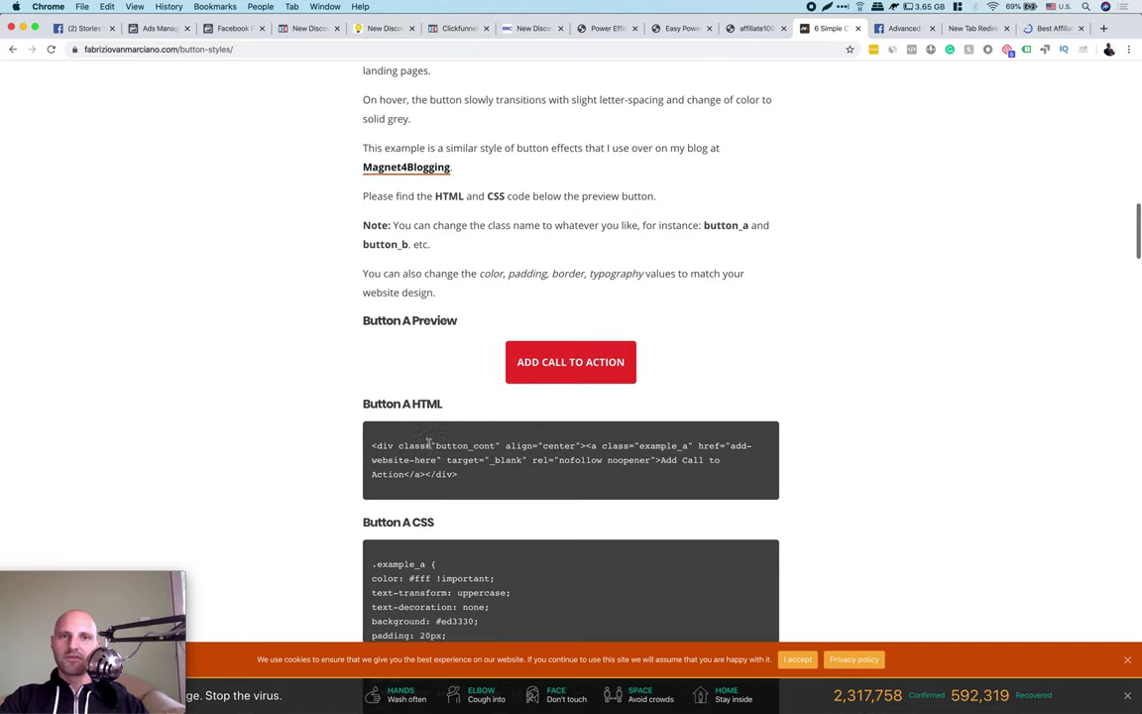
pyautogui.scroll(15, 430, 448)
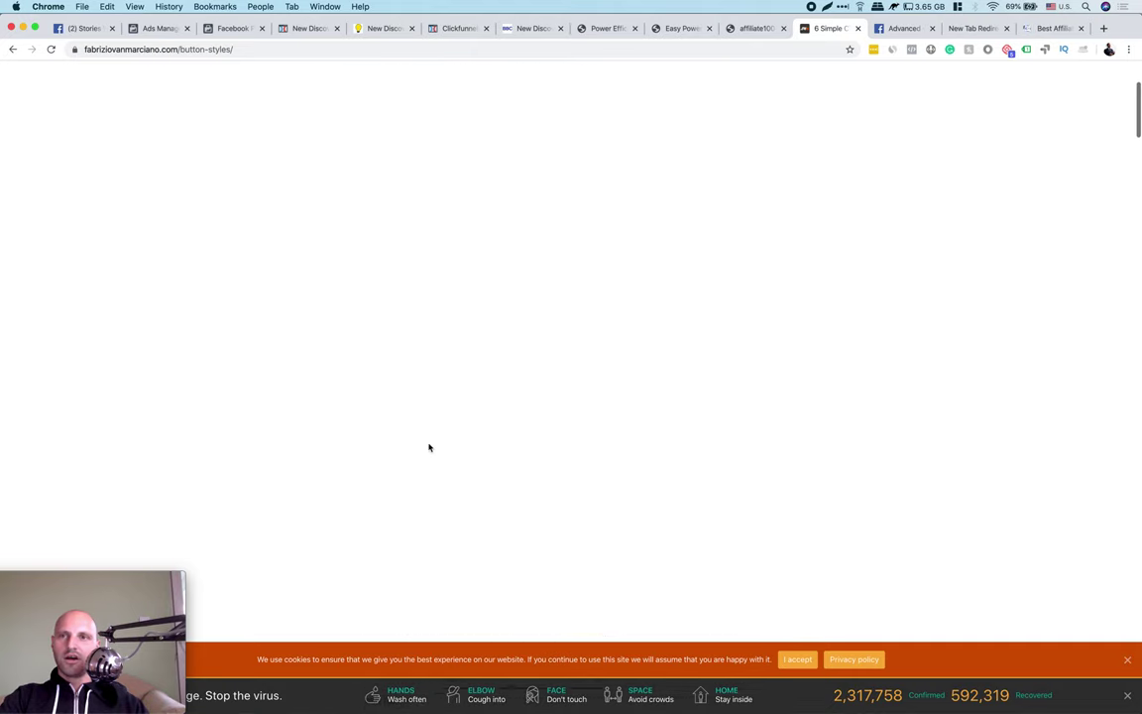
pyautogui.scroll(-5, 429, 448)
pyautogui.scroll(-9, 429, 449)
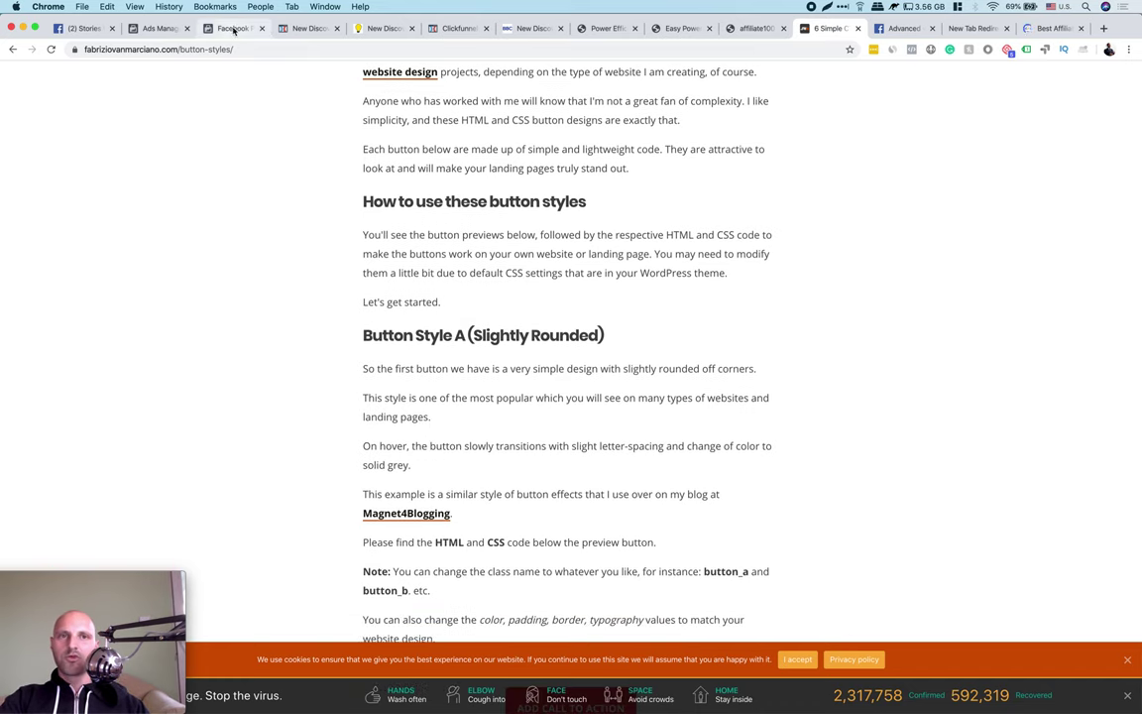
pyautogui.scroll(4, 586, 300)
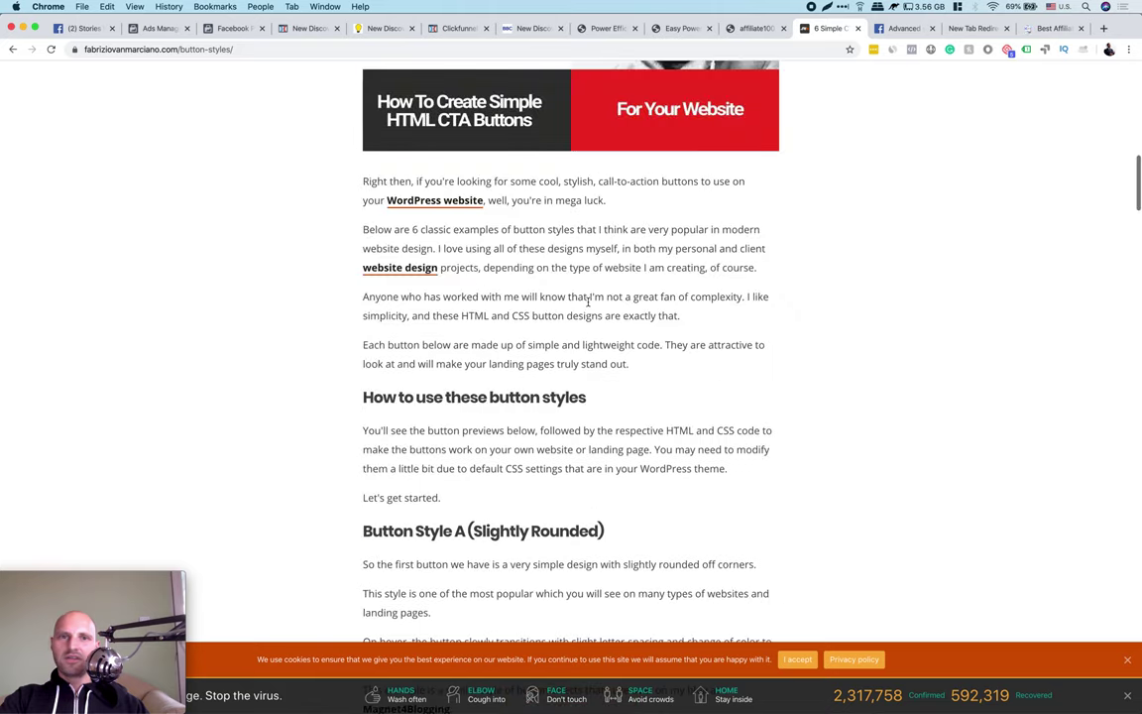
pyautogui.scroll(10, 589, 301)
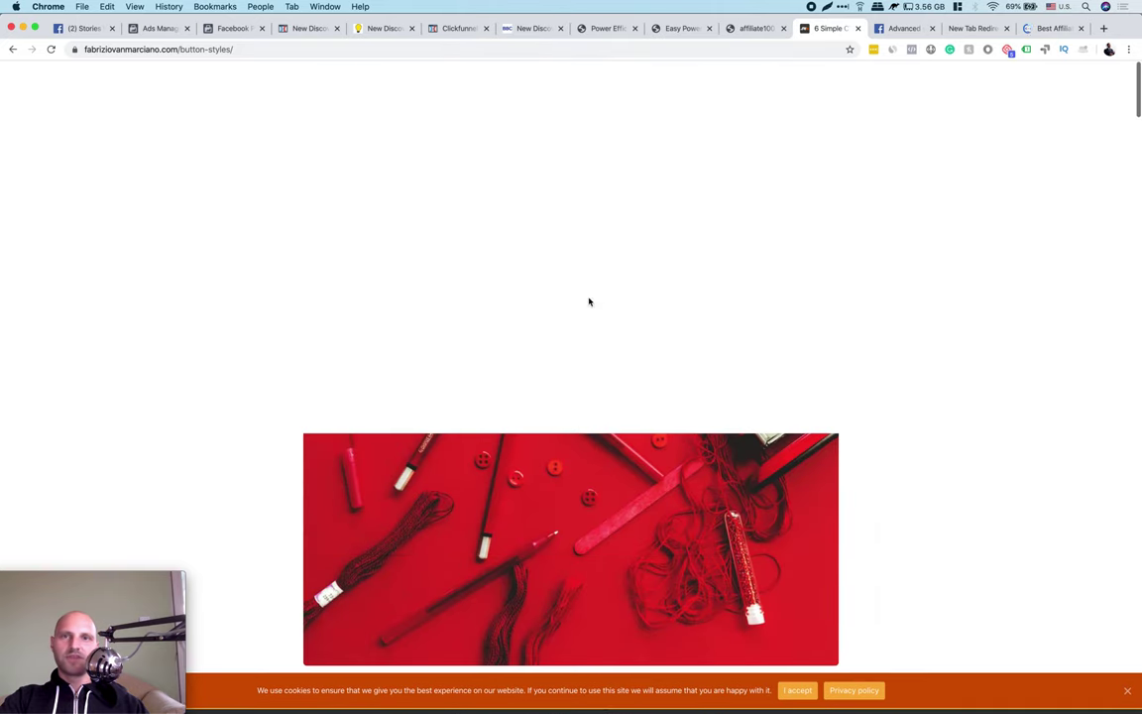